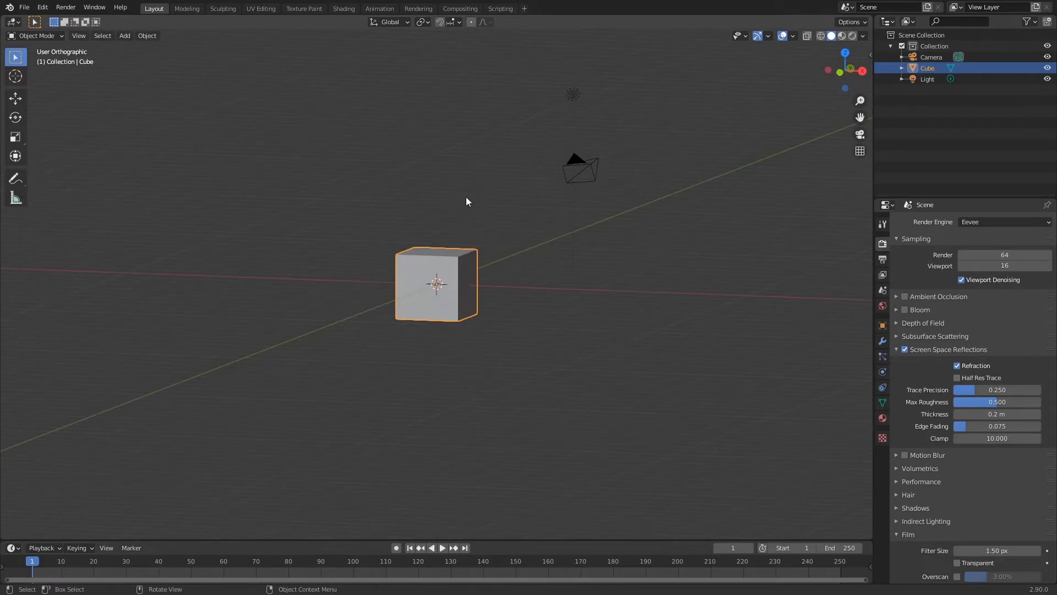
Delete the default cube and add a mesh plane to the scene.
key(x)
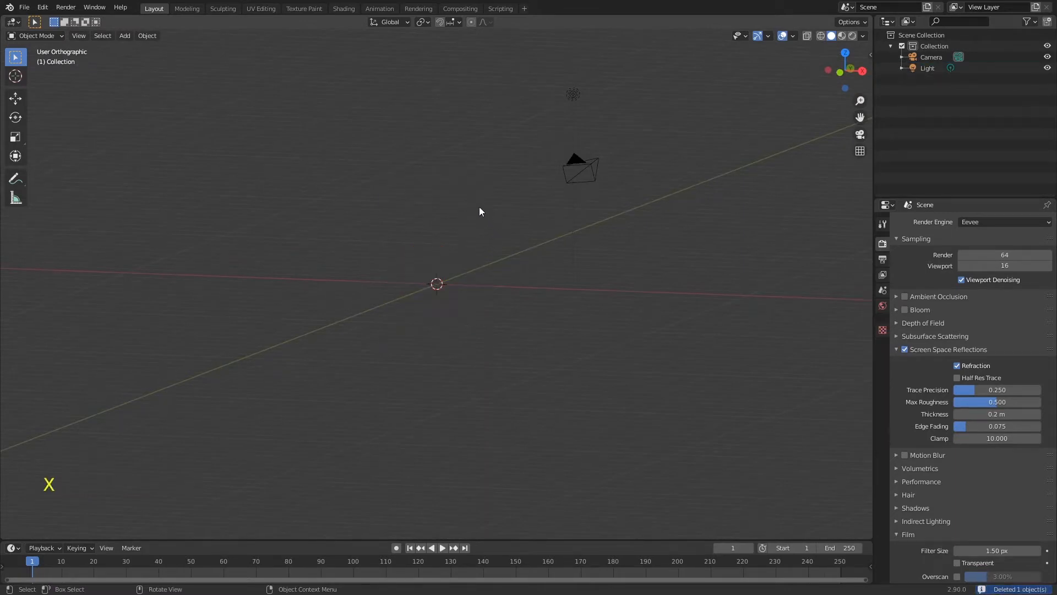
mouse_move(472, 217)
ctrl+middle_down()
mouse_move(482, 274)
mouse_move(479, 216)
ctrl+middle_up()
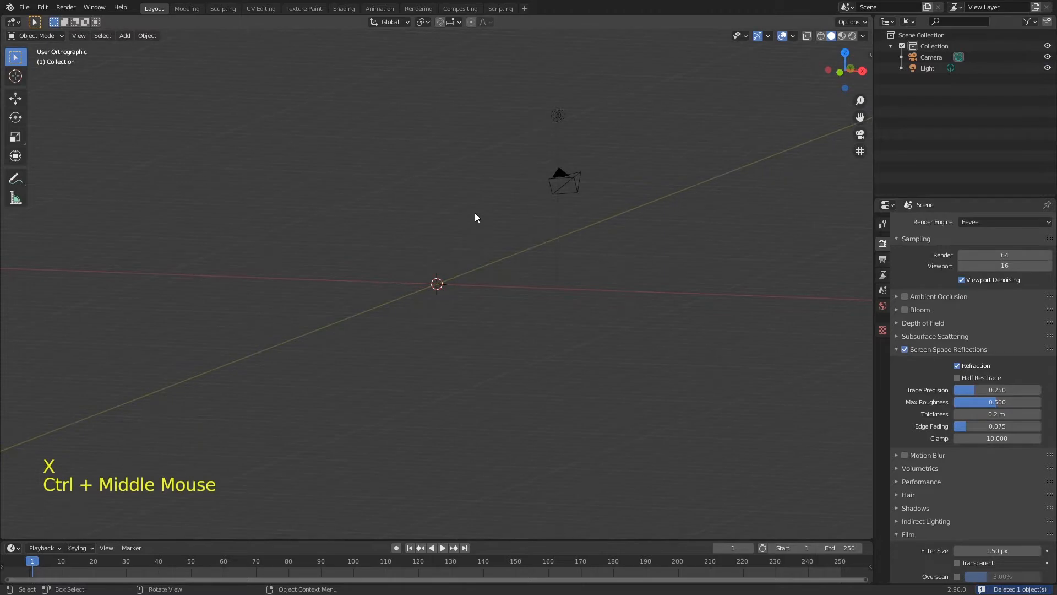
key(shift+a)
mouse_move(474, 213)
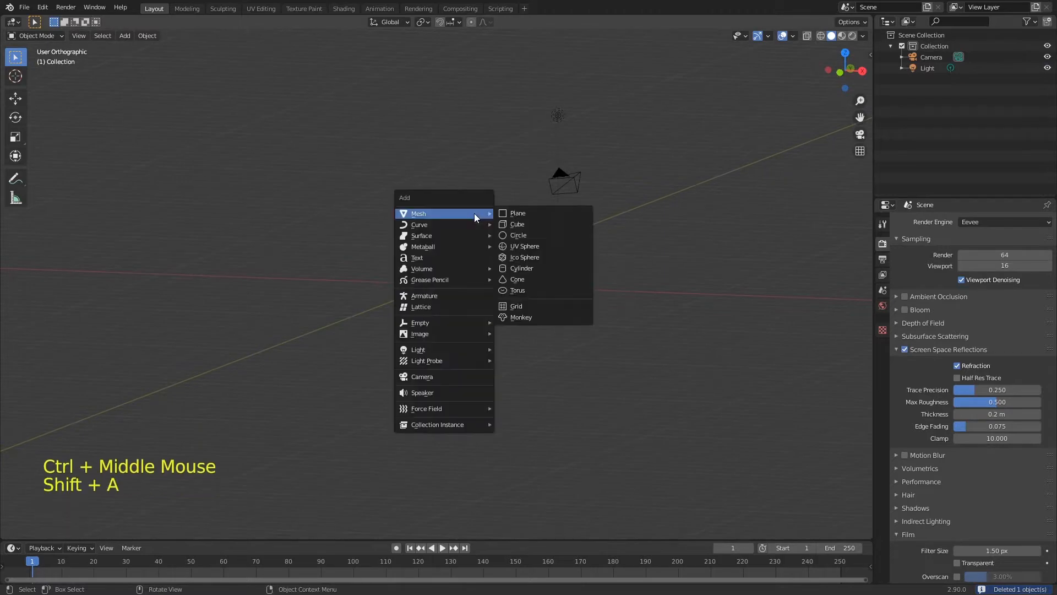
click(521, 214)
Scale the plane up into a large ground surface, finishing in Edit Mode with a further enlargement of about 2 times.
key(s)
click(591, 312)
ctrl+middle_drag(503, 186, 504, 309)
key(s)
click(550, 275)
middle_drag(564, 279, 508, 275)
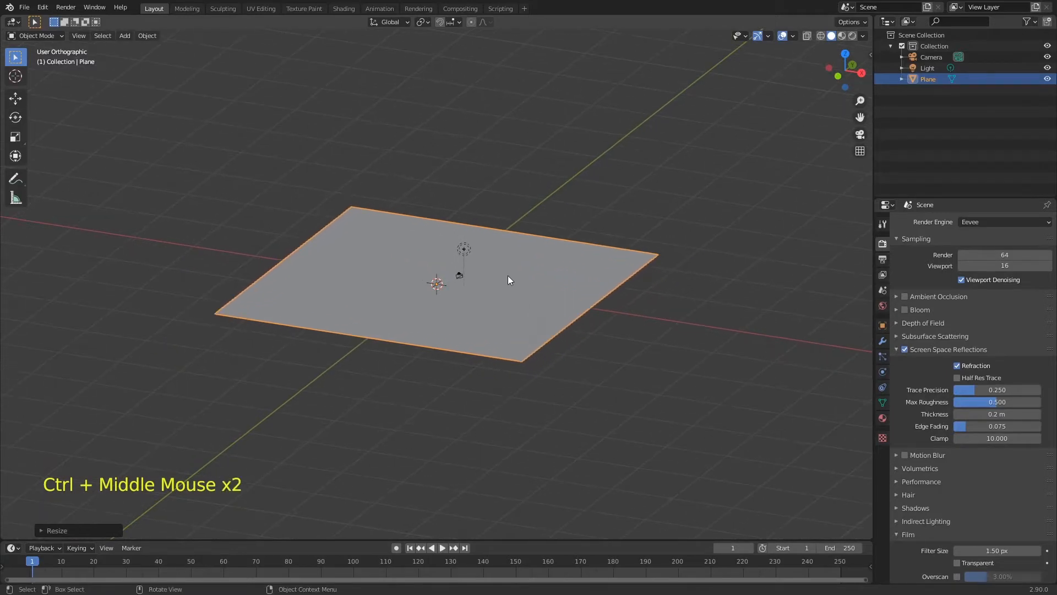
key(Tab)
key(s)
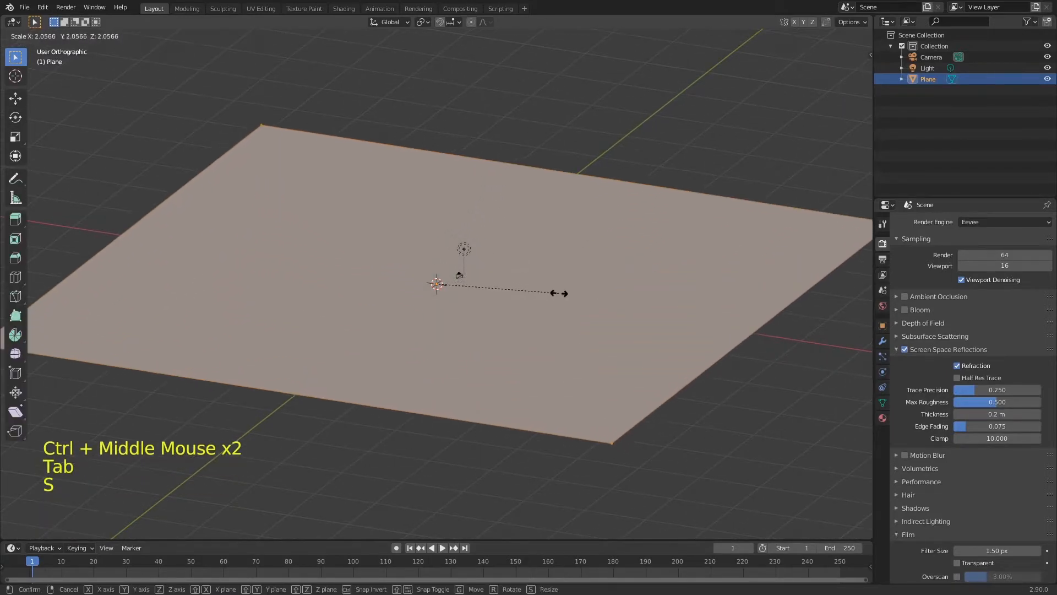
click(560, 293)
Try to subdivide the plane's mesh.
key(w)
key(Escape)
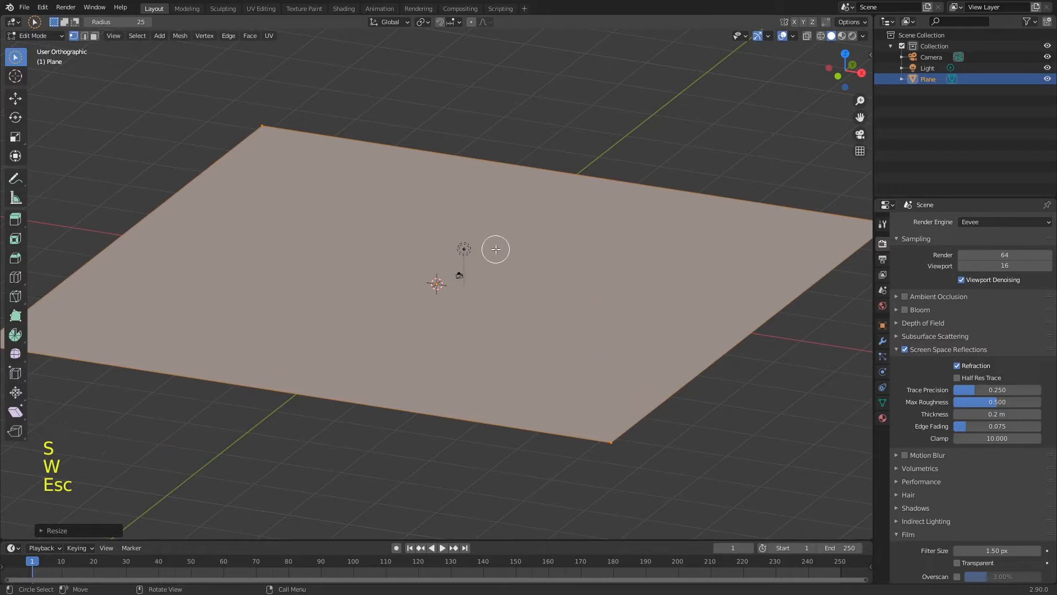
right_click(498, 246)
key(Escape)
key(Escape)
click(514, 231)
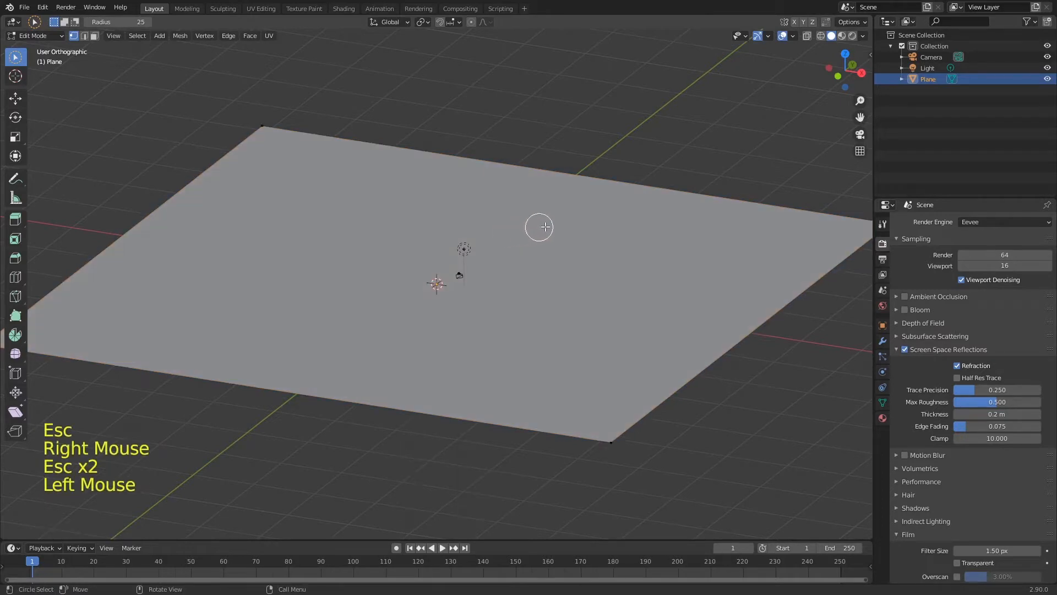
key(w)
right_click(488, 216)
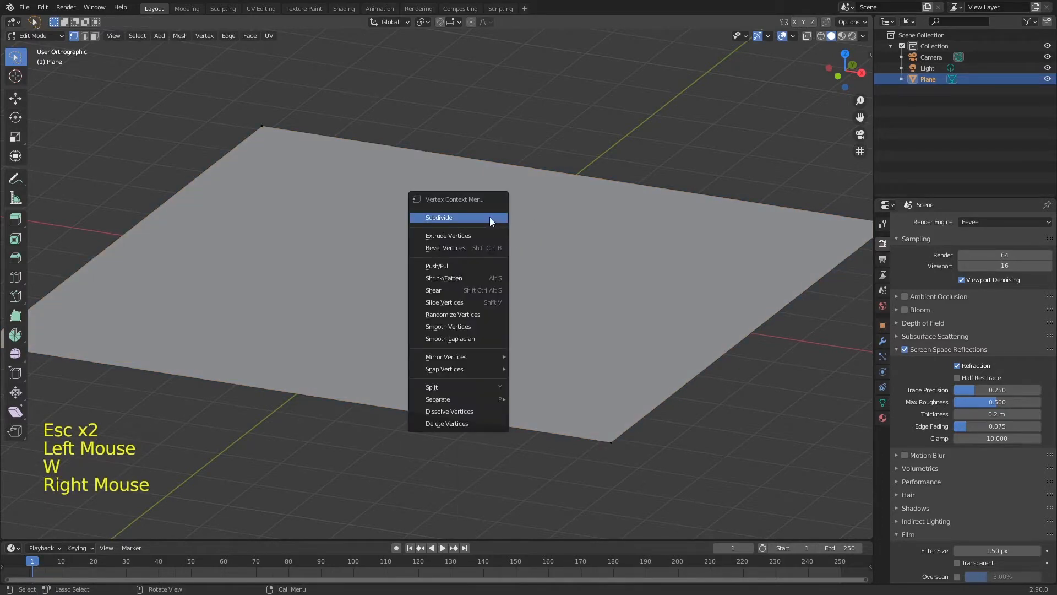
click(491, 217)
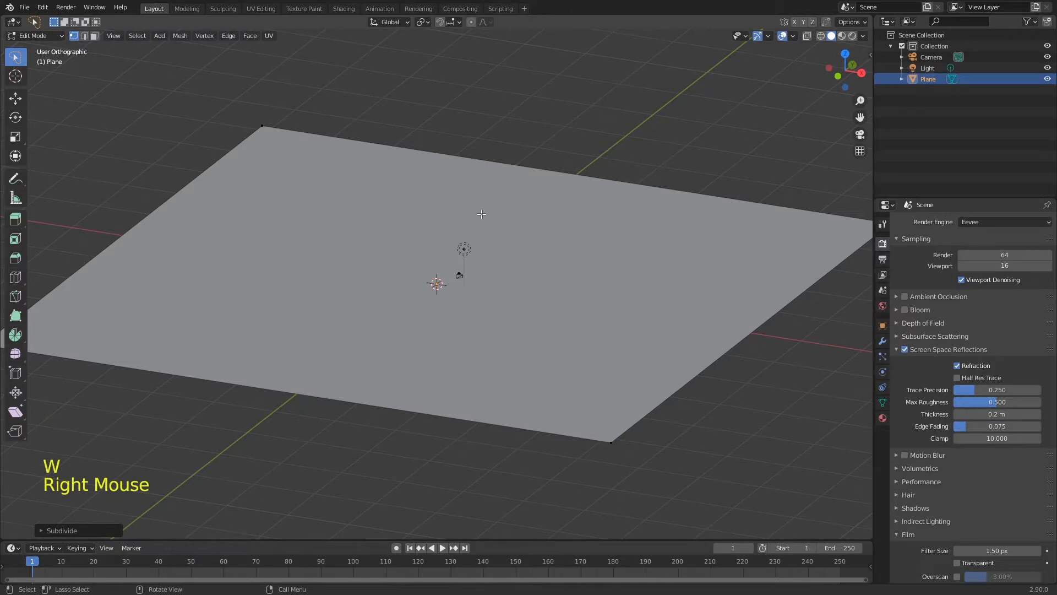
Select the plane's whole mesh and subdivide it with 10 cuts.
key(a)
right_click(472, 208)
click(467, 207)
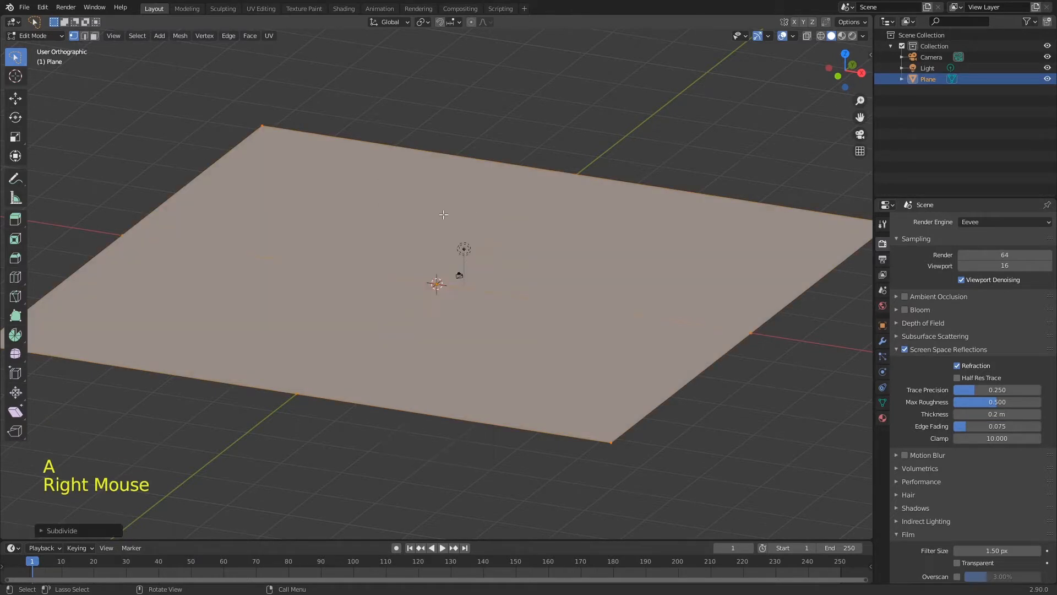
click(48, 530)
click(147, 454)
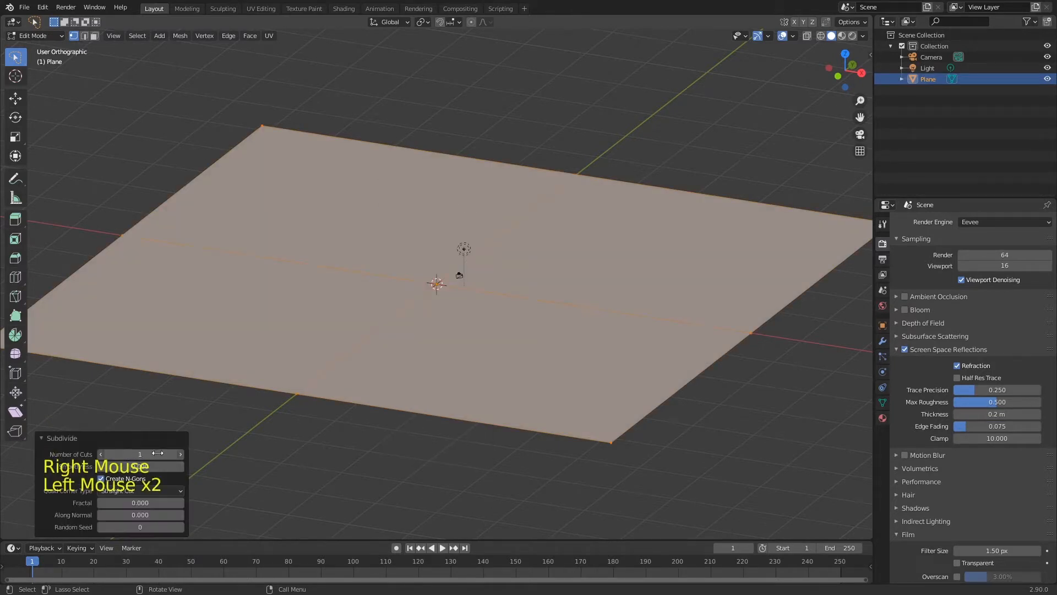
drag(148, 454, 498, 438)
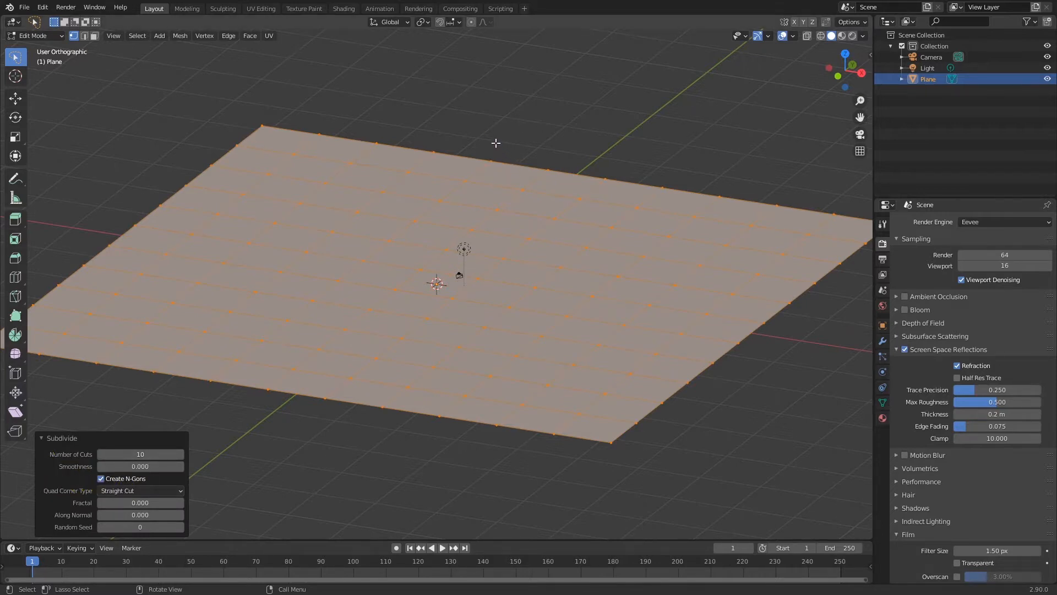
key(Tab)
middle_drag(495, 173, 514, 193)
key(Tab)
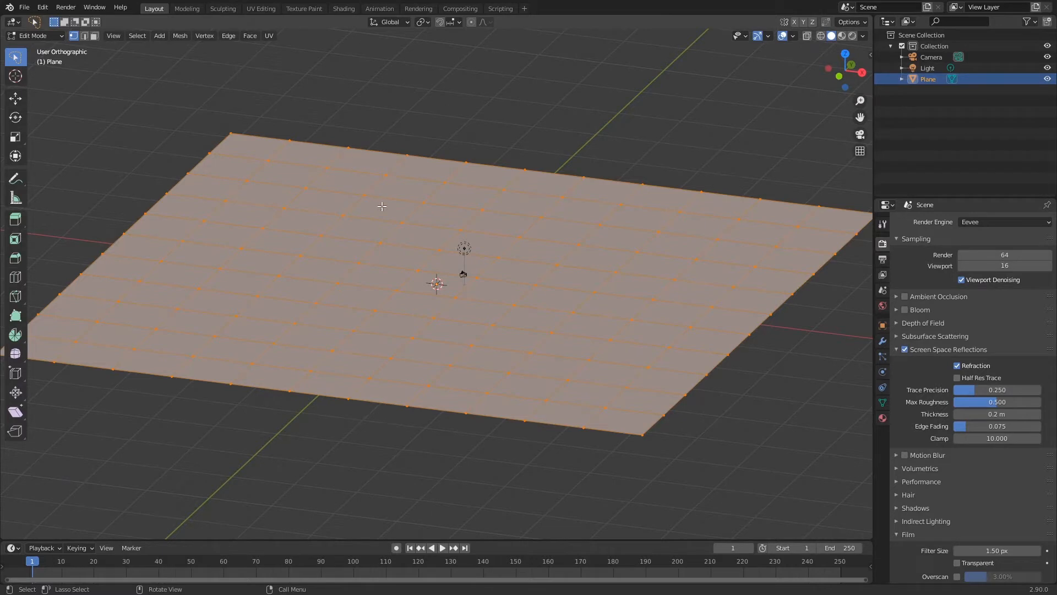
middle_drag(405, 241, 399, 245)
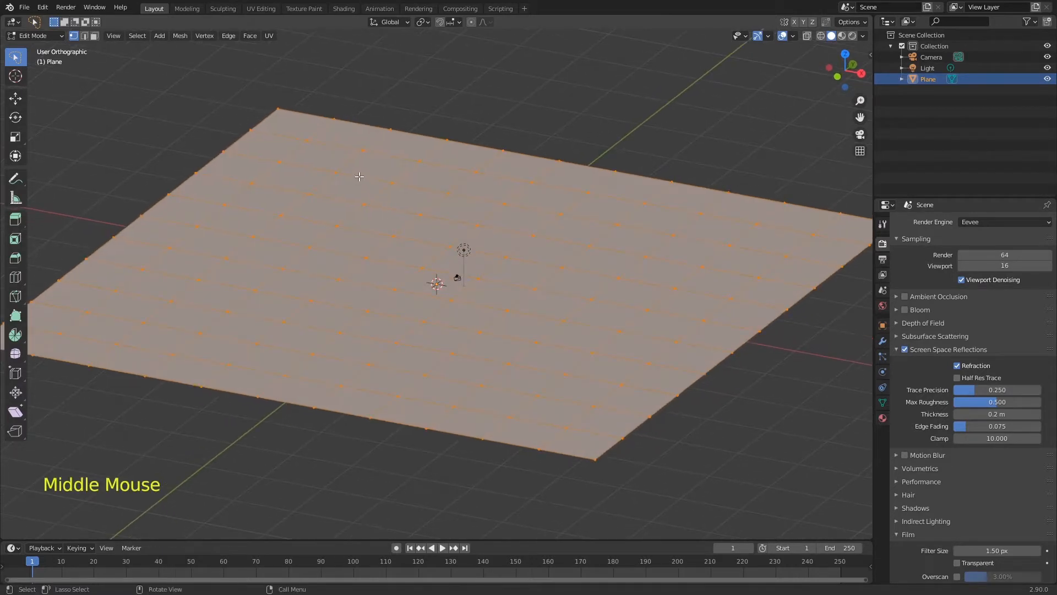
key(g)
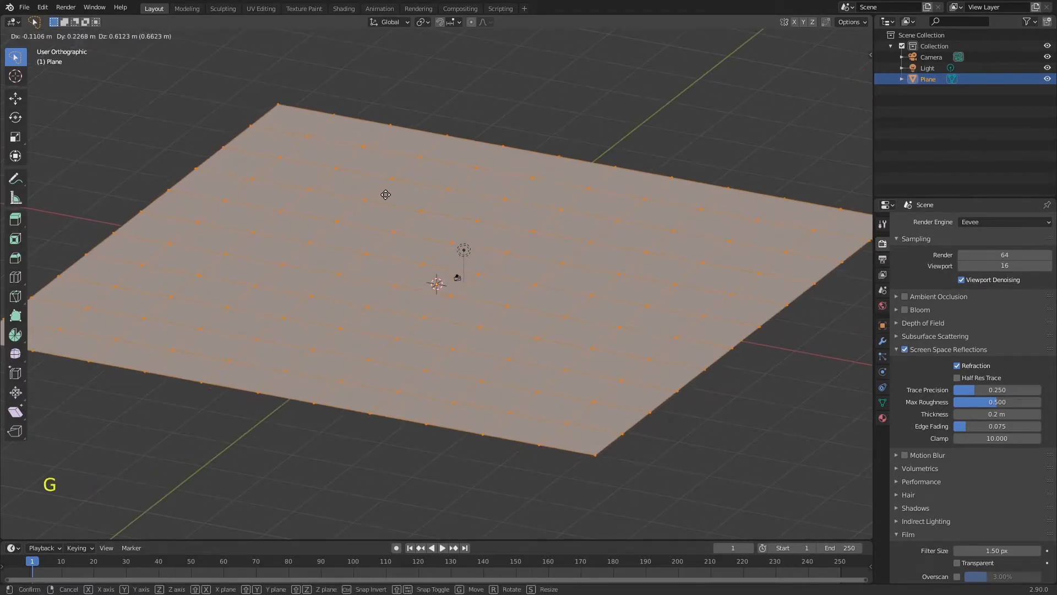
right_click(388, 210)
Select five neighbouring vertices near the plane's far corner and raise them about 2.14 m with smooth proportional editing, size about 17.4.
click(337, 172)
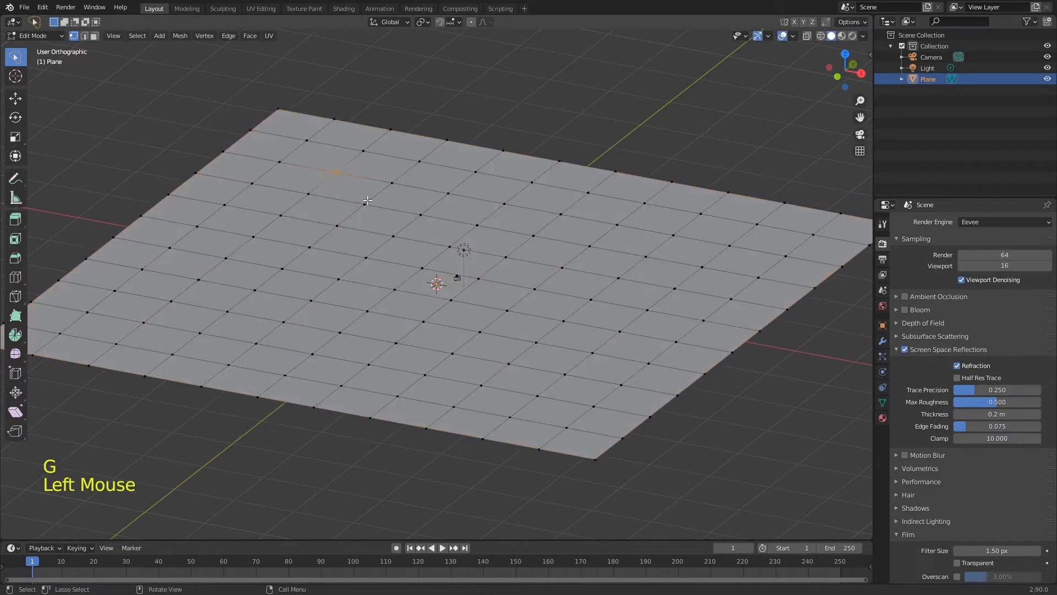
key(c)
mouse_move(345, 199)
mouse_down()
mouse_move(295, 236)
mouse_move(369, 187)
mouse_up()
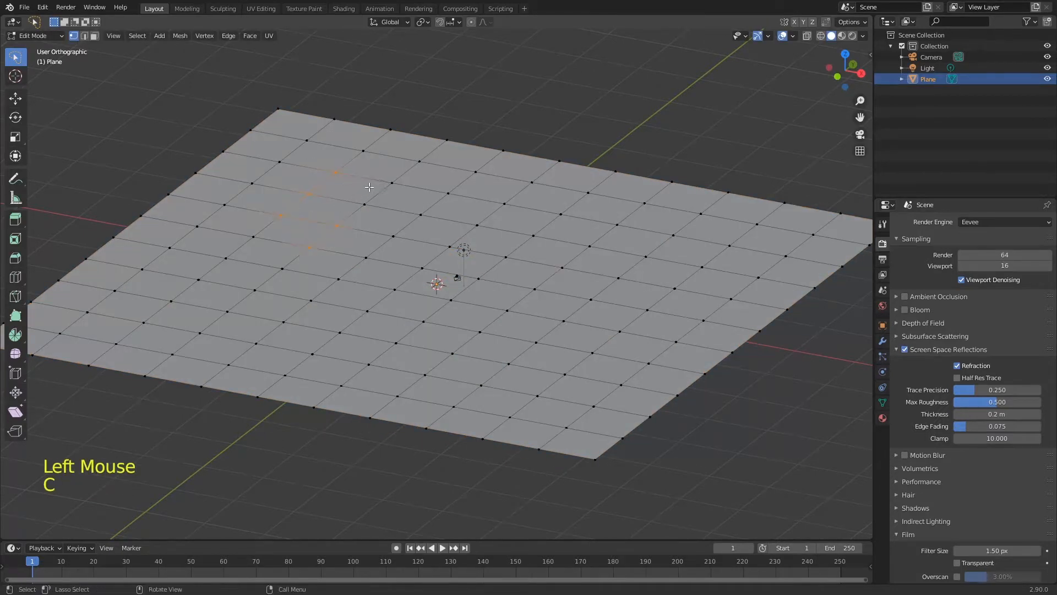
key(o)
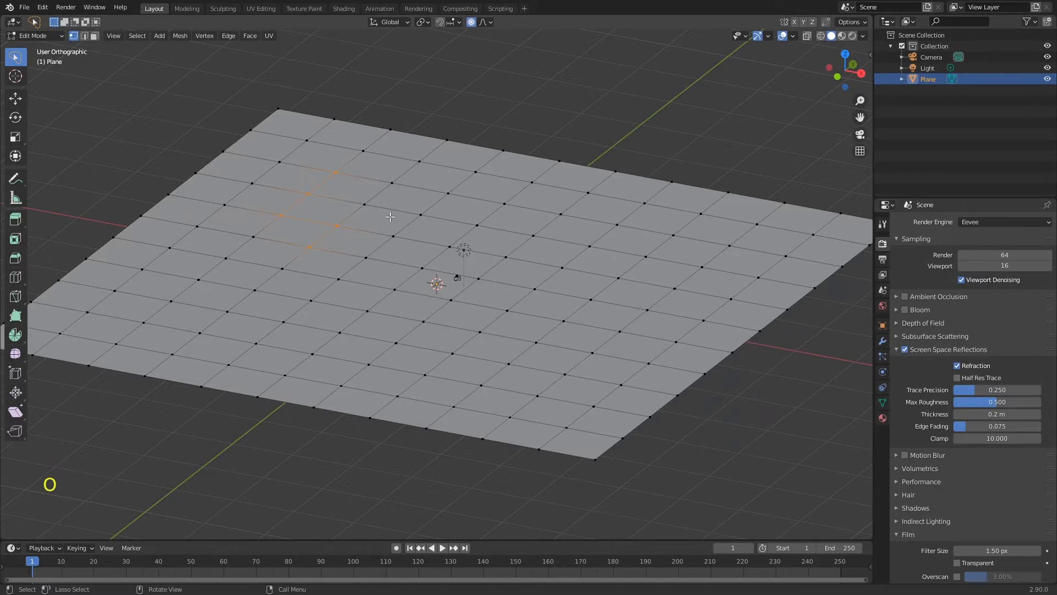
key(g)
right_click(373, 198)
key(g)
scroll(378, 231, down, 8)
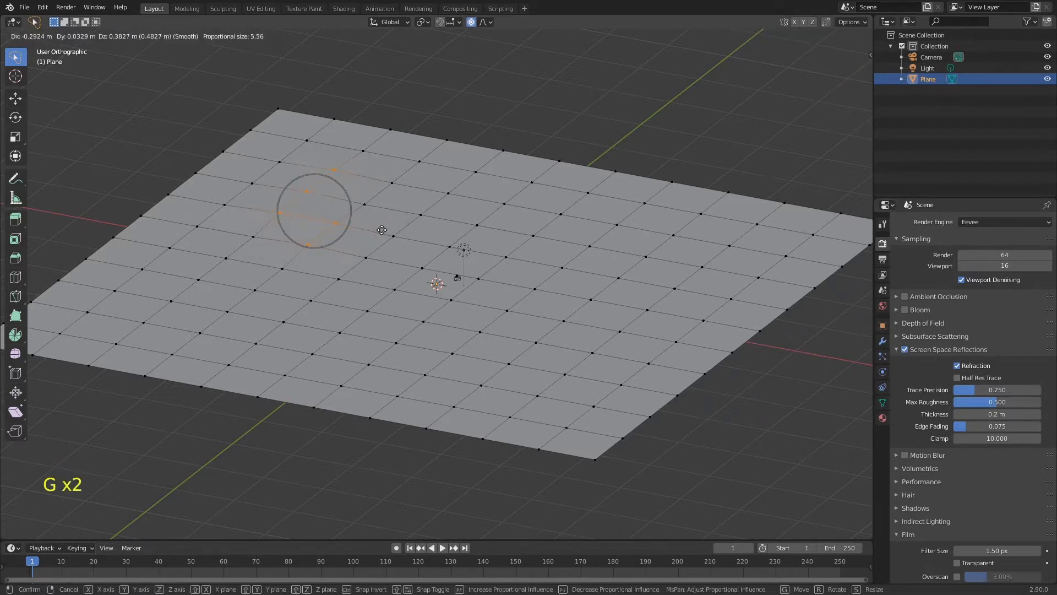
scroll(380, 231, down, 3)
click(378, 218)
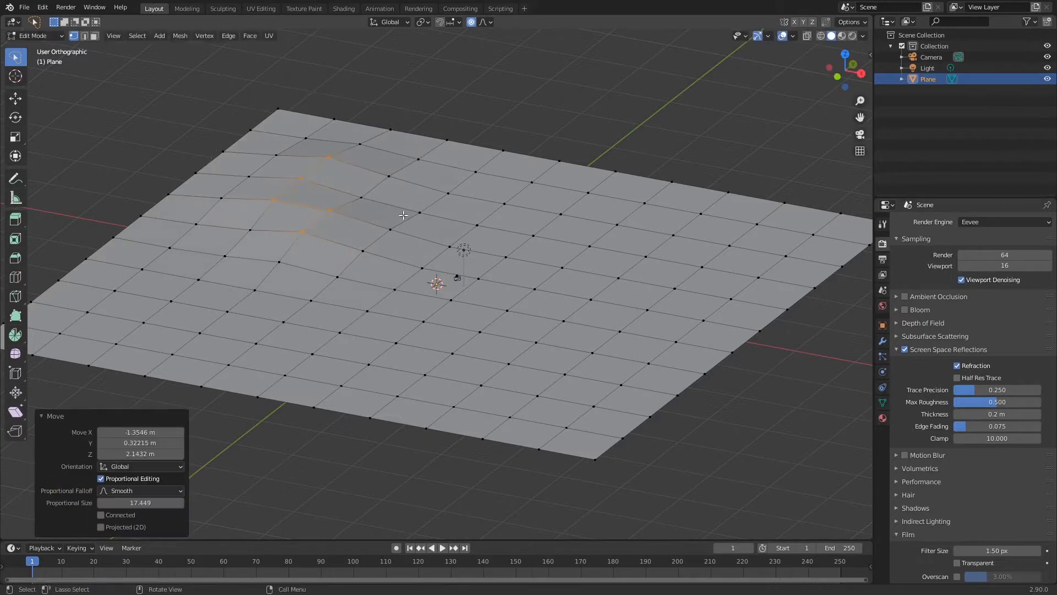
Raise the selected vertices and one vertex across the plane using Random proportional falloff, and set the falloff back to Smooth.
click(481, 23)
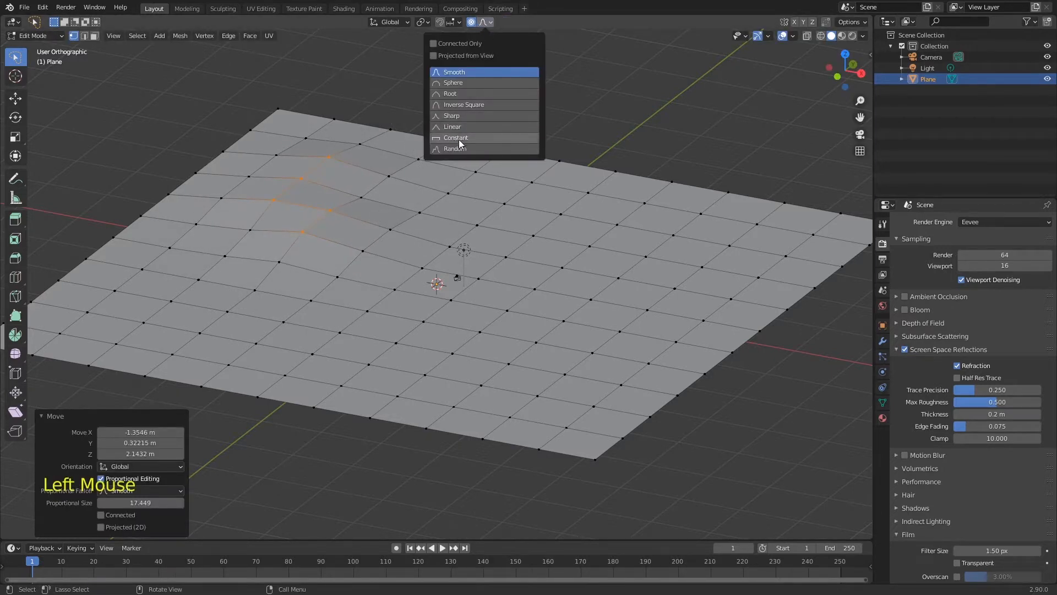
key(g)
click(410, 177)
click(639, 227)
key(g)
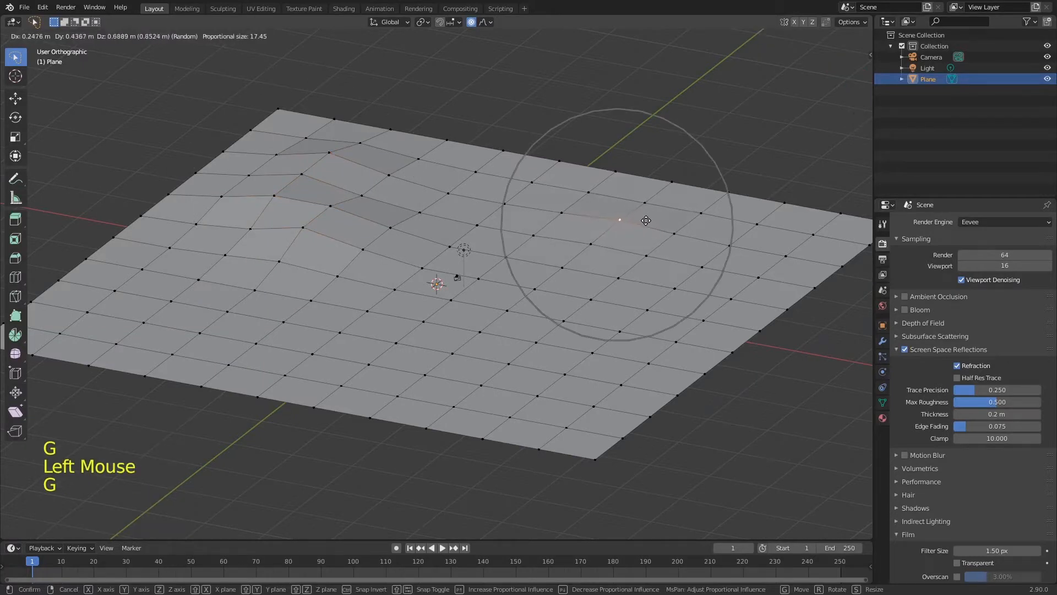
click(646, 222)
click(484, 22)
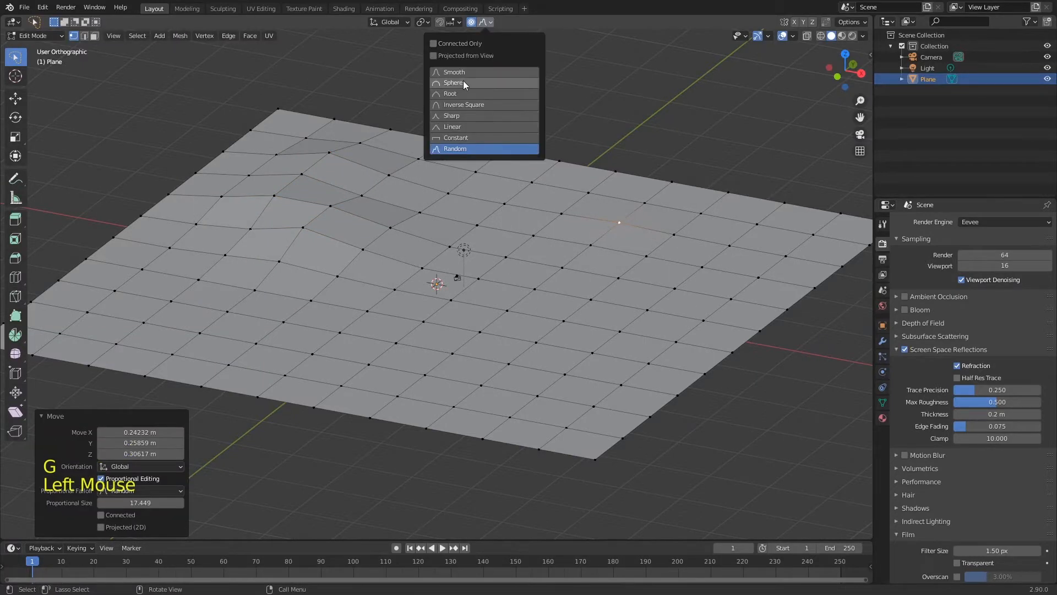
click(455, 73)
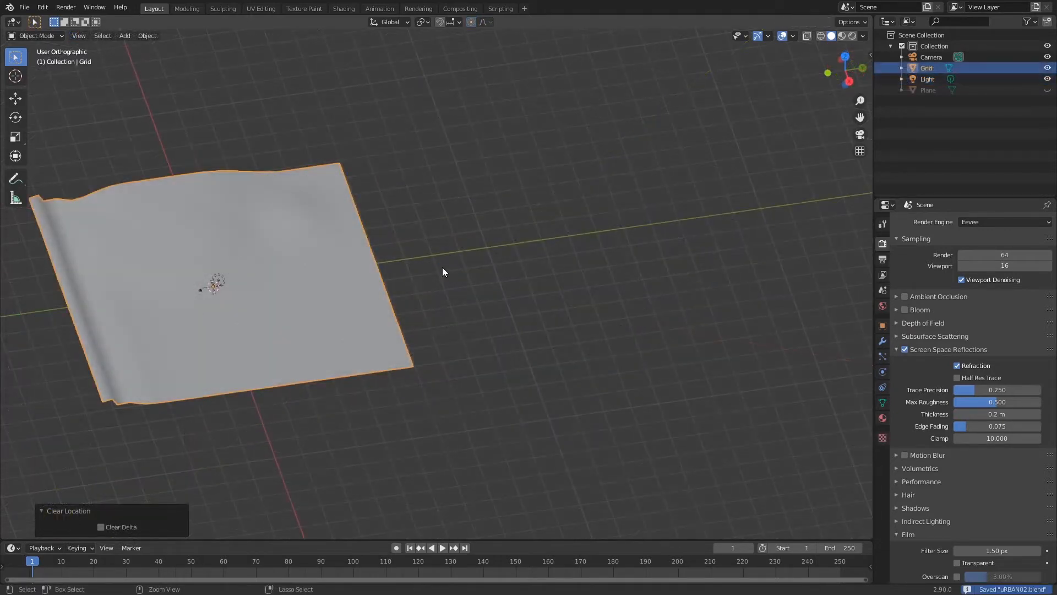
Save the file and raise a patch of vertices on the grid's hilly edge by about 0.63 m in Edit Mode.
key(ctrl+s)
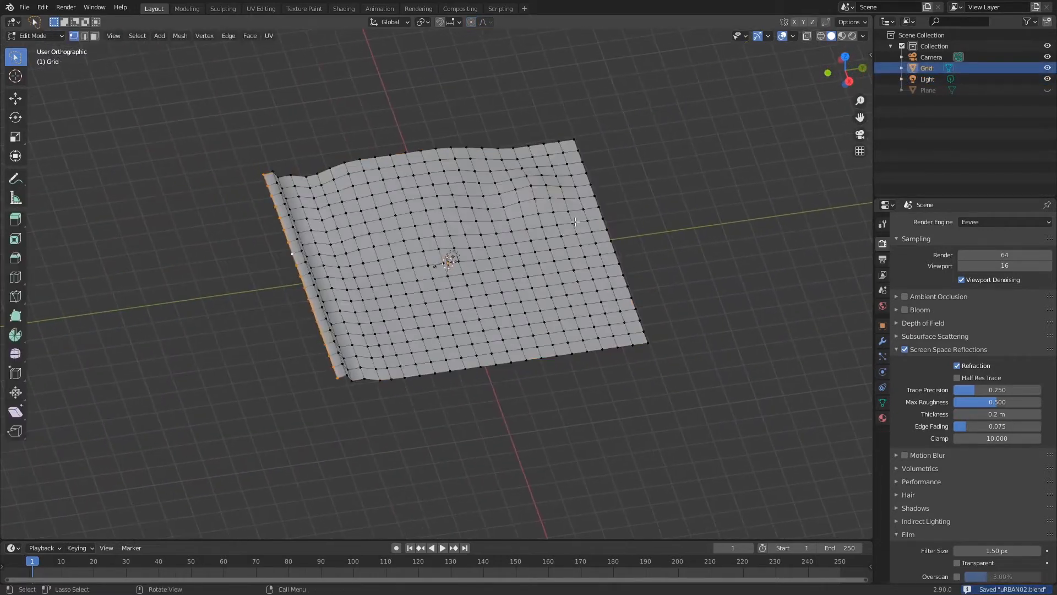
mouse_move(568, 218)
ctrl+middle_down()
mouse_move(570, 171)
mouse_move(571, 206)
mouse_move(628, 172)
ctrl+middle_up()
key(Tab)
key(Tab)
mouse_move(279, 199)
ctrl+right_down()
mouse_move(407, 230)
mouse_move(407, 209)
ctrl+right_up()
key(g)
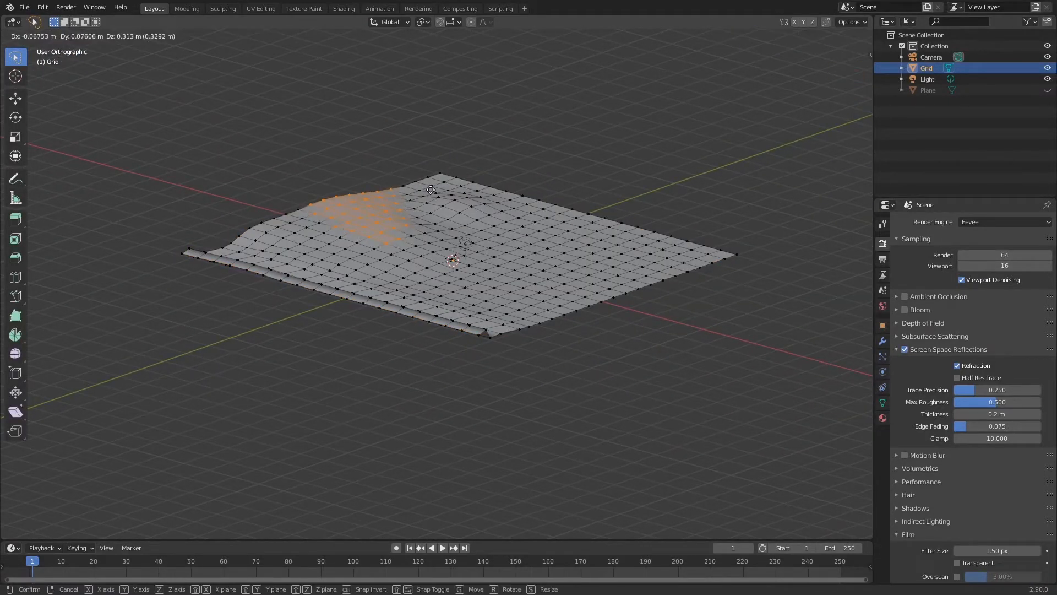
click(435, 185)
middle_drag(621, 132, 581, 197)
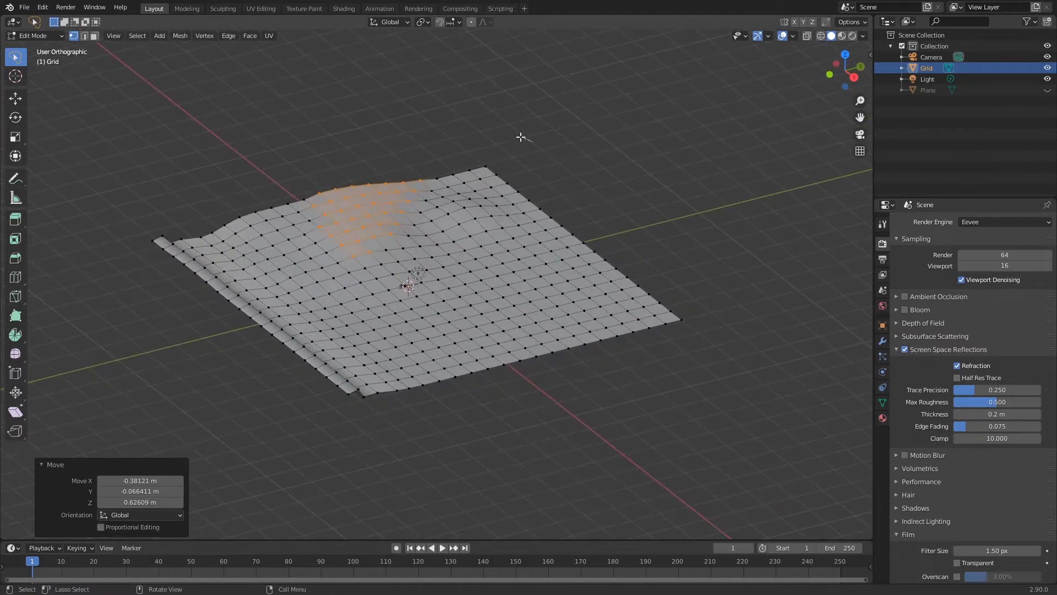
Raise the vertices at the grid's back corner slightly and select the neighbouring patch along the edge.
drag(524, 138, 537, 179)
key(g)
click(584, 159)
mouse_move(573, 149)
mouse_down()
mouse_move(561, 150)
mouse_move(596, 179)
mouse_up()
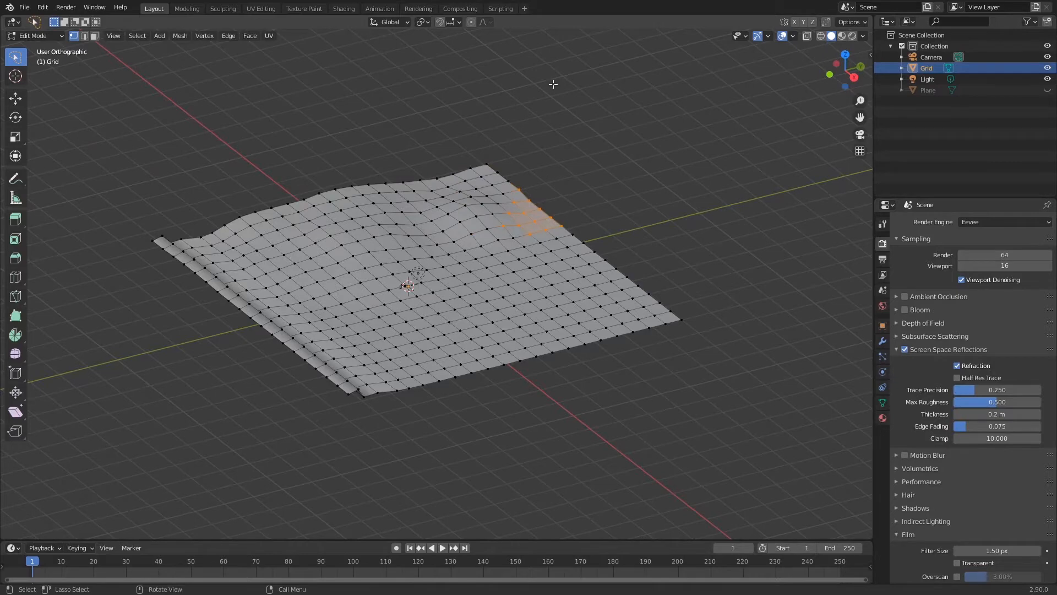
Return the grid to Object Mode in top view and save the file.
key(KP_7)
scroll(553, 84, down, 4)
key(Tab)
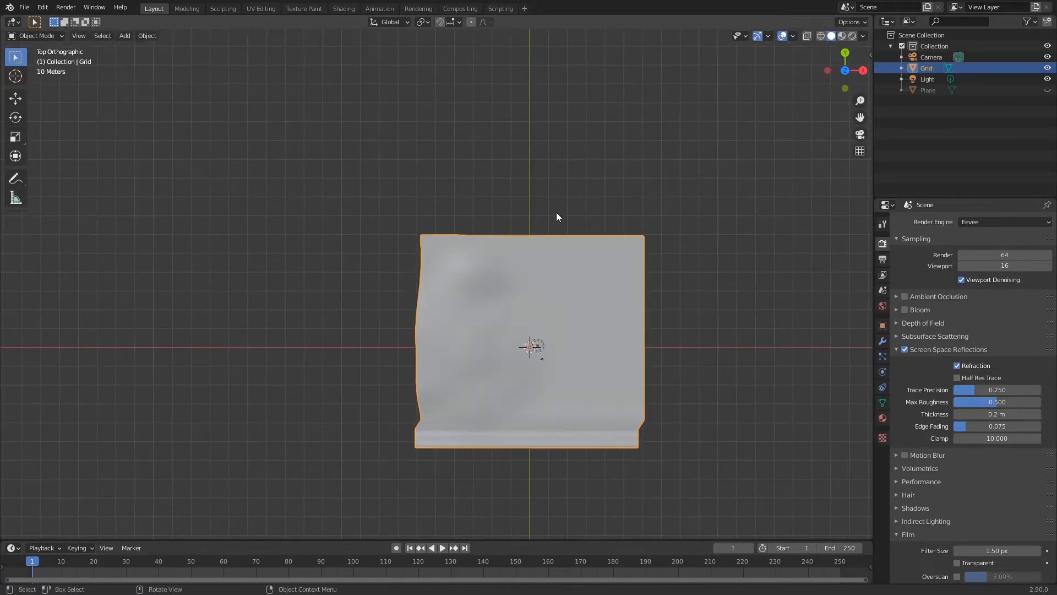
key(ctrl+s)
shift+middle_drag(628, 273, 545, 214)
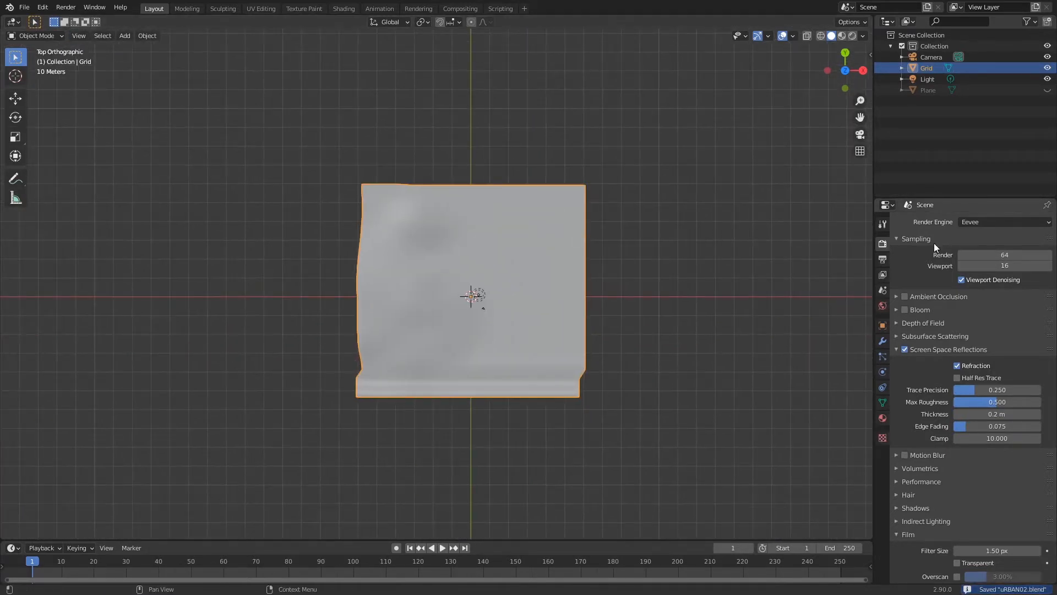
Circle-select the faces at the grid's negative X, positive Y corner and add a vertex group named fLORES.
click(881, 403)
key(Tab)
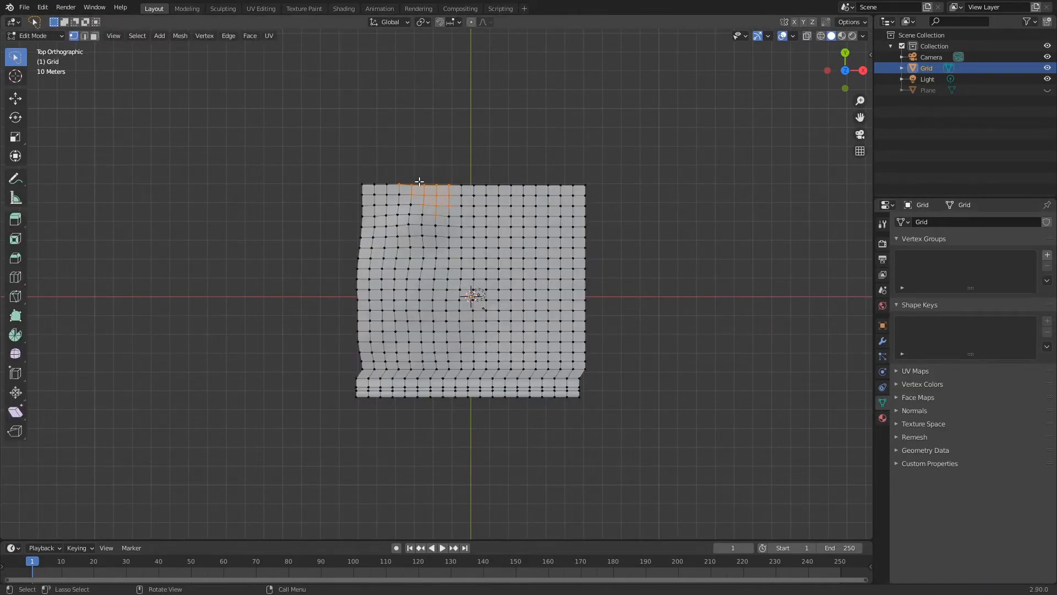
key(3)
key(c)
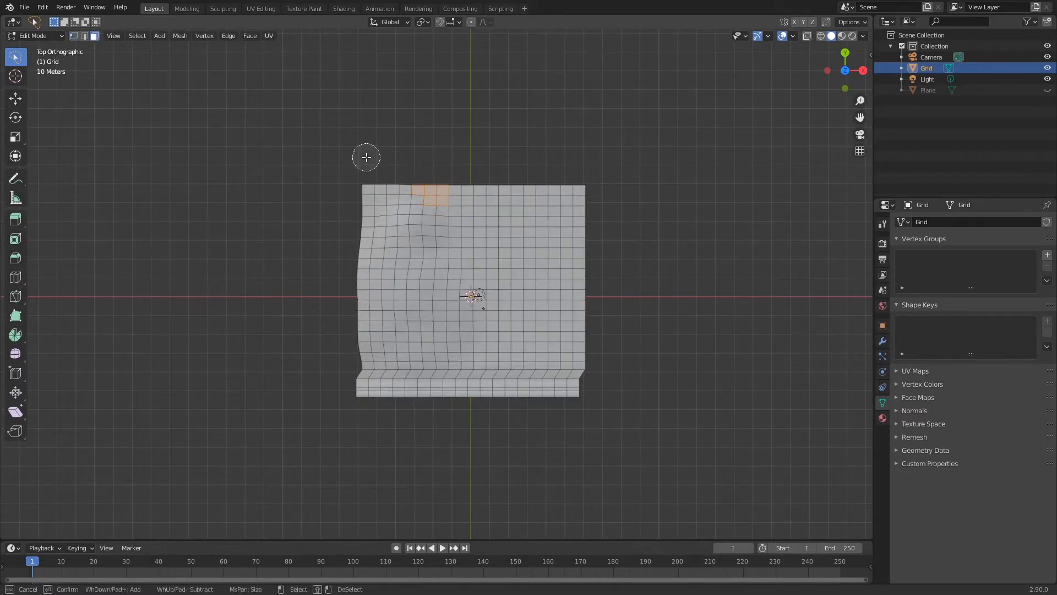
drag(354, 193, 426, 200)
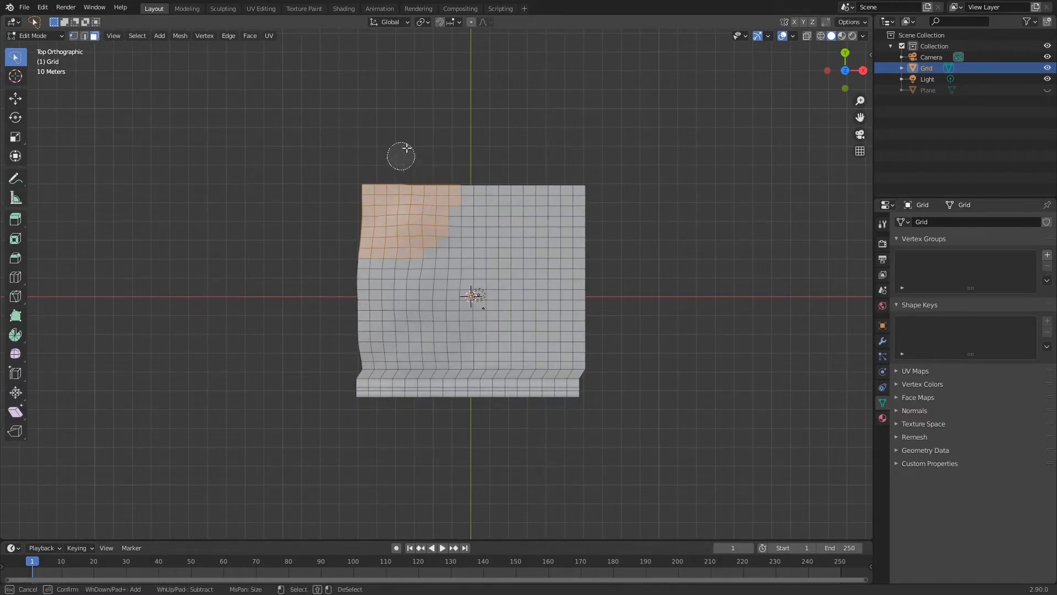
key(Escape)
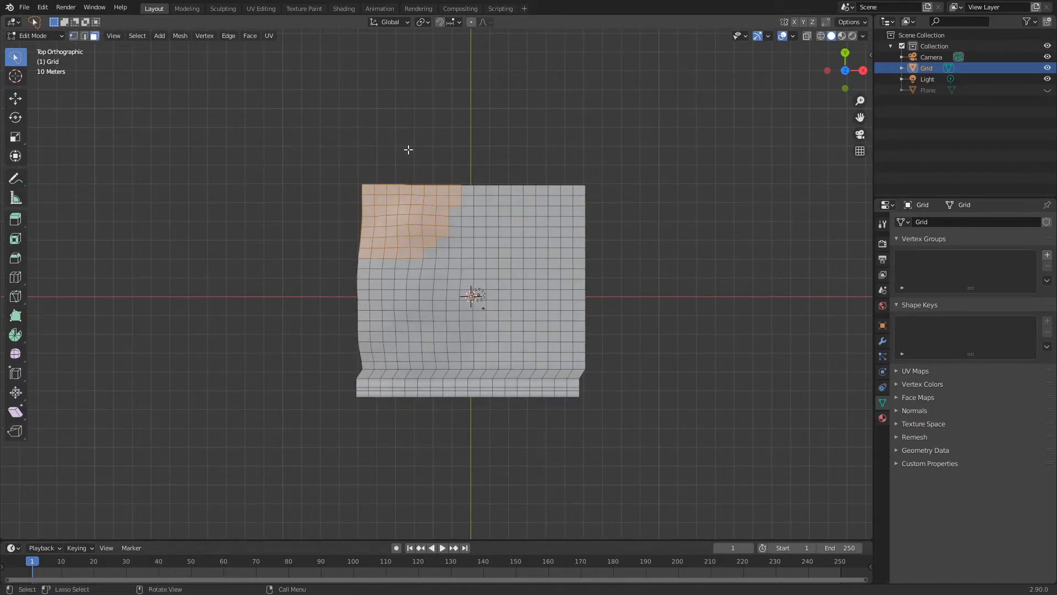
click(1047, 255)
text(fLORES)
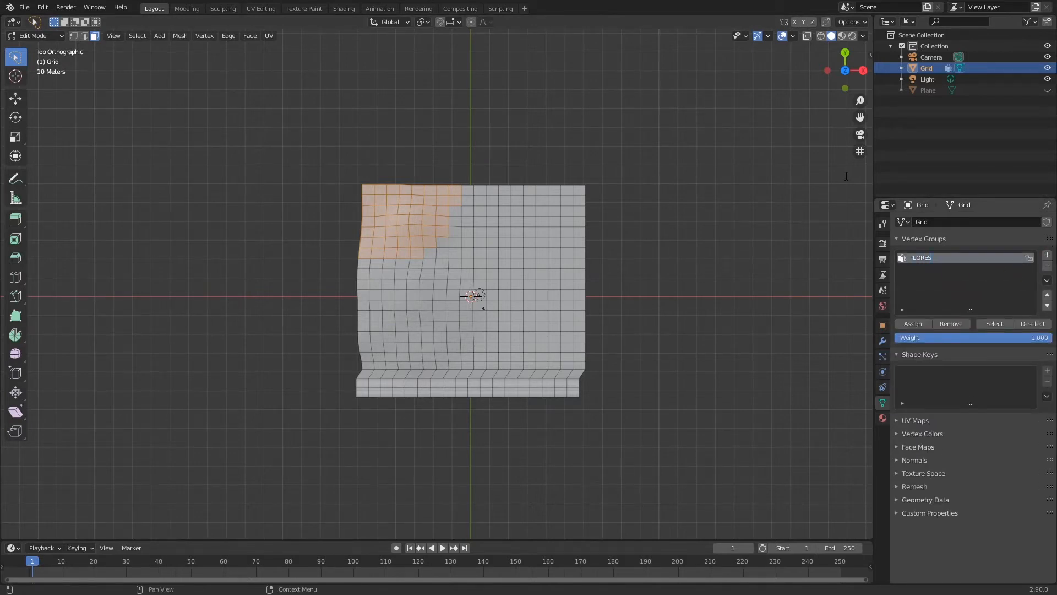
Rename the vertex group as Floresta, save the file and assign the selected faces to the group.
text(Floresta)
key(Return)
key(ctrl+s)
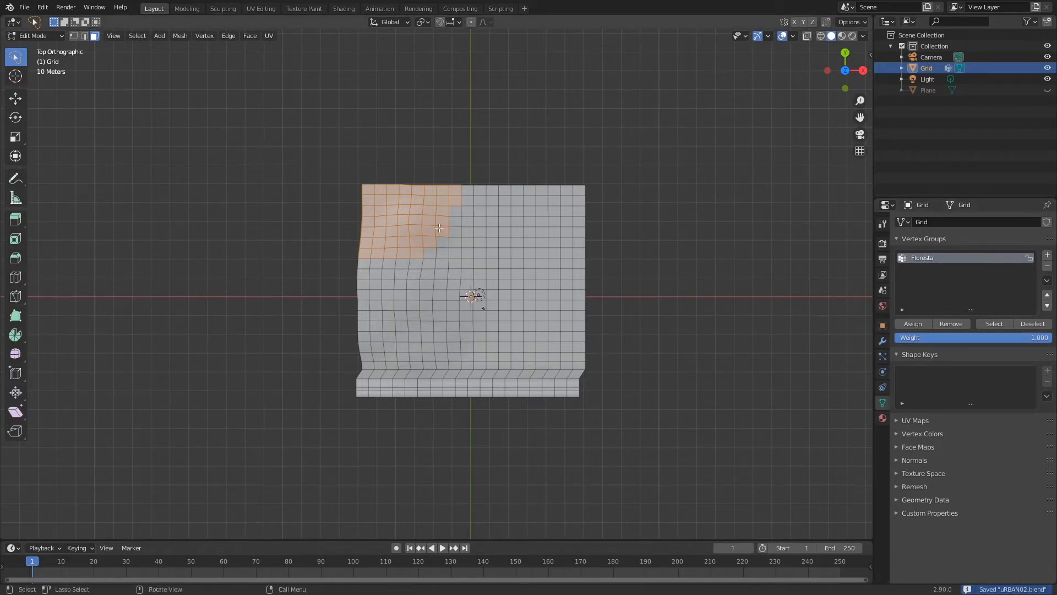
middle_drag(450, 225, 819, 309)
click(917, 326)
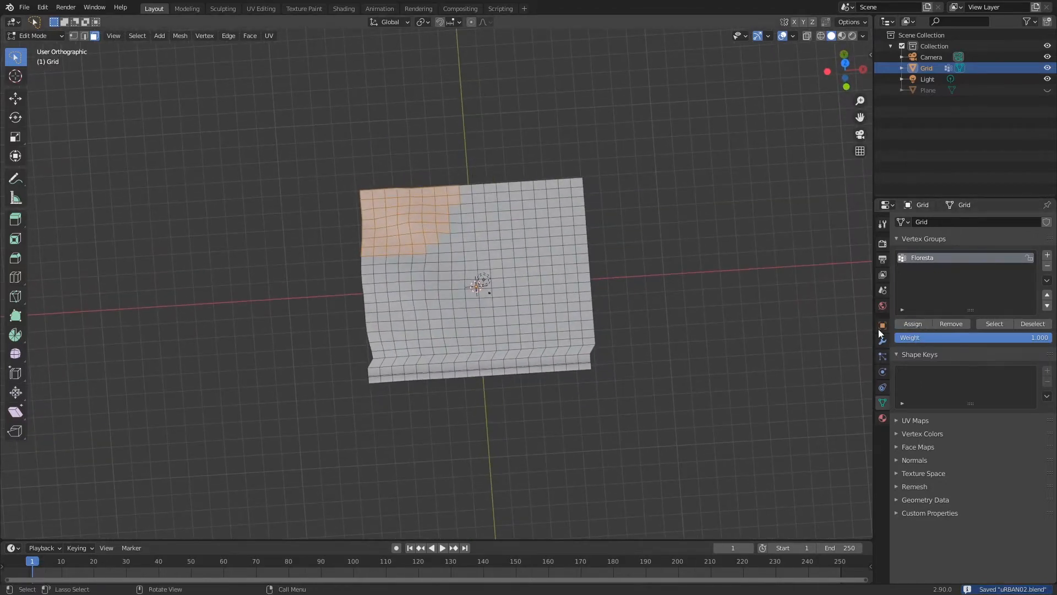
Switch the grid to Weight Paint mode and add a vertex group named CondominioPredios.
key(Tab)
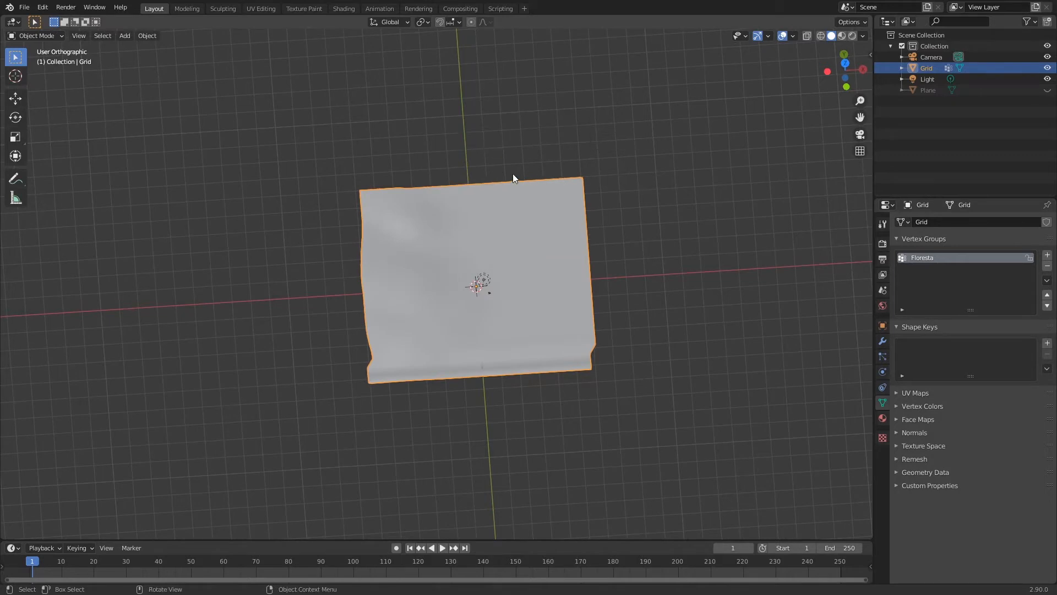
key(ctrl+Tab)
click(455, 140)
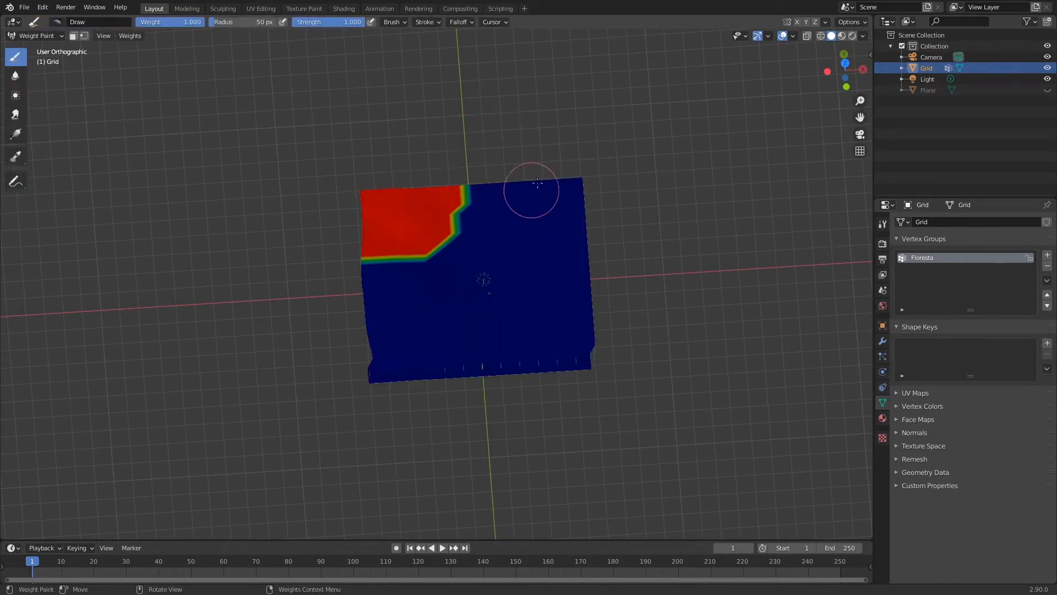
click(1047, 255)
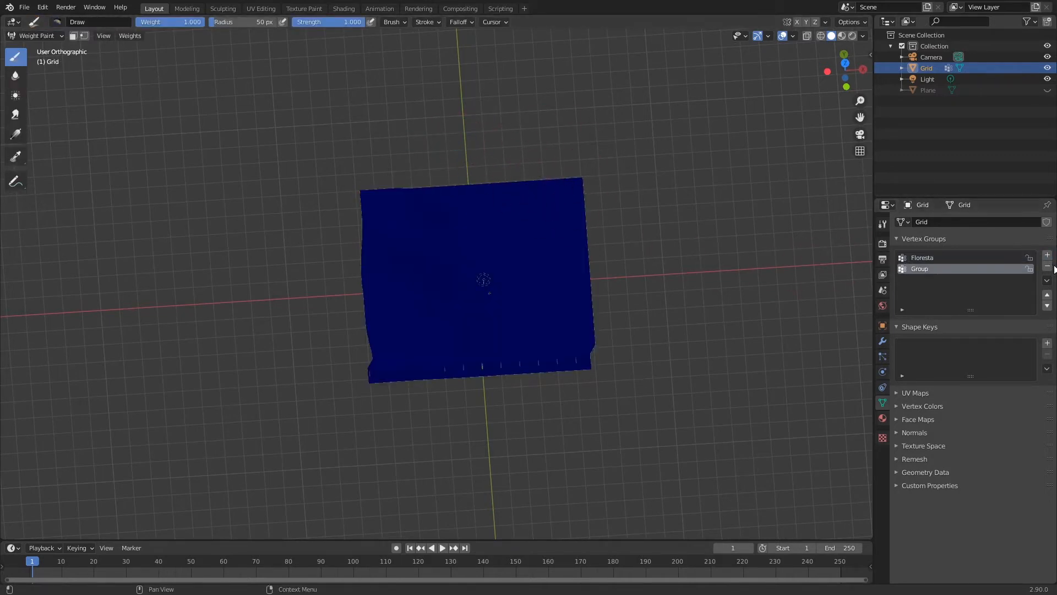
text(G)
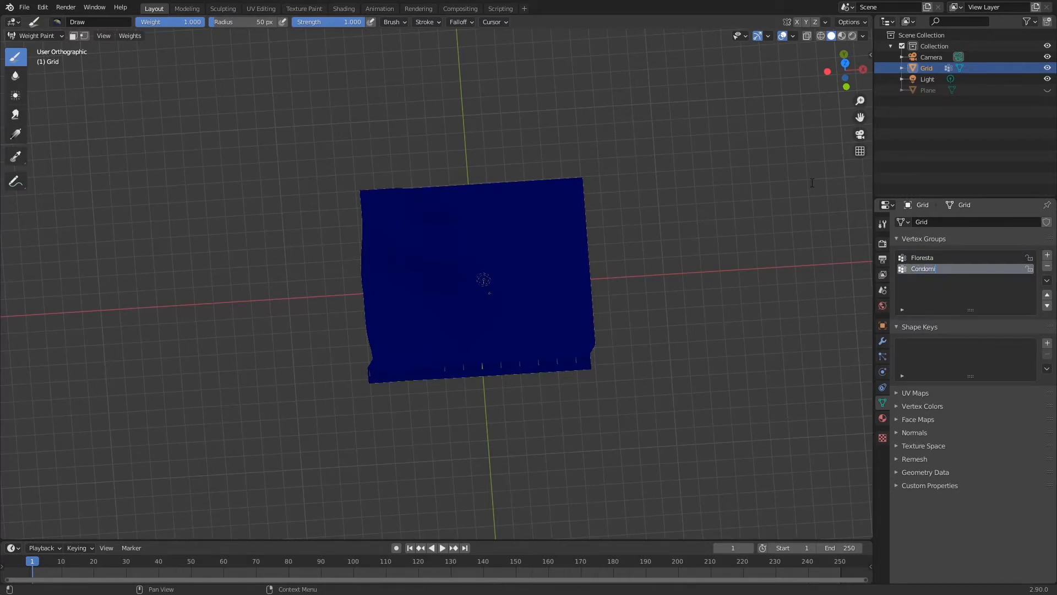
text(ondominioPredios)
key(Return)
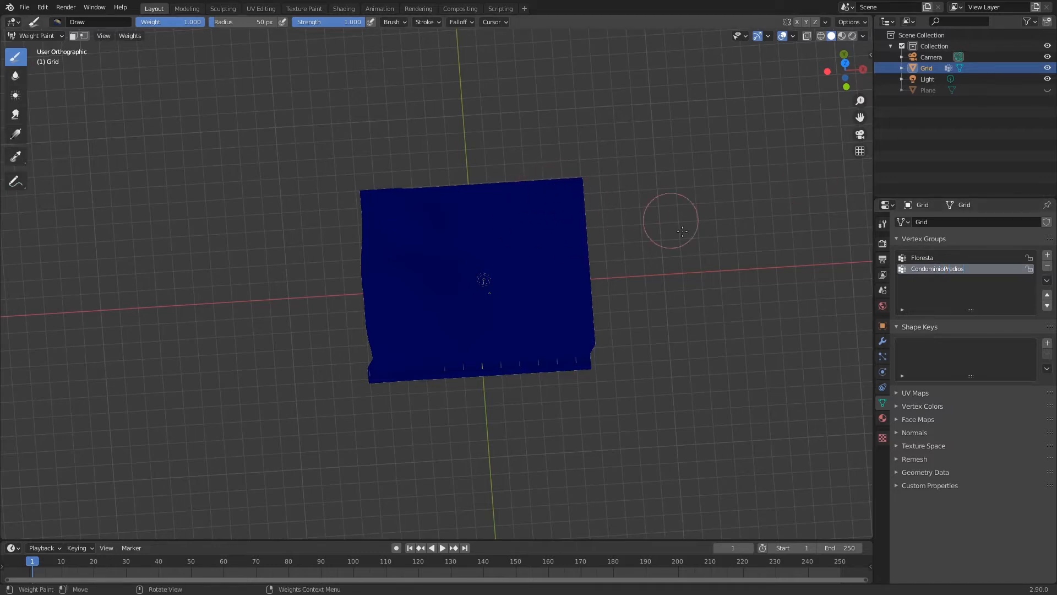
Paint weight 1.000 over the grid's positive X, positive Y corner for the CondominioPredios group.
mouse_move(585, 189)
mouse_down()
mouse_move(538, 182)
mouse_move(552, 225)
mouse_up()
middle_drag(597, 217, 553, 190)
mouse_move(553, 190)
mouse_down()
mouse_move(514, 212)
mouse_move(537, 232)
mouse_move(523, 234)
mouse_move(512, 220)
mouse_move(545, 181)
mouse_move(529, 220)
mouse_move(550, 226)
mouse_move(575, 191)
mouse_up()
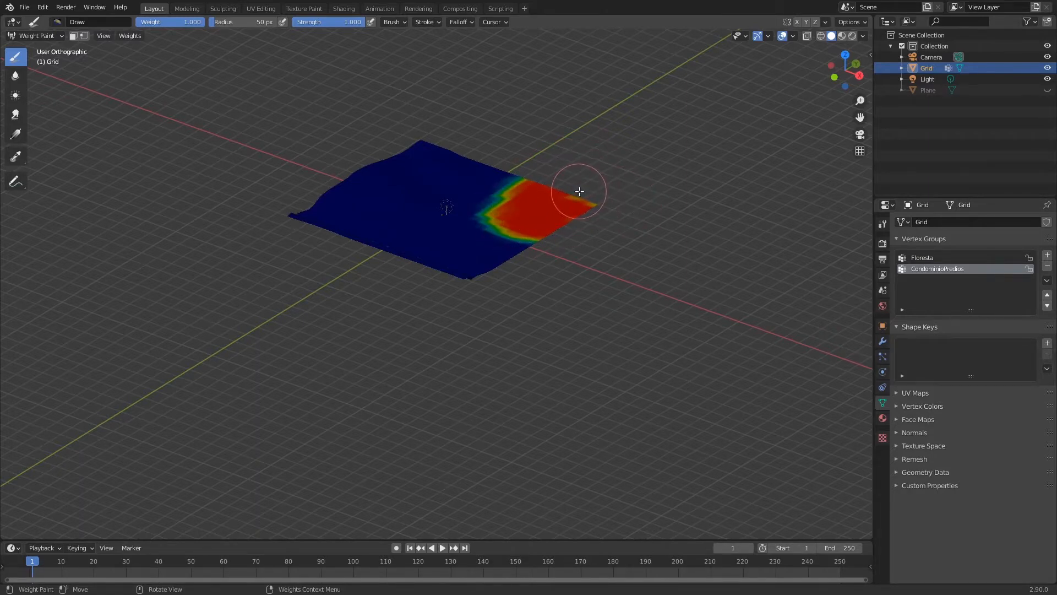
Return to Edit Mode, clear the selection and select the faces belonging to CondominioPredios in top view.
key(Tab)
middle_drag(566, 174, 610, 254)
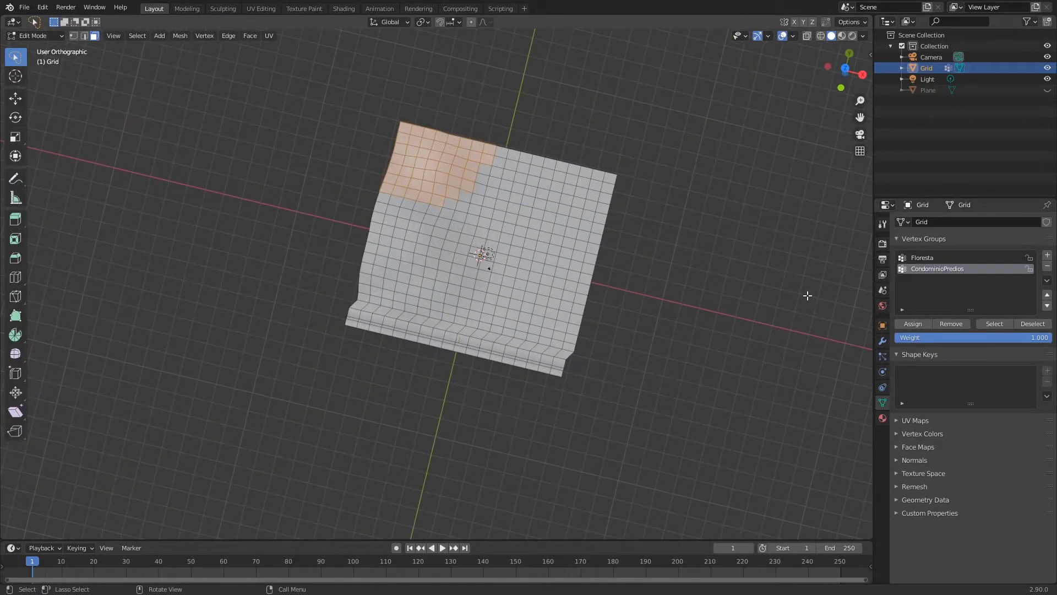
click(914, 324)
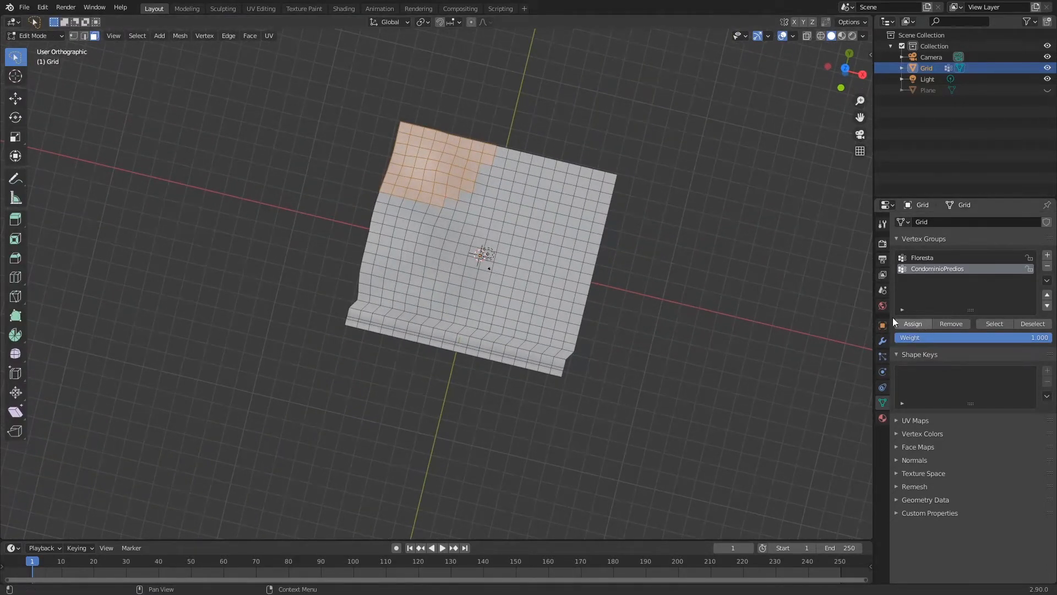
key(alt+a)
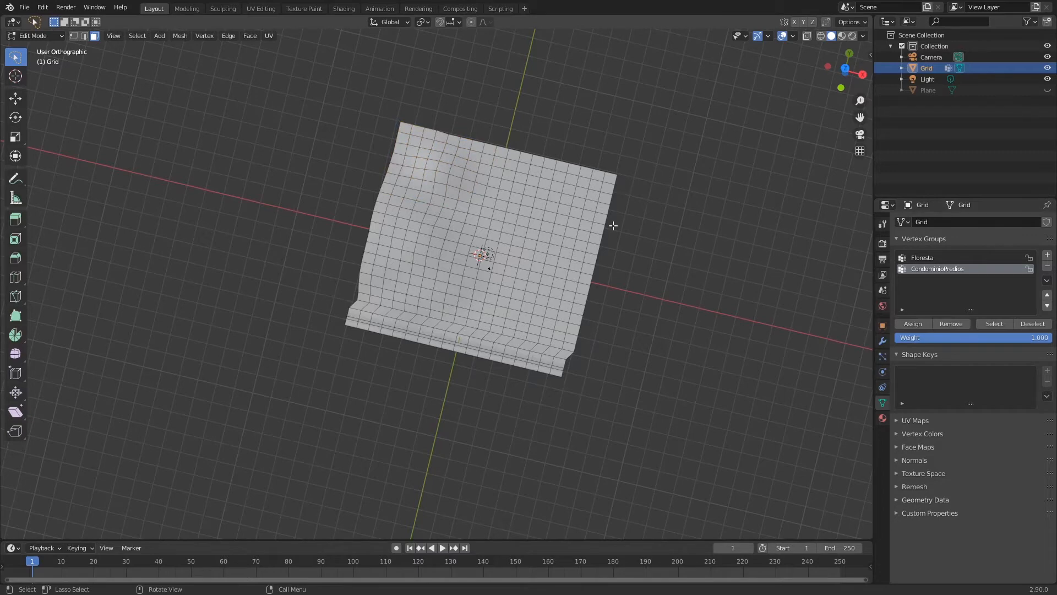
click(991, 323)
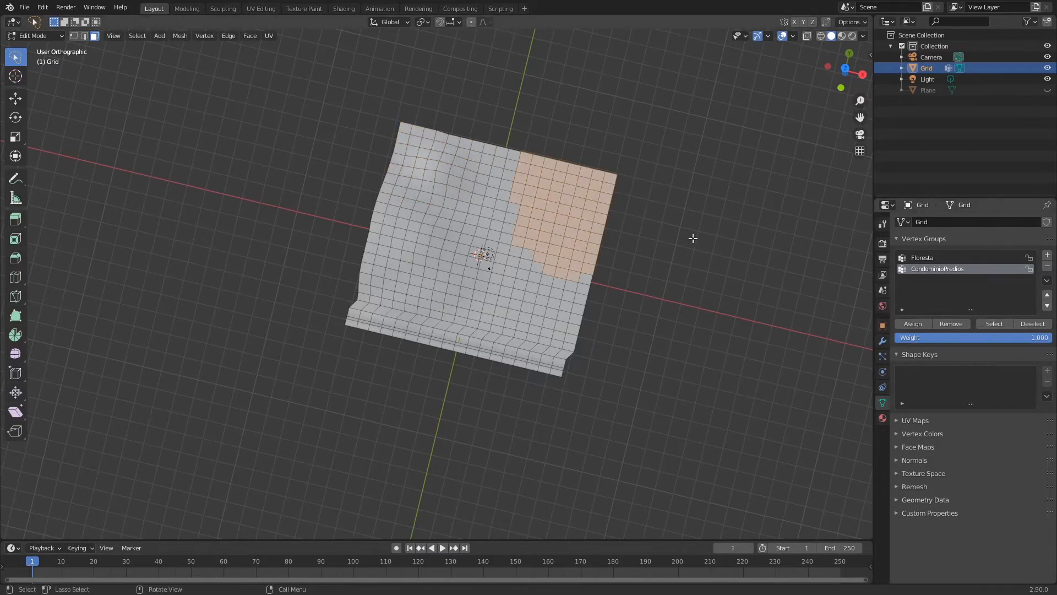
key(KP_7)
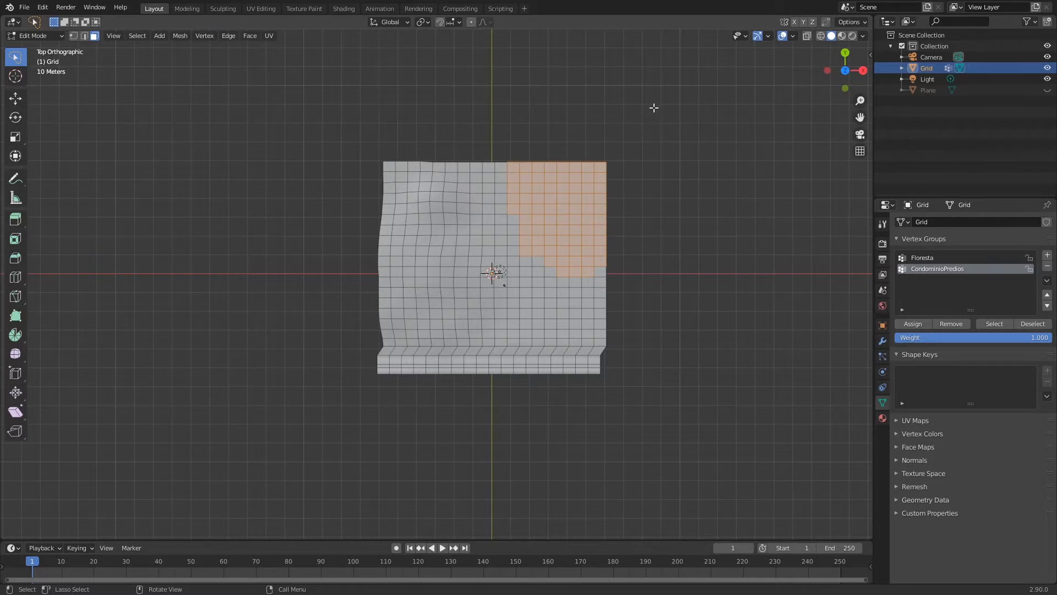
Lasso-select nearly the whole grid and set the vertex group weight to 0.
drag(653, 108, 444, 327)
mouse_move(557, 90)
mouse_down()
mouse_move(445, 146)
mouse_move(588, 404)
mouse_up()
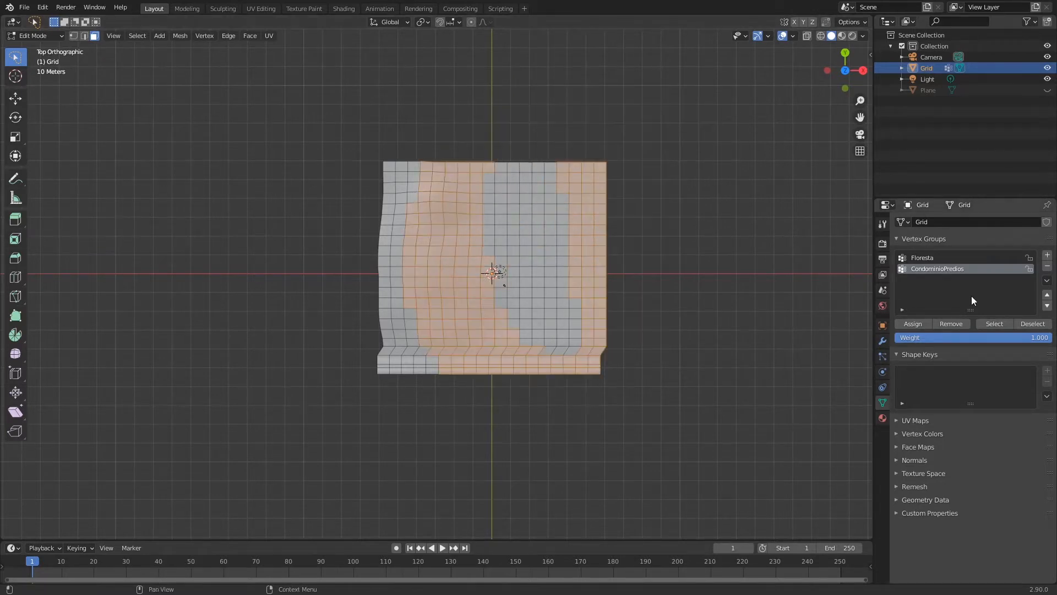
mouse_move(617, 51)
mouse_down()
mouse_move(785, 255)
mouse_move(551, 419)
mouse_up()
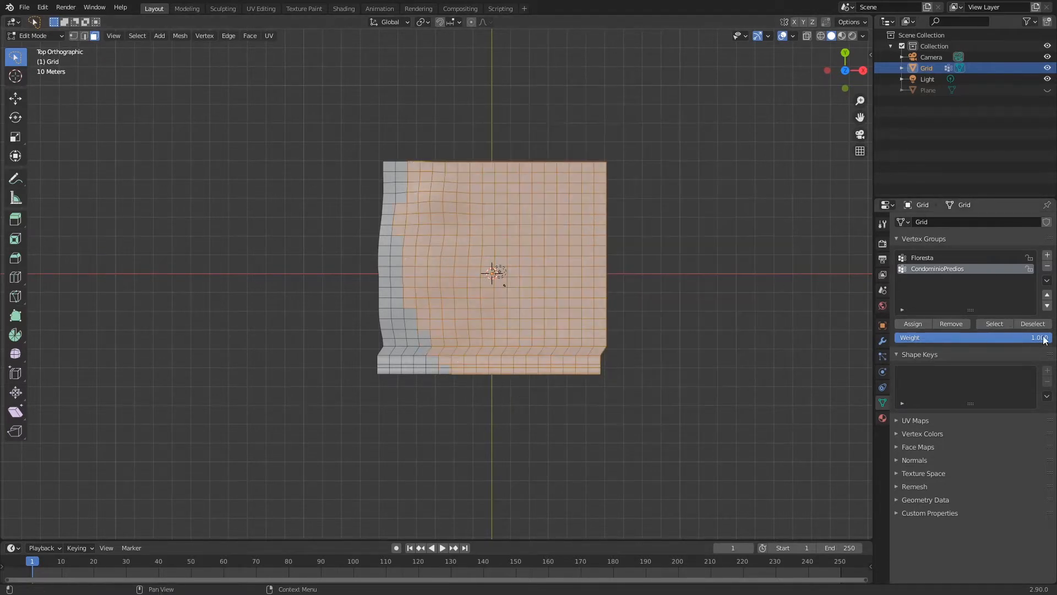
drag(1042, 339, 827, 351)
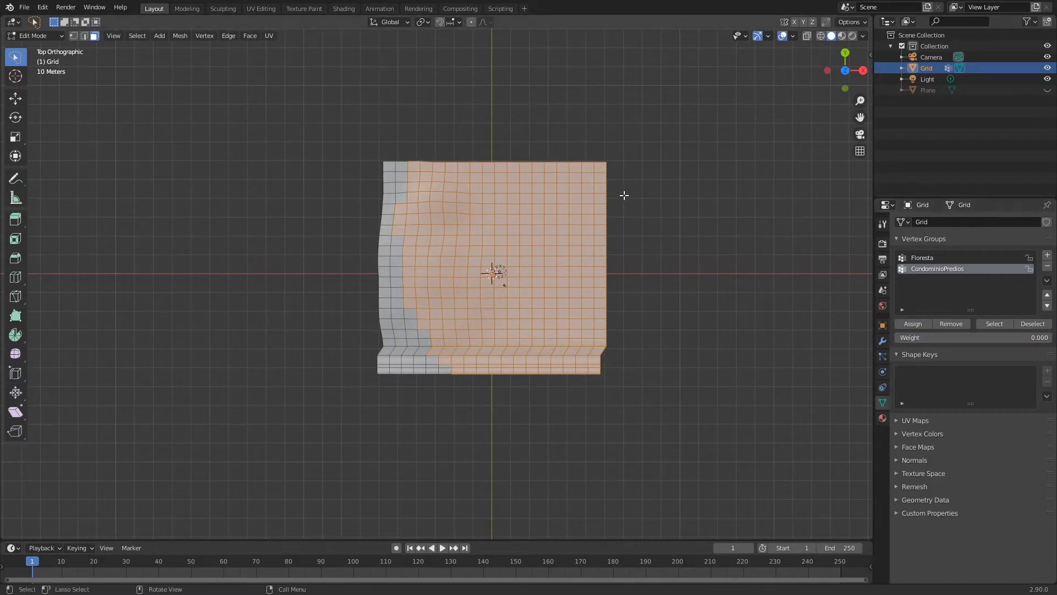
key(Tab)
key(Tab)
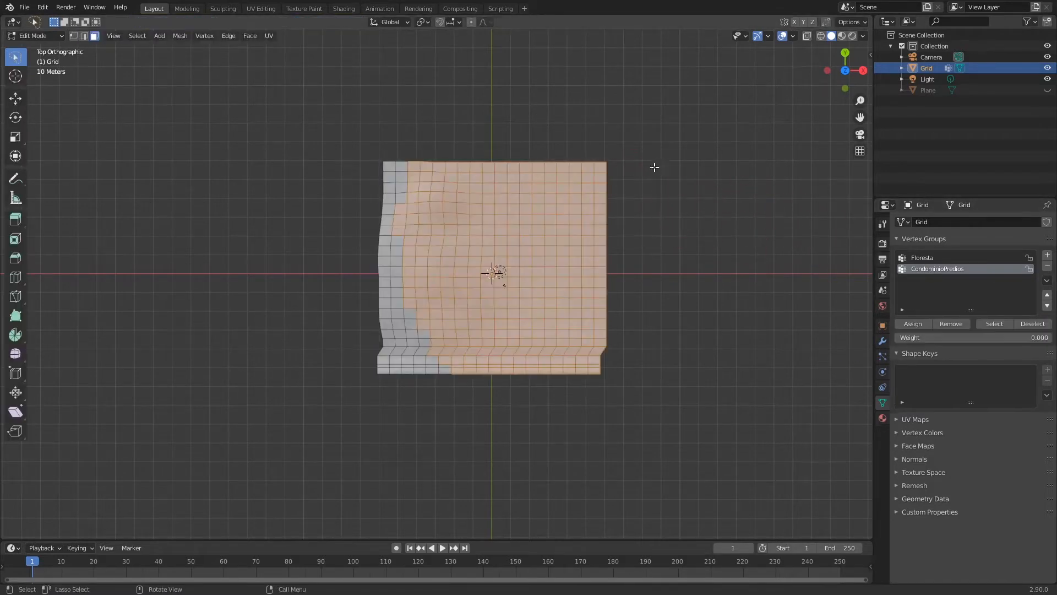
Switch from lasso to box selection and select the faces in the grid's positive X, positive Y quarter.
click(653, 89)
mouse_move(655, 95)
mouse_down()
mouse_move(548, 224)
mouse_move(616, 128)
mouse_up()
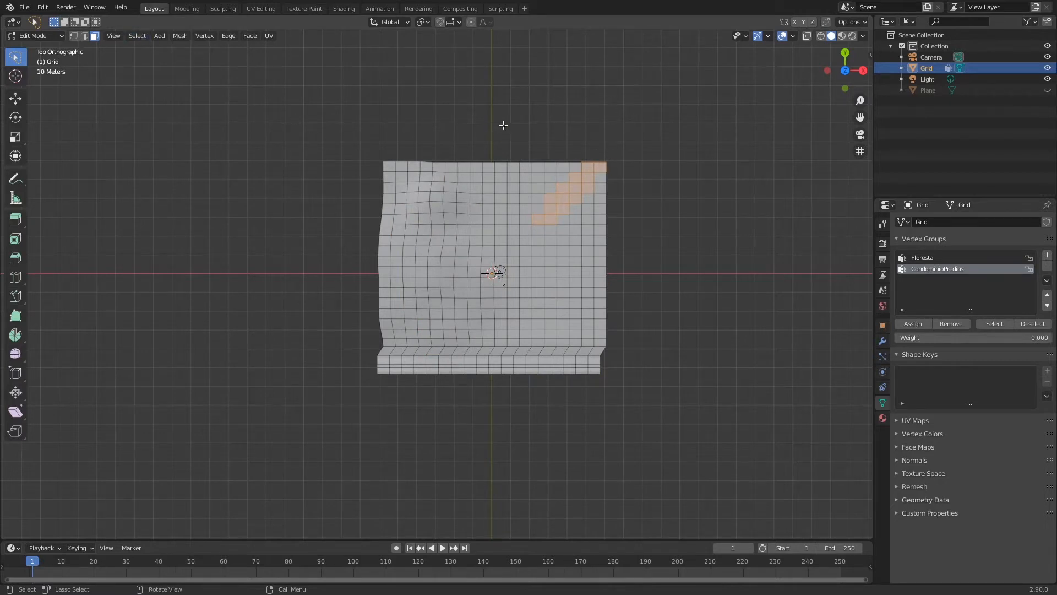
click(18, 59)
click(55, 80)
mouse_move(504, 154)
middle_down()
mouse_move(517, 158)
mouse_move(522, 118)
mouse_move(520, 148)
mouse_move(506, 156)
middle_up()
drag(502, 158, 619, 249)
key(KP_7)
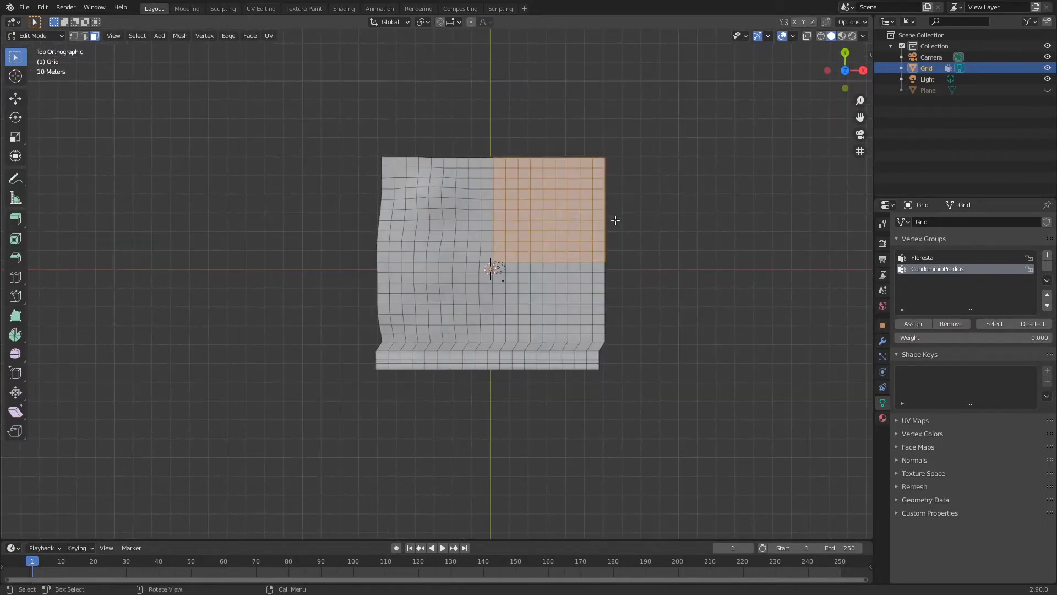
Reselect the faces of that quarter slightly inside the grid's outer edges and shrink the selection by one ring of faces.
drag(656, 93, 481, 272)
drag(629, 101, 499, 258)
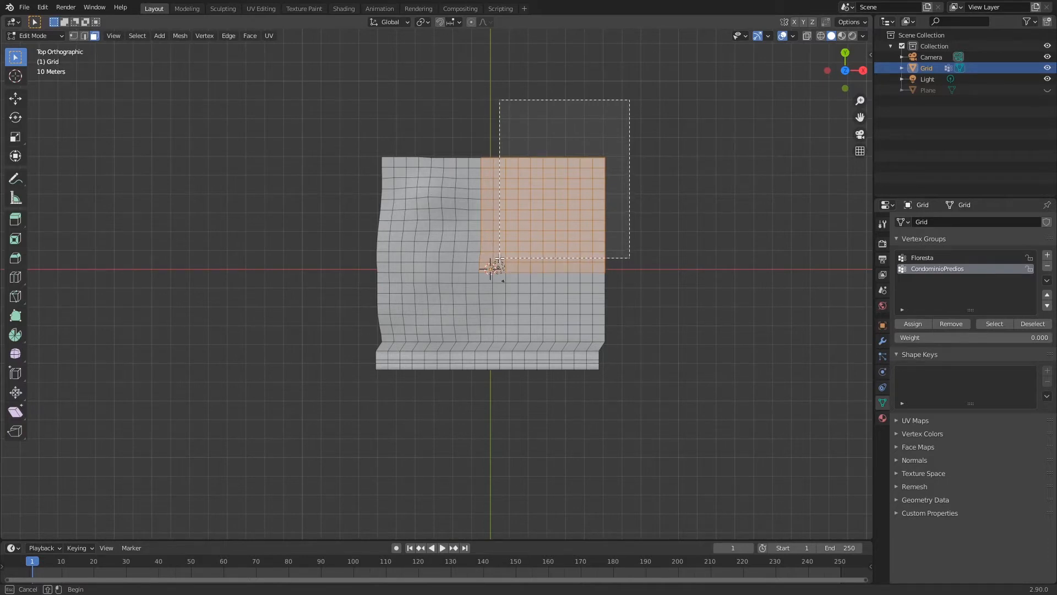
drag(497, 208, 574, 258)
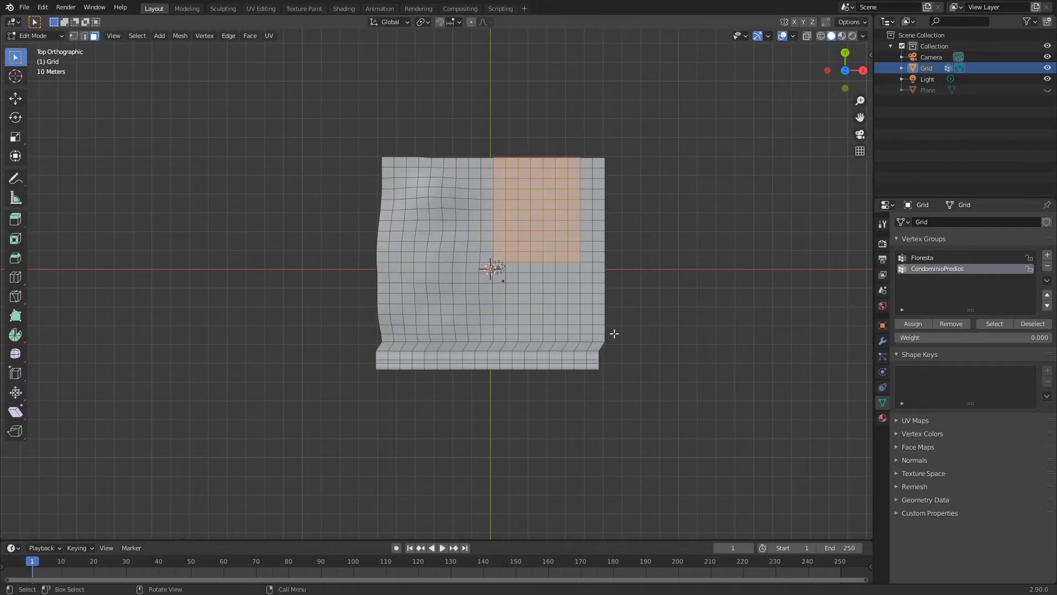
scroll(430, 281, up, 3)
drag(534, 118, 572, 152)
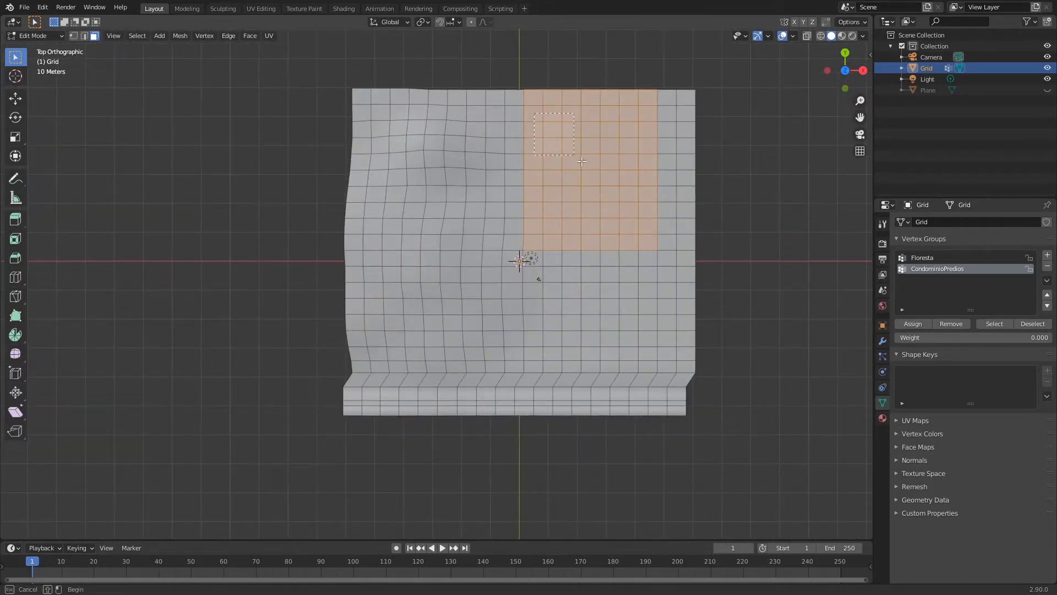
drag(659, 242, 669, 248)
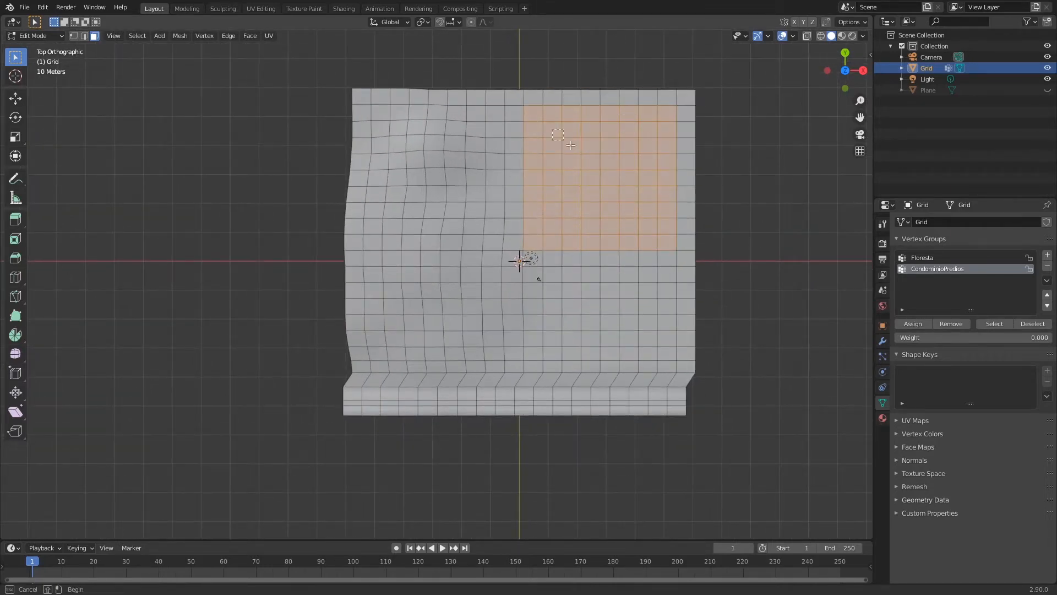
key(ctrl+KP_Subtract)
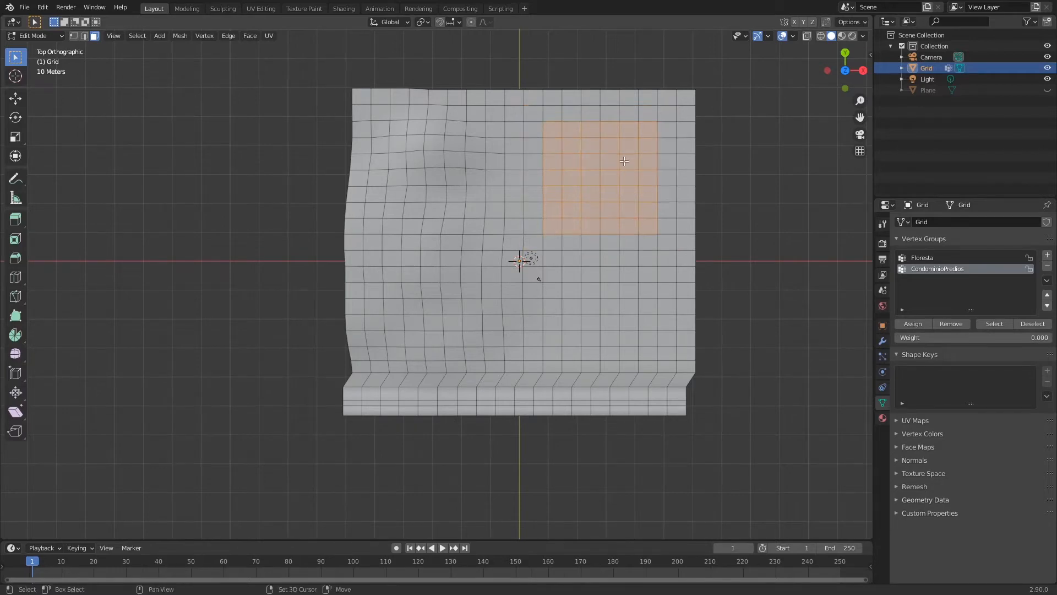
shift+middle_drag(586, 191, 567, 180)
key(s)
right_click(601, 213)
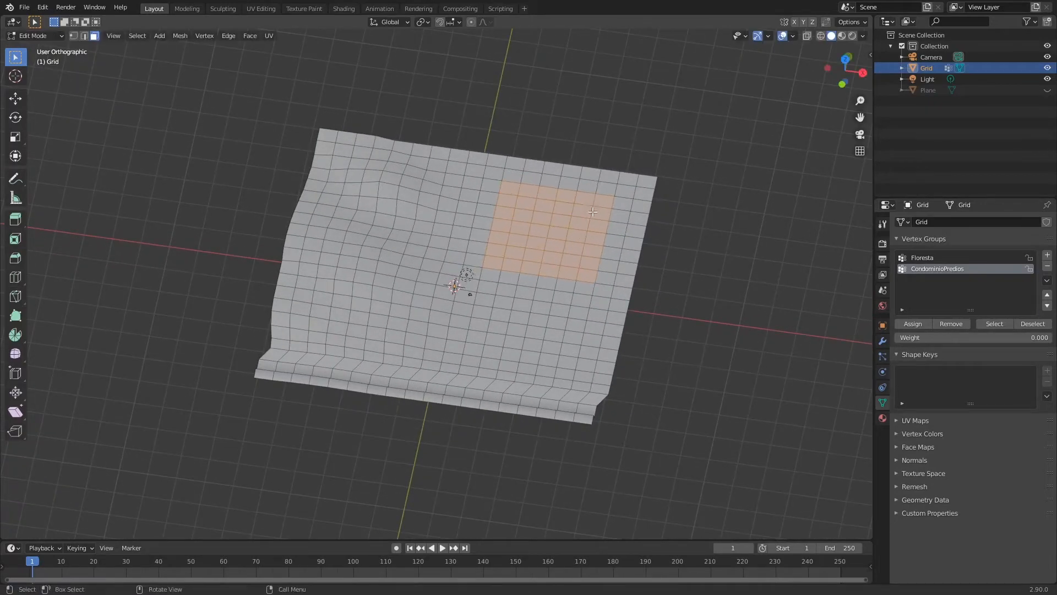
key(KP_7)
key(s)
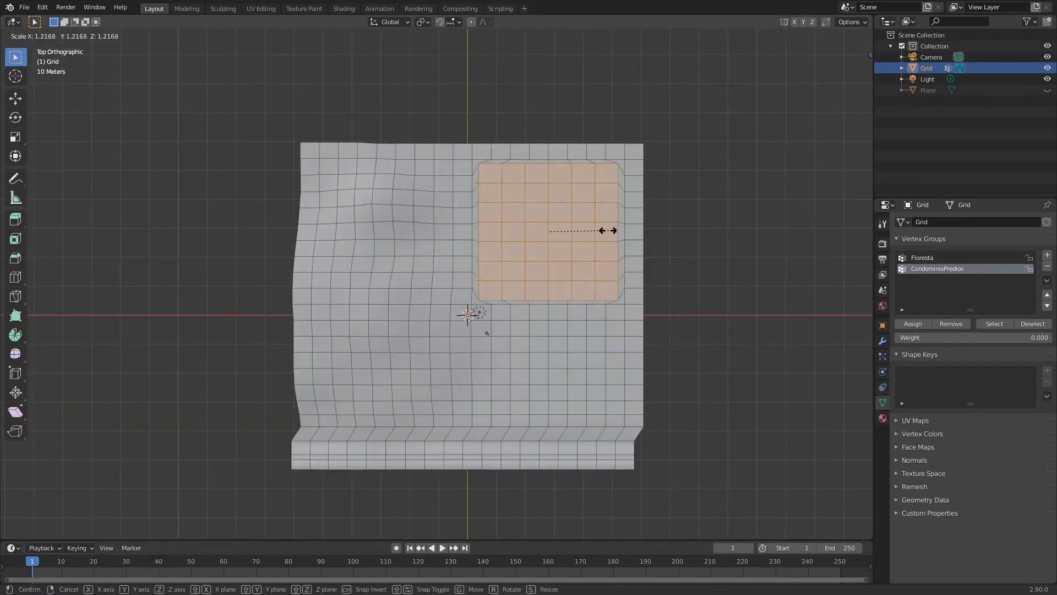
right_click(595, 226)
Enable proportional editing with smooth falloff and scale the selected block of faces by about 1.185.
key(o)
key(s)
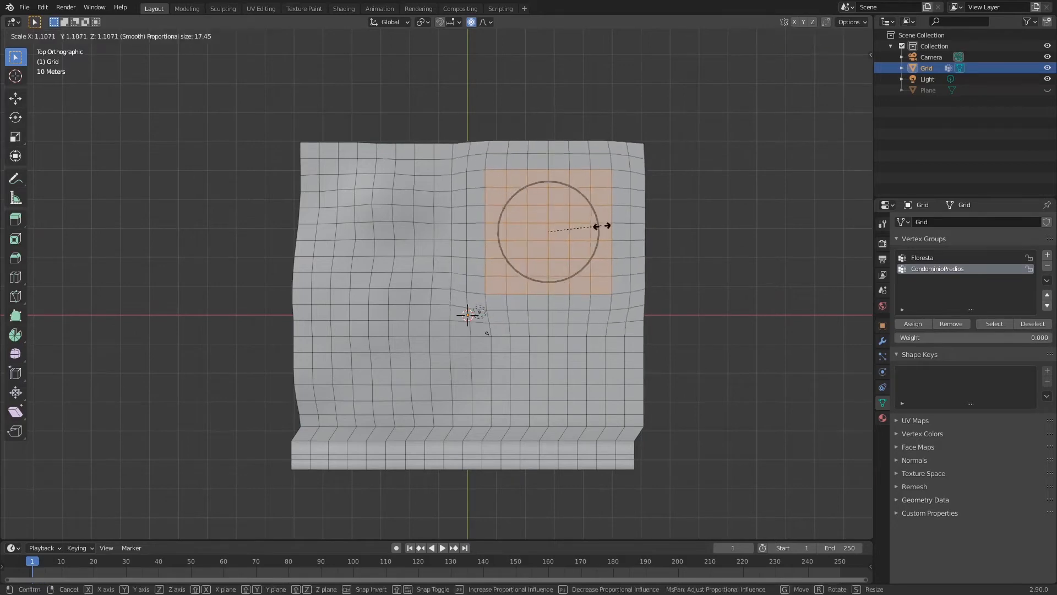
click(601, 229)
middle_drag(584, 181, 596, 221)
key(KP_7)
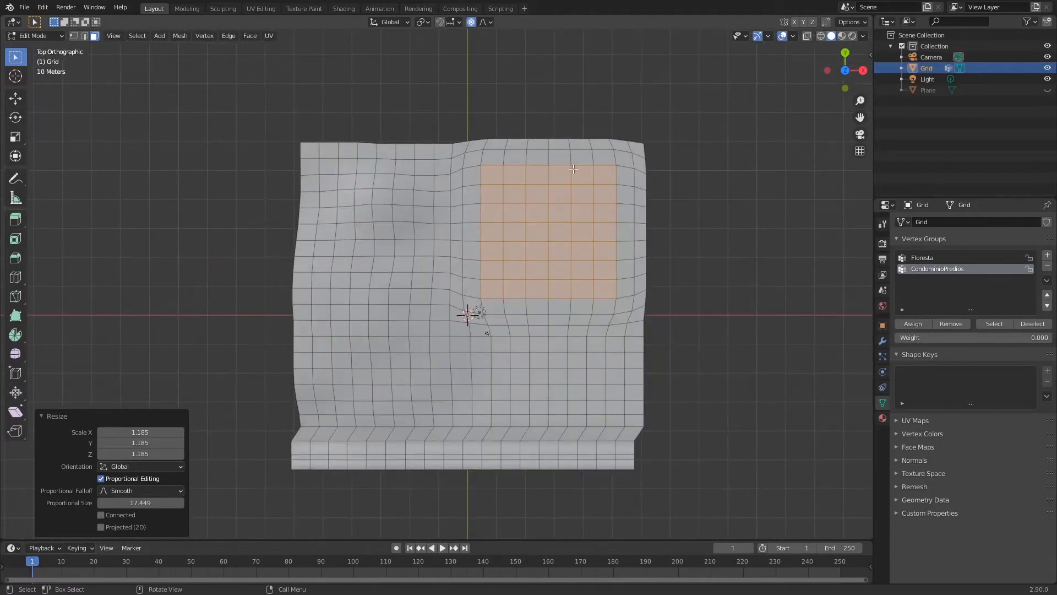
Move the selected block of faces about 3.8 m along the X axis with proportional editing.
key(g)
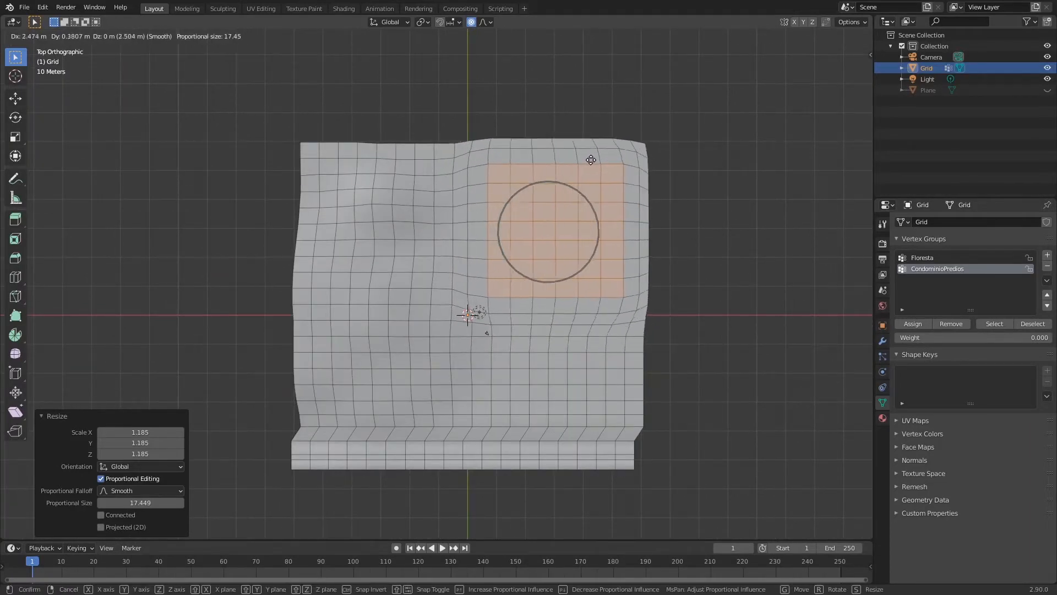
key(x)
click(617, 178)
key(alt+s)
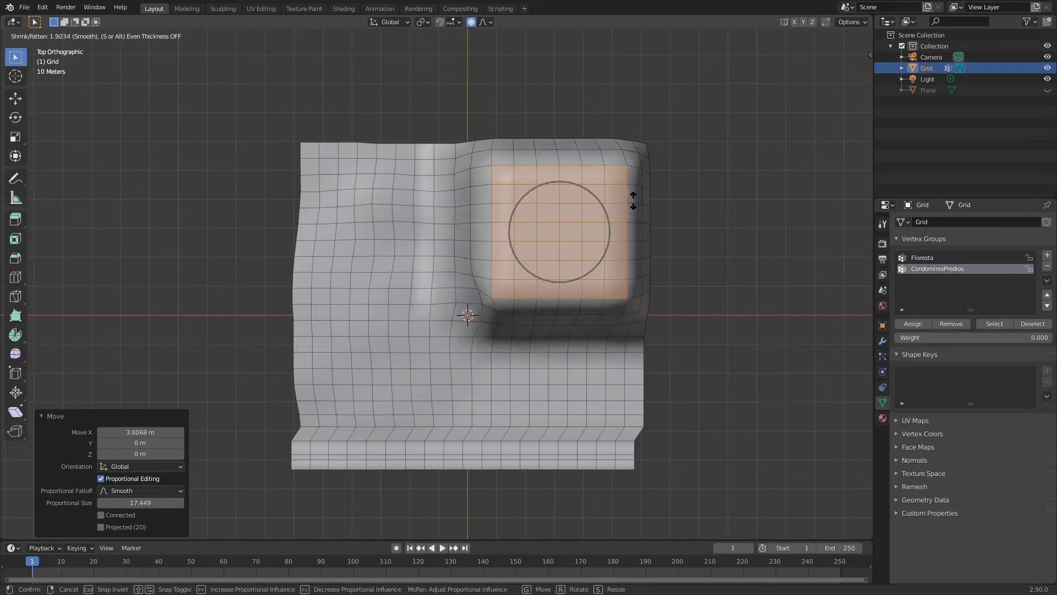
right_click(627, 205)
middle_drag(615, 200, 604, 128)
key(alt+s)
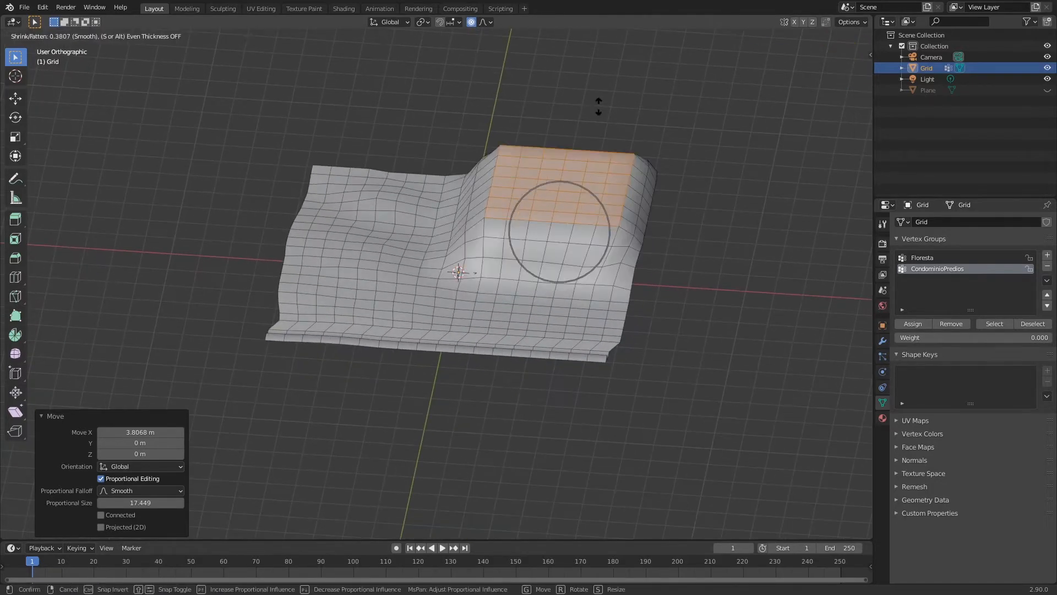
right_click(602, 102)
Raise the selected block of faces slightly with Shrink/Fatten, using an offset of about 0.076 m.
key(alt+s)
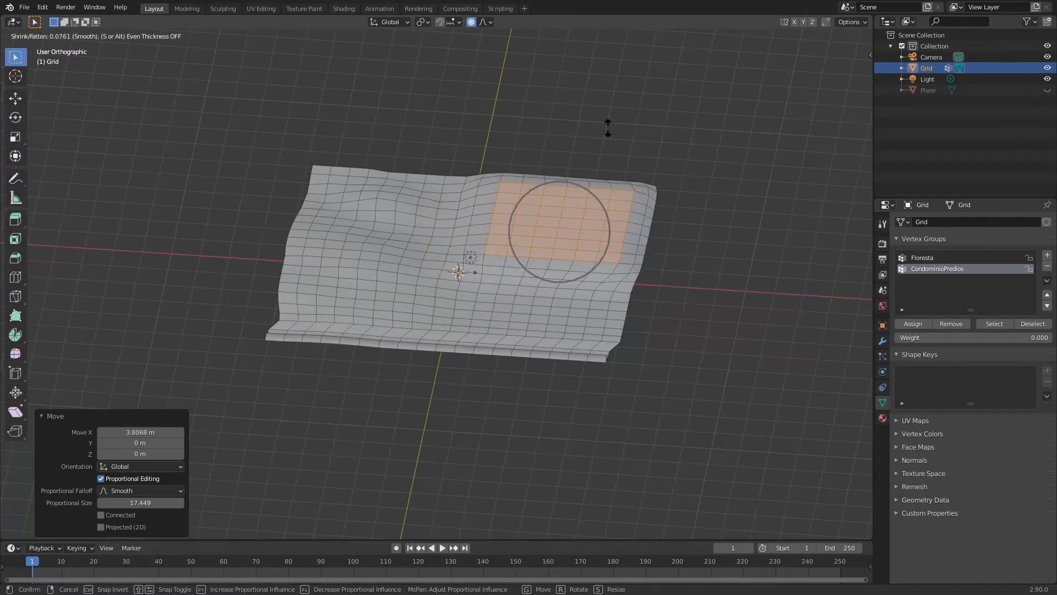
click(608, 130)
middle_drag(620, 146, 573, 267)
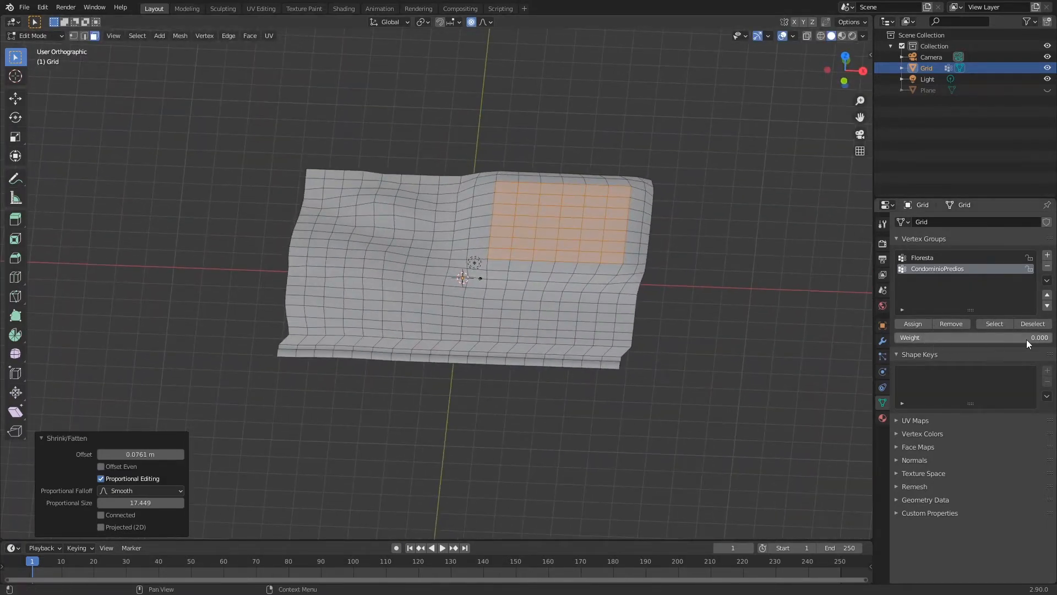
Set the vertex group weight to 1 and assign the selected block of faces to CondominioPredios.
click(975, 339)
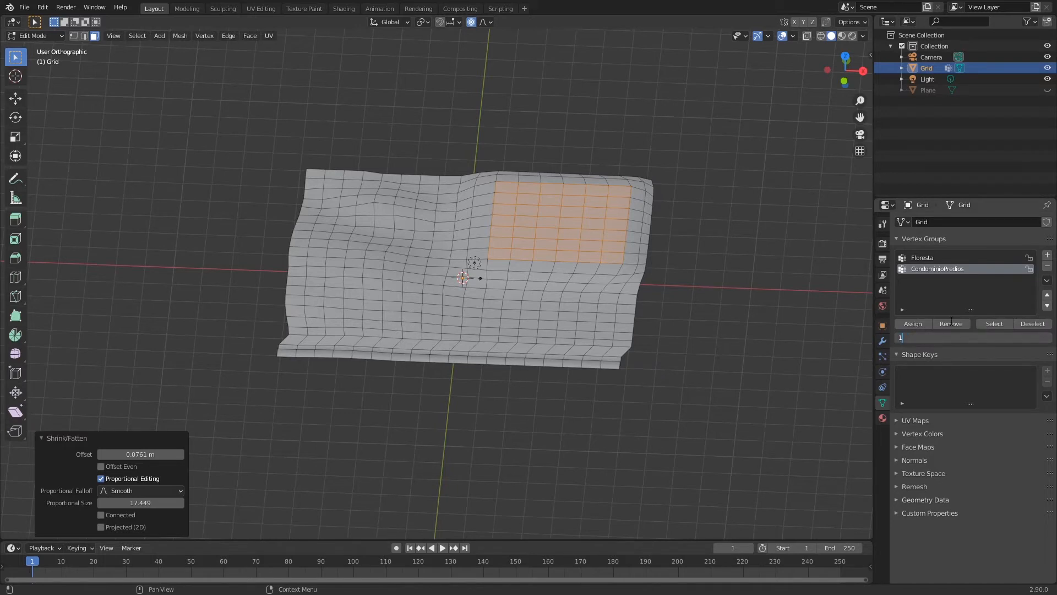
key(Return)
click(907, 323)
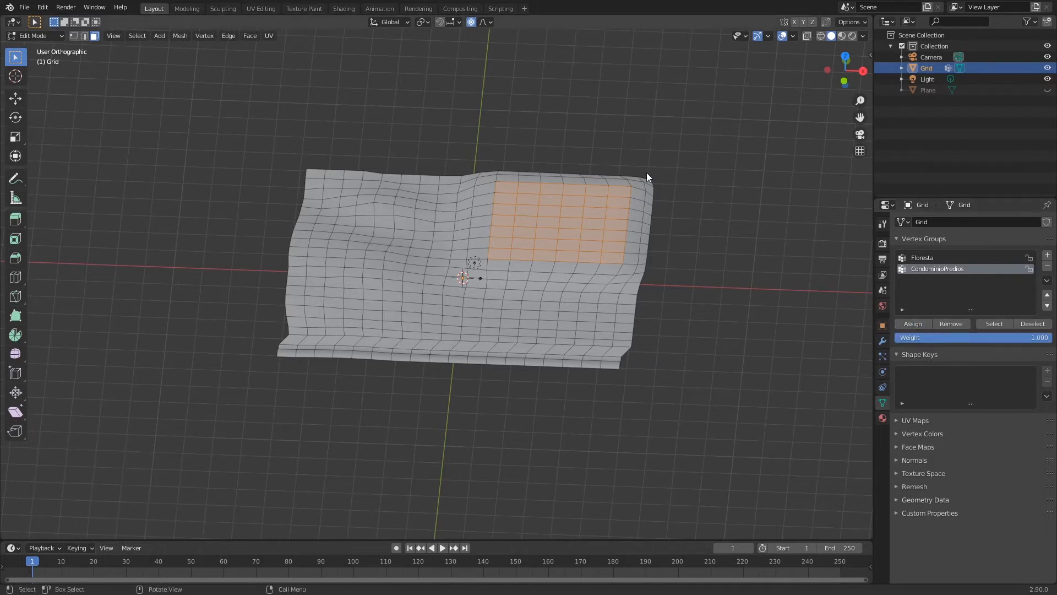
Save the file and return to editing the terrain mesh.
key(ctrl+Tab)
key(ctrl+s)
mouse_move(633, 172)
middle_down()
mouse_move(615, 167)
mouse_move(600, 223)
mouse_move(521, 160)
middle_up()
key(Tab)
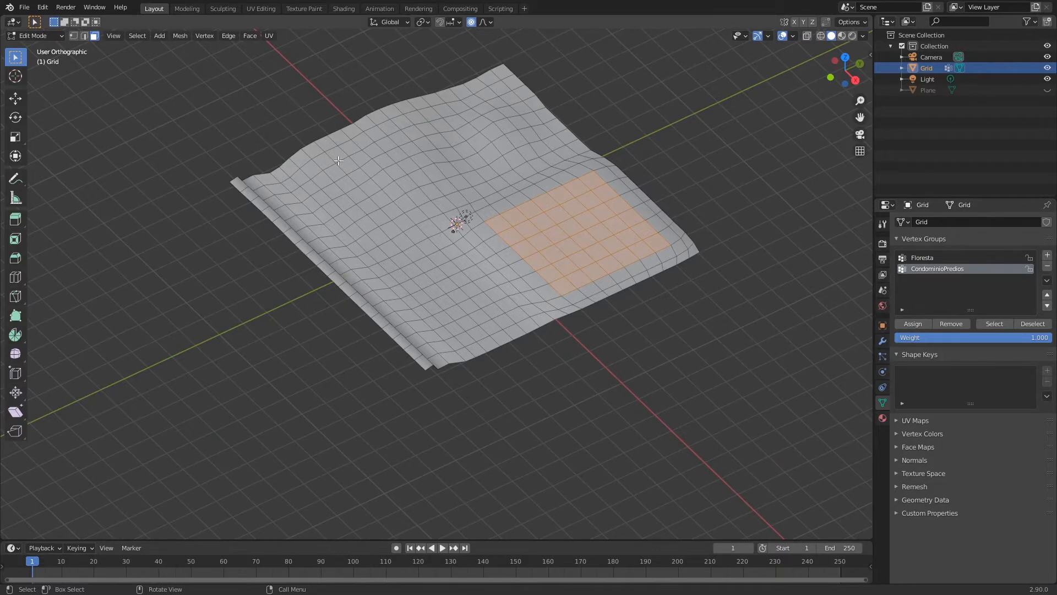
Select the faces at the terrain's corner beside the curb-like edge and assign them to a new vertex group named Bairro.
middle_drag(381, 172, 422, 151)
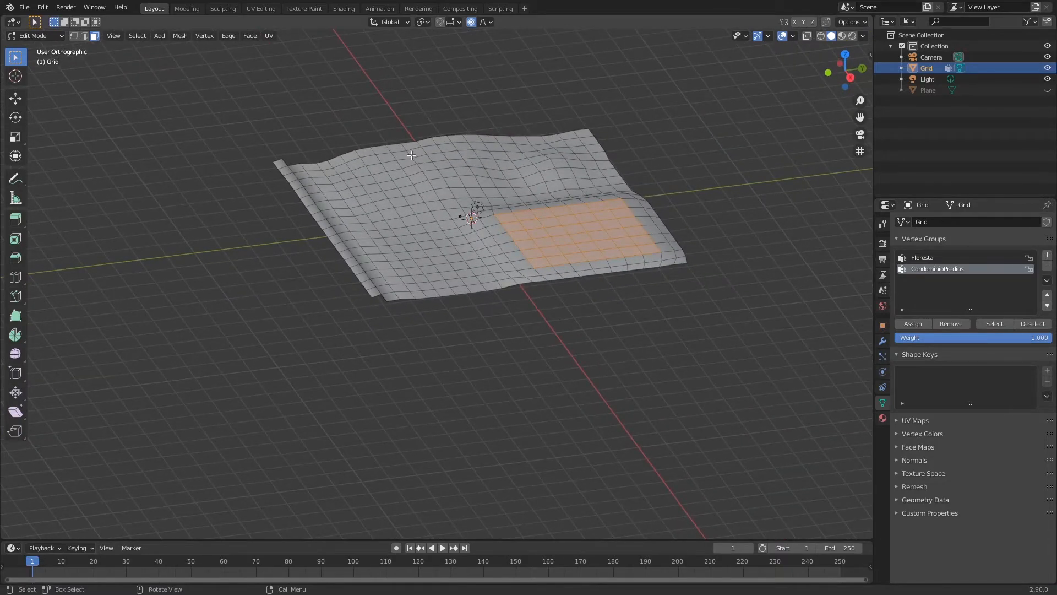
drag(324, 115, 440, 147)
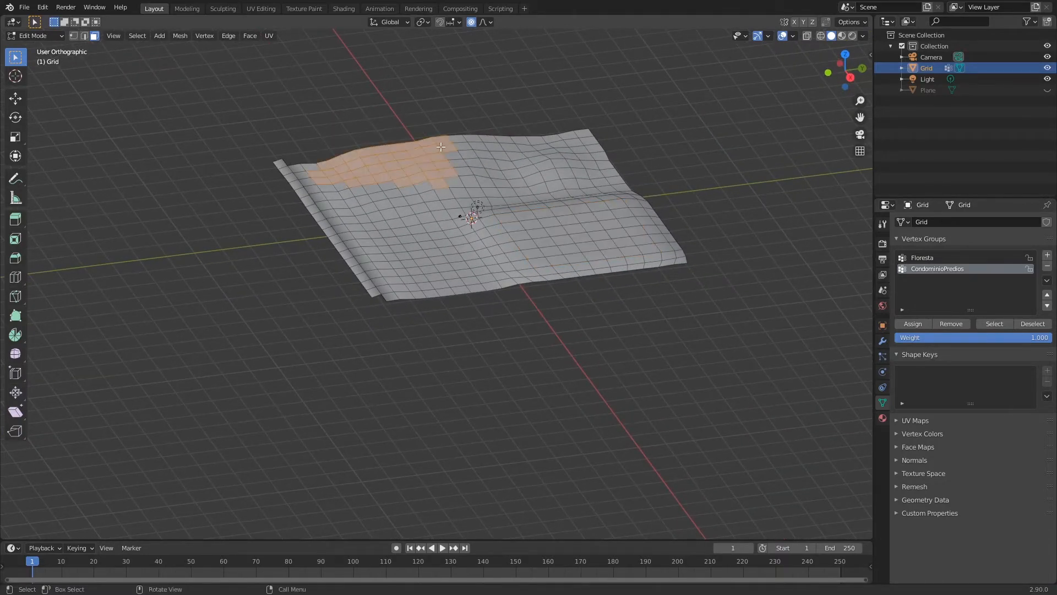
click(1048, 255)
text(Bairro)
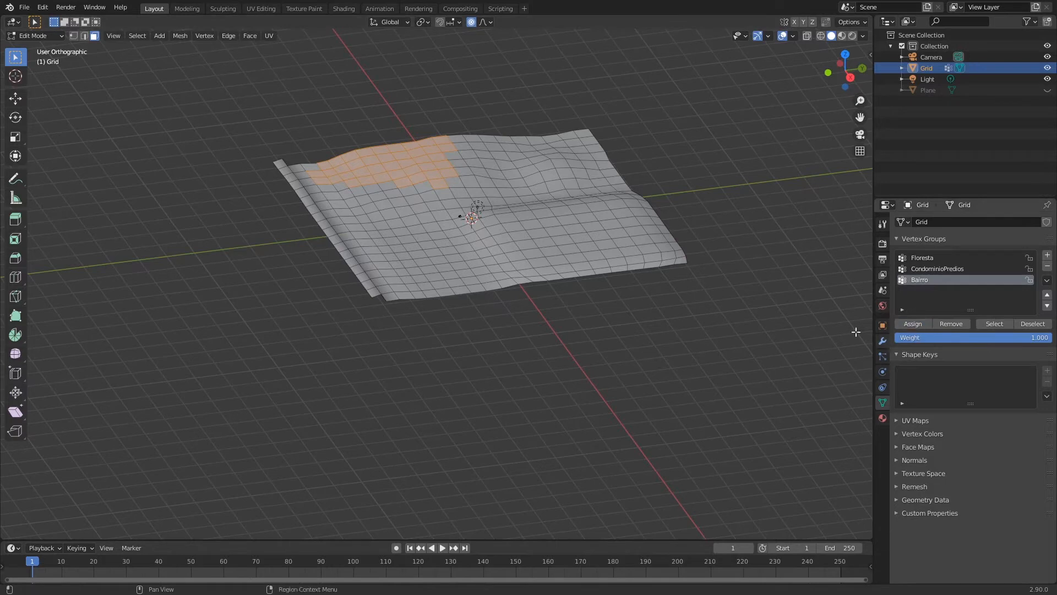
Switch to Weight Paint mode and view the weights of the CondominioPredios and Floresta groups.
key(Tab)
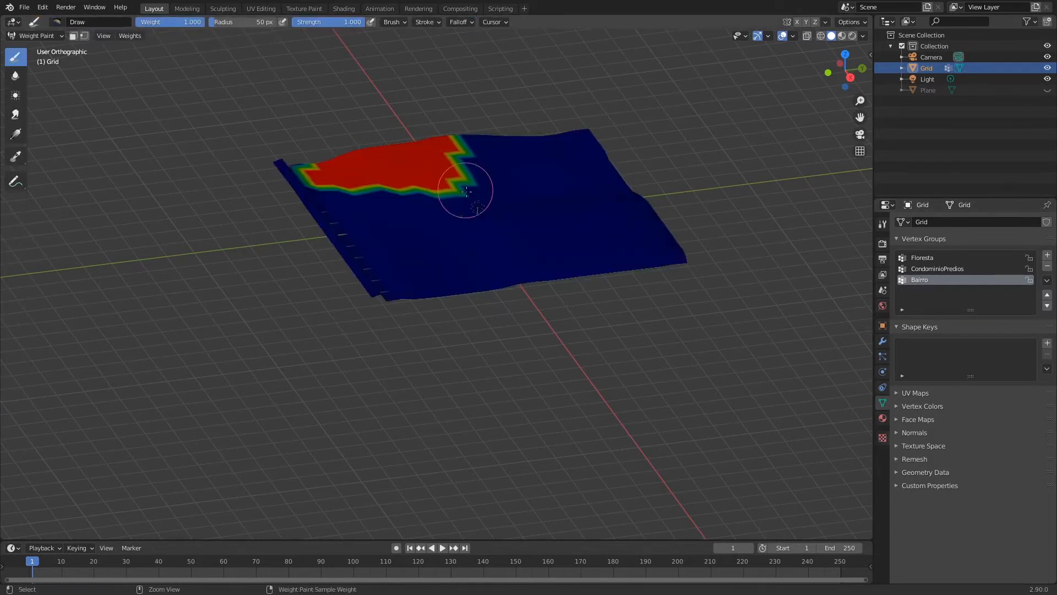
click(919, 270)
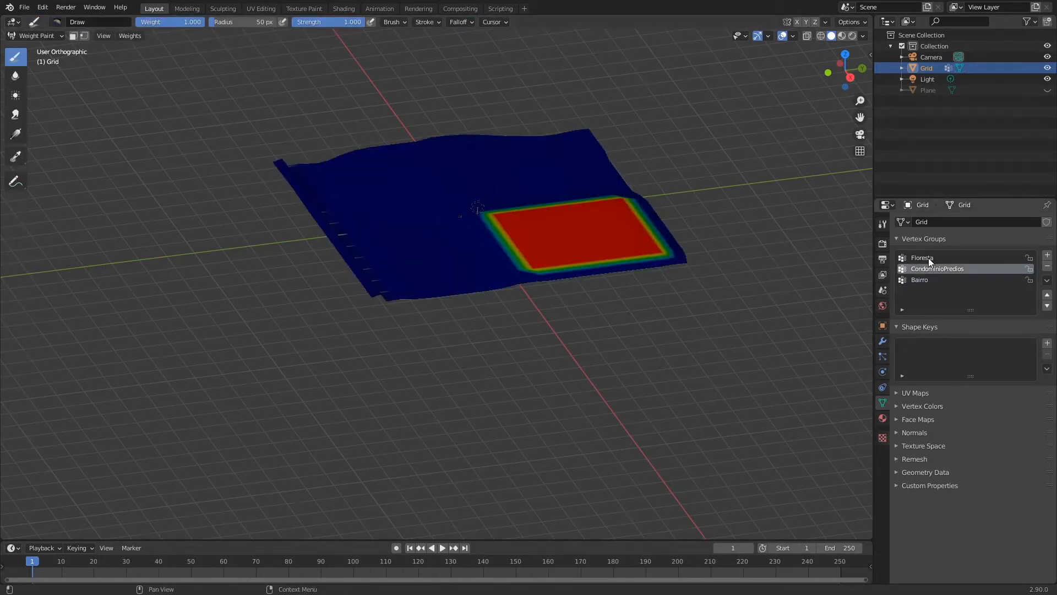
click(928, 257)
Paint weight 1 into the Bairro group along the curb side of the terrain, extending it to the opposite edge.
click(919, 280)
mouse_move(361, 184)
mouse_down()
mouse_move(396, 242)
mouse_move(398, 207)
mouse_up()
middle_drag(595, 149, 609, 177)
click(936, 259)
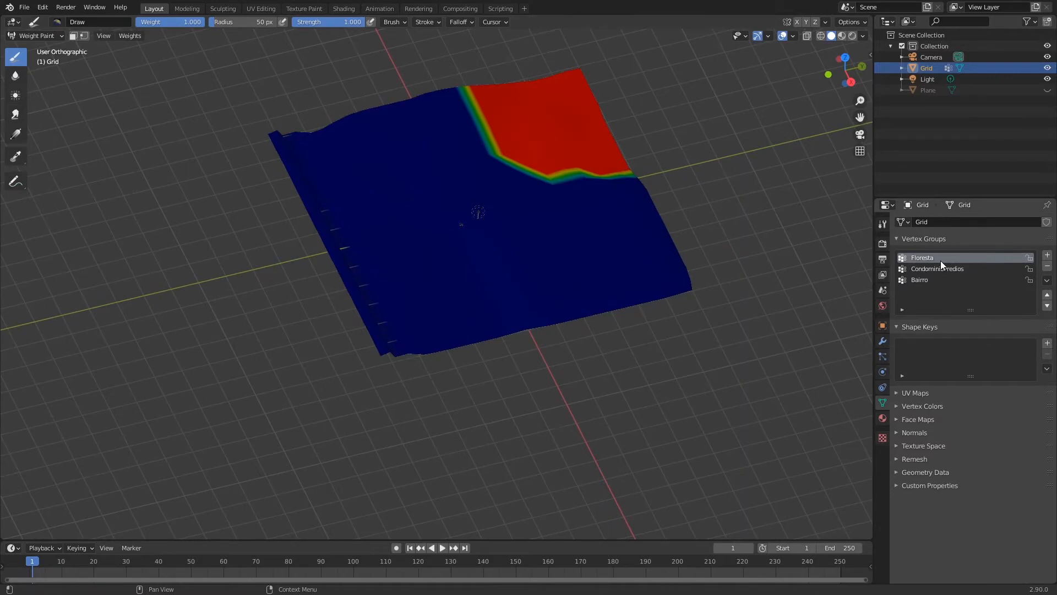
mouse_move(507, 147)
middle_down()
mouse_move(595, 237)
mouse_move(561, 269)
mouse_move(636, 298)
mouse_move(625, 302)
middle_up()
click(929, 279)
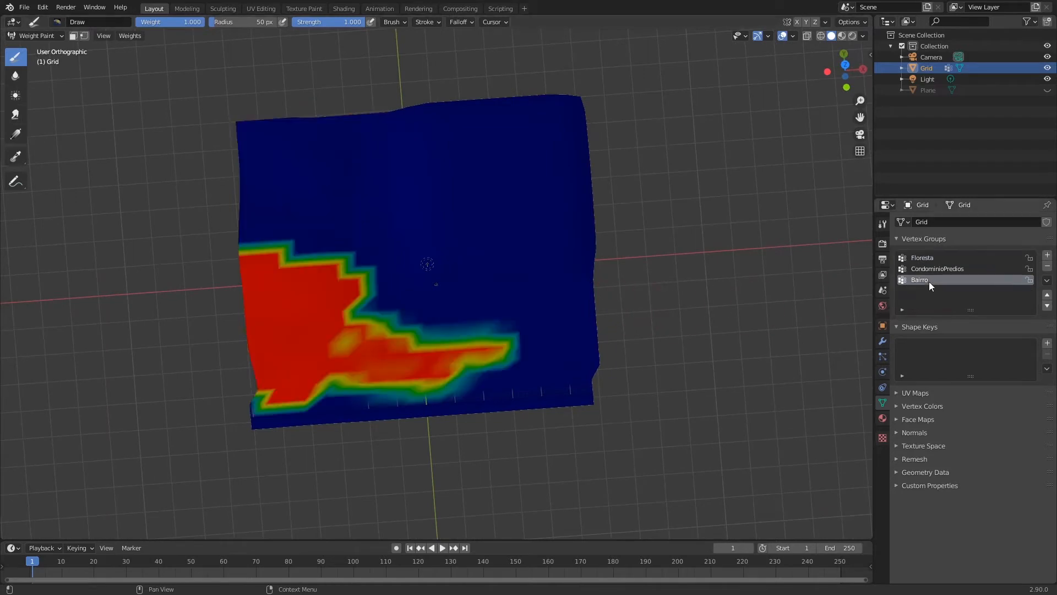
mouse_move(592, 292)
mouse_down()
mouse_move(578, 302)
mouse_move(595, 342)
mouse_move(586, 331)
mouse_up()
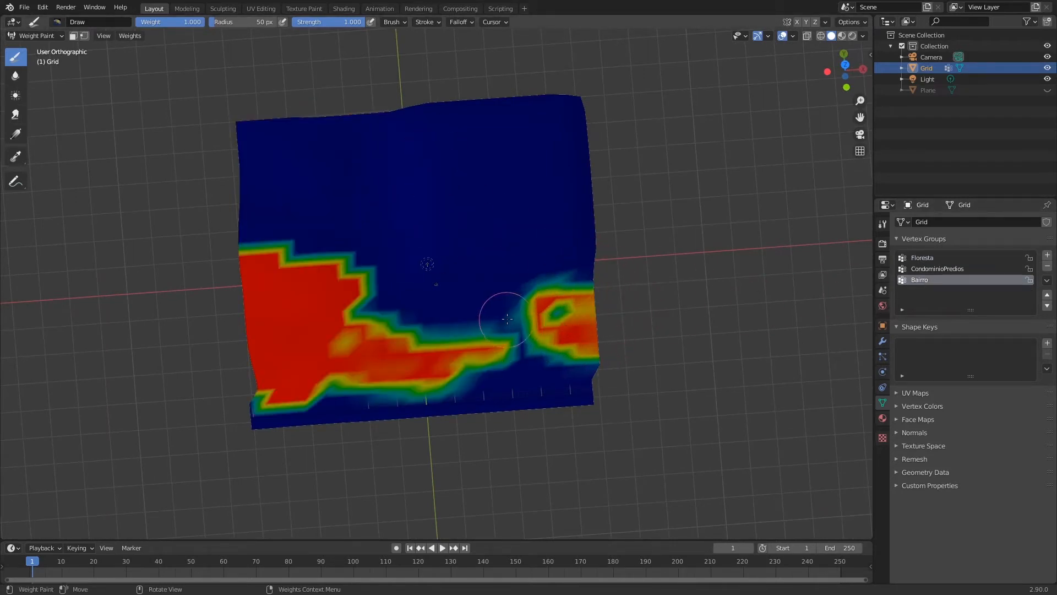
Review the painted areas of the CondominioPredios and Floresta vertex groups.
click(939, 269)
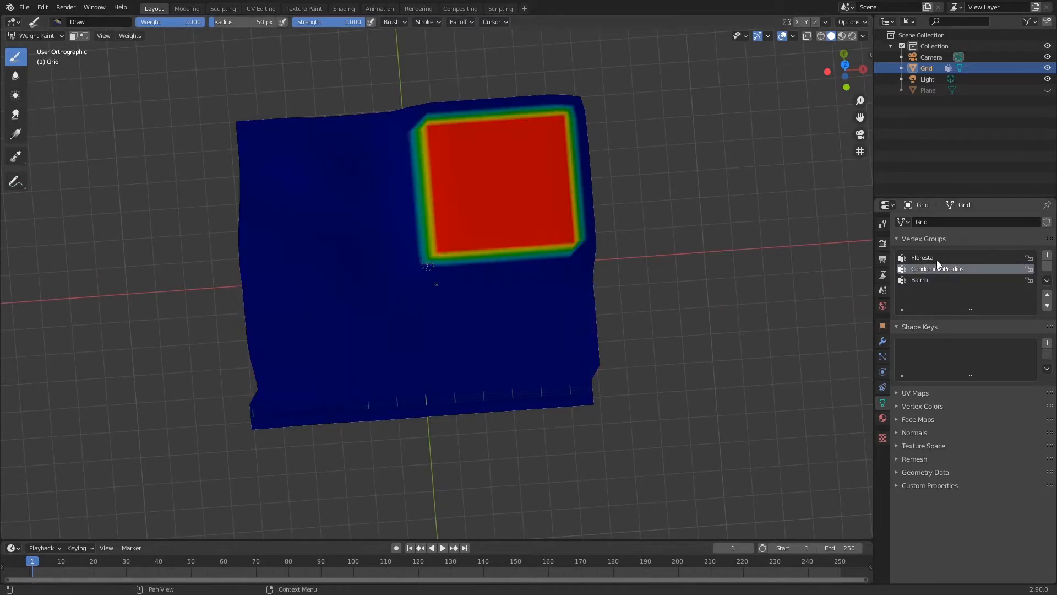
click(936, 259)
middle_drag(524, 250, 449, 182)
Return the terrain to Object Mode and save the file.
key(ctrl+Tab)
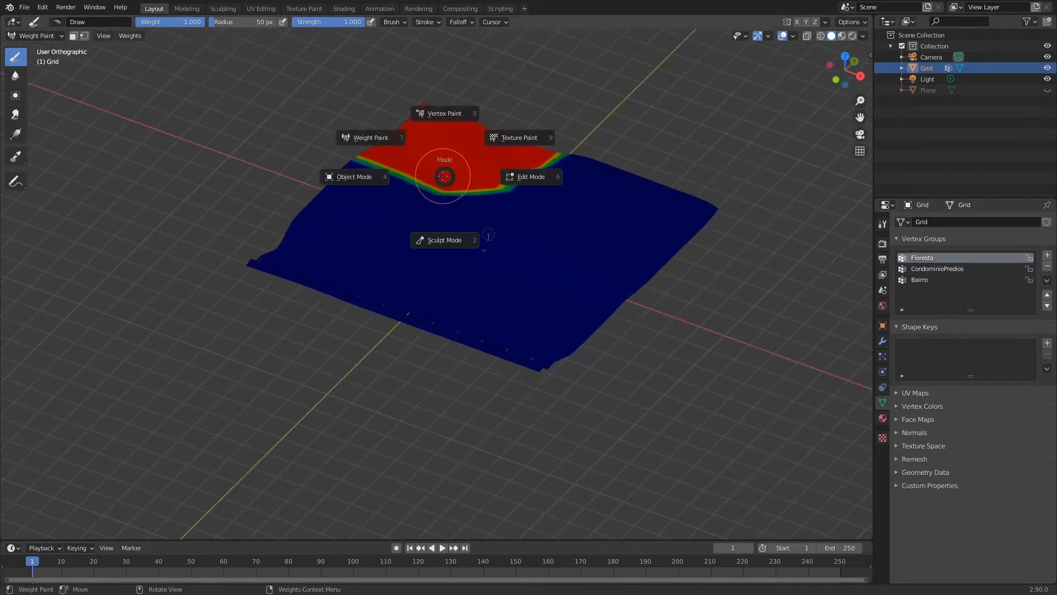
click(369, 168)
key(ctrl+s)
scroll(536, 210, down, 2)
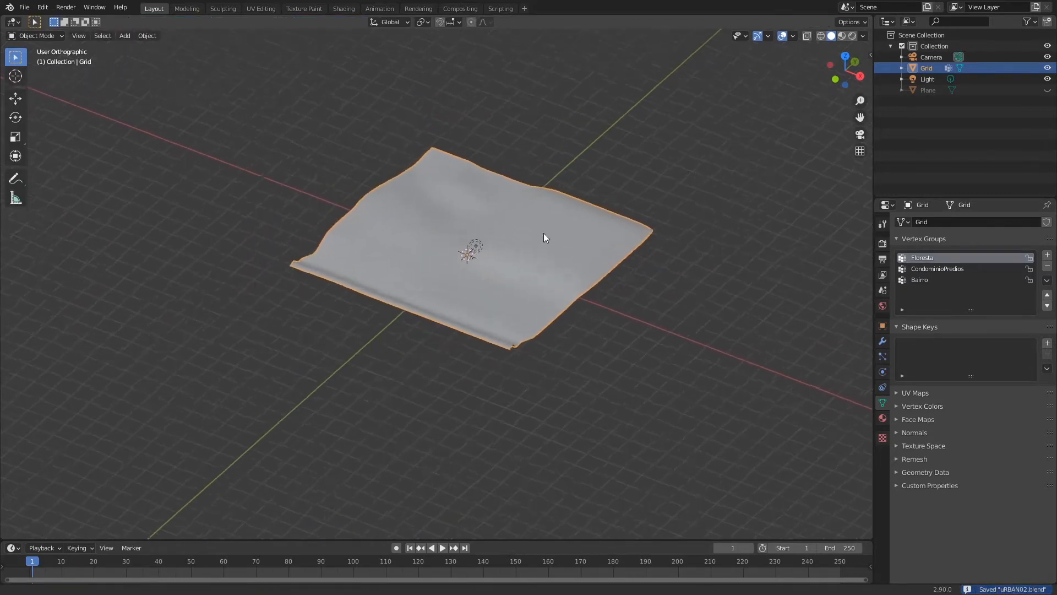
scroll(544, 233, up, 2)
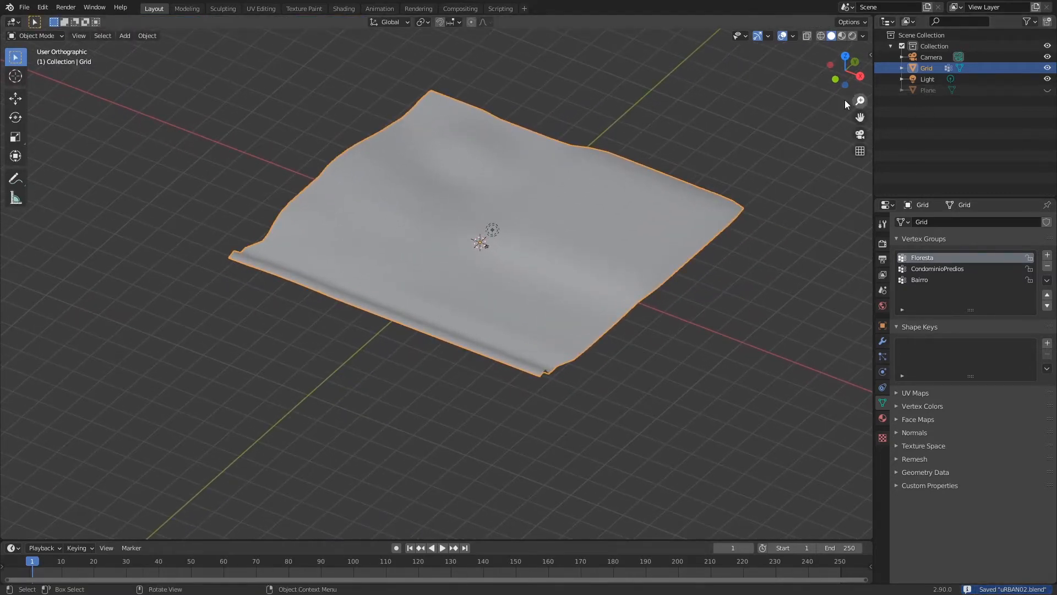
Move the Grid object to a new collection named PaisagemUrb and save the file.
key(m)
click(578, 198)
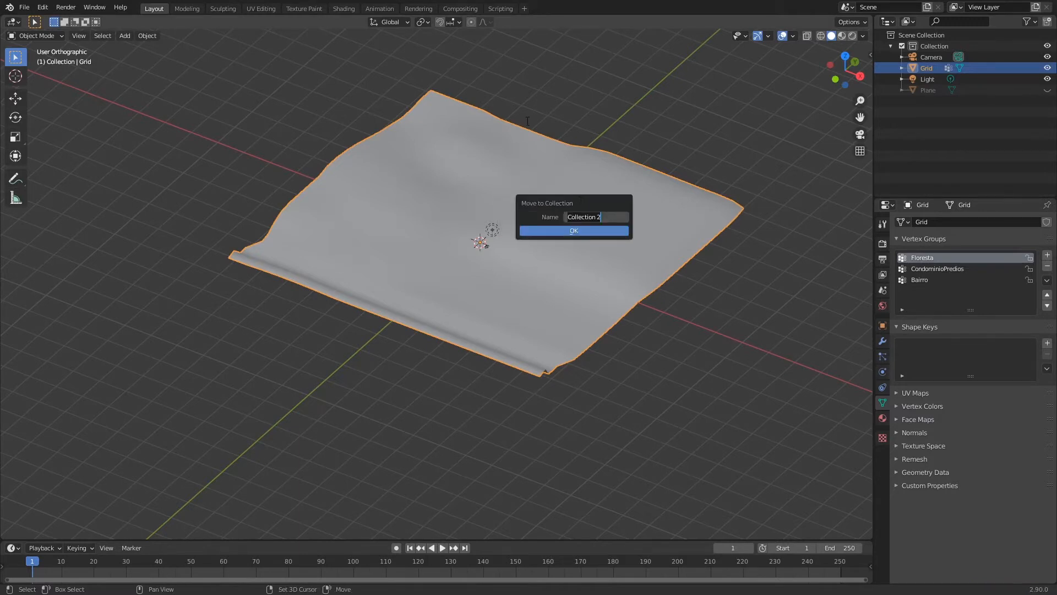
text(PaisagemUr)
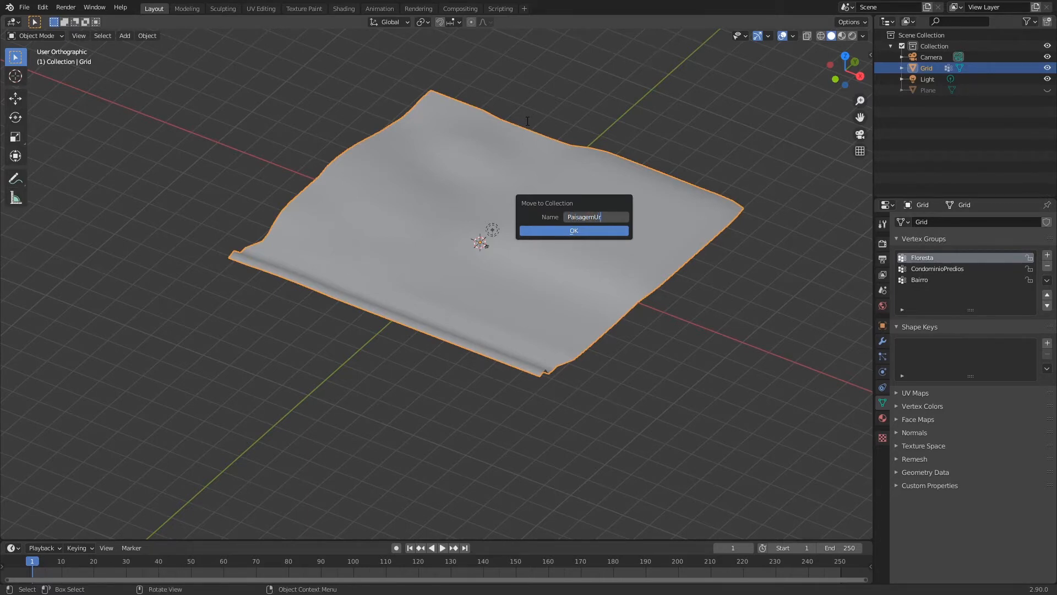
key(Return)
key(Return)
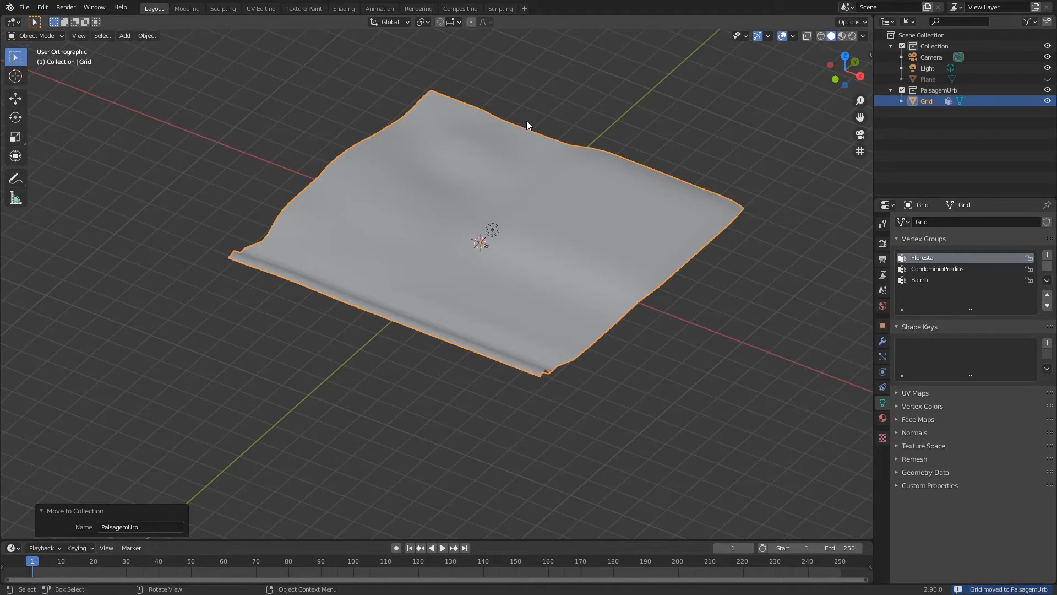
middle_drag(533, 190, 582, 201)
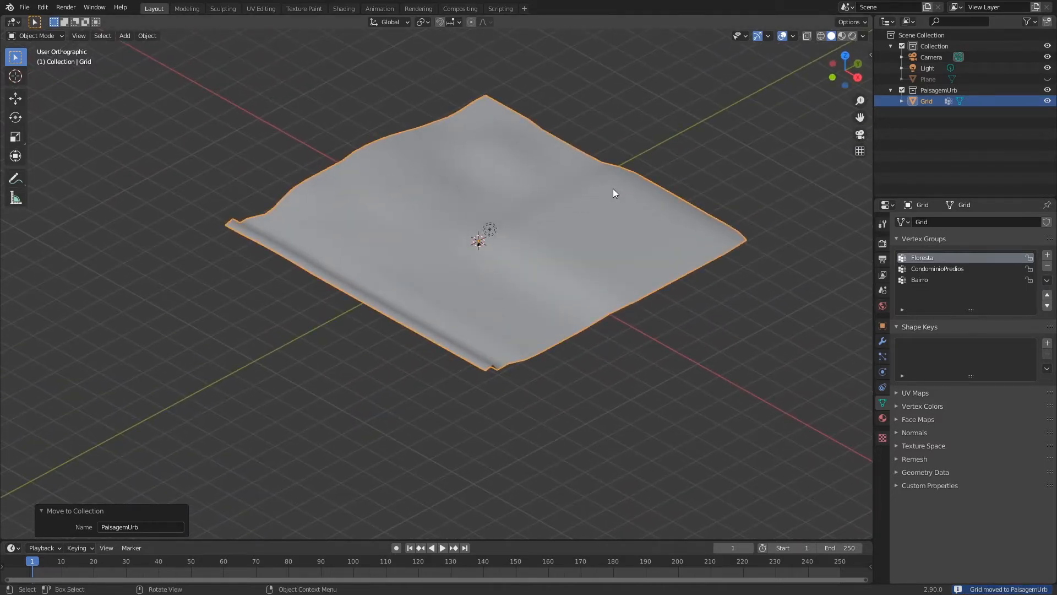
key(ctrl+s)
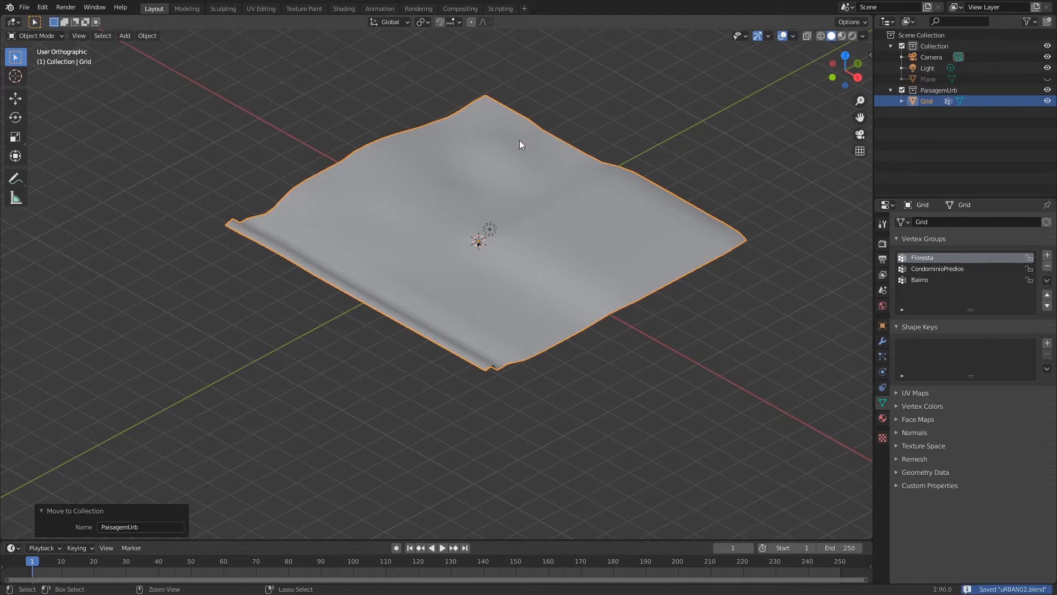
Link the Arvore collection from aRVORES.blend into the scene as an instance.
key(ctrl+alt+o)
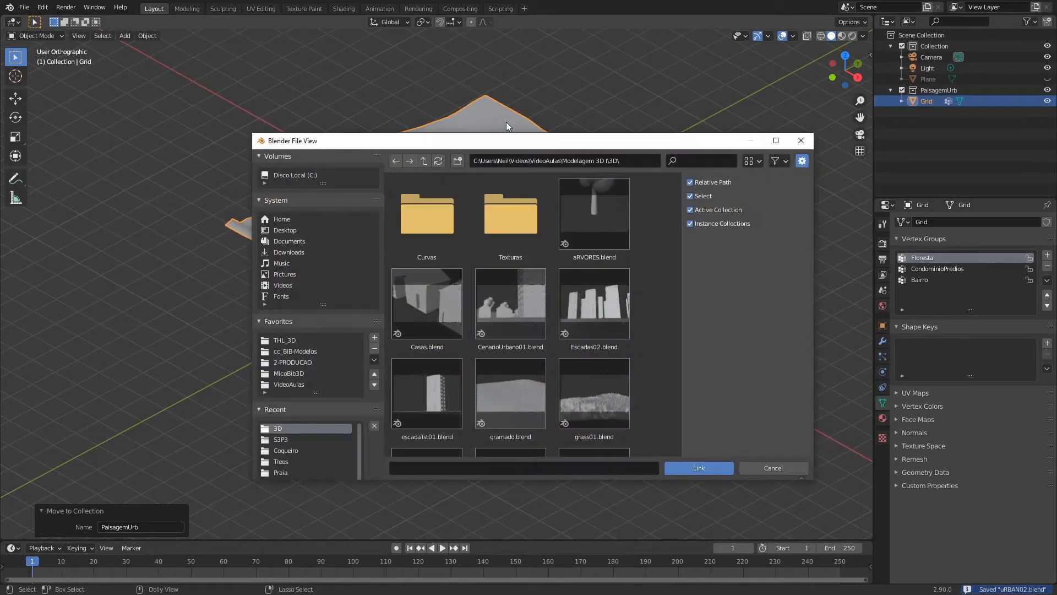
click(583, 237)
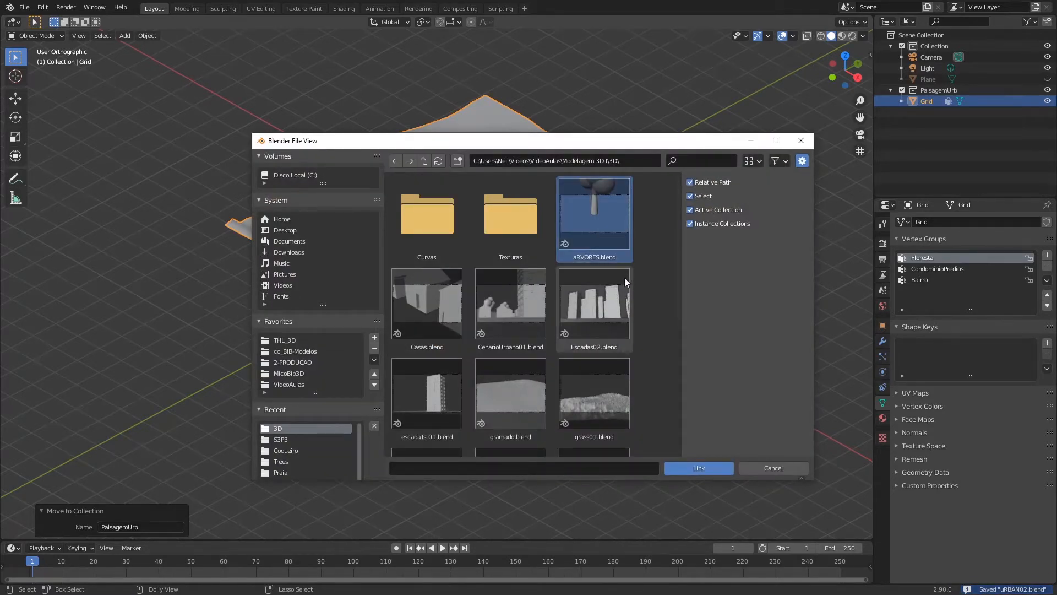
double_click(602, 216)
click(599, 216)
double_click(599, 216)
click(457, 223)
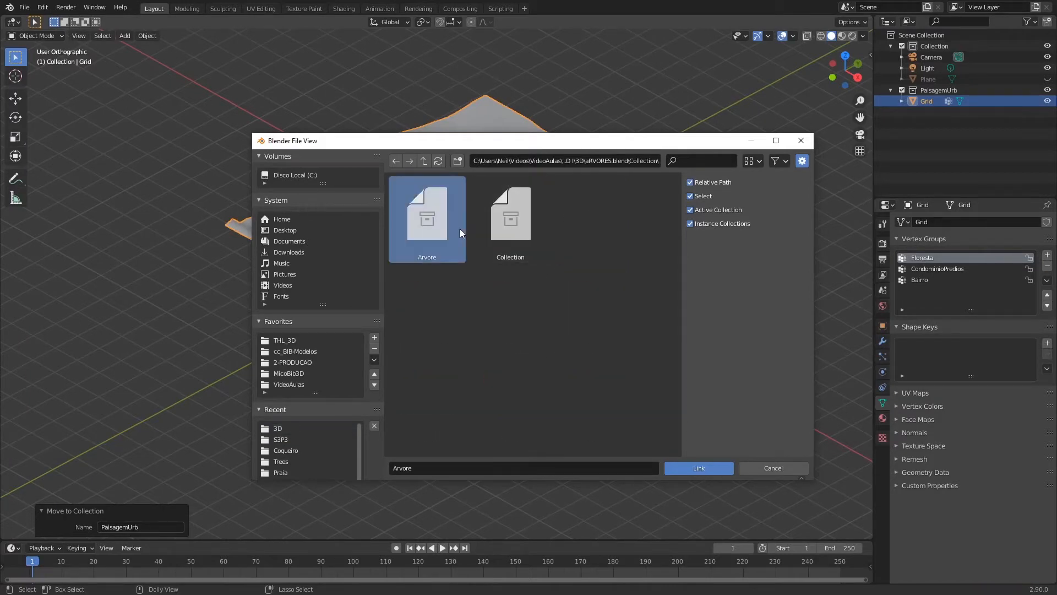
click(708, 468)
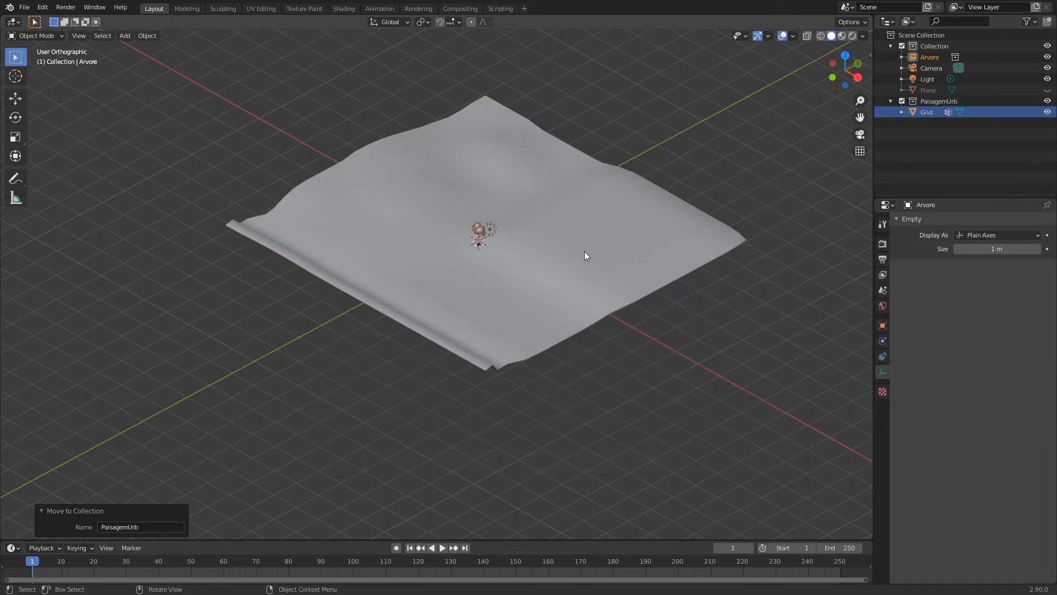
Move the linked Arvore instance to a new collection named Bases.
key(m)
click(488, 193)
text(Bases)
key(Return)
key(Return)
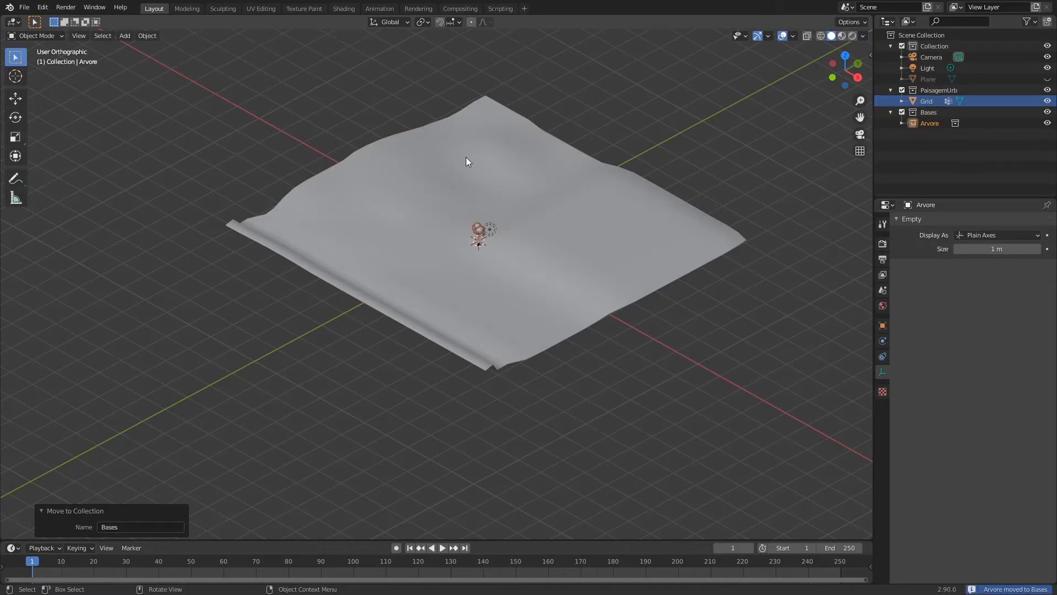
Exclude the Bases collection from the view layer and save the file.
click(901, 112)
ctrl+middle_drag(553, 306, 567, 230)
key(ctrl+s)
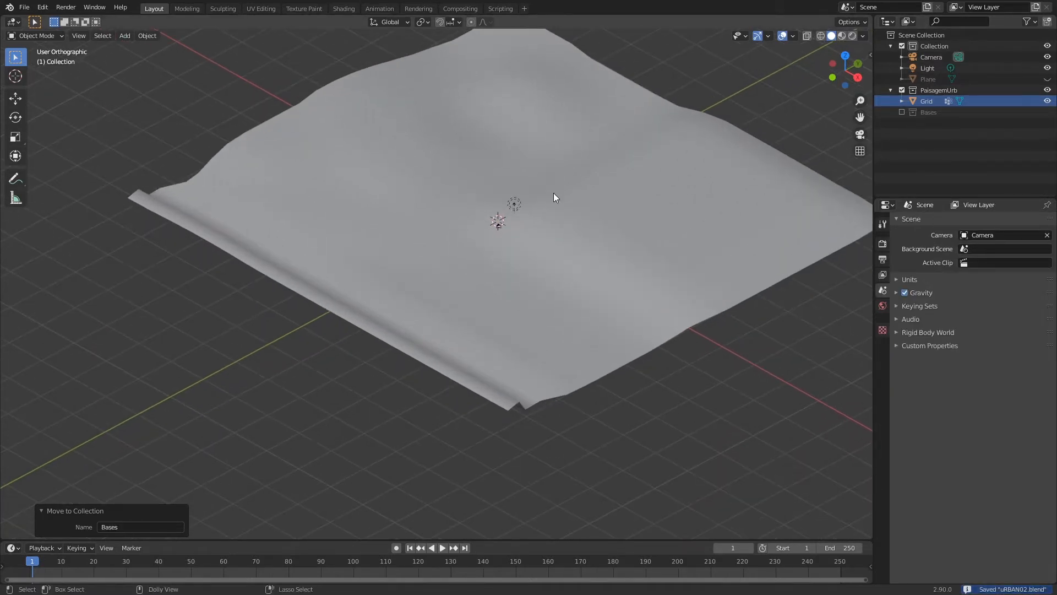
Link the Casas collection from Casas.blend into the scene as an instance.
key(ctrl+alt+o)
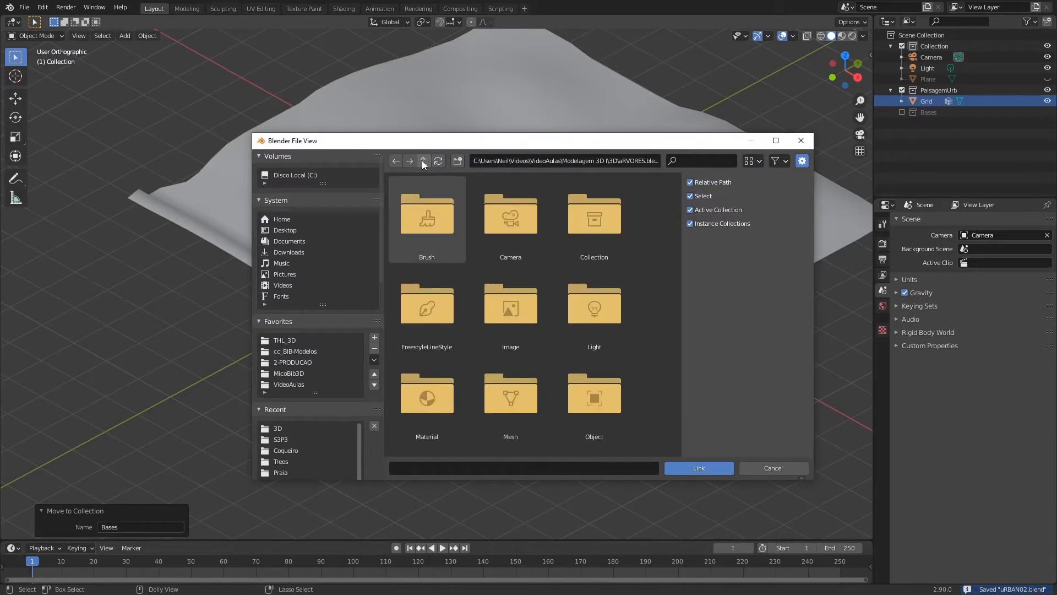
click(422, 161)
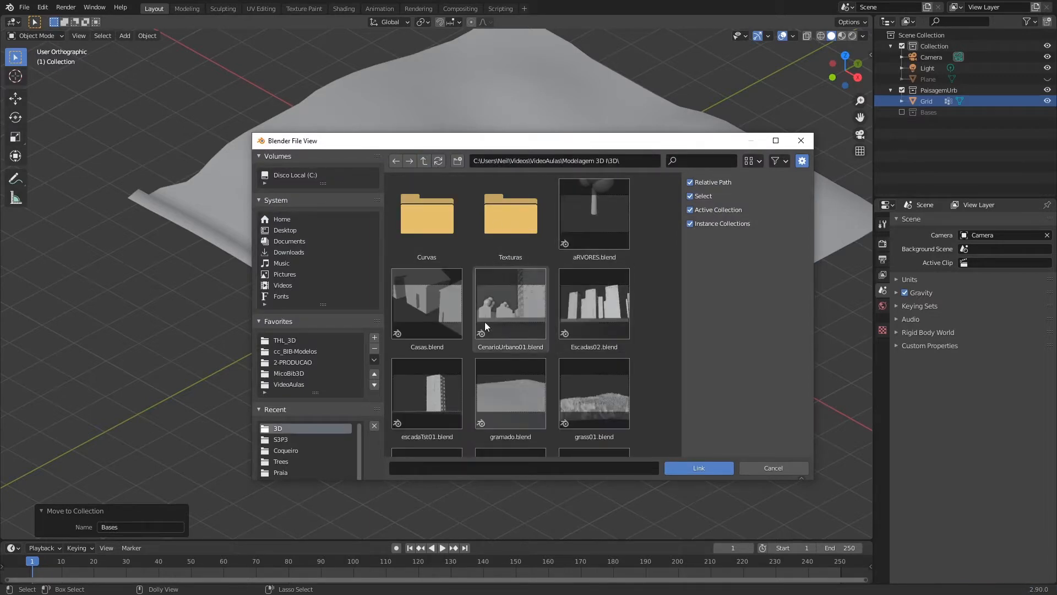
double_click(442, 294)
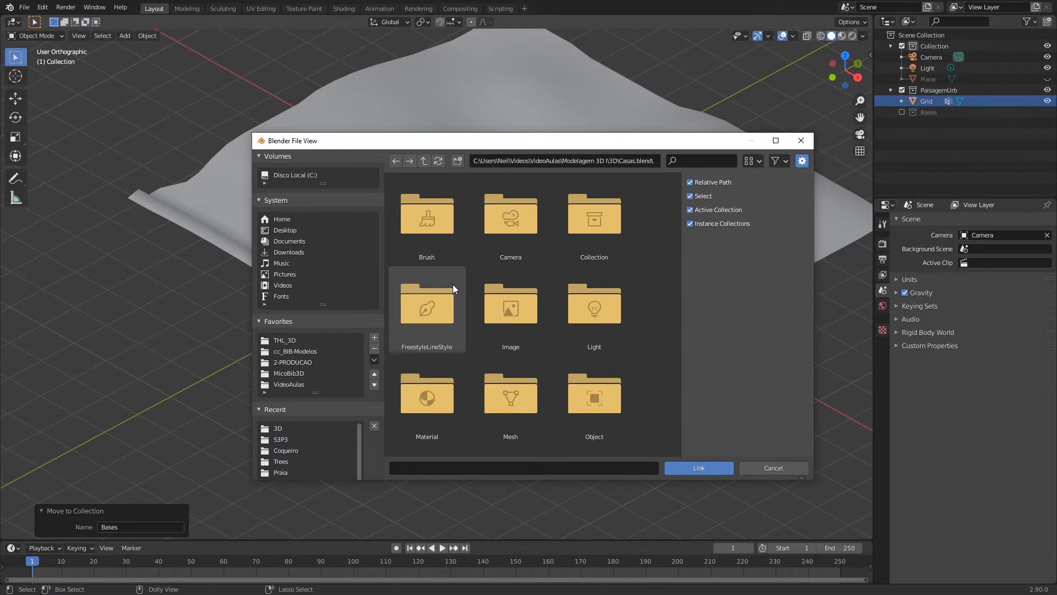
double_click(599, 233)
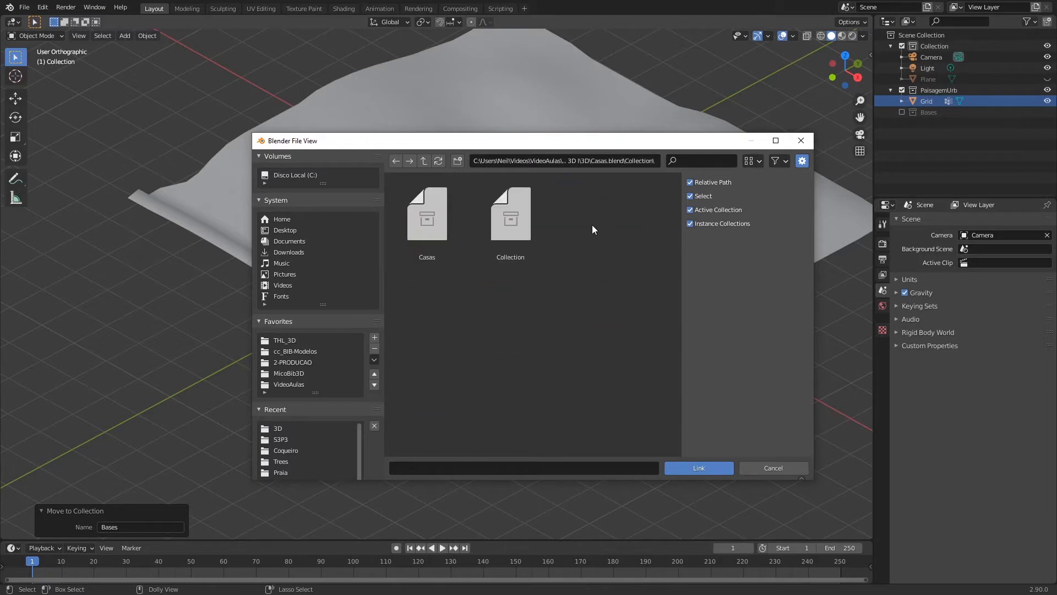
double_click(433, 217)
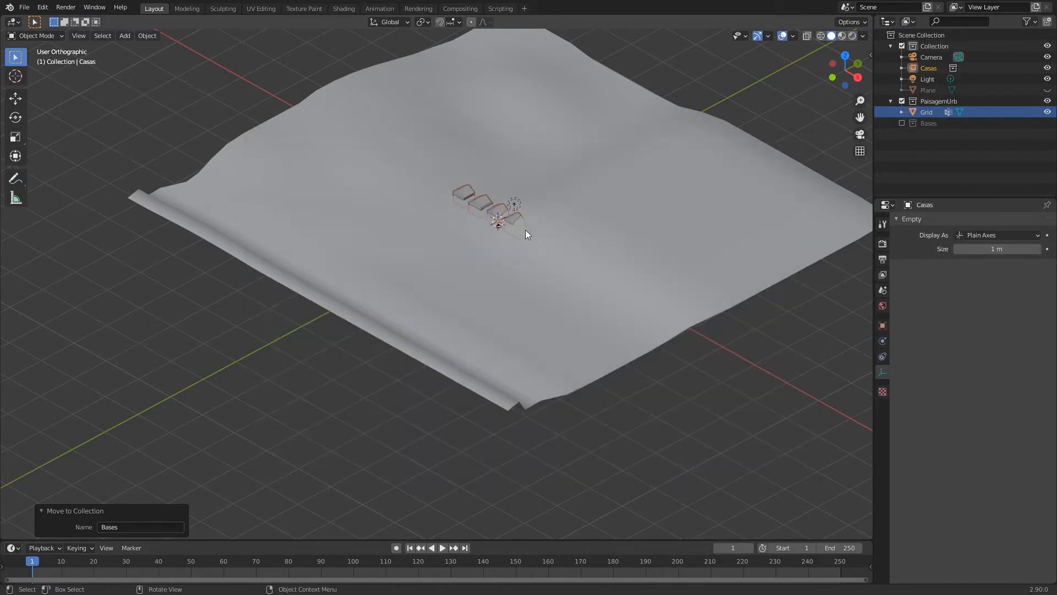
Move the Casas instance to the Bases collection, then re-enable Bases and make it the active collection.
key(m)
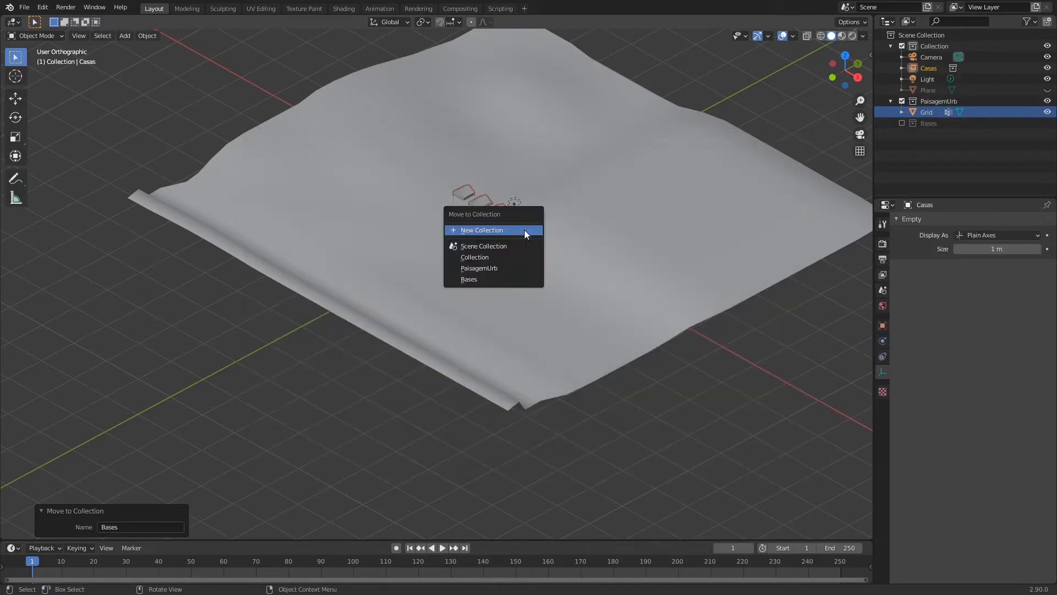
click(510, 278)
click(902, 112)
click(924, 111)
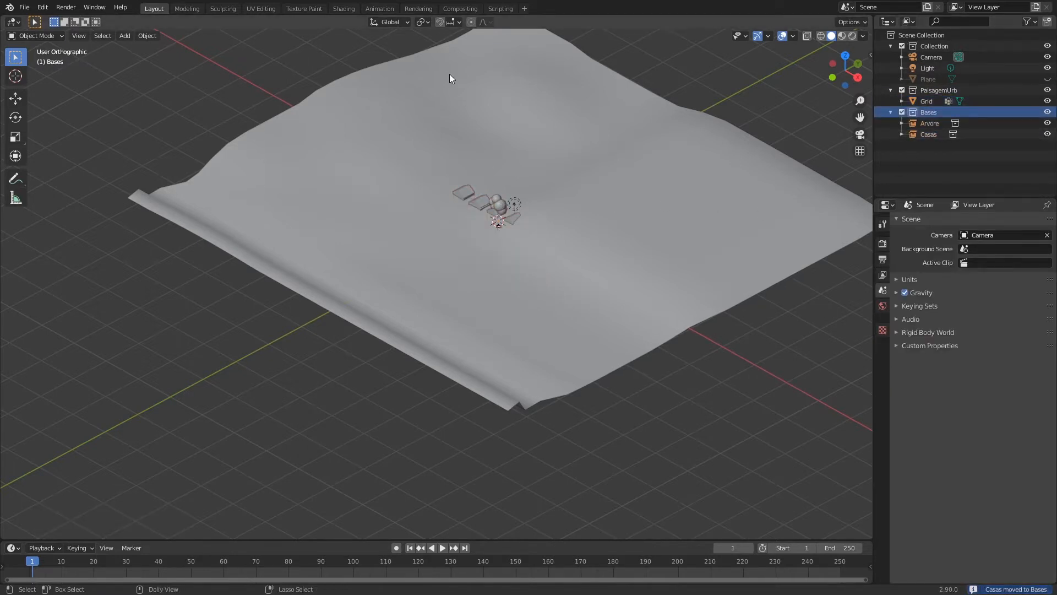
Link the Predio collection from Predio.blend as an instance in the Bases collection, then save the file.
key(ctrl+alt+o)
click(424, 161)
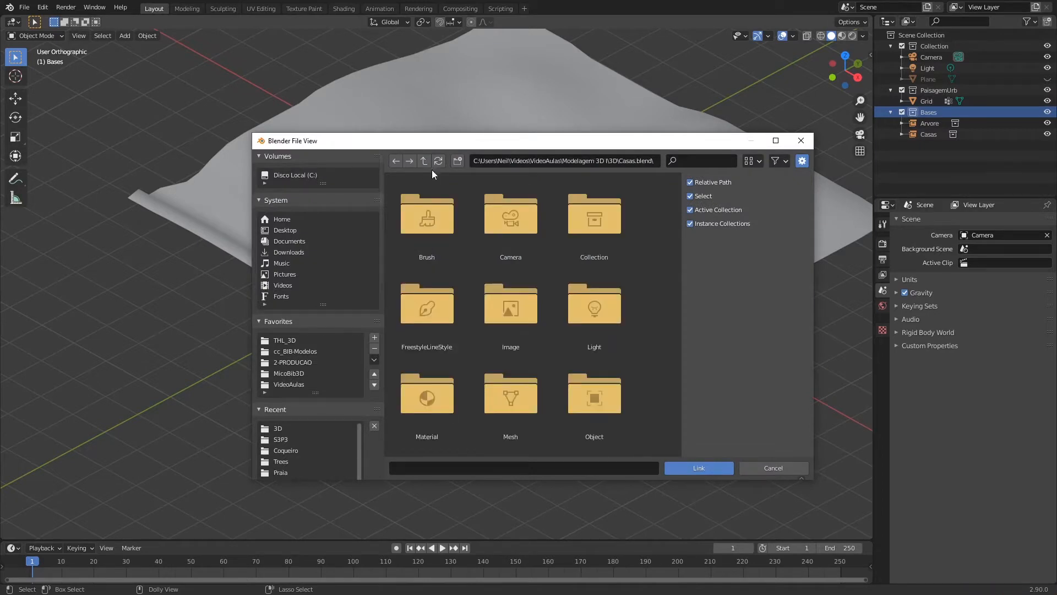
click(424, 160)
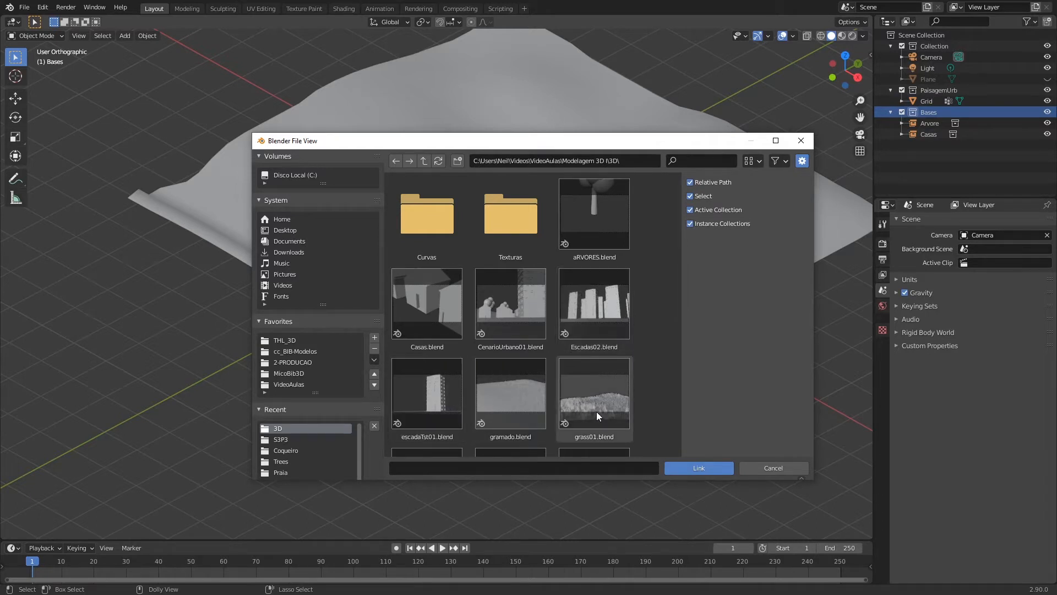
drag(681, 250, 683, 352)
click(613, 291)
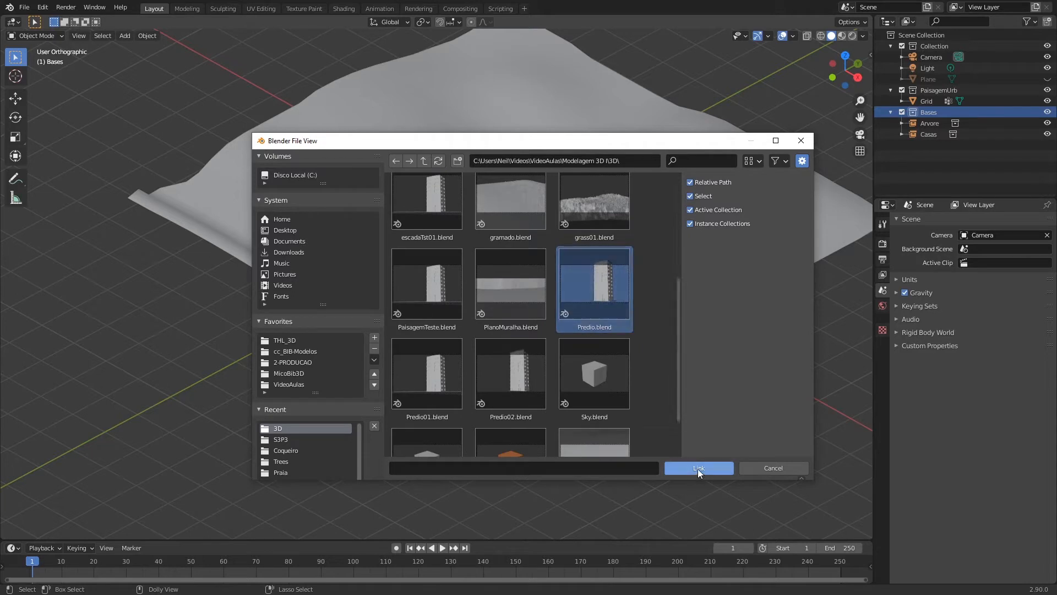
double_click(606, 281)
click(596, 219)
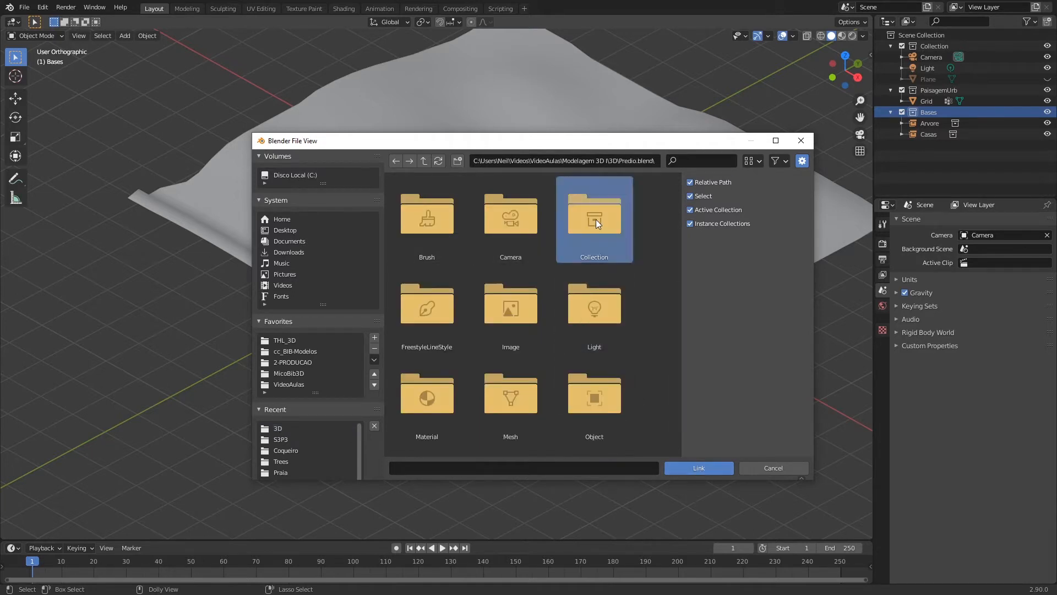
double_click(596, 219)
click(602, 218)
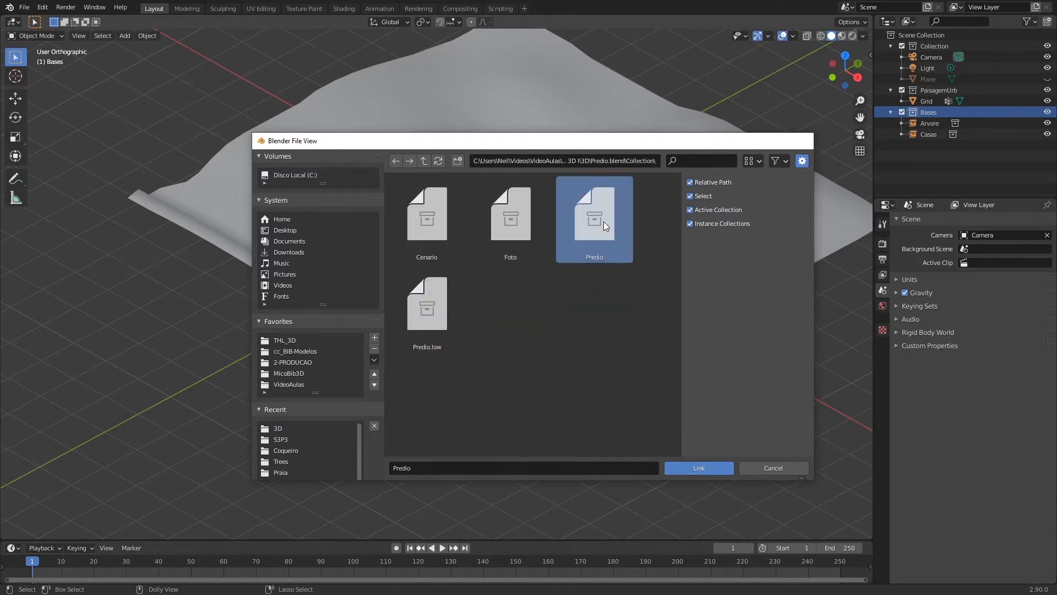
double_click(604, 221)
middle_drag(547, 198, 604, 197)
key(ctrl+s)
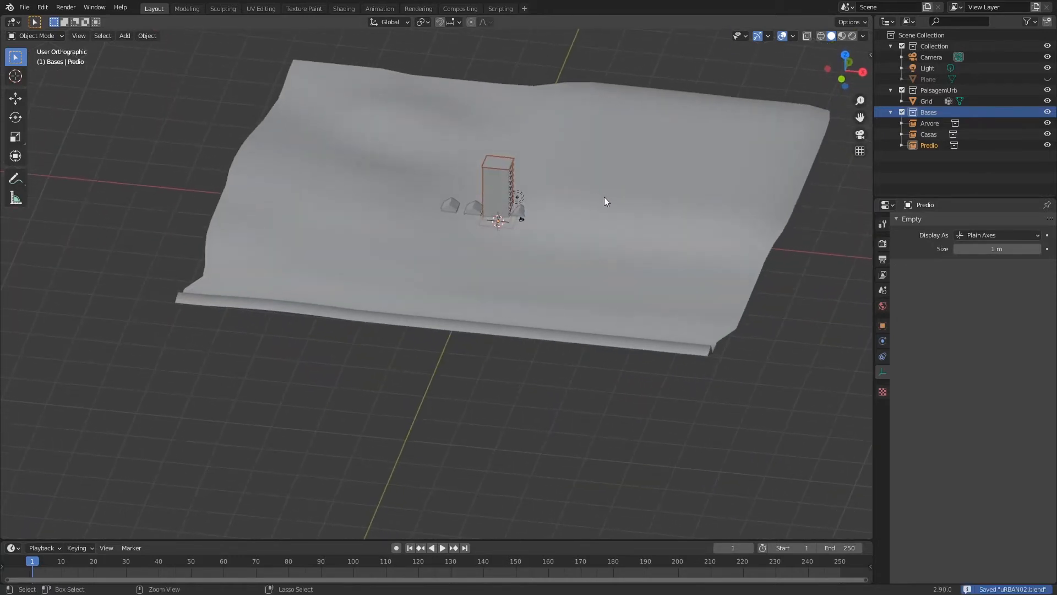
Exclude the Bases collection from the view layer and select the terrain grid.
click(902, 112)
middle_drag(628, 199, 635, 132)
click(634, 131)
middle_drag(619, 213, 542, 237)
scroll(542, 241, up, 3)
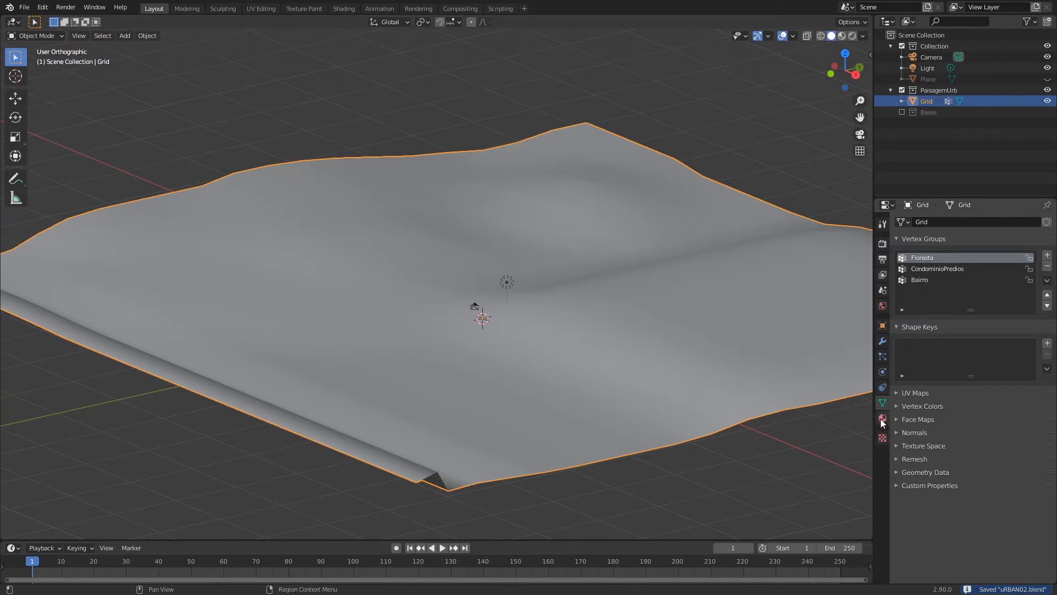
Add a particle system to the terrain grid and name it Floresta.
click(882, 356)
click(1047, 222)
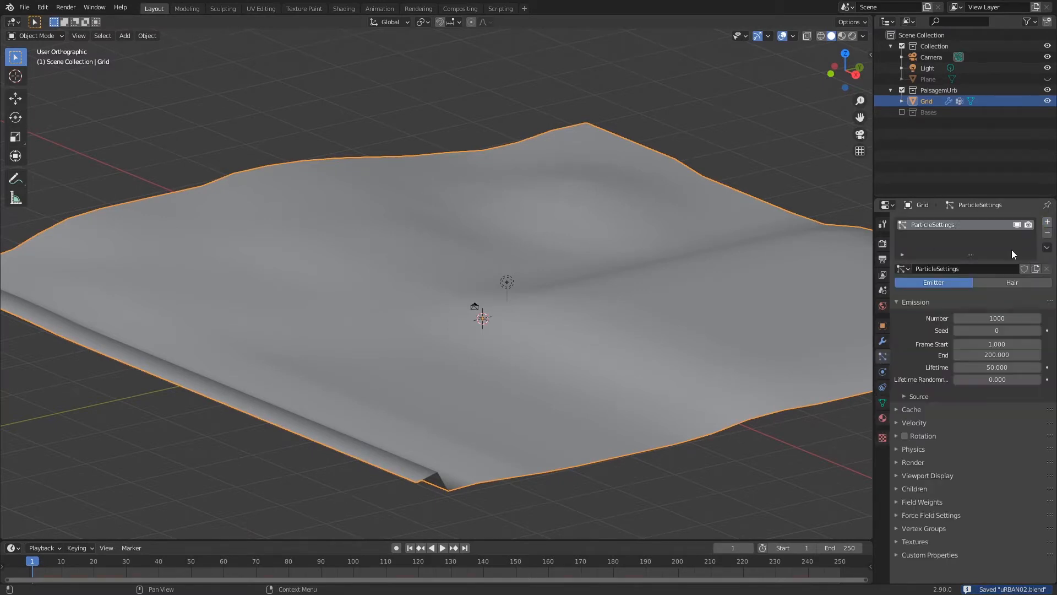
double_click(956, 226)
text(Fl)
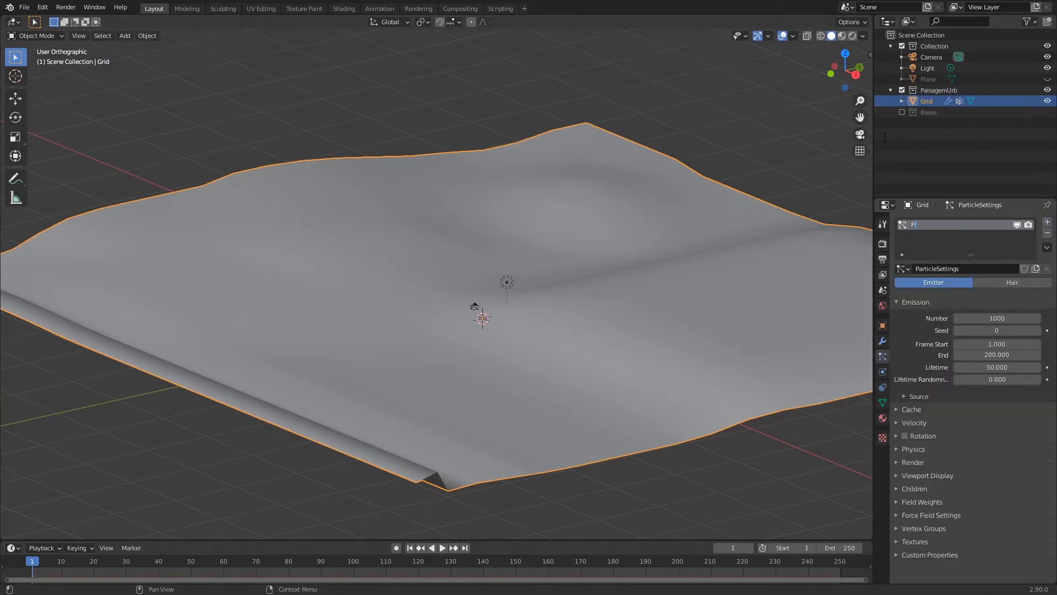
text(oresta)
key(Return)
Rename the Floresta system's particle settings to Arvores and save the file.
click(973, 269)
text(Arvotres)
key(Return)
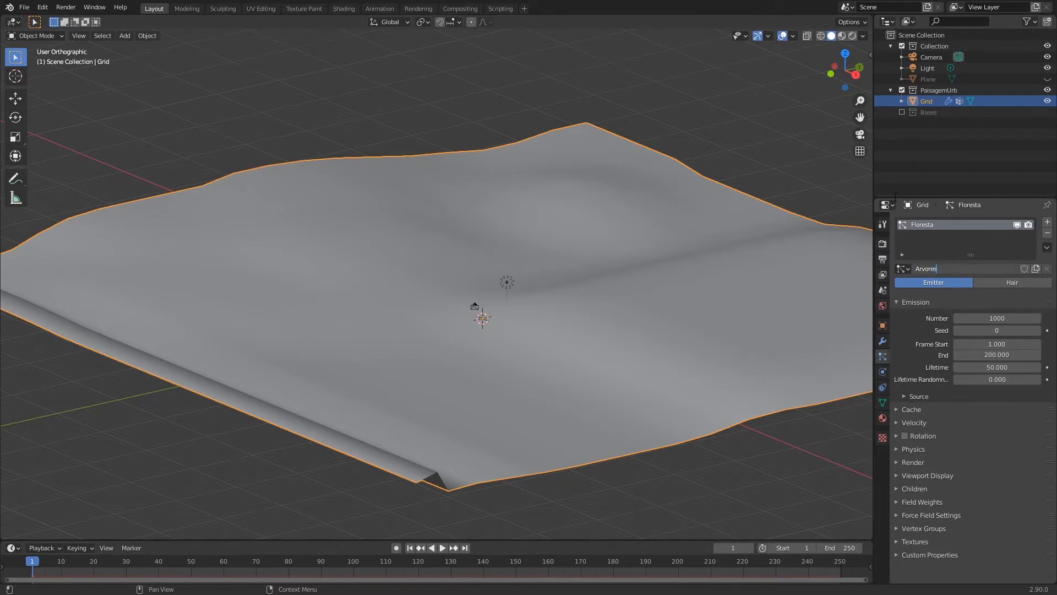
key(Return)
key(ctrl+s)
middle_drag(718, 237, 656, 203)
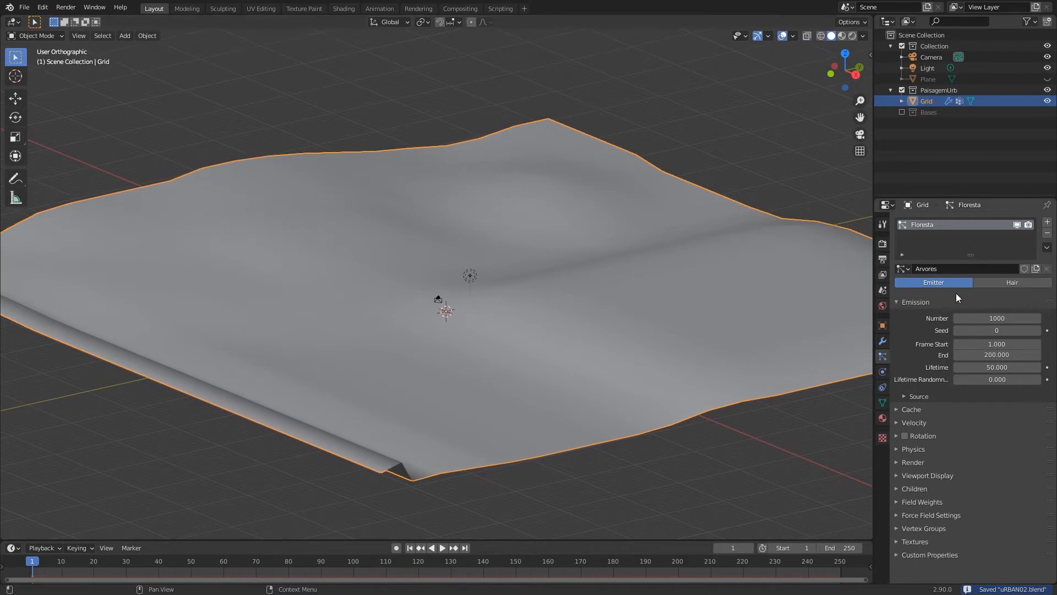
Make Floresta a hair particle system rendered as a collection, using Arvore as the instance collection.
click(1009, 283)
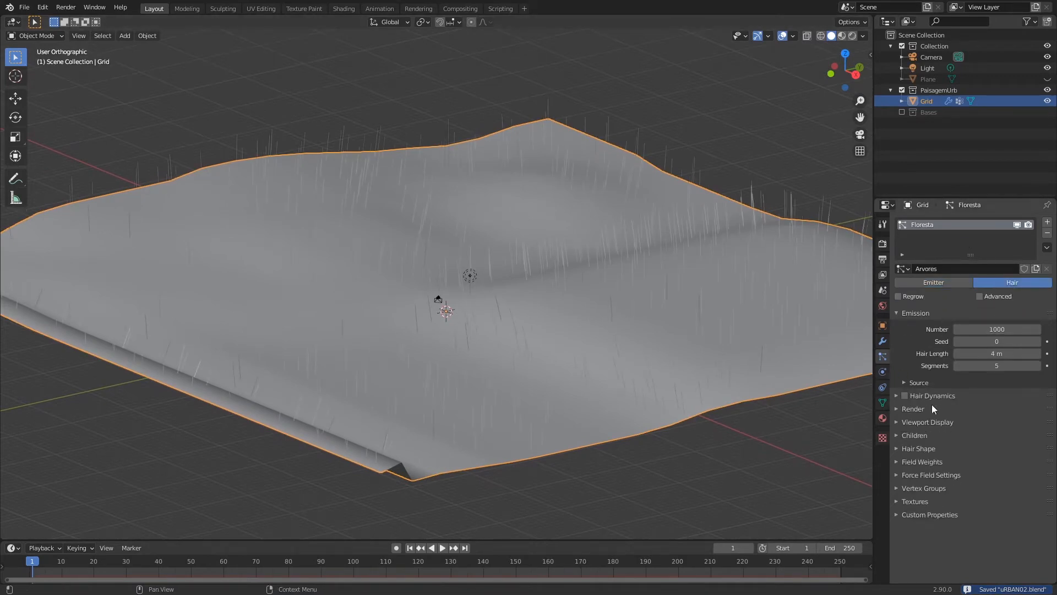
click(897, 413)
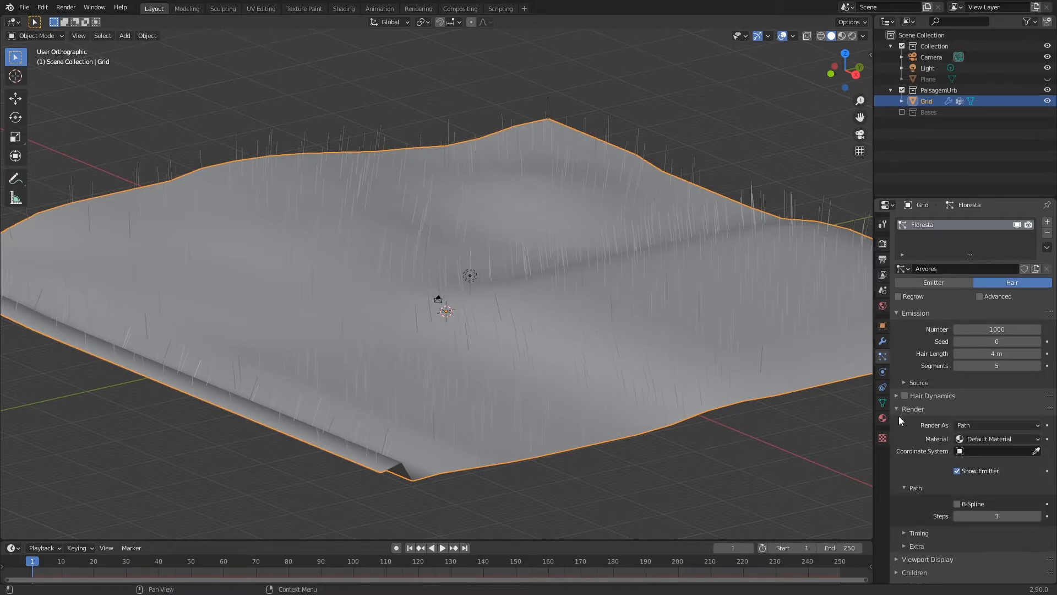
click(976, 425)
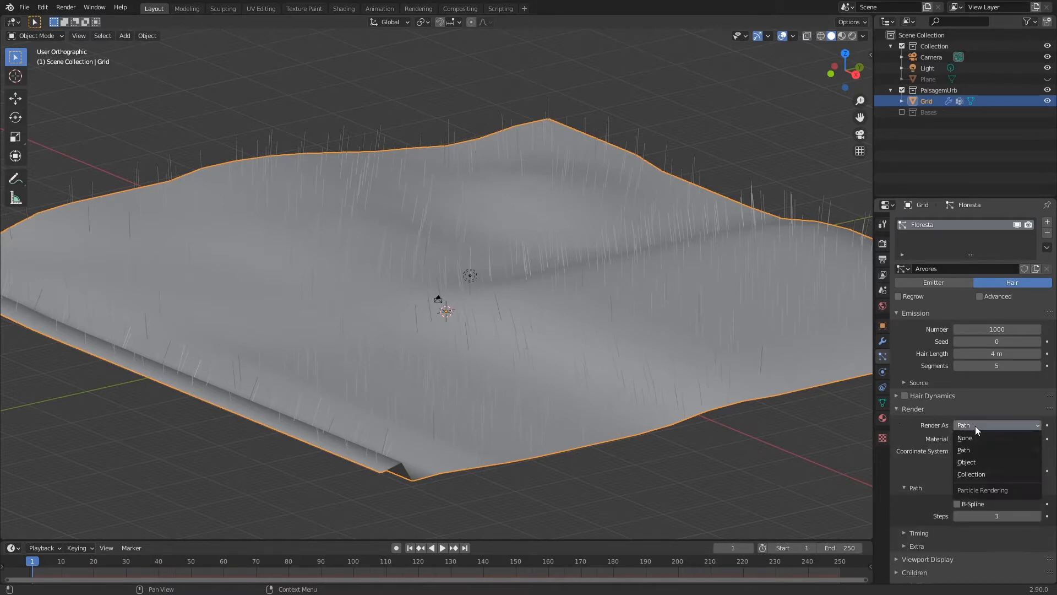
click(984, 474)
scroll(977, 418, down, 6)
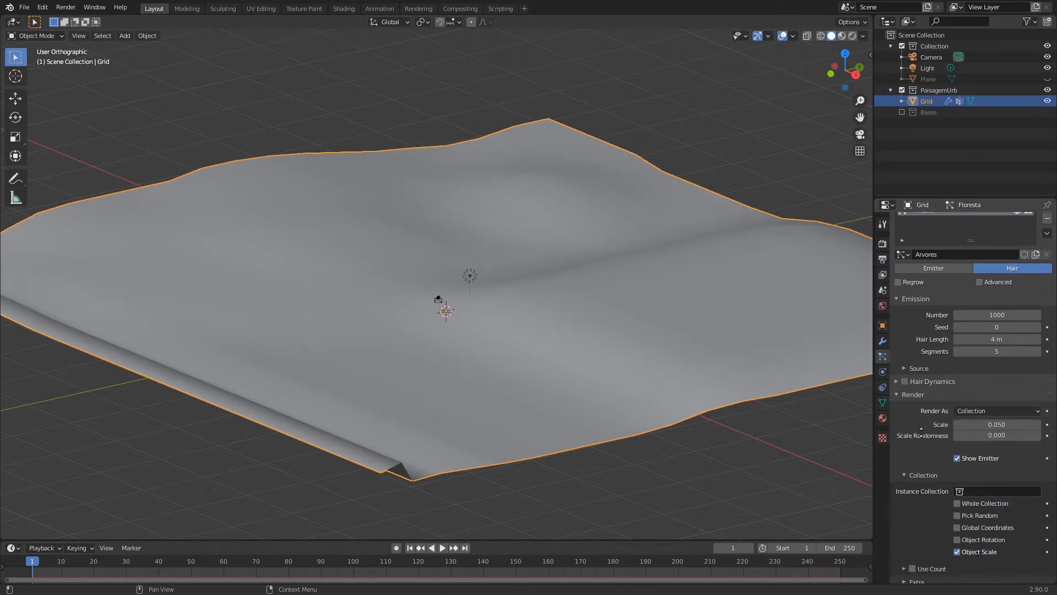
click(984, 381)
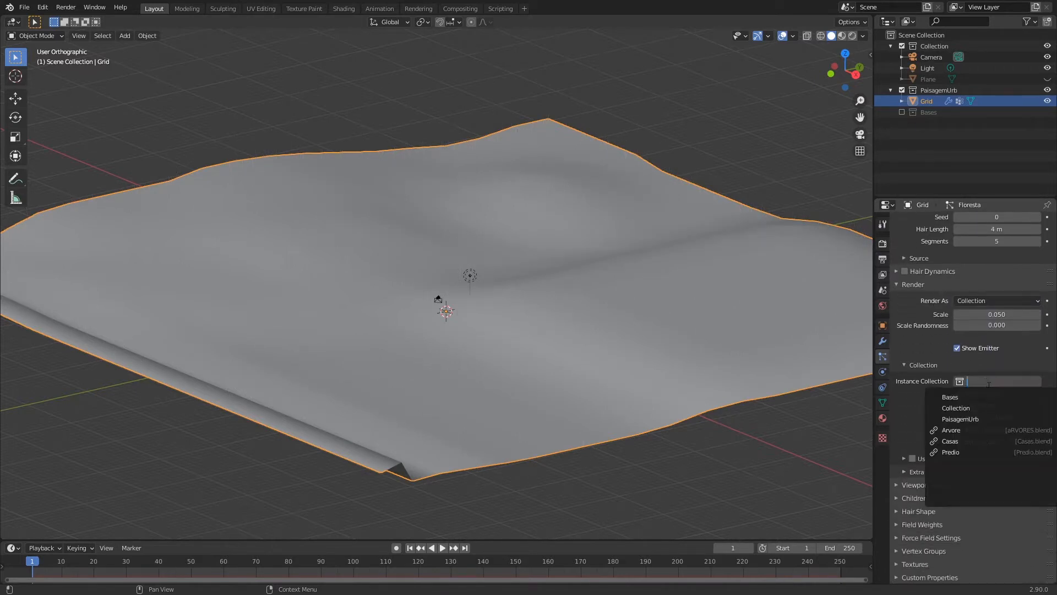
click(971, 430)
middle_drag(676, 331, 727, 323)
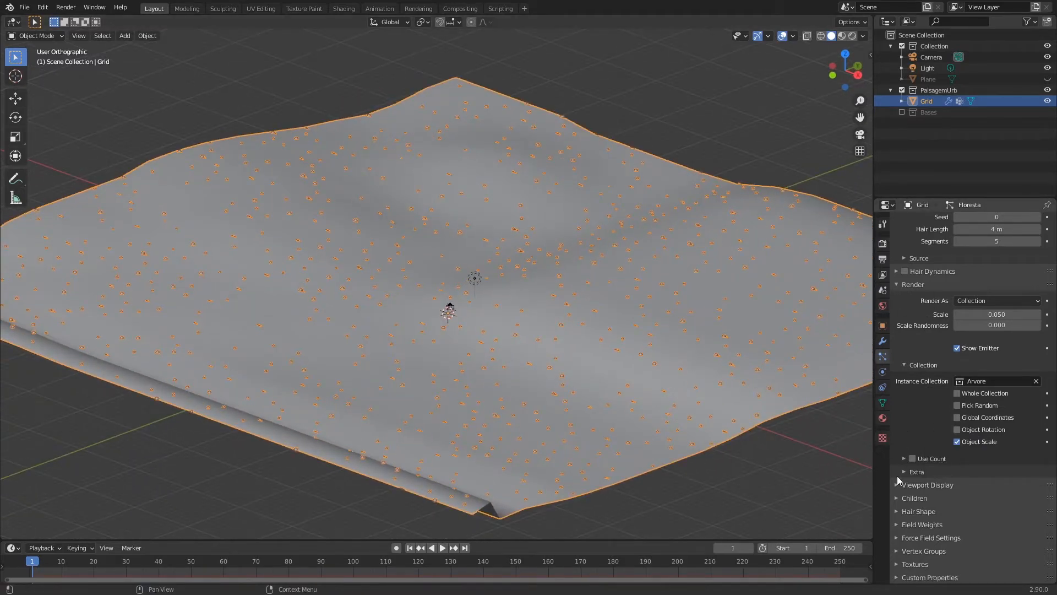
Limit the tree density to the Floresta vertex group and save the file.
click(898, 550)
click(972, 568)
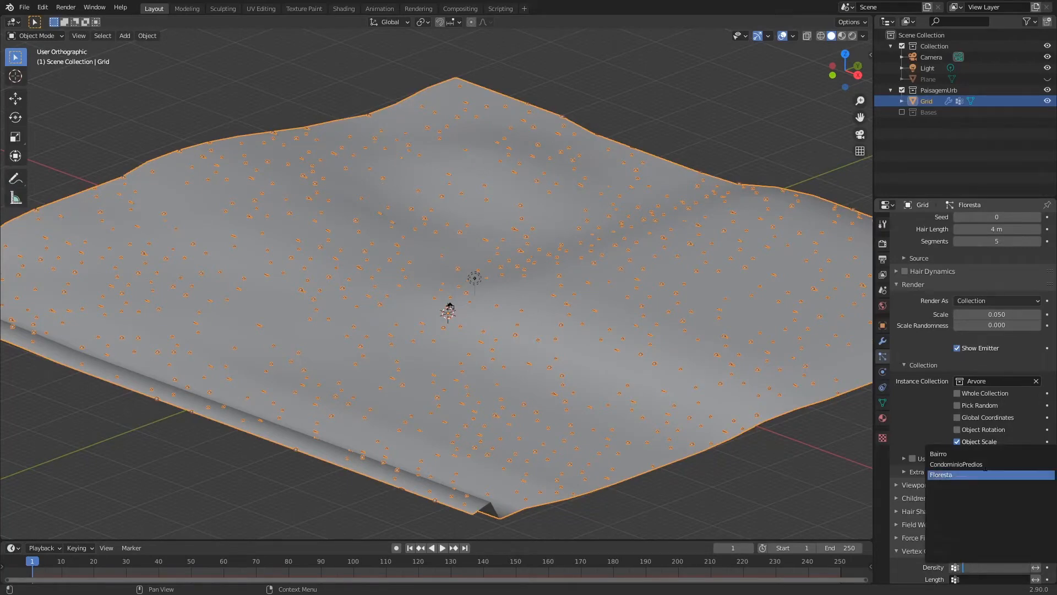
click(978, 475)
key(ctrl+s)
Examine the distributed trees up close in material preview and wireframe shading.
scroll(617, 259, up, 6)
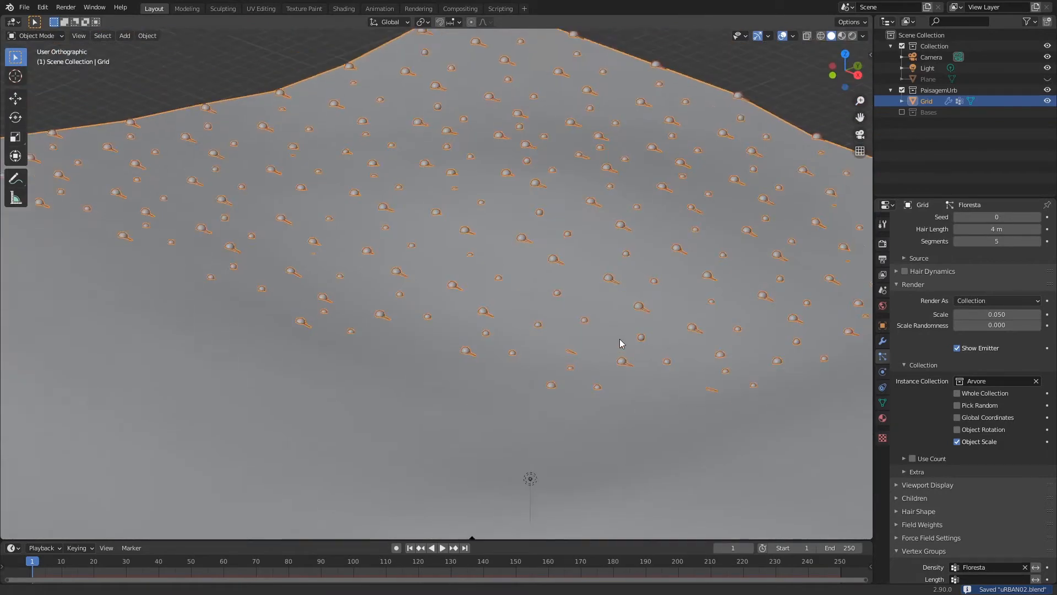
shift+middle_drag(619, 322, 614, 355)
scroll(630, 281, up, 3)
middle_drag(645, 190, 669, 189)
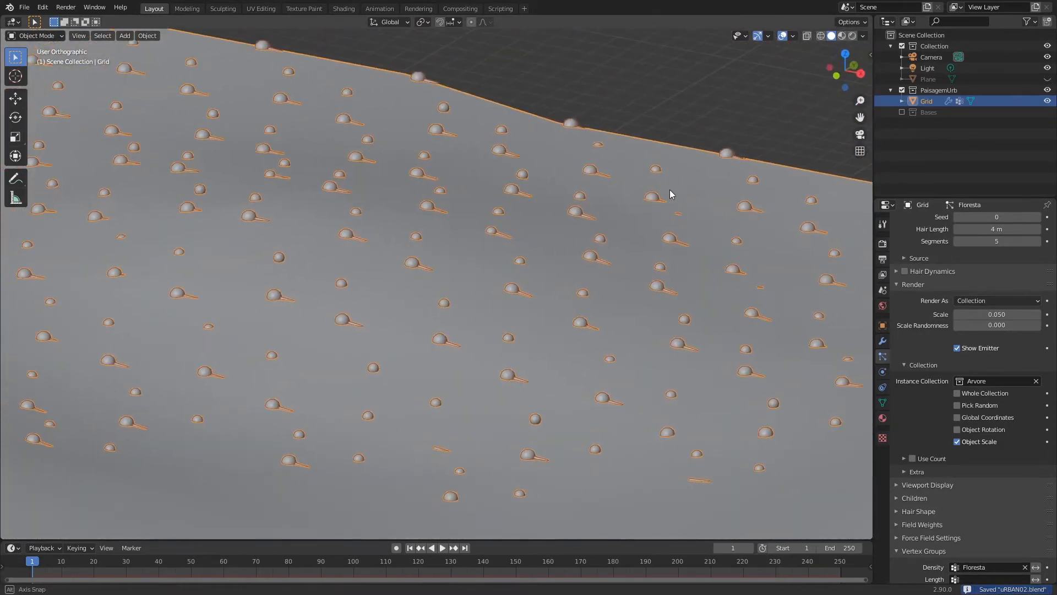
click(841, 36)
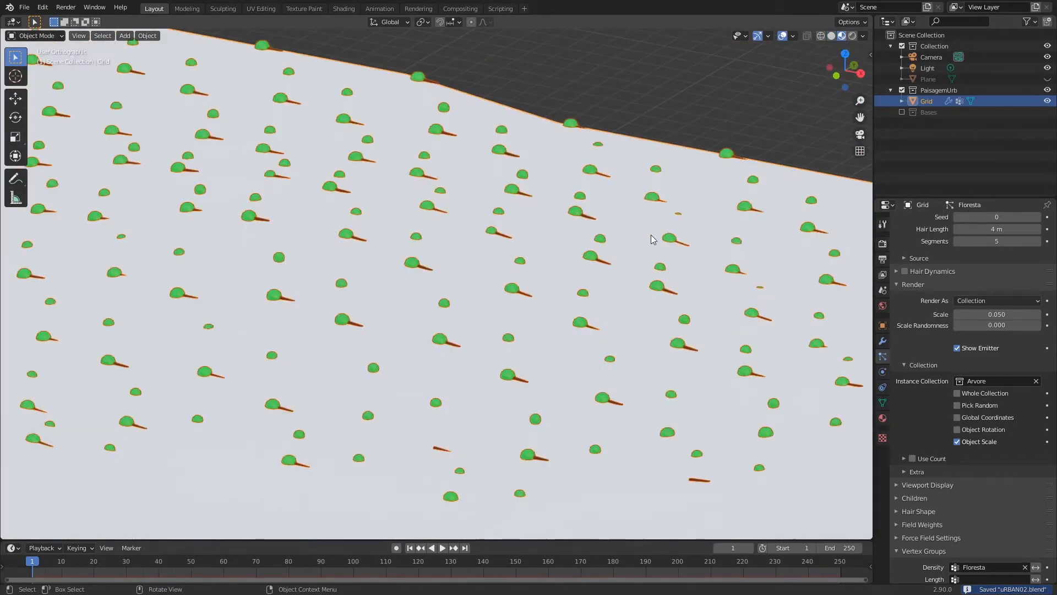
ctrl+middle_drag(645, 236, 630, 282)
mouse_move(550, 329)
middle_down()
mouse_move(560, 321)
mouse_move(543, 331)
middle_up()
click(821, 36)
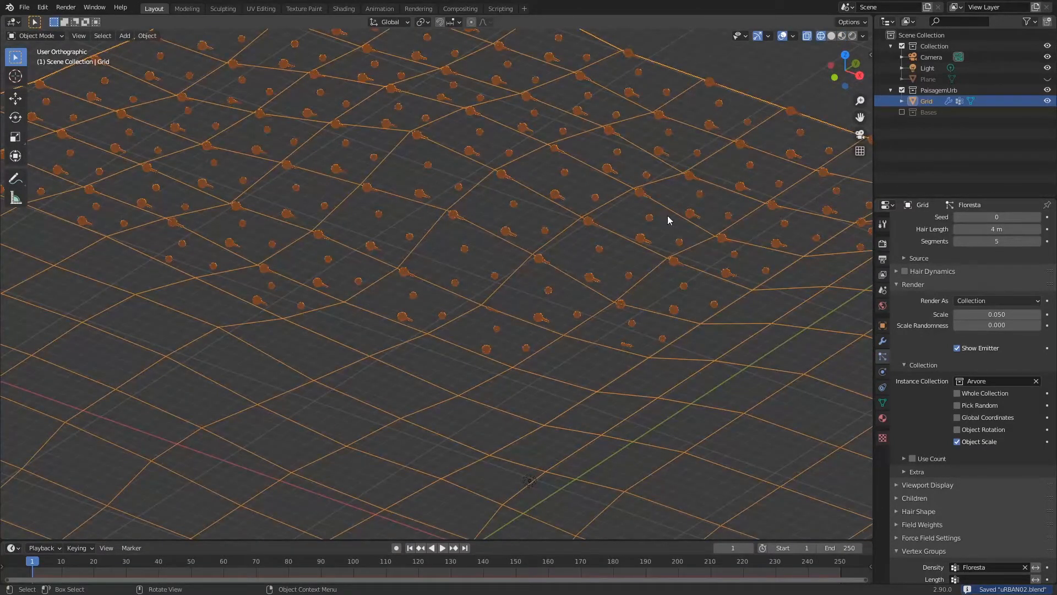
Enable Whole Collection for the Arvore instances, save the file and display the terrain in material preview shading.
click(958, 394)
key(ctrl+s)
click(832, 35)
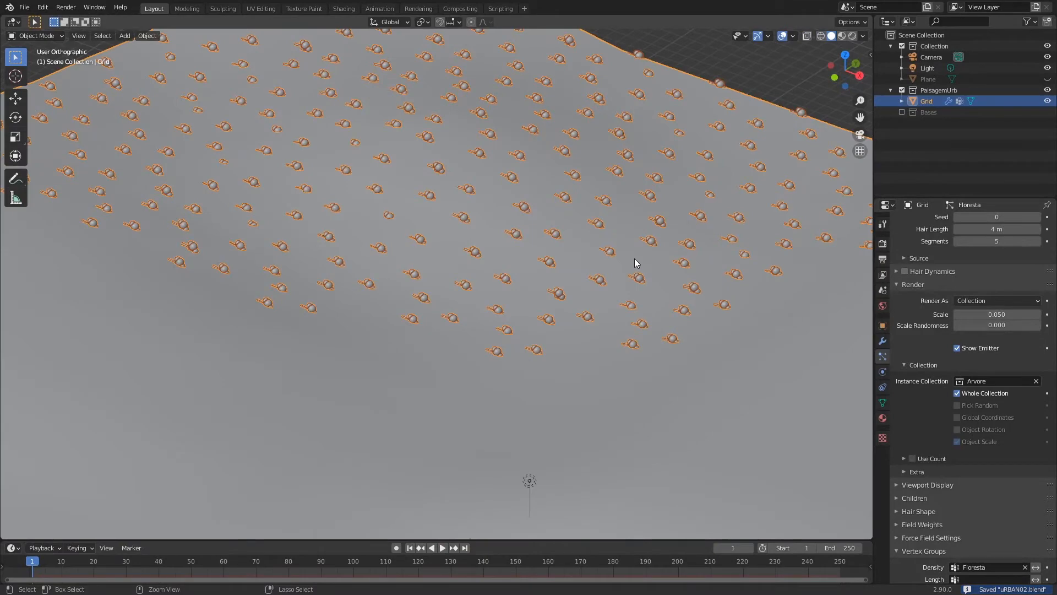
click(842, 36)
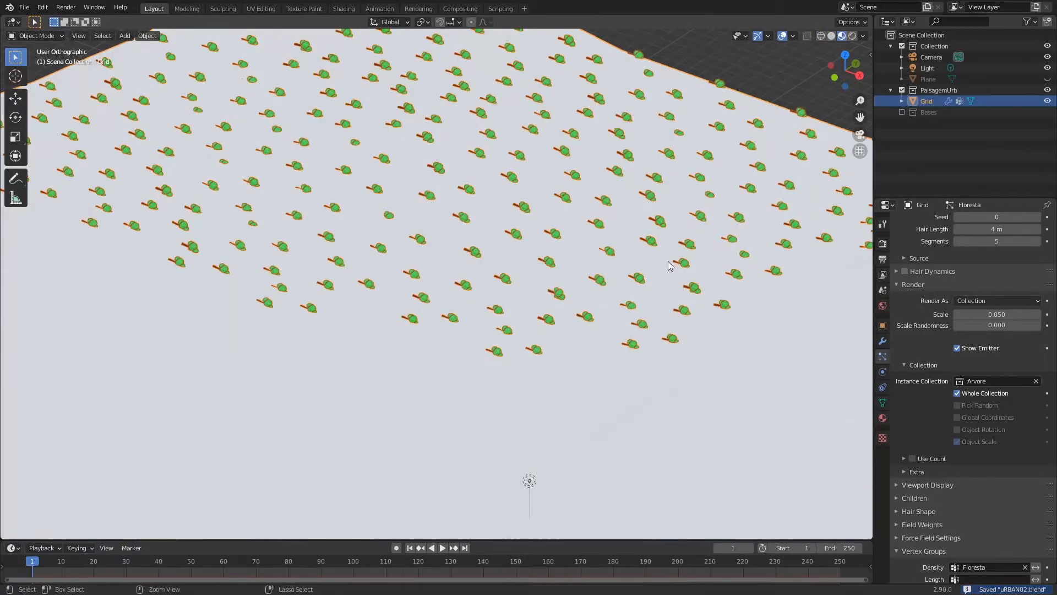
middle_drag(670, 266, 656, 305)
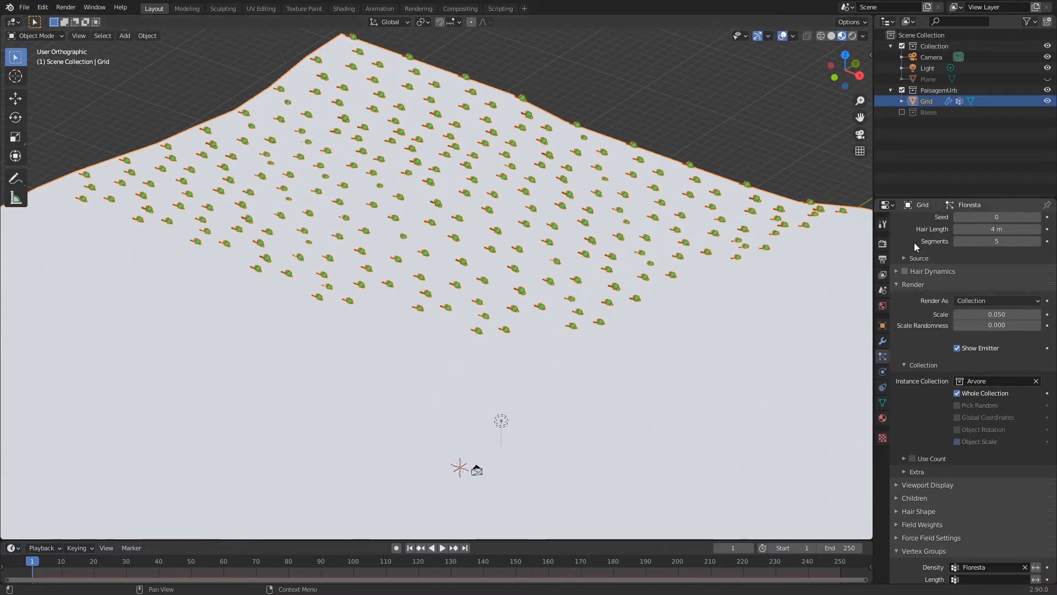
Enable the advanced hair settings and turn on rotation for the Floresta particles.
scroll(920, 278, up, 5)
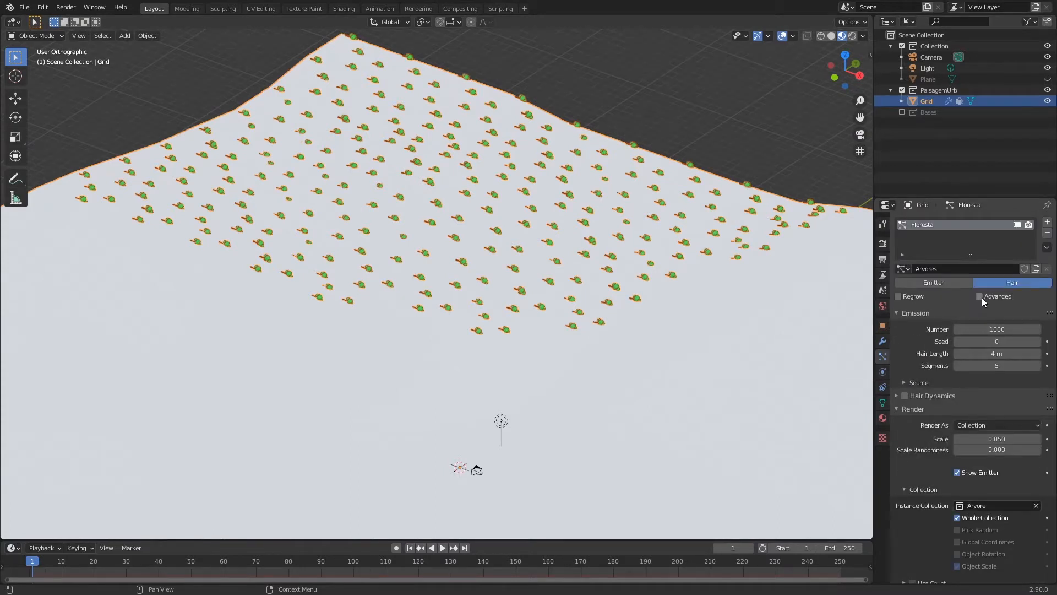
click(980, 298)
scroll(929, 329, down, 2)
scroll(929, 329, down, 1)
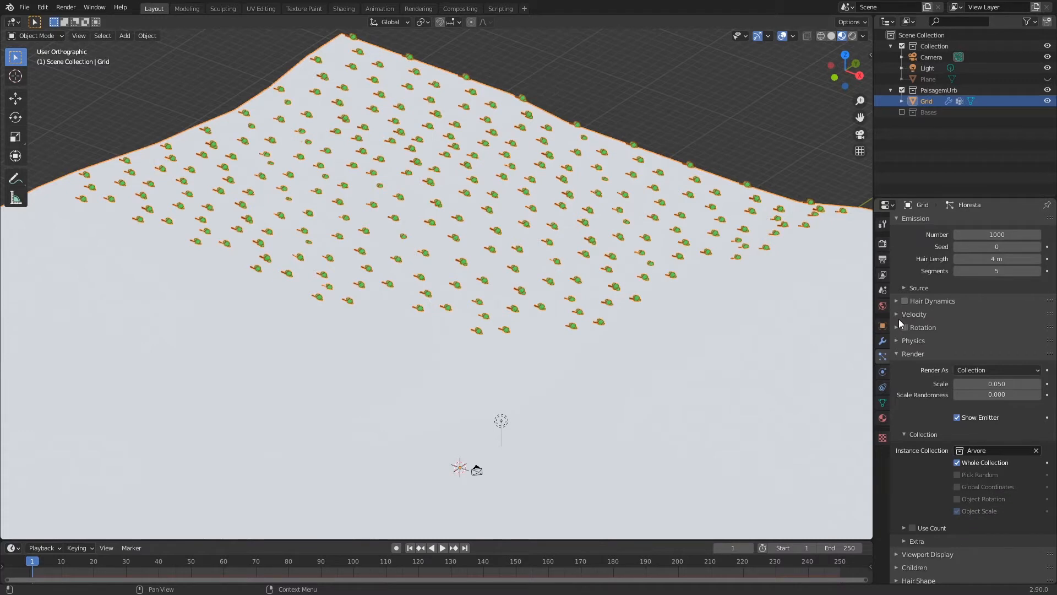
click(897, 327)
click(905, 327)
Try the Normal and Global Z orientation axes for the tree particles.
click(980, 345)
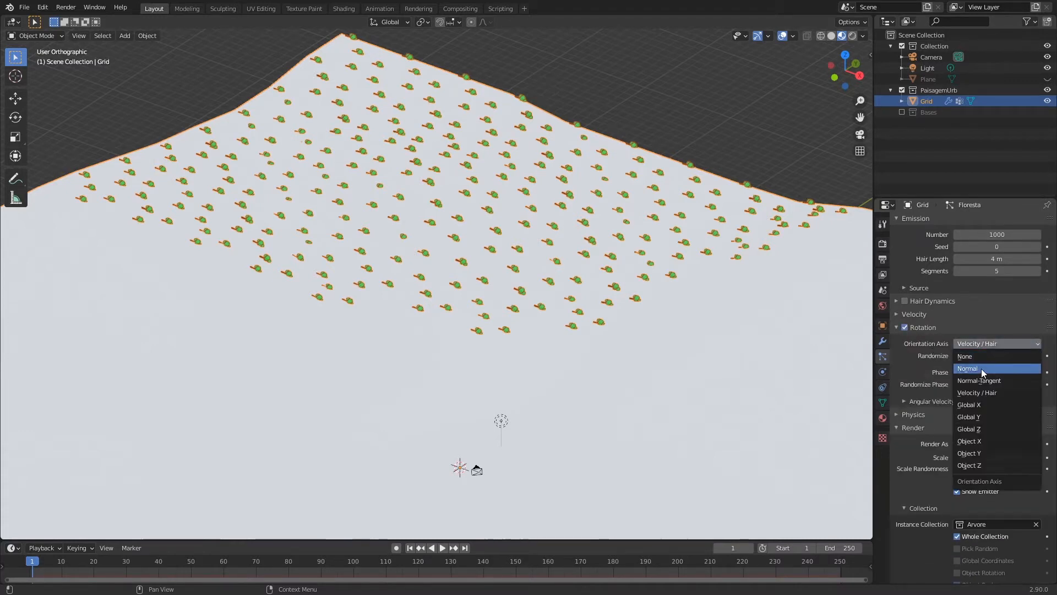
click(983, 368)
mouse_move(813, 328)
middle_down()
mouse_move(653, 288)
mouse_move(797, 330)
middle_up()
click(987, 344)
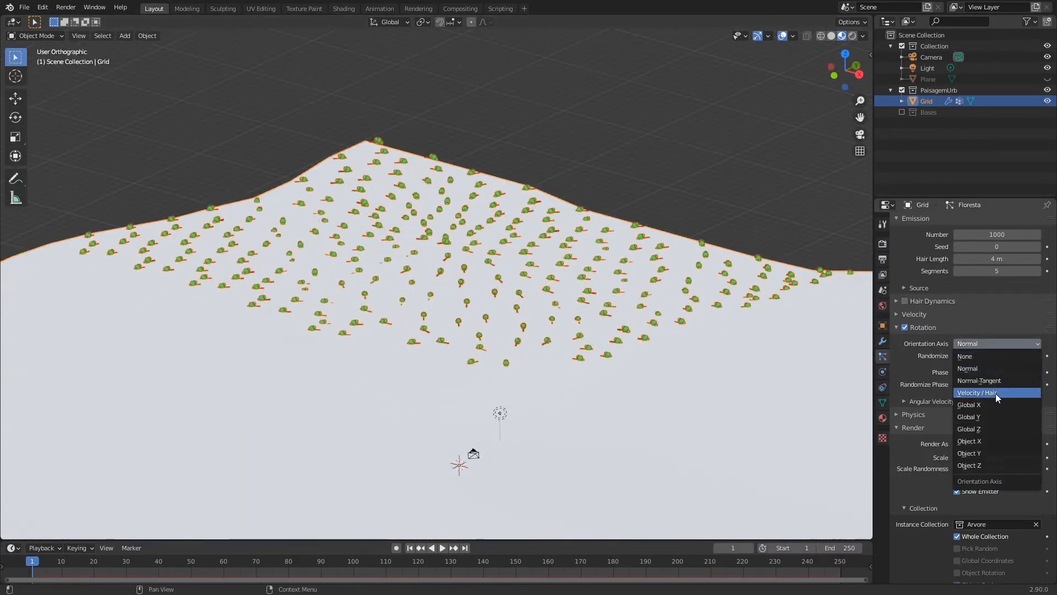
click(999, 427)
Set the tree particles' orientation axis to Object Y and save the file.
click(986, 343)
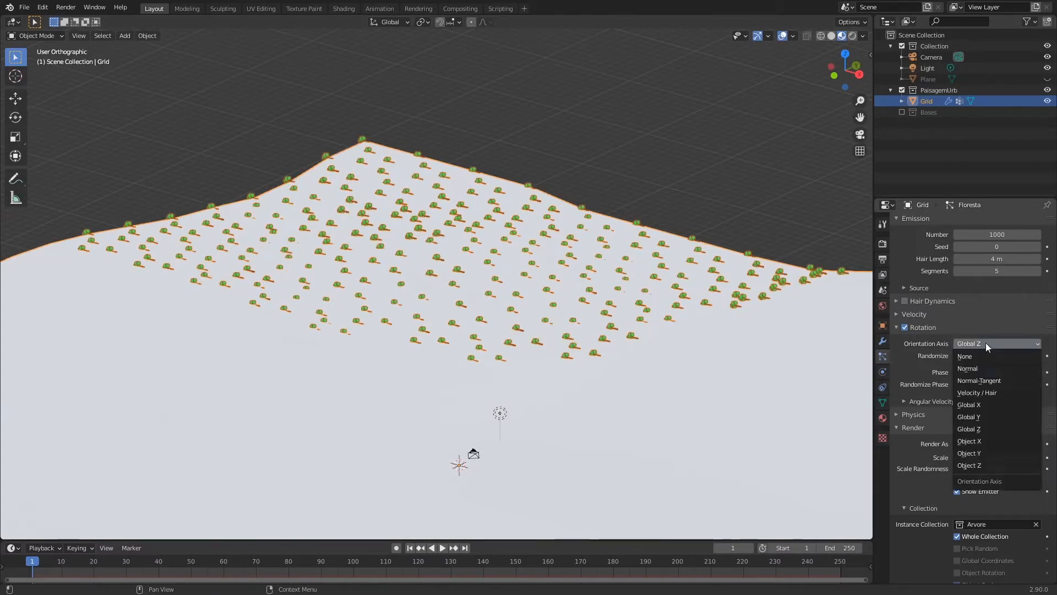
click(991, 452)
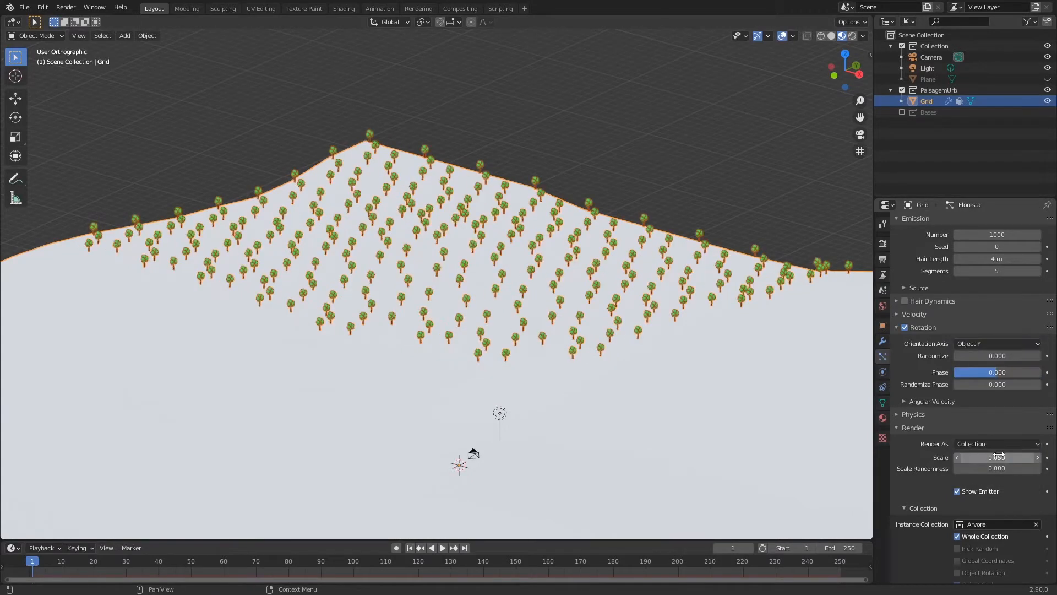
key(ctrl+s)
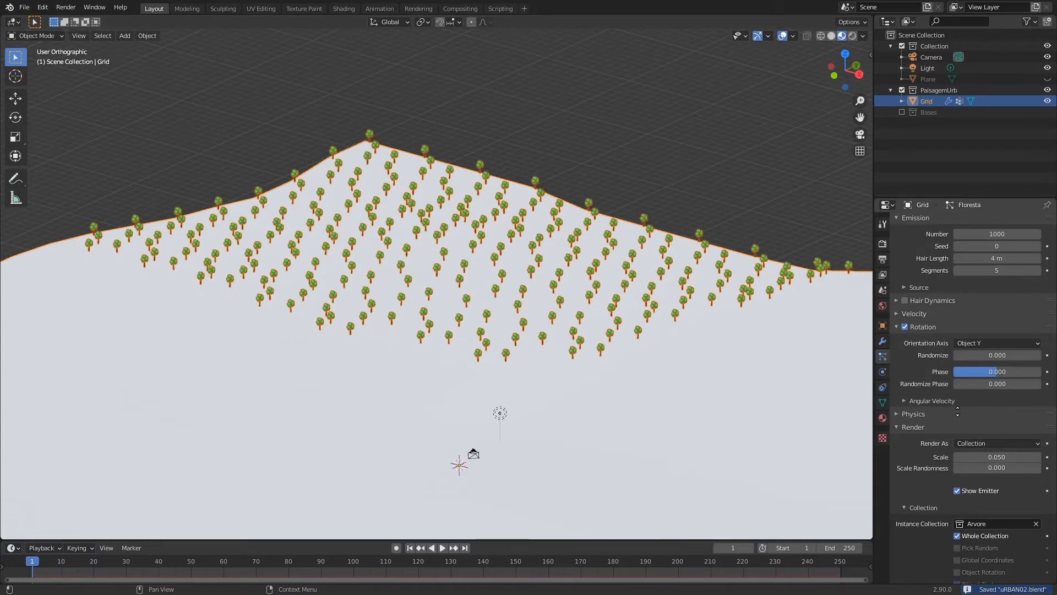
Set the tree particles' rotation phase to 0.037 and save the file.
scroll(1002, 314, down, 3)
mouse_move(991, 309)
mouse_down()
mouse_move(1006, 308)
mouse_move(997, 310)
mouse_up()
mouse_move(1001, 322)
mouse_down()
mouse_move(1029, 325)
mouse_move(1000, 326)
mouse_up()
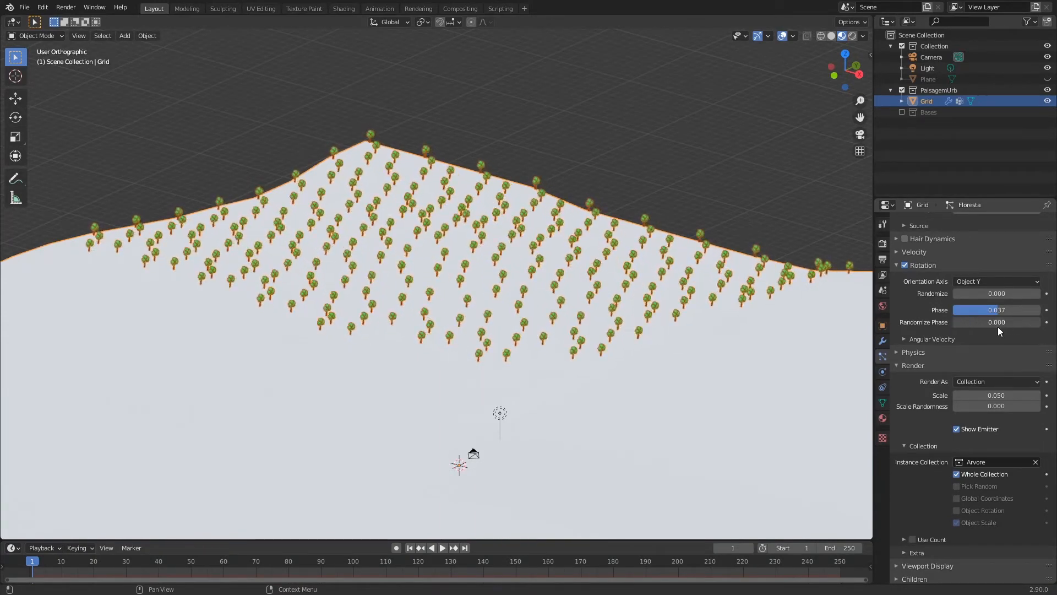
scroll(666, 330, up, 3)
key(ctrl+s)
Inspect the upright trees up close and try varying their Randomize Phase value.
middle_drag(607, 286, 663, 274)
middle_drag(616, 331, 628, 380)
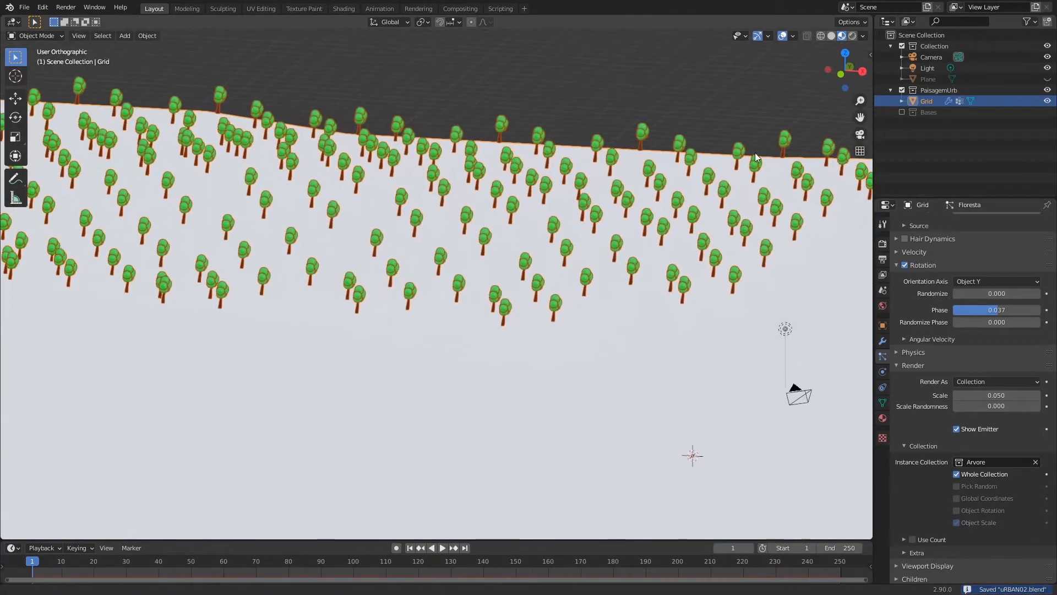
drag(989, 321, 966, 326)
ctrl+middle_drag(950, 243, 923, 209)
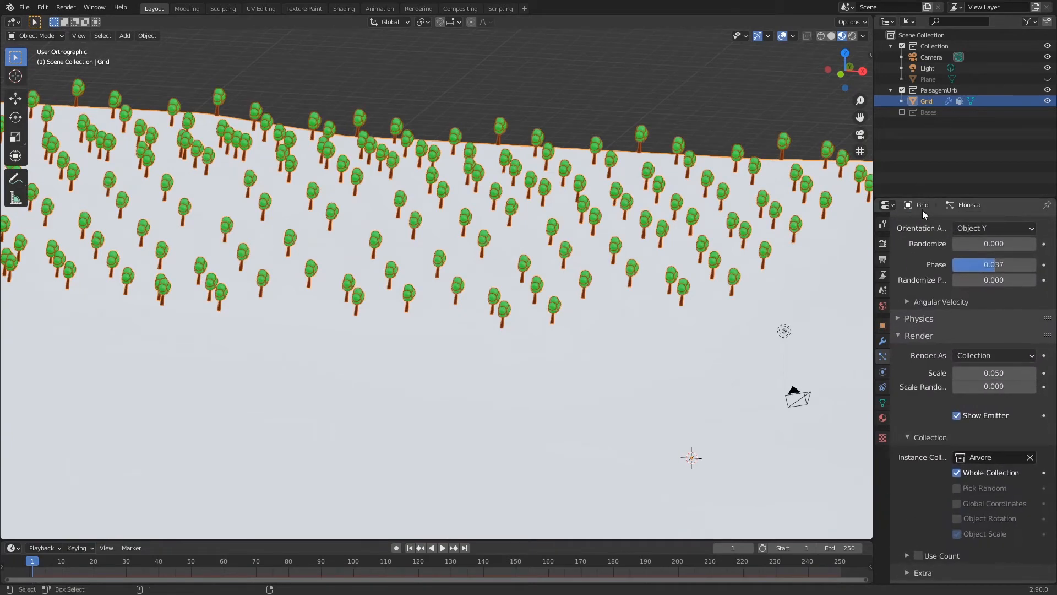
Try a tree particle count of 50 and vary the Randomize Phase value.
scroll(947, 301, up, 10)
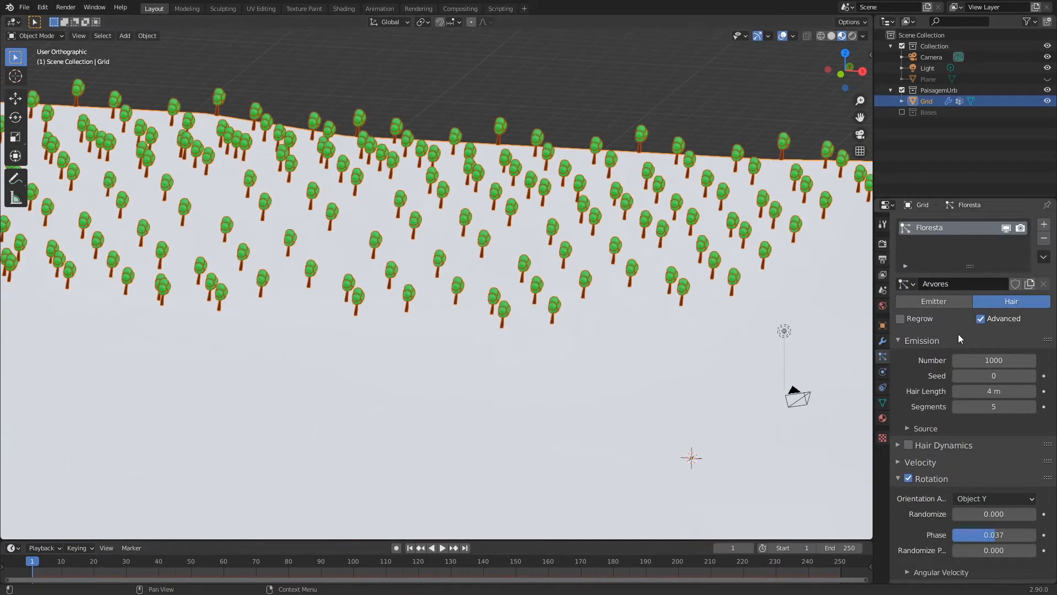
click(994, 361)
text(50)
key(Return)
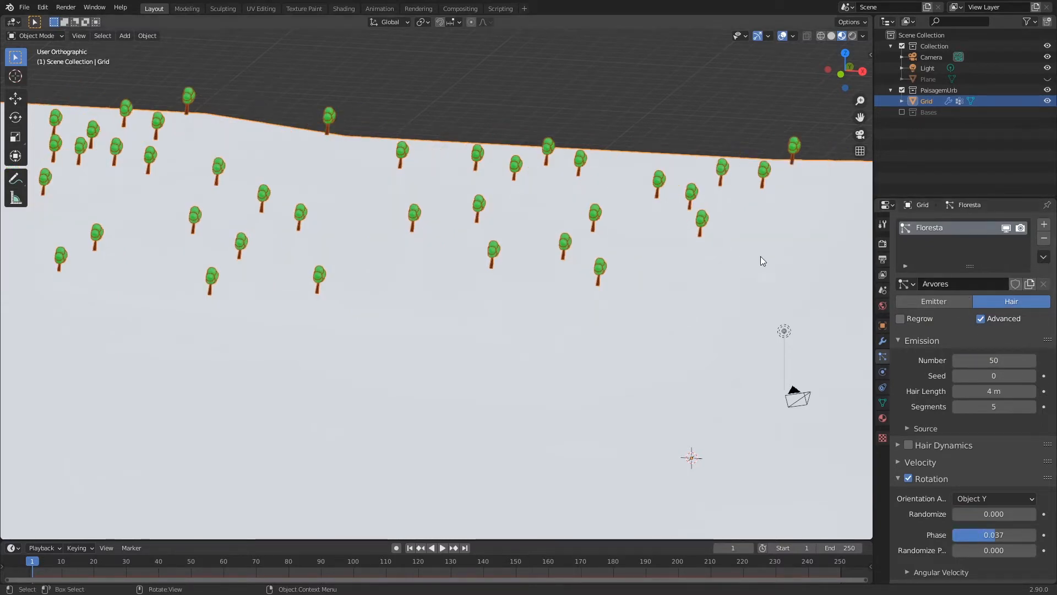
scroll(979, 408, down, 8)
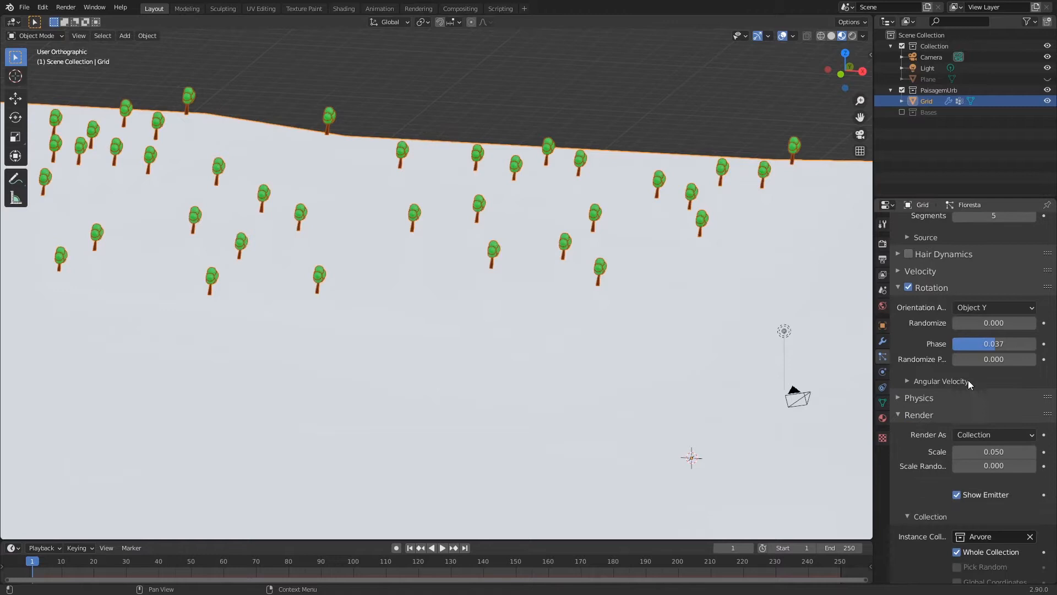
drag(997, 356, 979, 348)
Set the number of tree particles to 200 and save the file.
scroll(986, 286, up, 7)
click(1006, 335)
text(200)
key(Return)
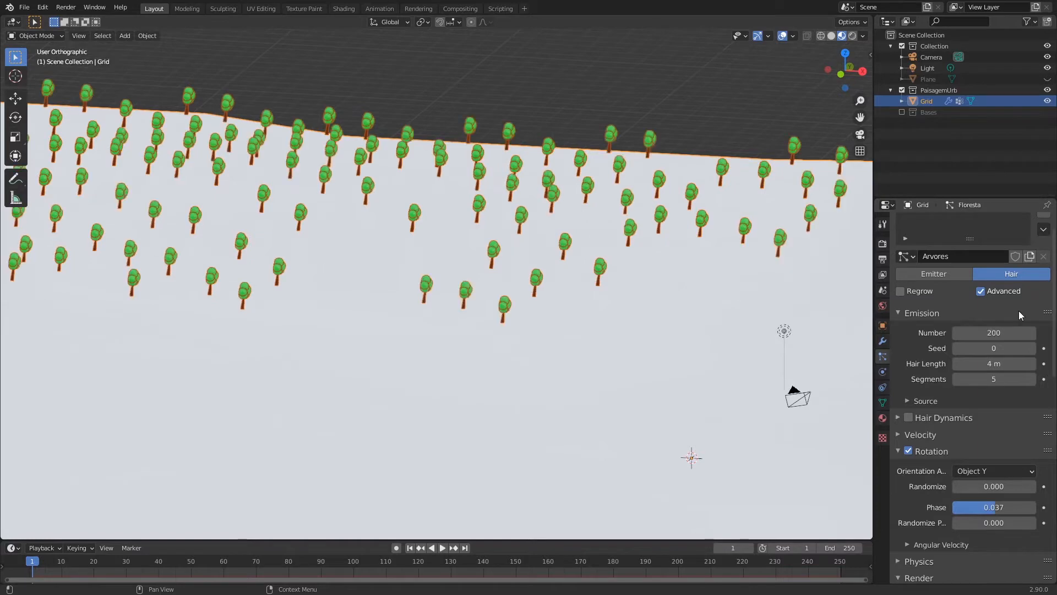
scroll(996, 306, down, 4)
scroll(935, 349, down, 8)
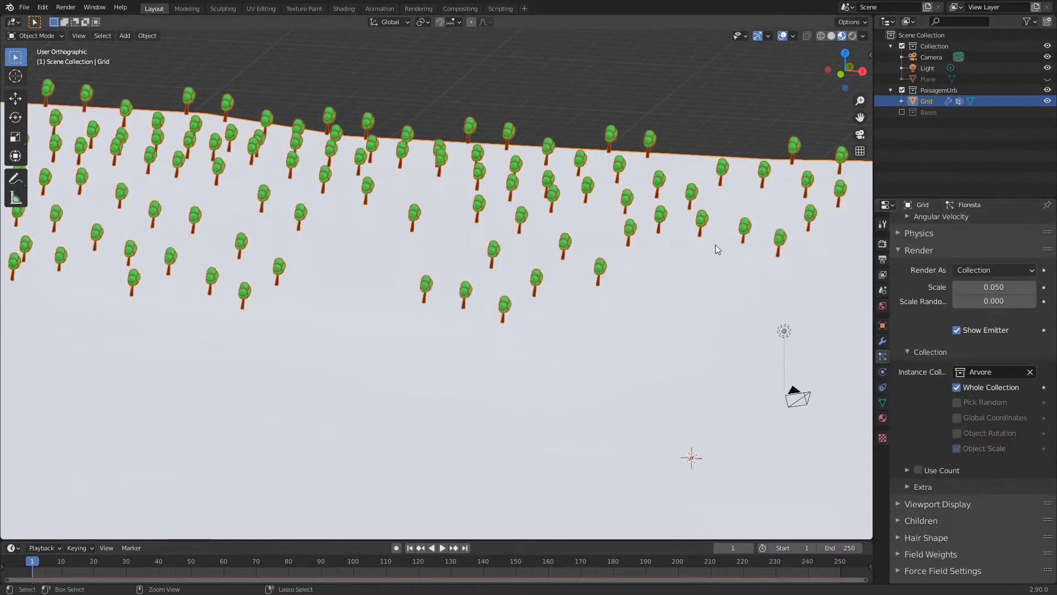
scroll(715, 244, down, 4)
key(ctrl+s)
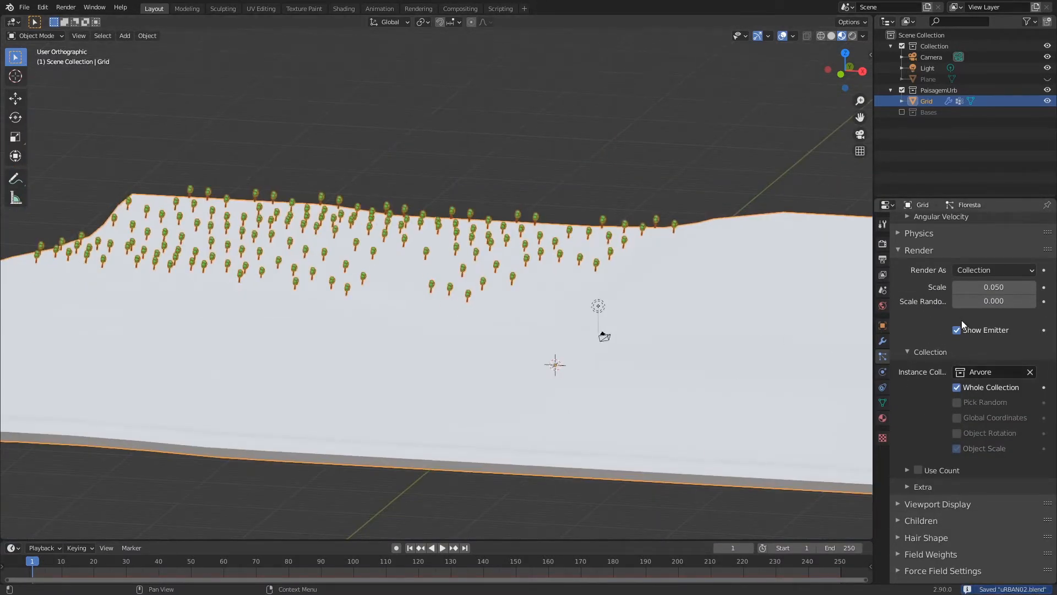
Set the tree particles' render scale to 0.080 and scale randomness to 0.352, and save the file.
scroll(930, 458, down, 7)
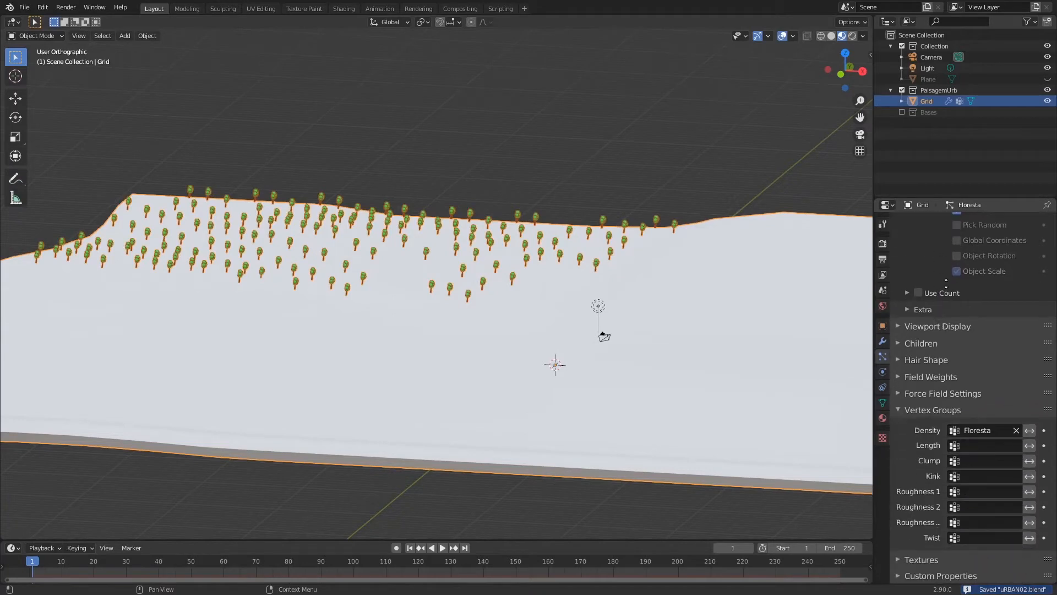
click(908, 415)
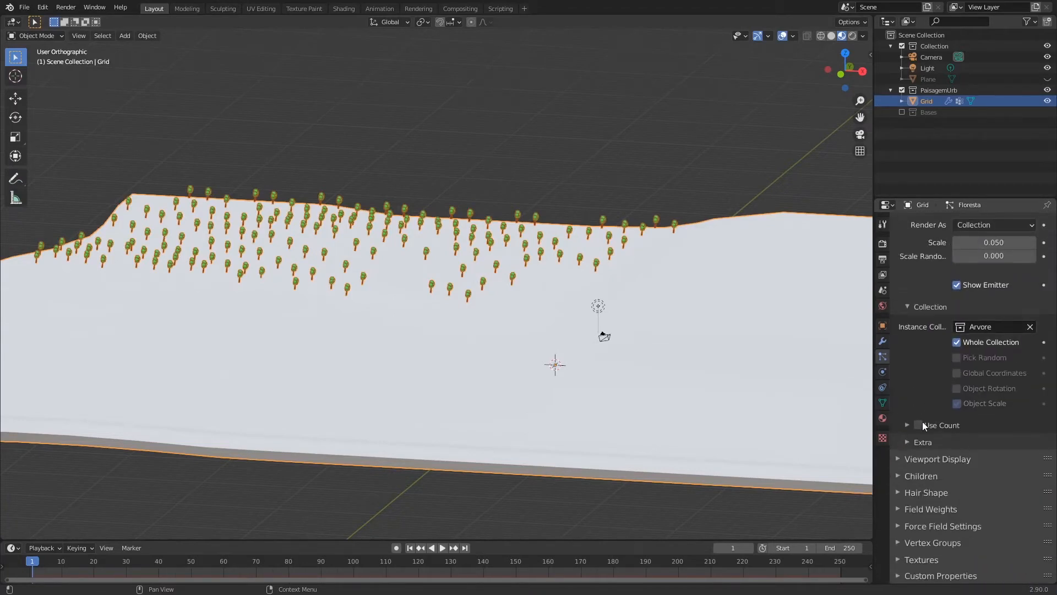
scroll(931, 319, up, 3)
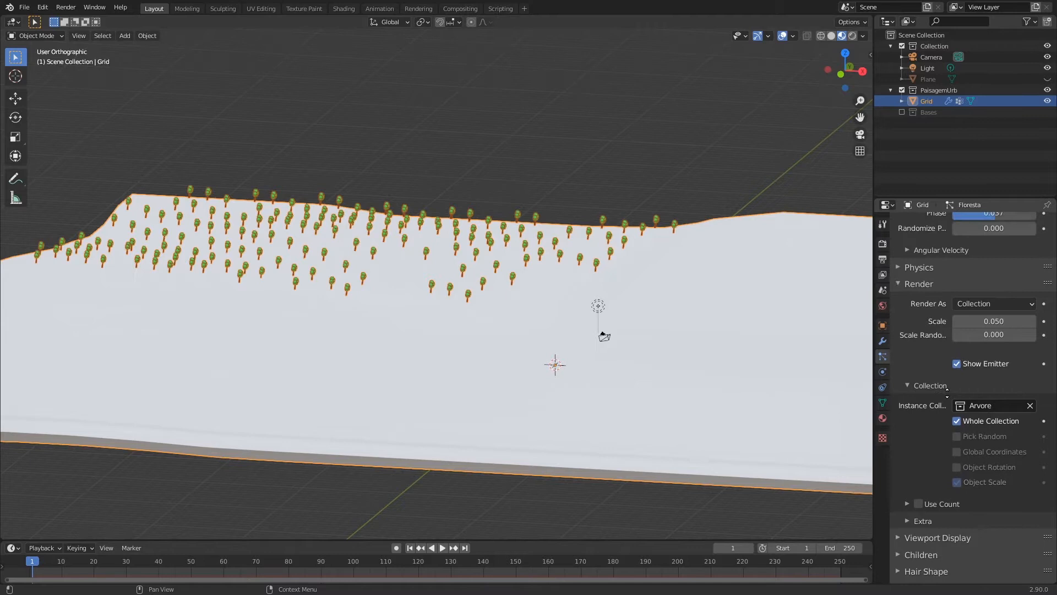
drag(989, 321, 1042, 335)
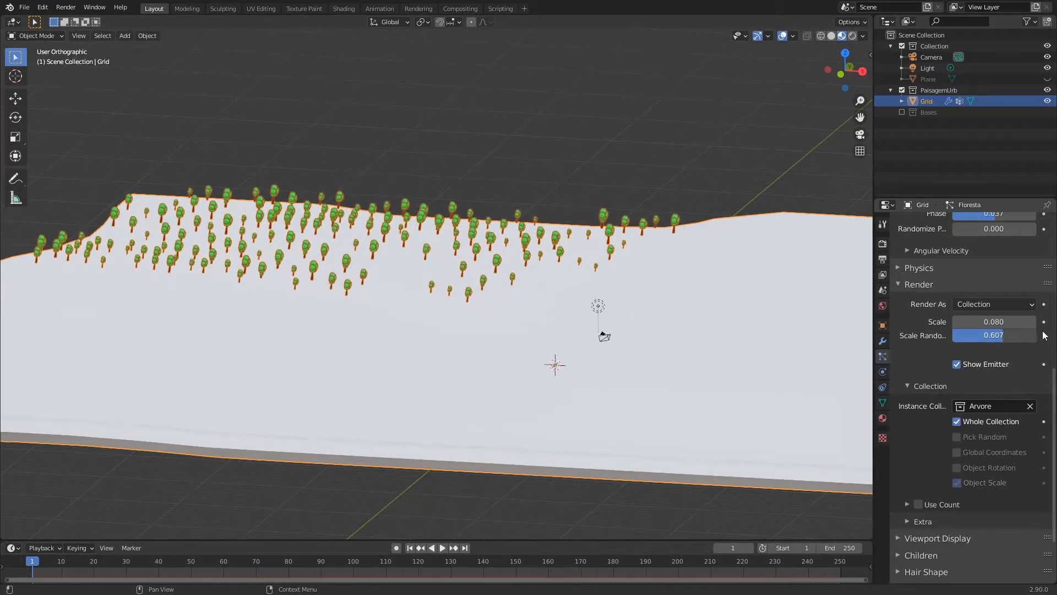
key(ctrl+s)
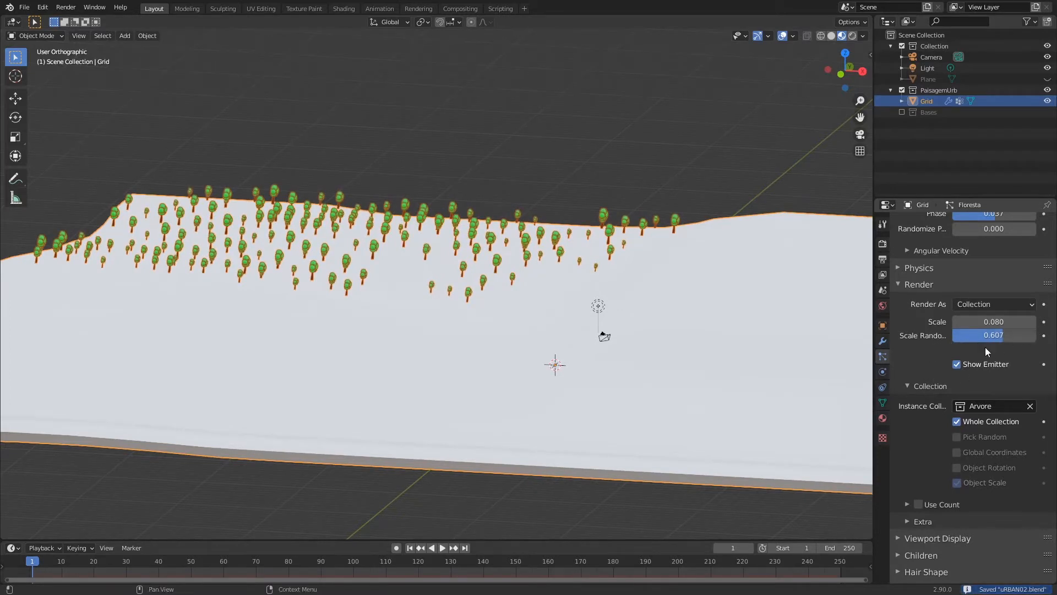
drag(987, 336, 960, 345)
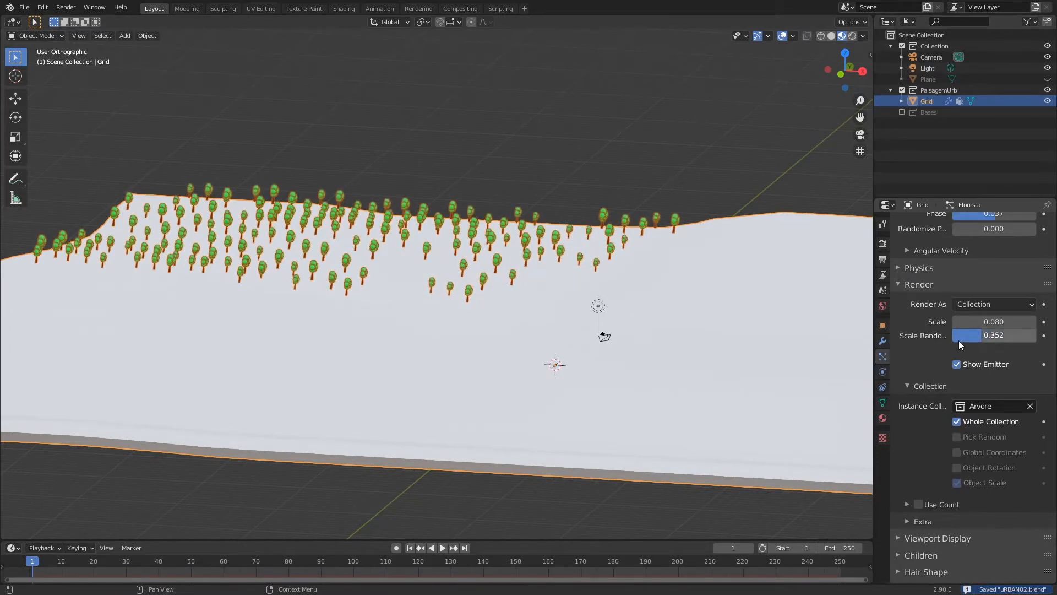
middle_drag(689, 259, 667, 262)
key(ctrl+s)
Check the scene through the camera and switch the viewport to solid shading.
key(KP_0)
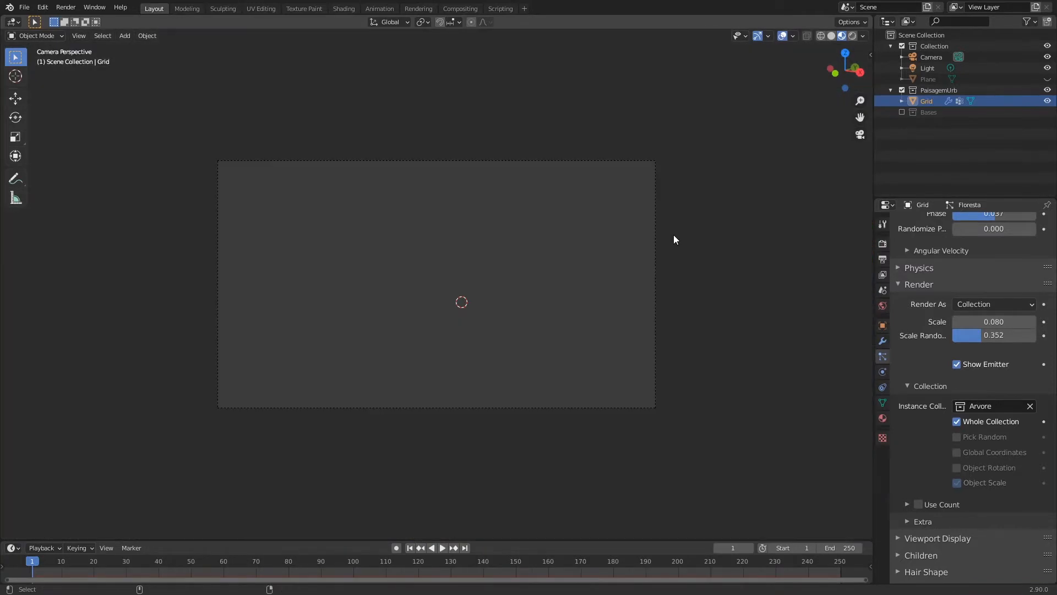
click(832, 36)
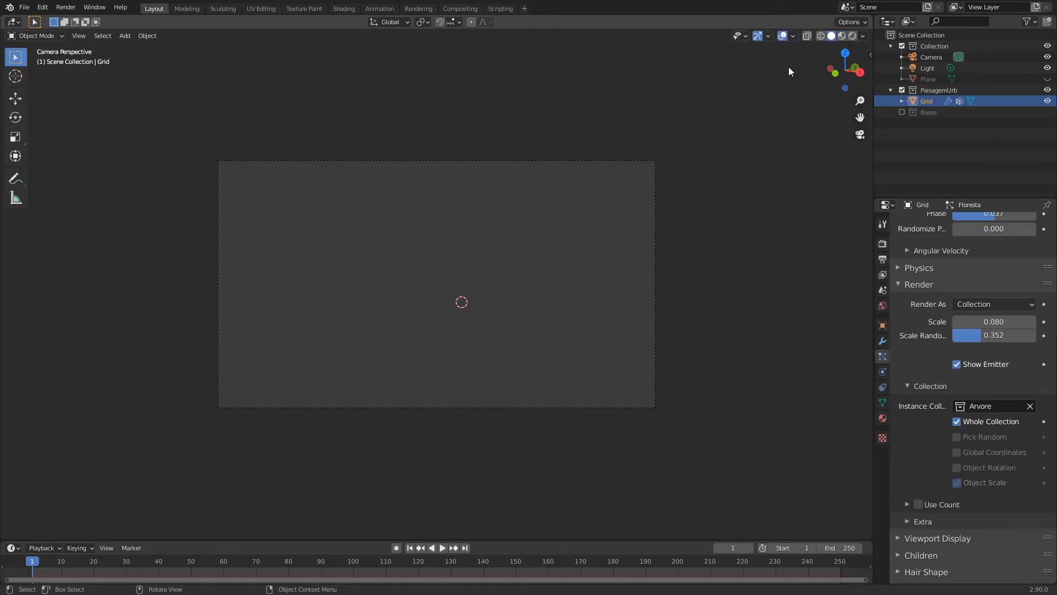
key(KP_0)
middle_drag(698, 210, 649, 239)
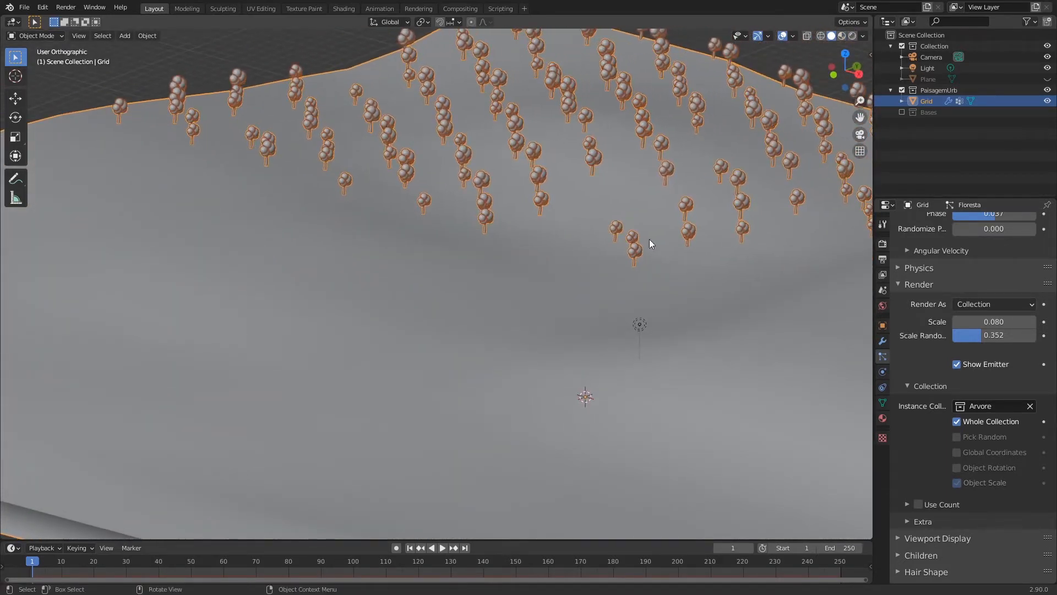
Set the camera's clip end to 5000 m, look through the camera and save the file.
click(944, 57)
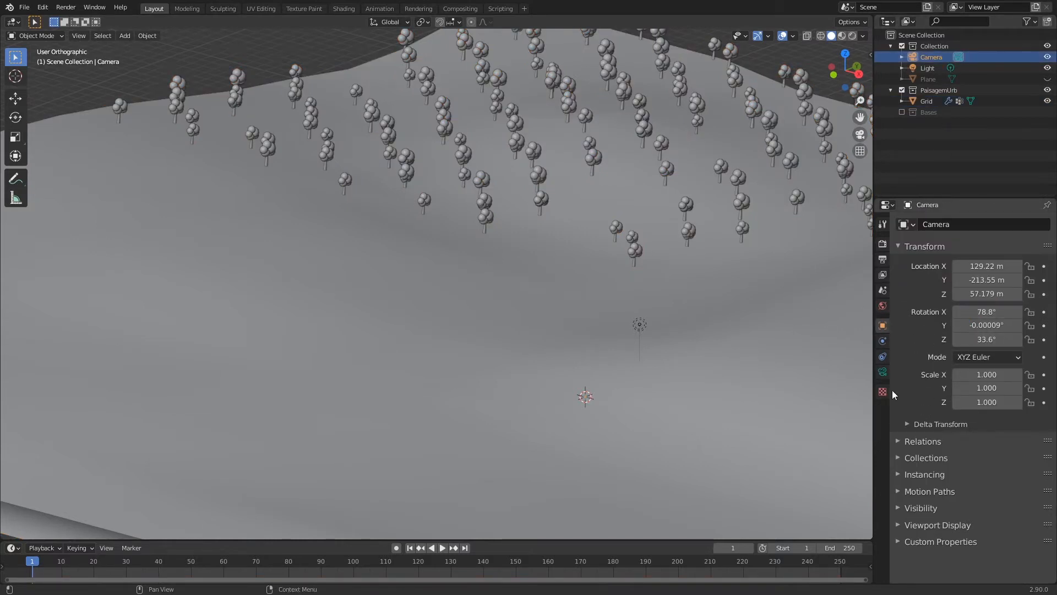
click(882, 372)
click(1002, 377)
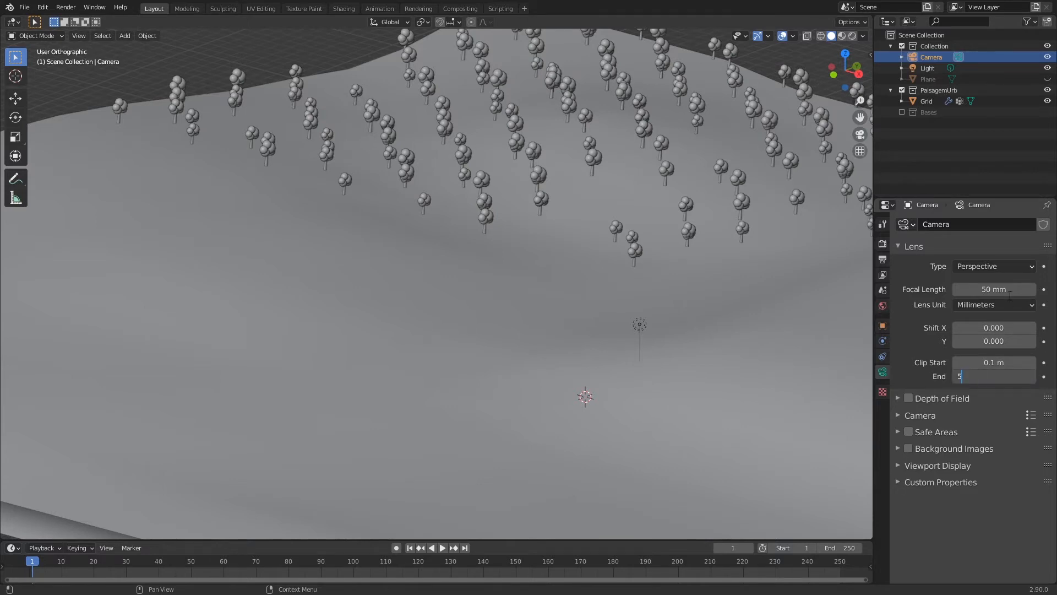
key(Return)
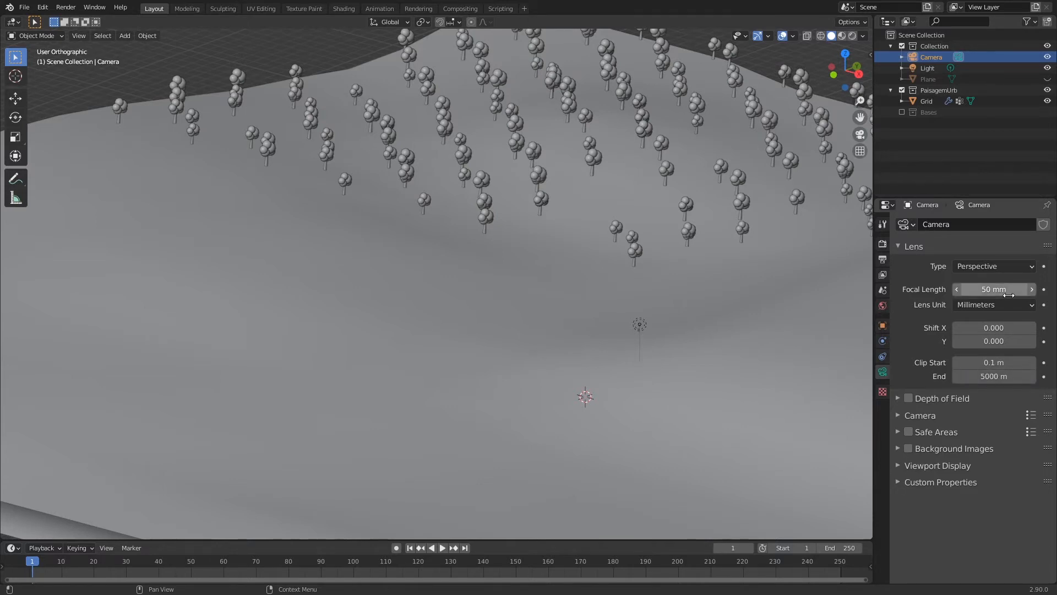
key(KP_0)
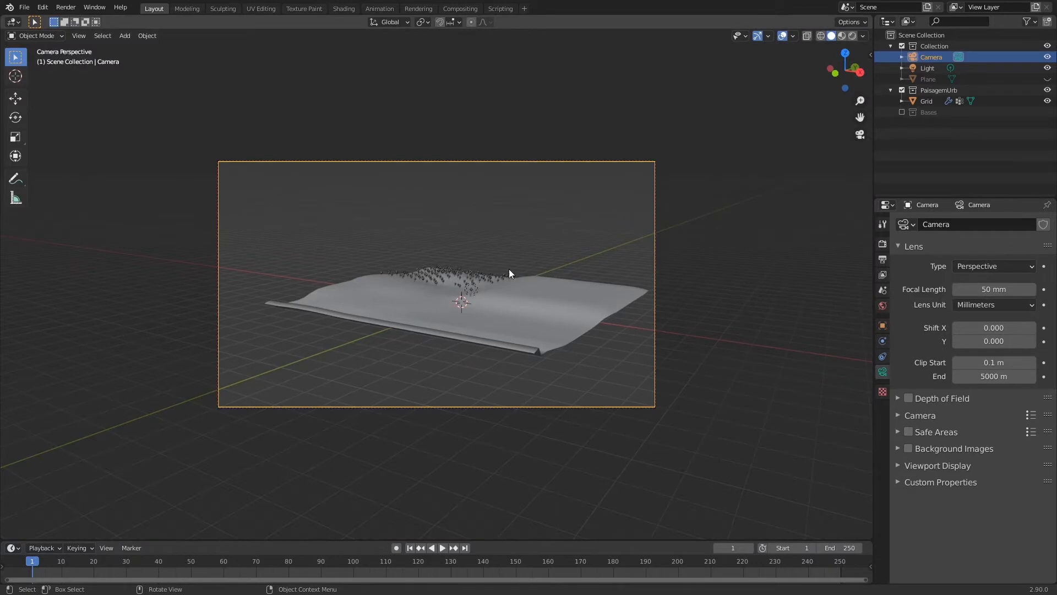
key(ctrl+s)
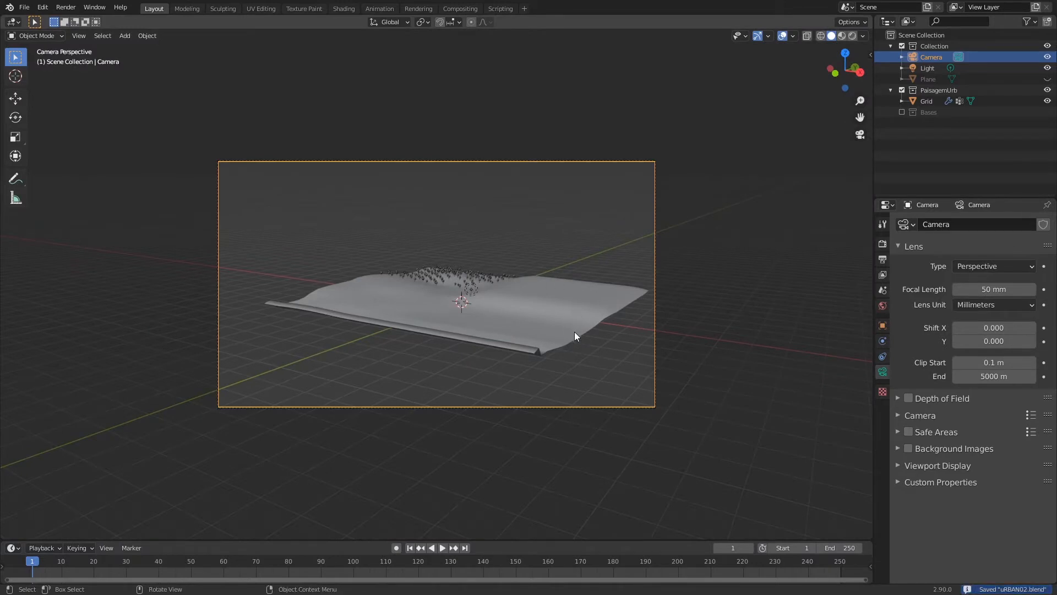
Lock the camera to the view and bring it slightly closer to the terrain.
key(n)
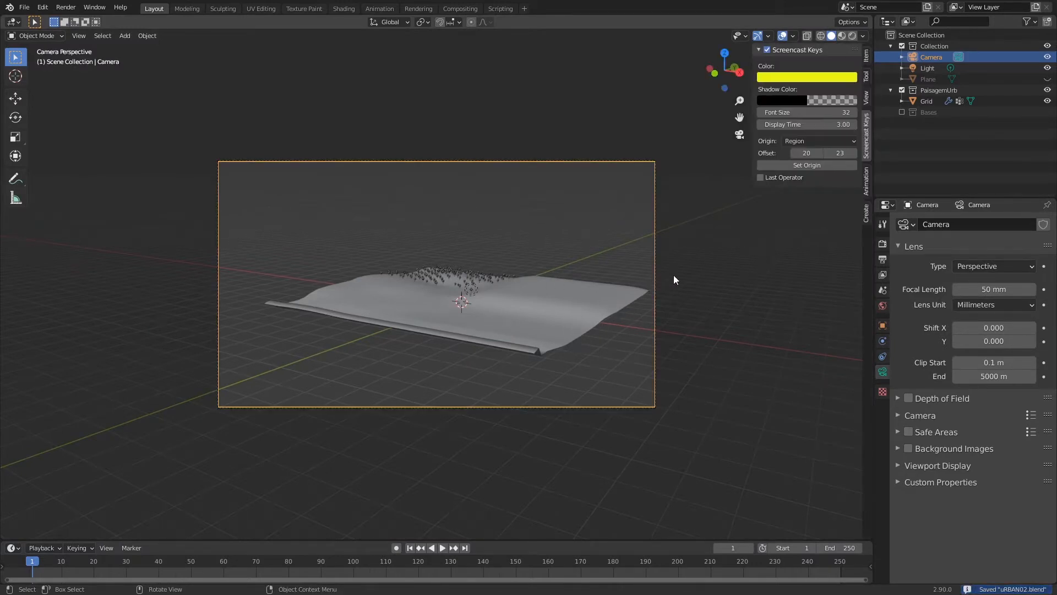
click(867, 94)
click(802, 185)
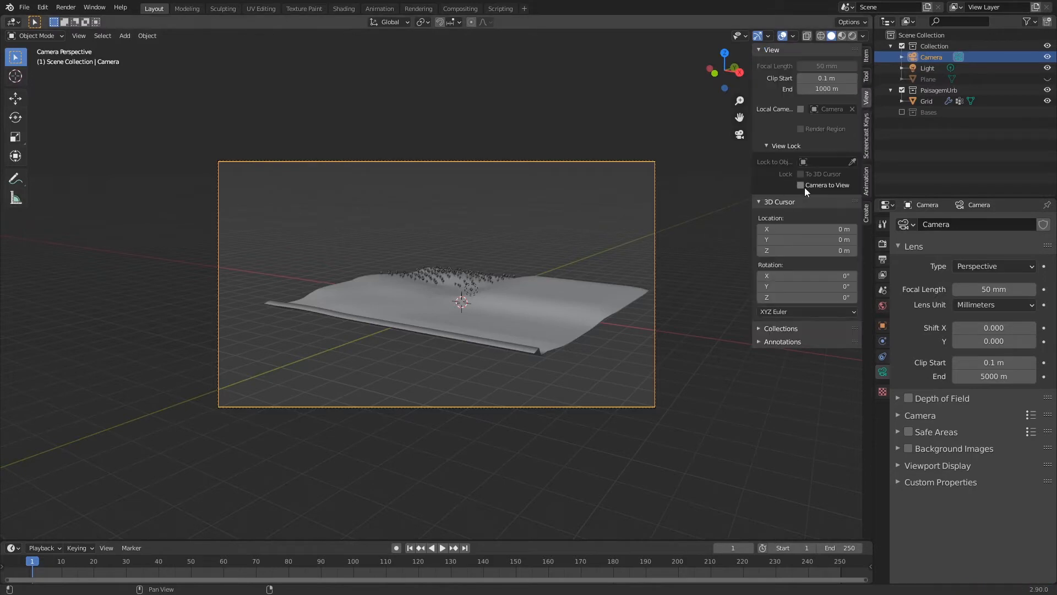
scroll(541, 273, up, 1)
scroll(542, 273, up, 1)
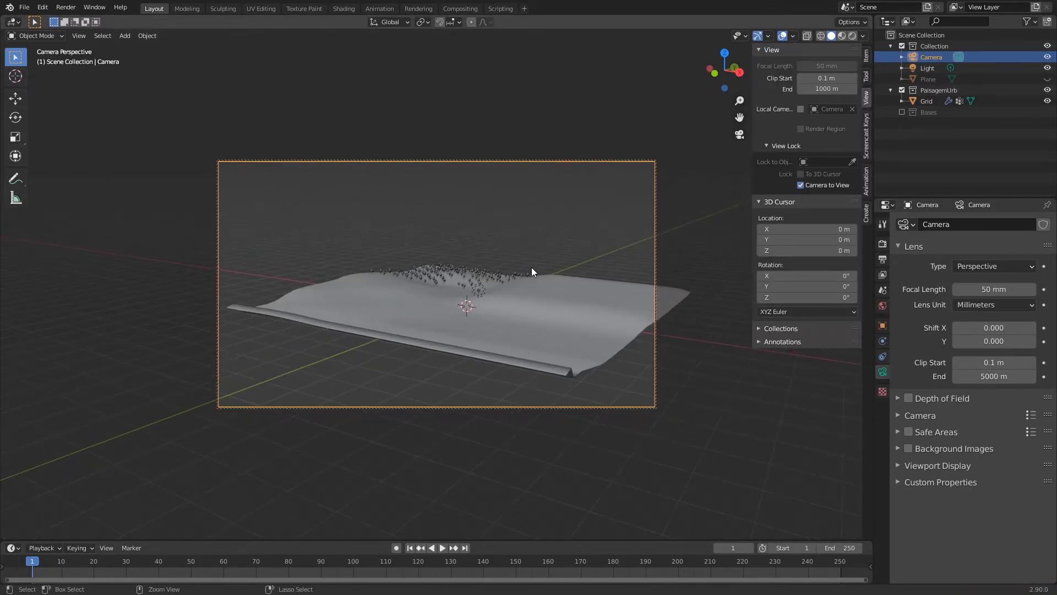
From the top view, move the camera over the terrain's front edge, about -71 m in X and 138 m in Y.
key(KP_3)
ctrl+middle_drag(570, 201, 570, 382)
key(KP_7)
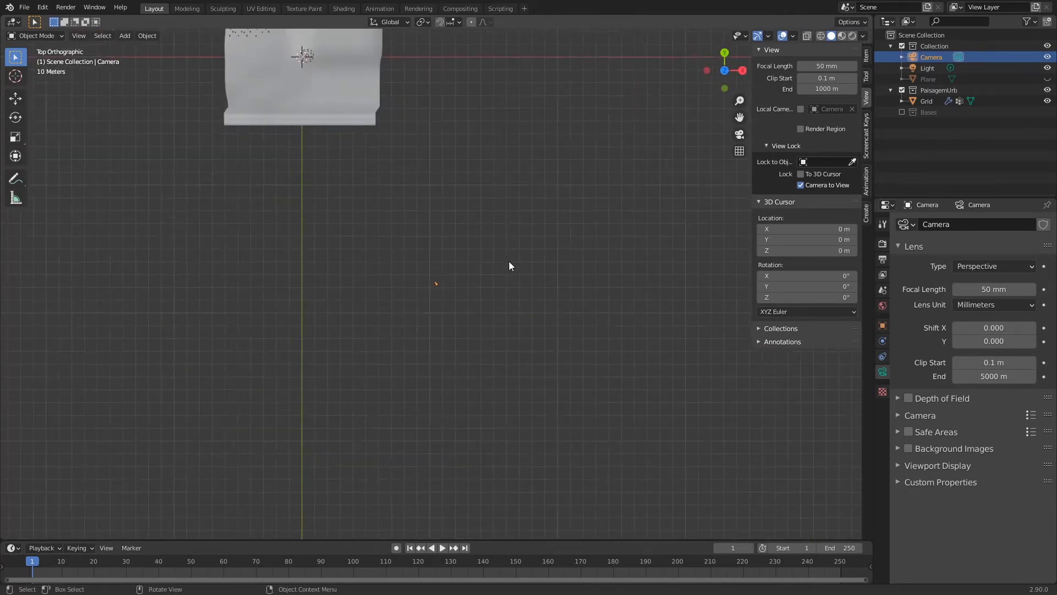
key(g)
click(404, 79)
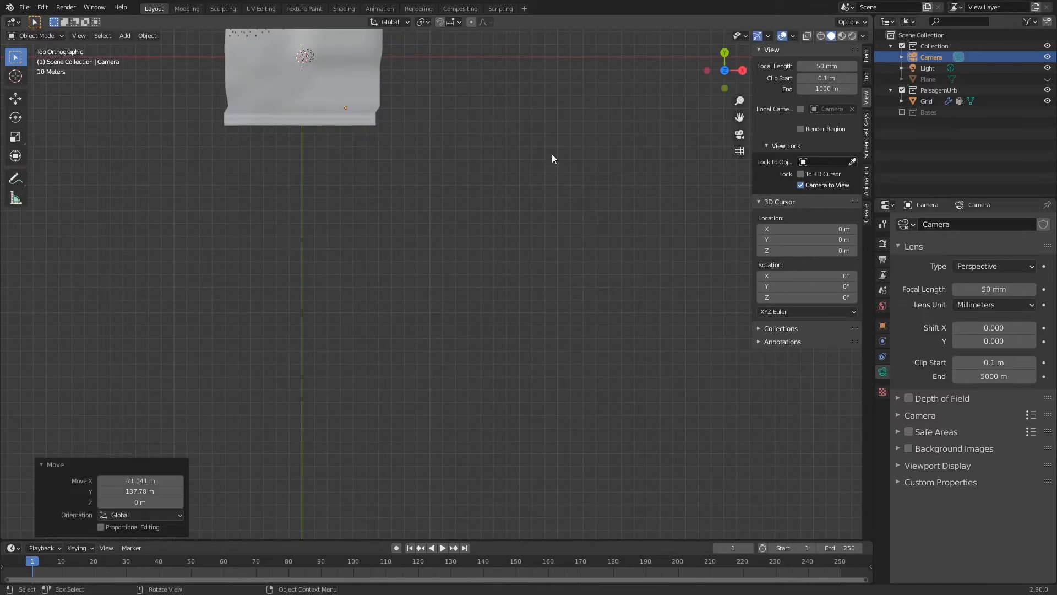
From the right side view, lower the camera about 42 m and shift it about 4.7 m in Y.
key(KP_3)
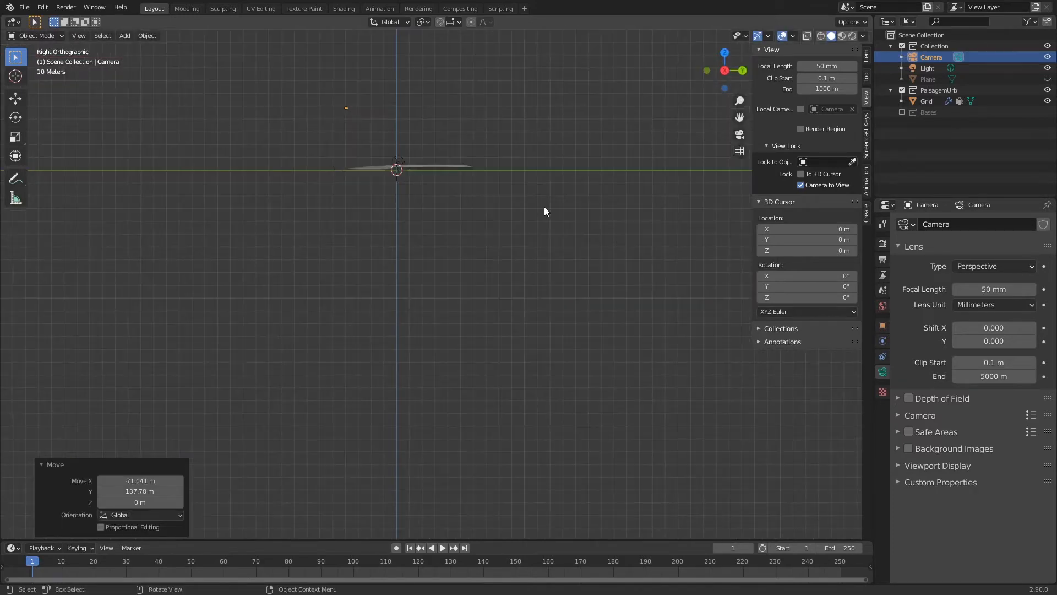
key(g)
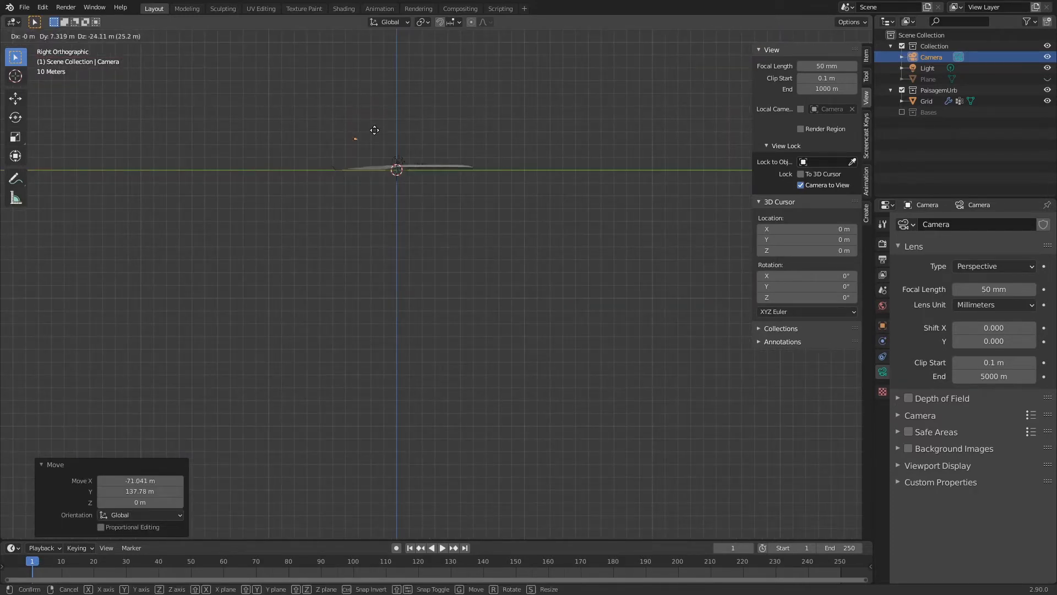
click(369, 147)
key(KP_Decimal)
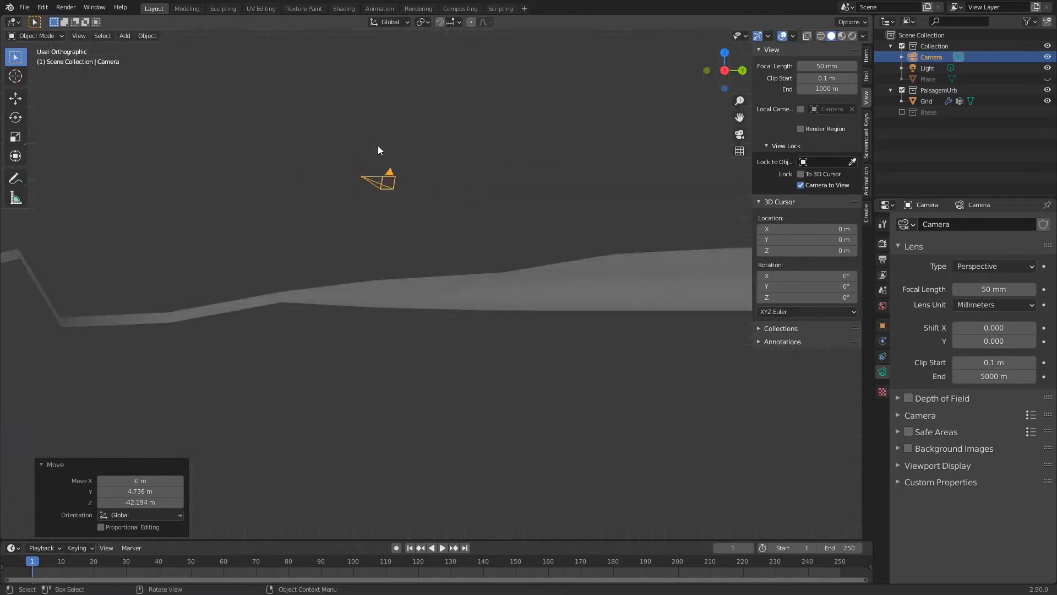
Reframe the camera view so the tree-covered hill sits across the shot, and save the file.
ctrl+middle_drag(541, 192, 563, 286)
key(KP_0)
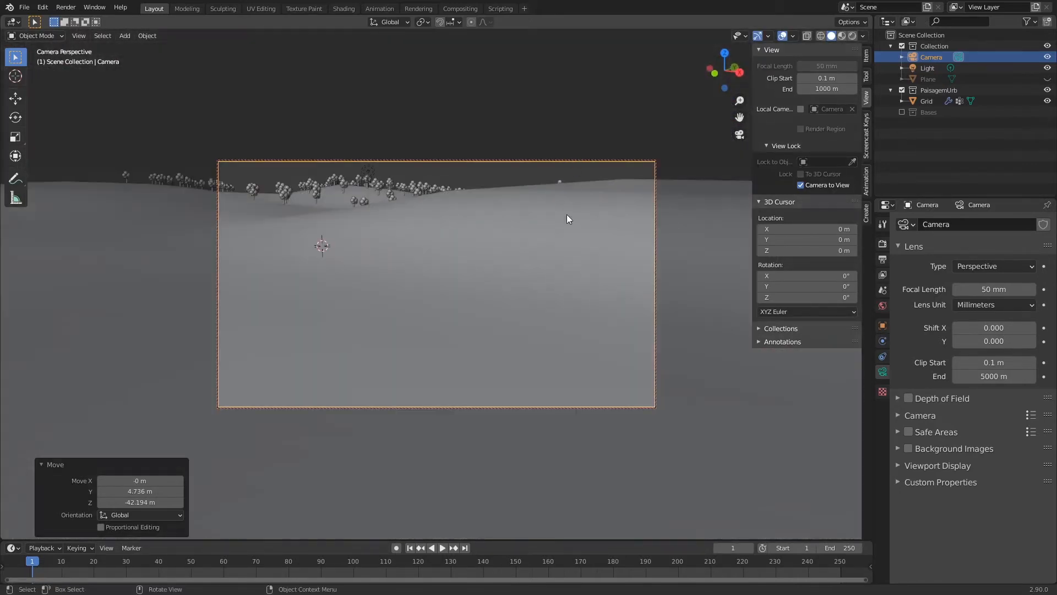
middle_drag(555, 227, 541, 247)
key(ctrl+s)
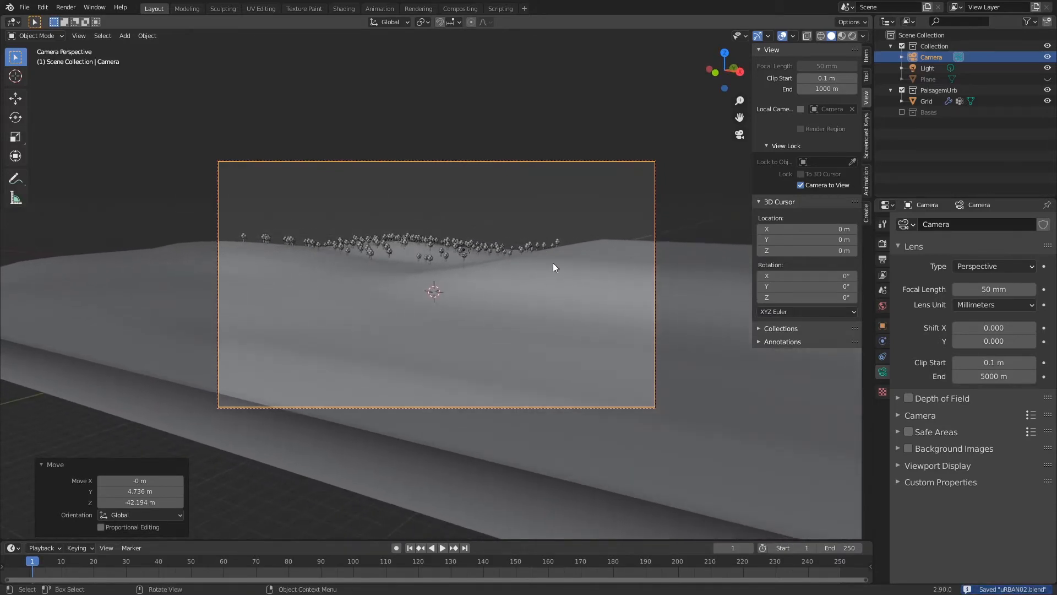
Leave the camera view and set the terrain grid's tree particle count to 150.
key(KP_0)
shift+middle_drag(653, 123, 555, 439)
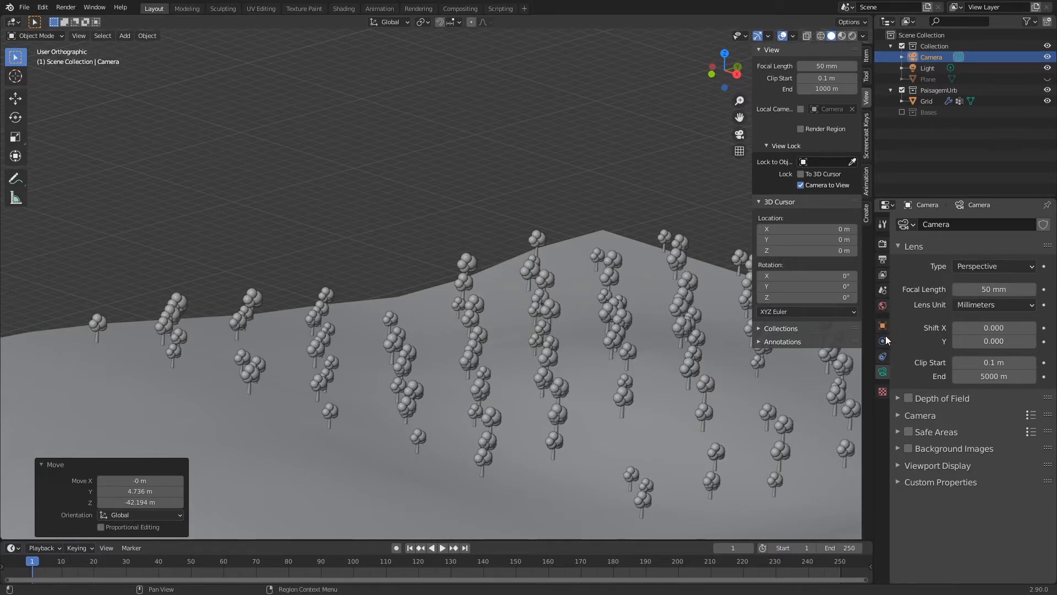
click(666, 286)
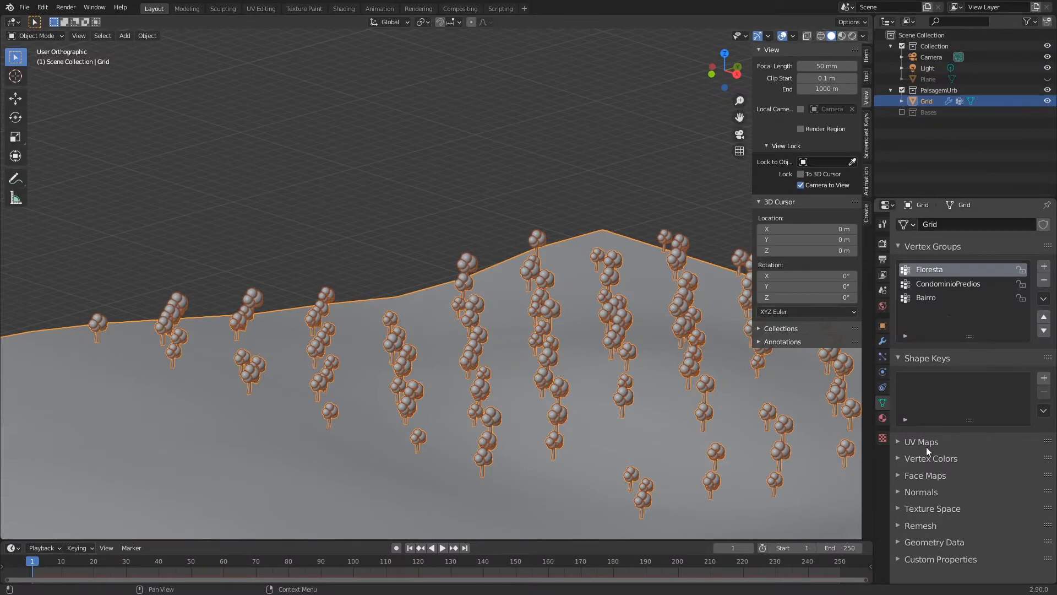
click(882, 357)
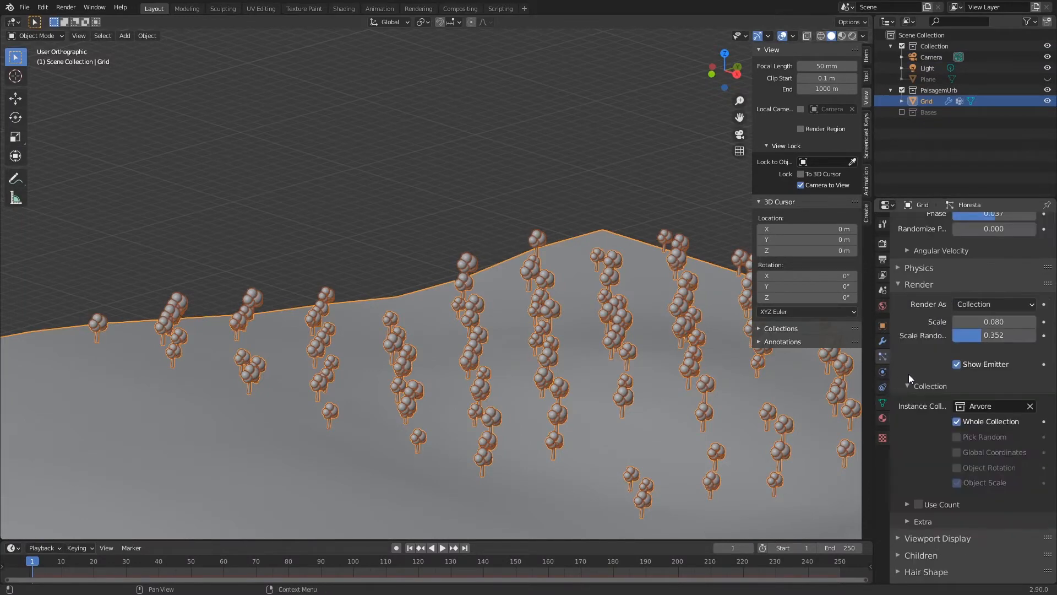
scroll(937, 386, down, 5)
click(1003, 267)
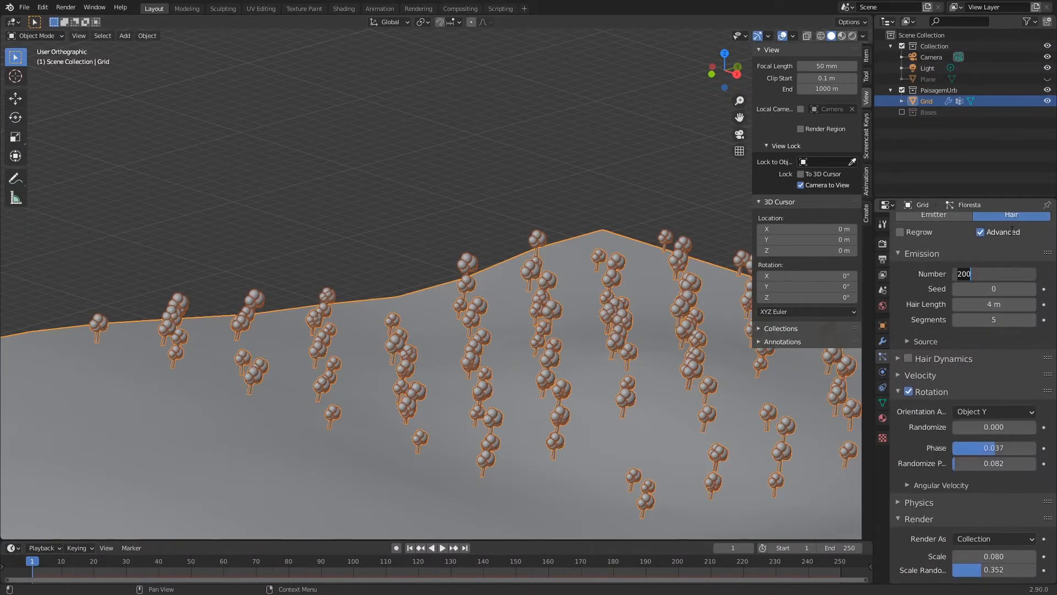
text(150)
key(Return)
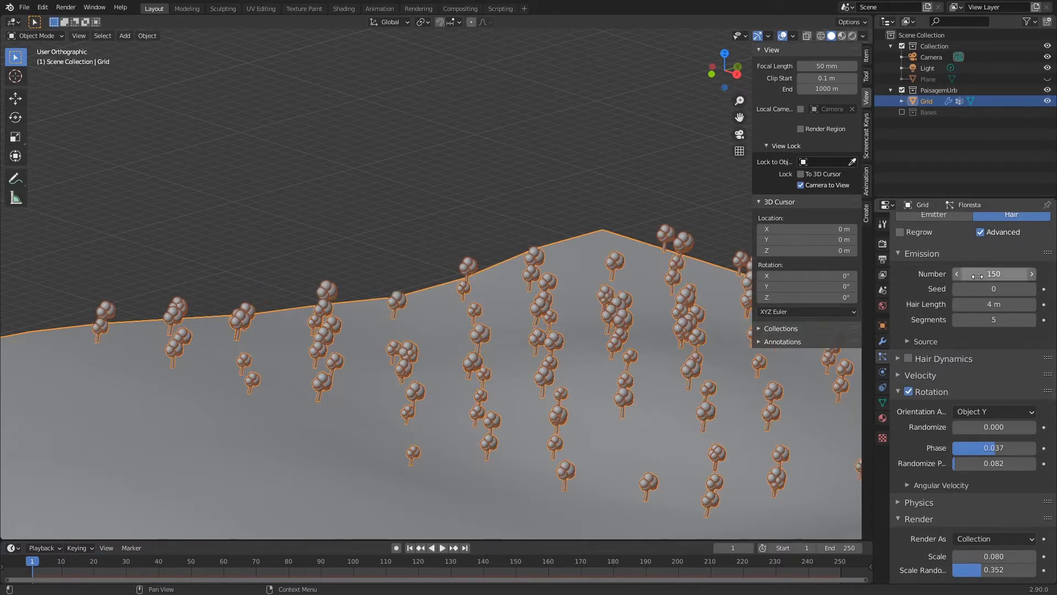
Try emitting the Floresta trees from the grid's vertices and from its volume.
scroll(972, 330, up, 4)
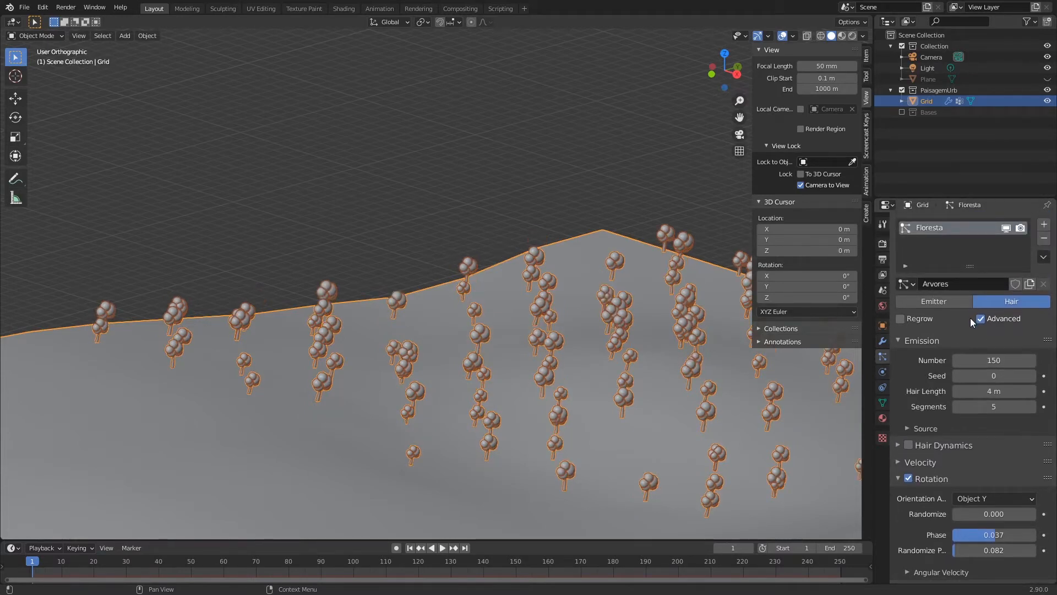
scroll(939, 253, down, 5)
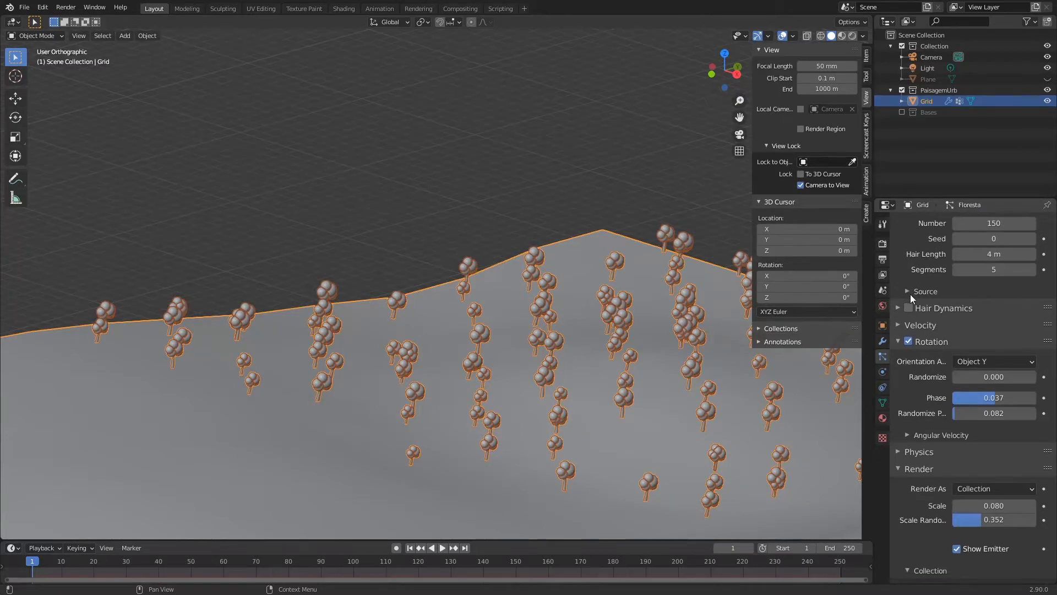
click(914, 292)
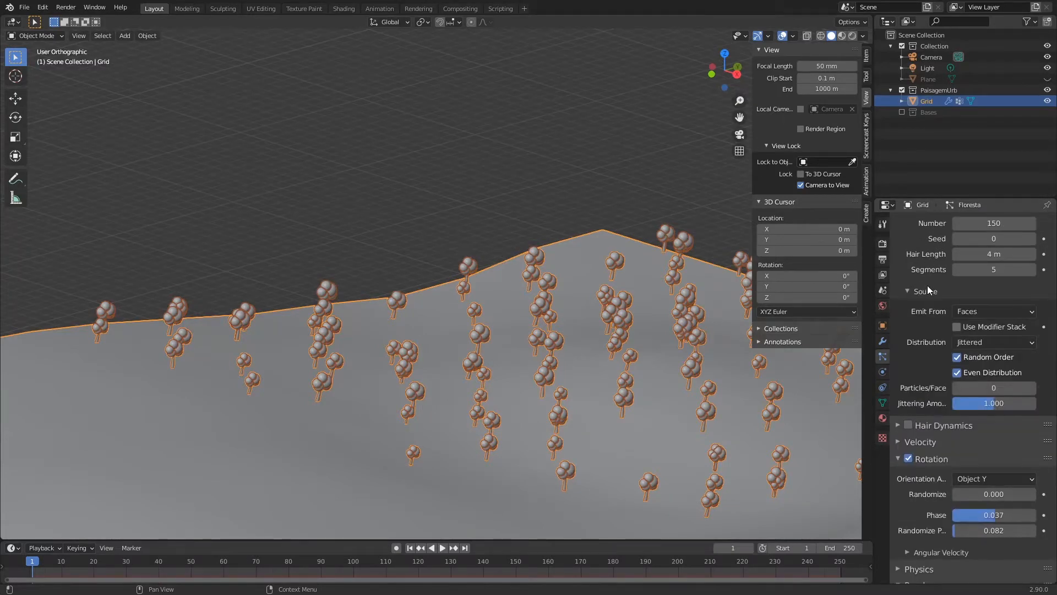
click(984, 312)
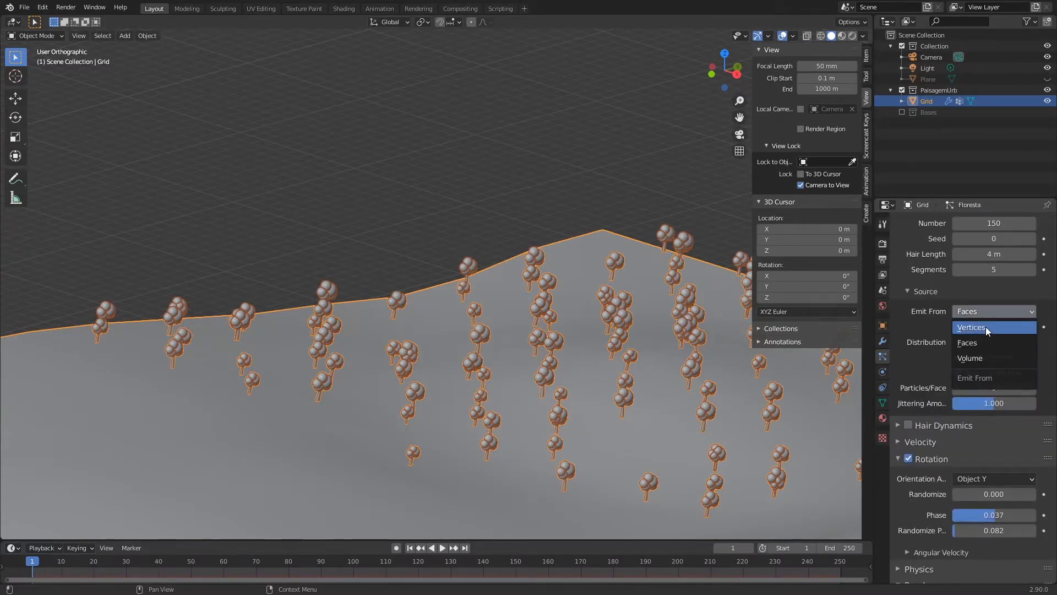
click(985, 327)
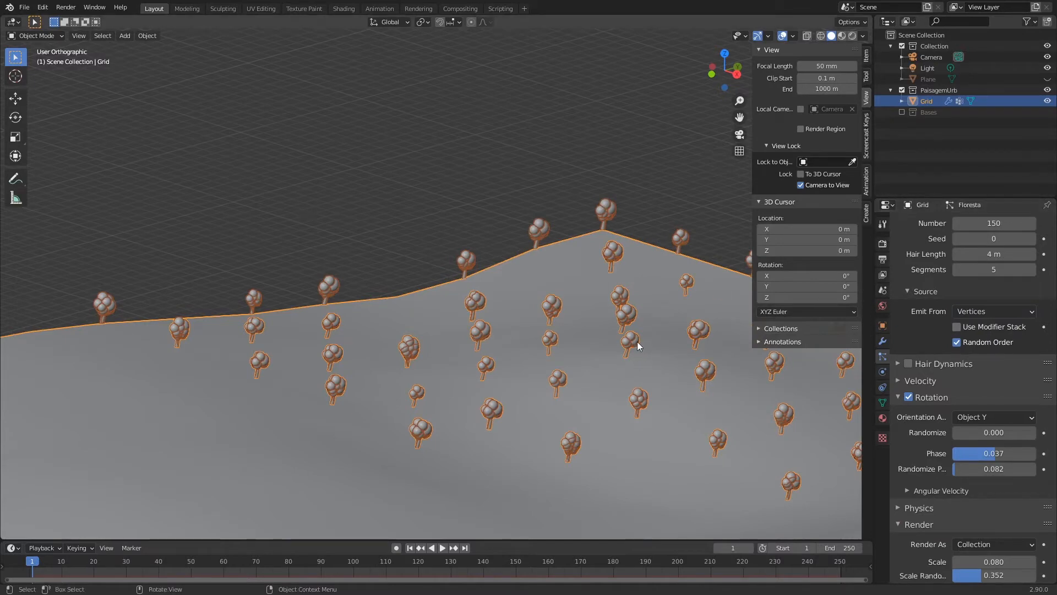
mouse_move(650, 318)
middle_down()
mouse_move(681, 338)
mouse_move(655, 325)
middle_up()
click(983, 312)
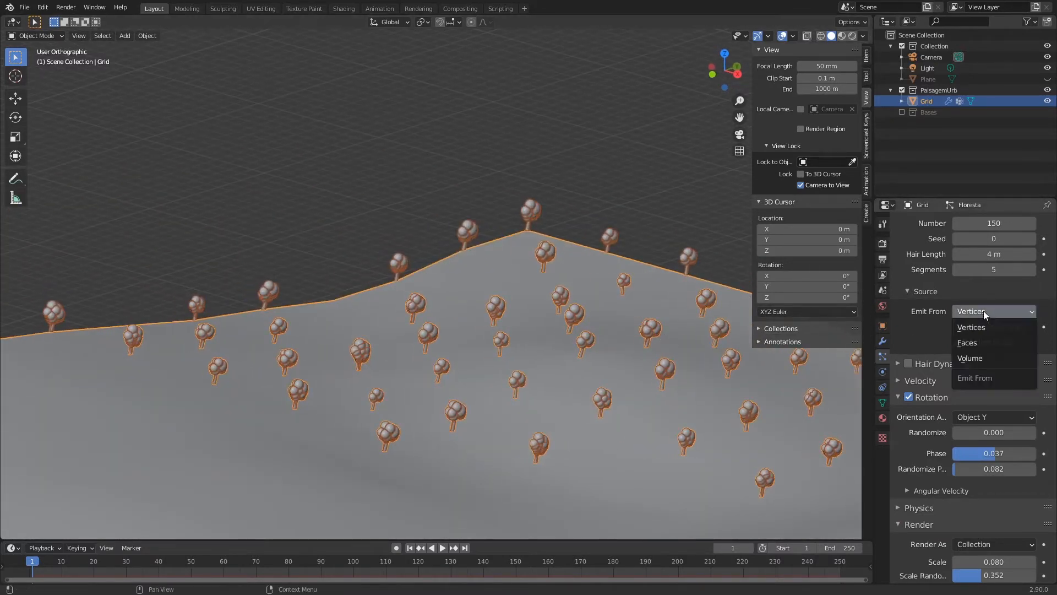
click(986, 359)
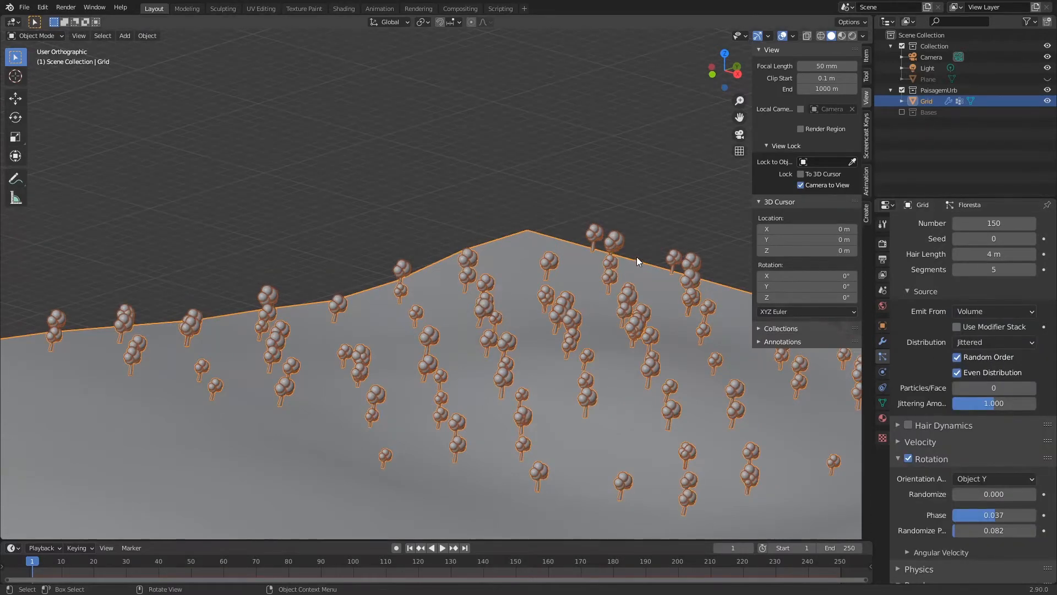
scroll(626, 253, down, 4)
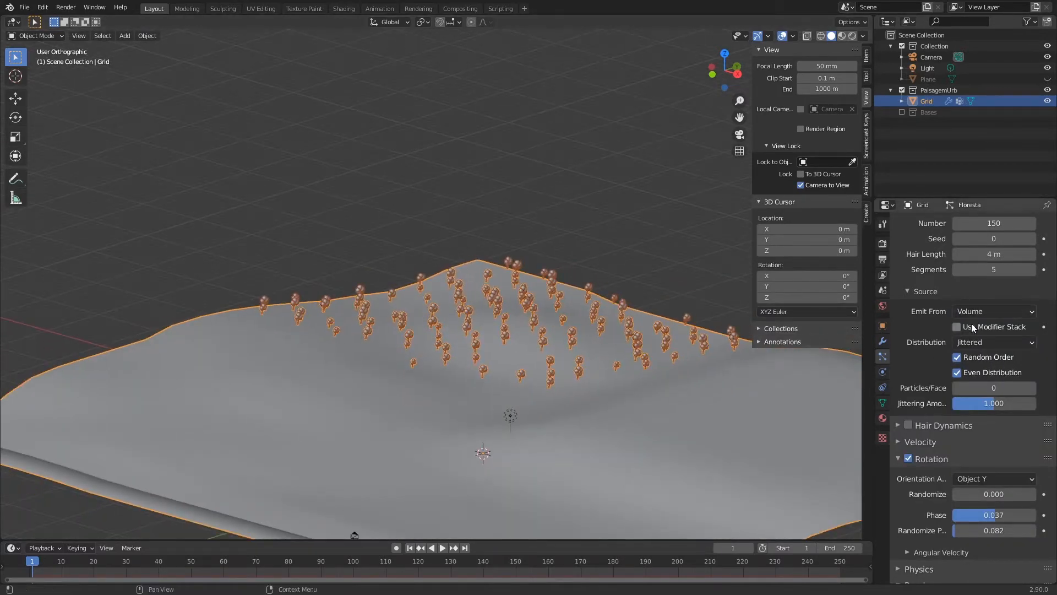
Set the tree particles to emit from Faces with a Random distribution.
click(986, 311)
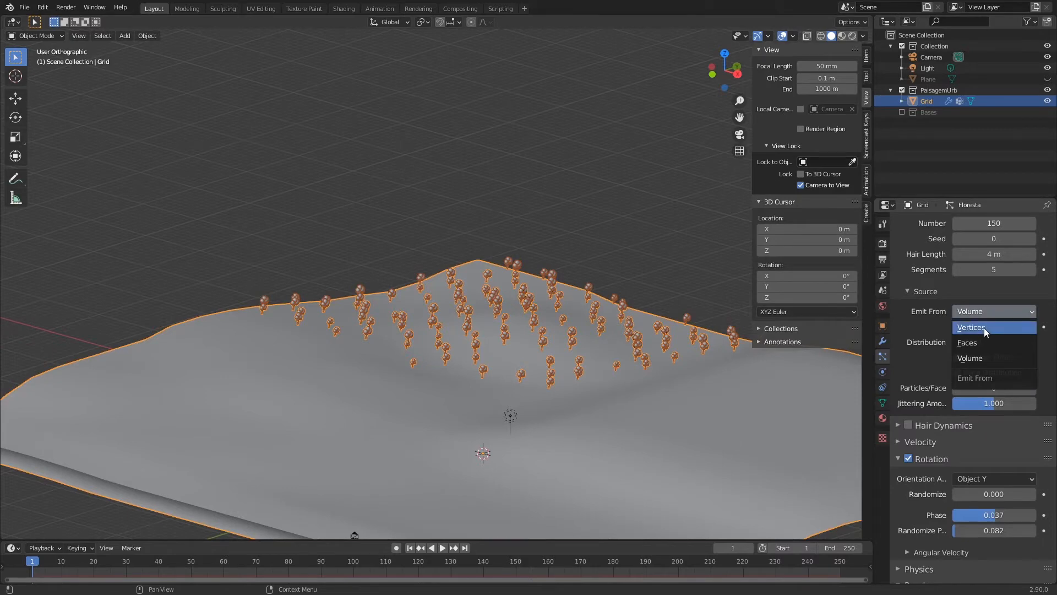
click(986, 342)
click(997, 342)
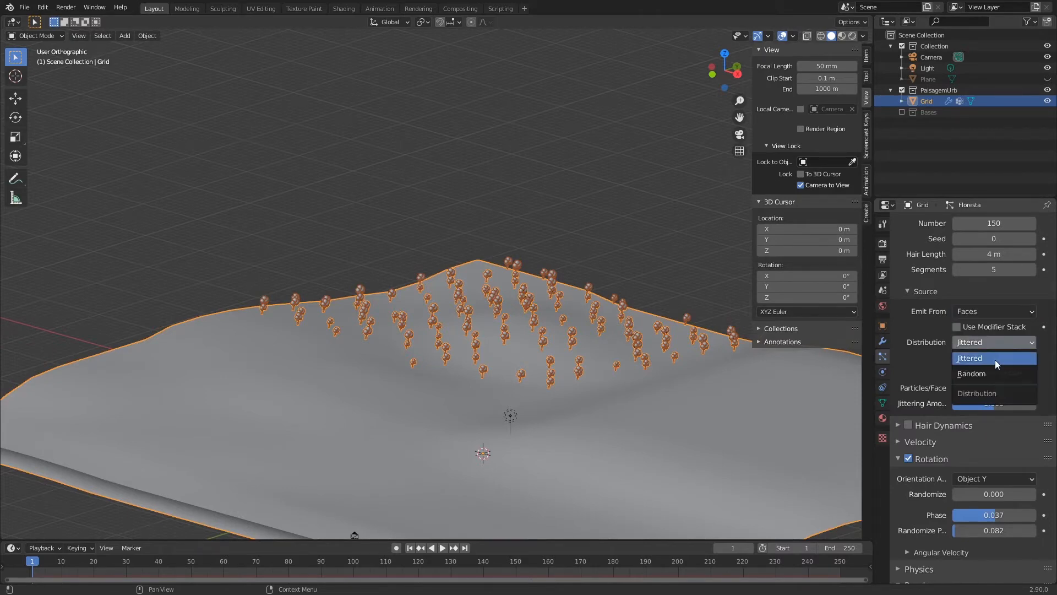
click(995, 358)
middle_drag(670, 344, 695, 364)
Enable Interpolated children for the tree particles, with display and render amounts of 50.
scroll(941, 467, down, 7)
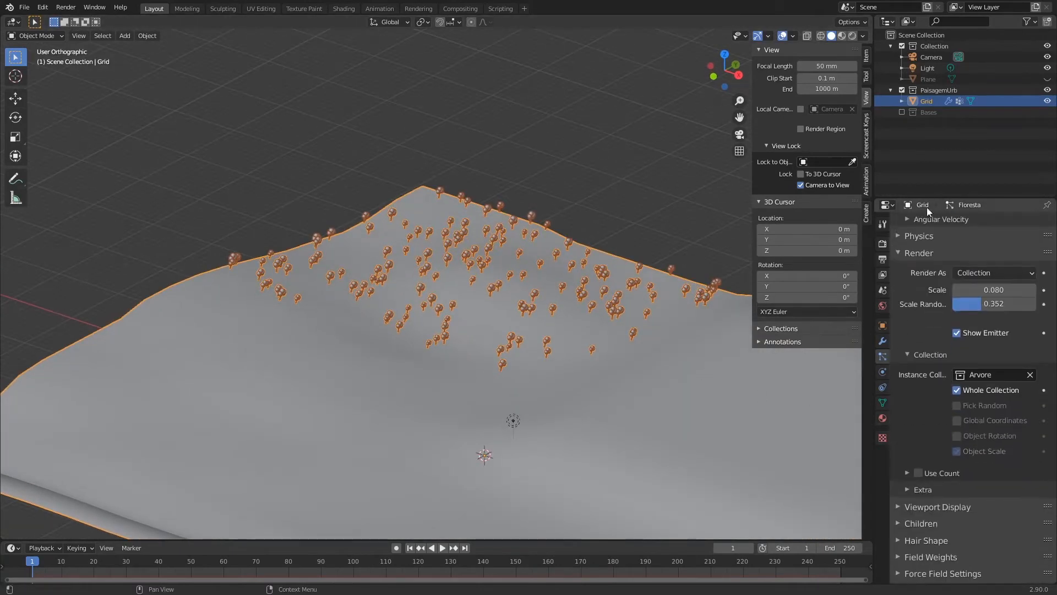
middle_drag(940, 389, 931, 275)
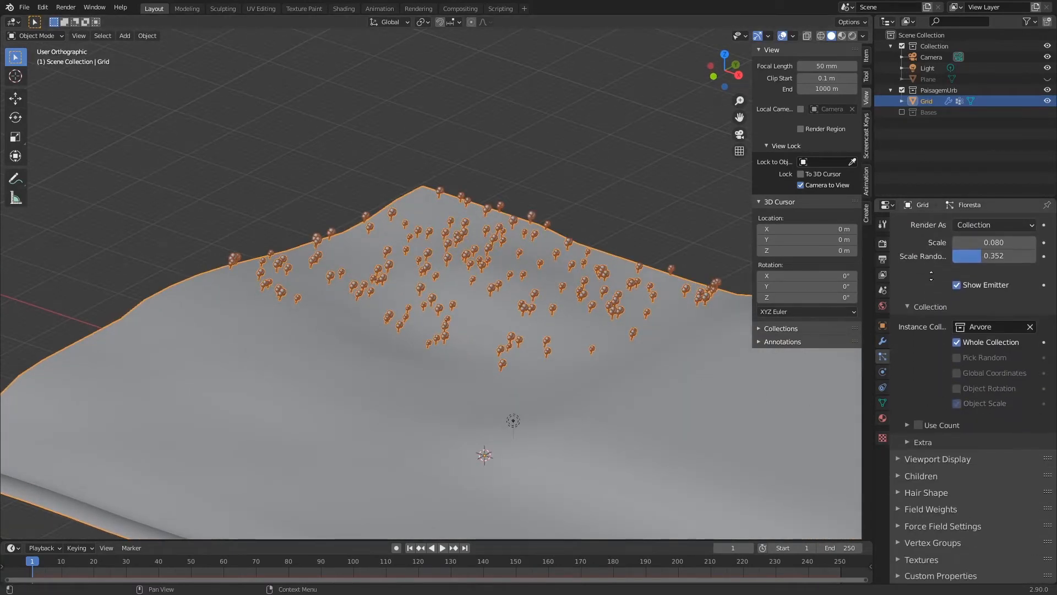
click(914, 477)
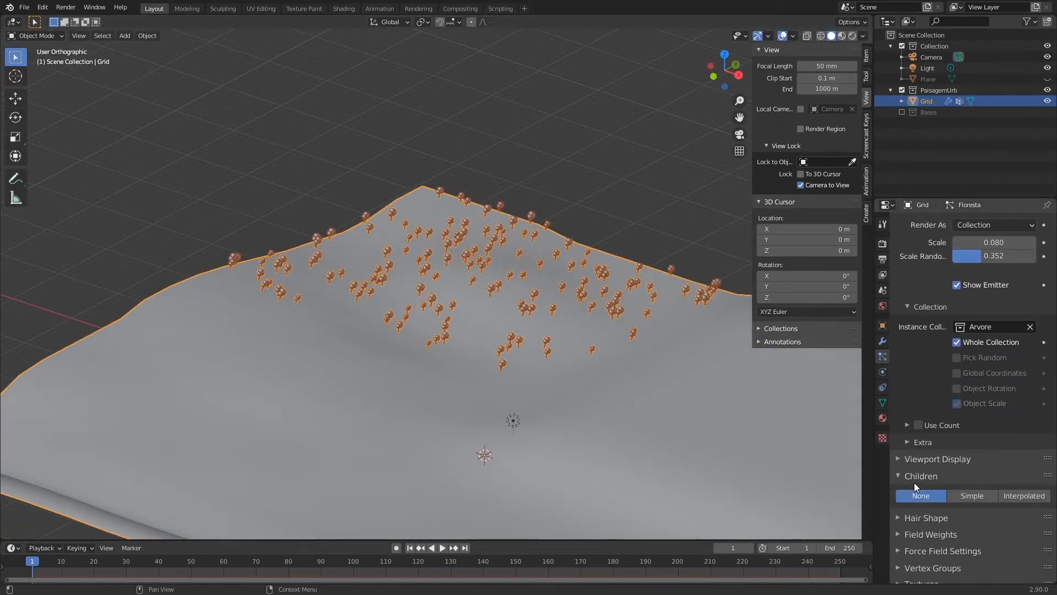
click(1018, 496)
click(994, 514)
text(50)
key(Return)
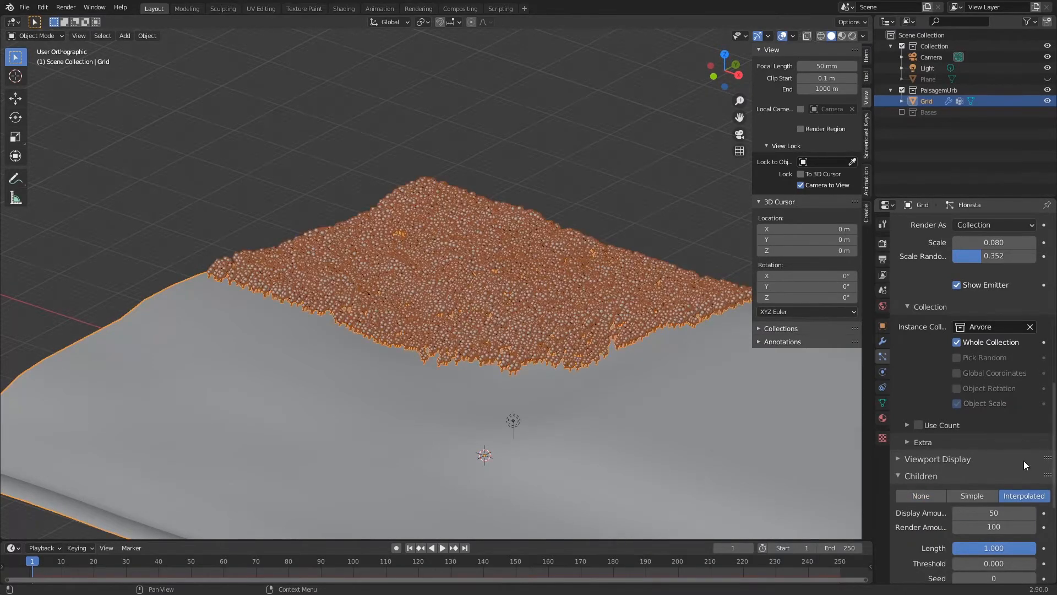
click(995, 527)
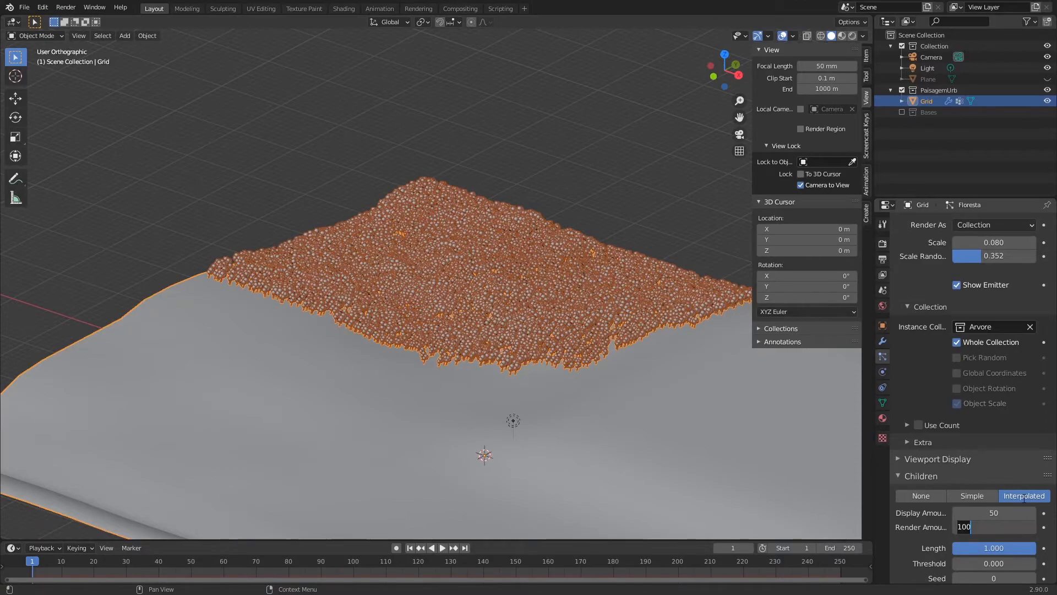
text(50)
key(Return)
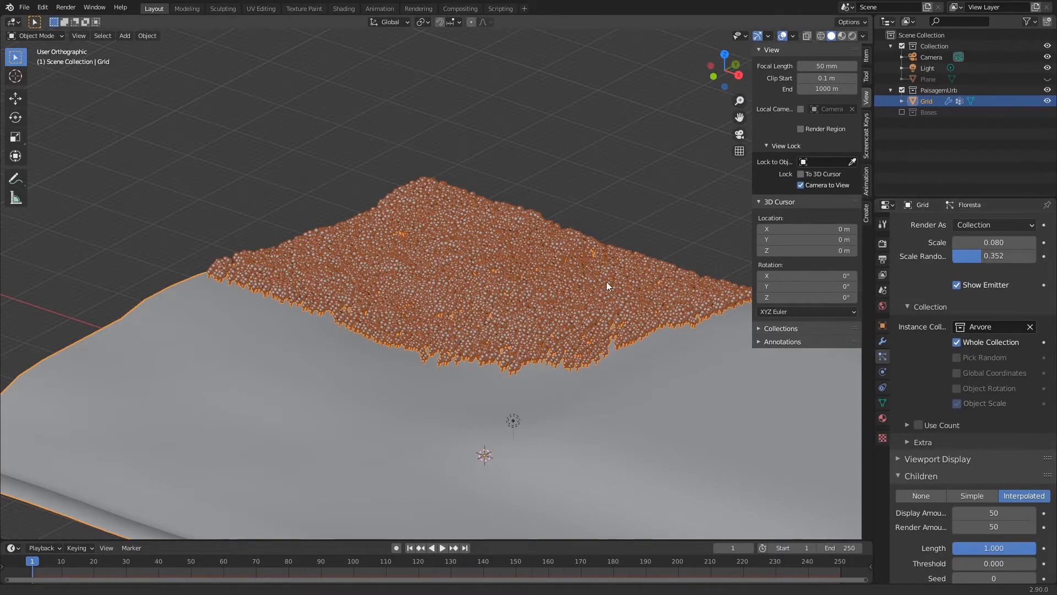
Reduce the tree children's display and render amounts to 20 and save the file.
scroll(603, 297, up, 5)
middle_drag(601, 300, 582, 117)
click(987, 517)
text(30)
key(Return)
click(985, 513)
text(20)
key(Return)
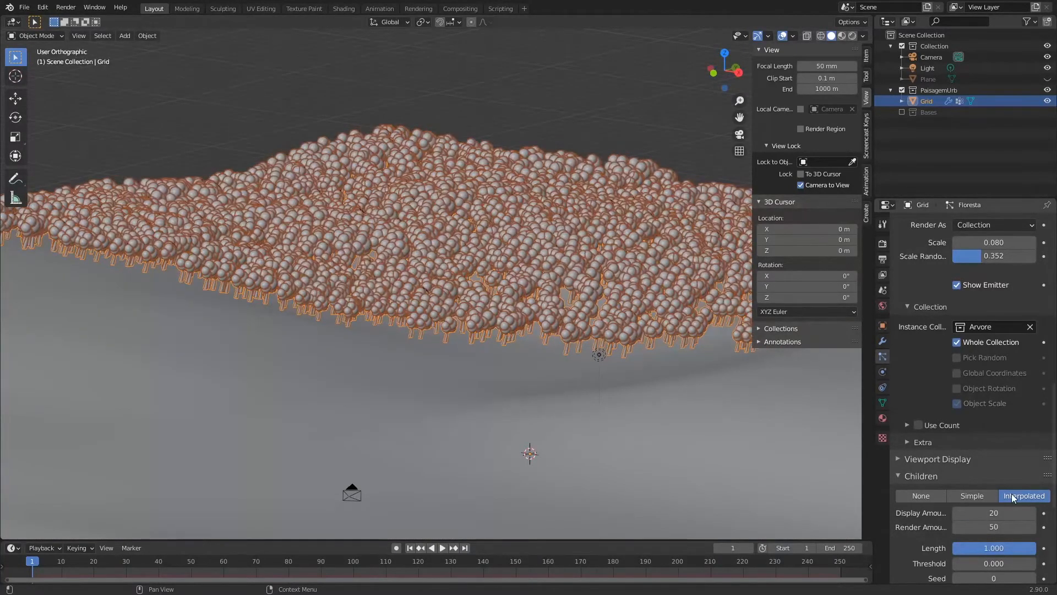
click(1012, 527)
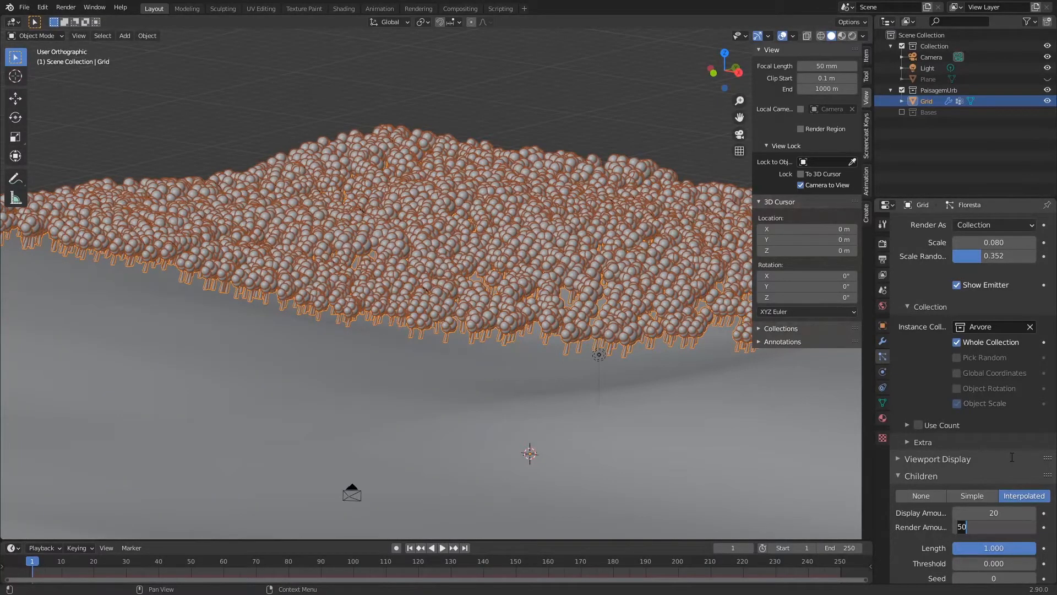
text(20)
key(Return)
key(ctrl+s)
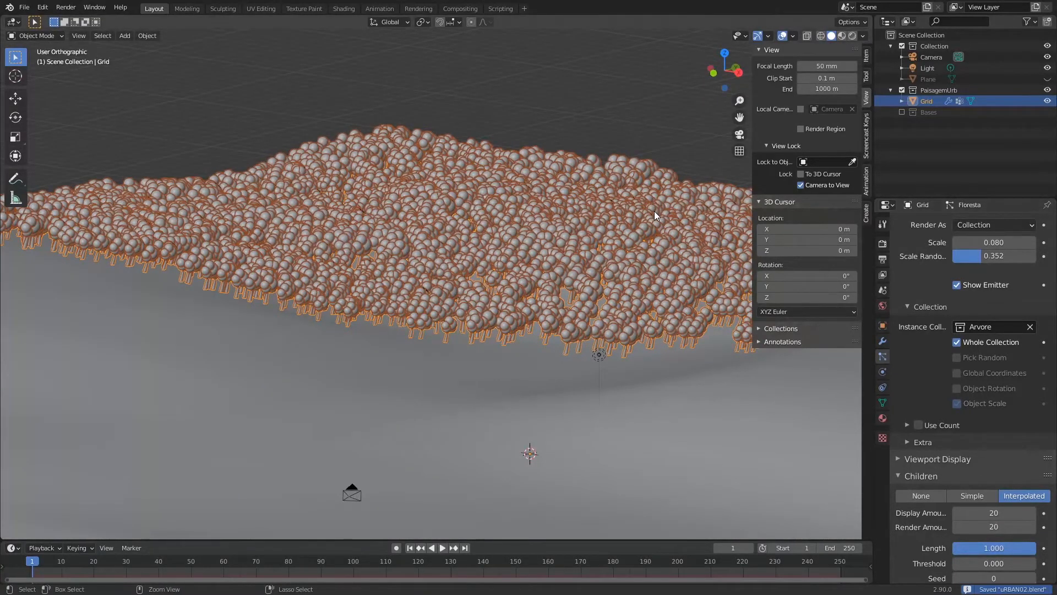
Set the render resolution scale to 50% and render a test image from the camera.
click(883, 259)
click(1038, 268)
text(50)
key(Return)
key(F12)
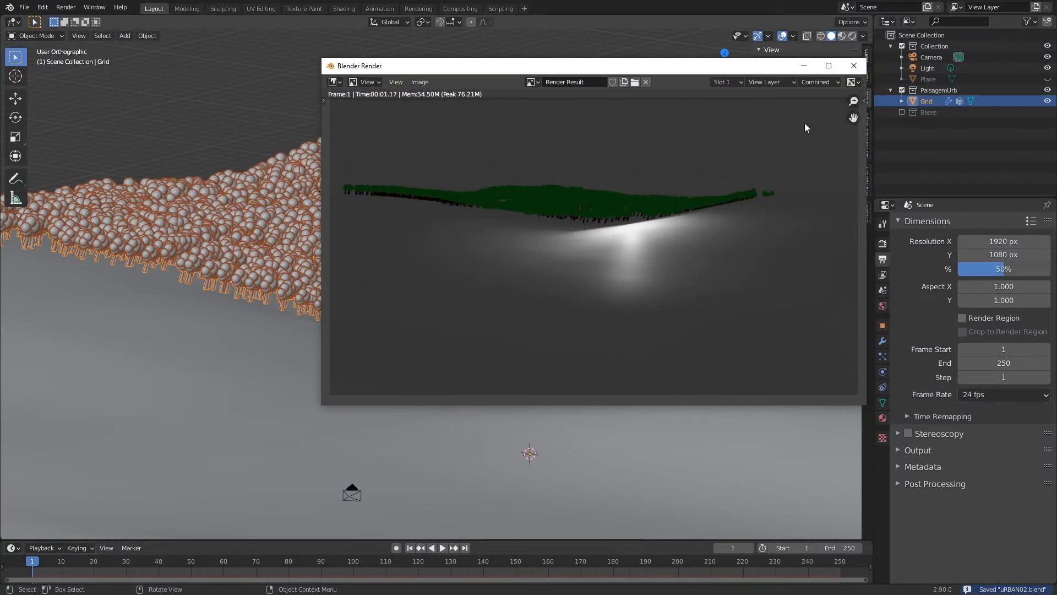
click(854, 66)
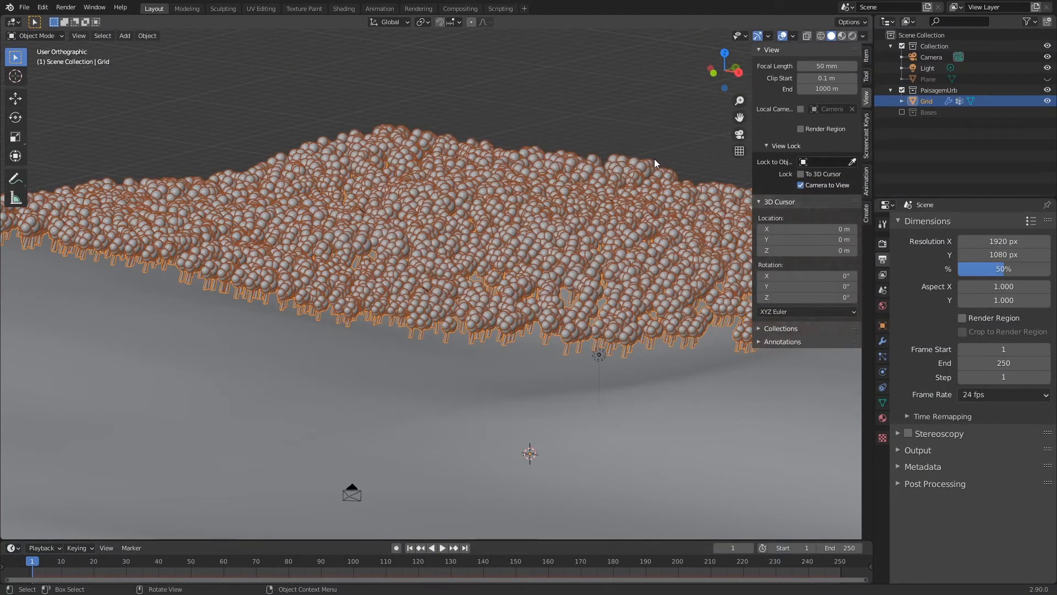
Move the light high above the forest, about 3.2 m in X, 7 m in Y and 18 m in Z.
scroll(636, 233, down, 4)
click(513, 317)
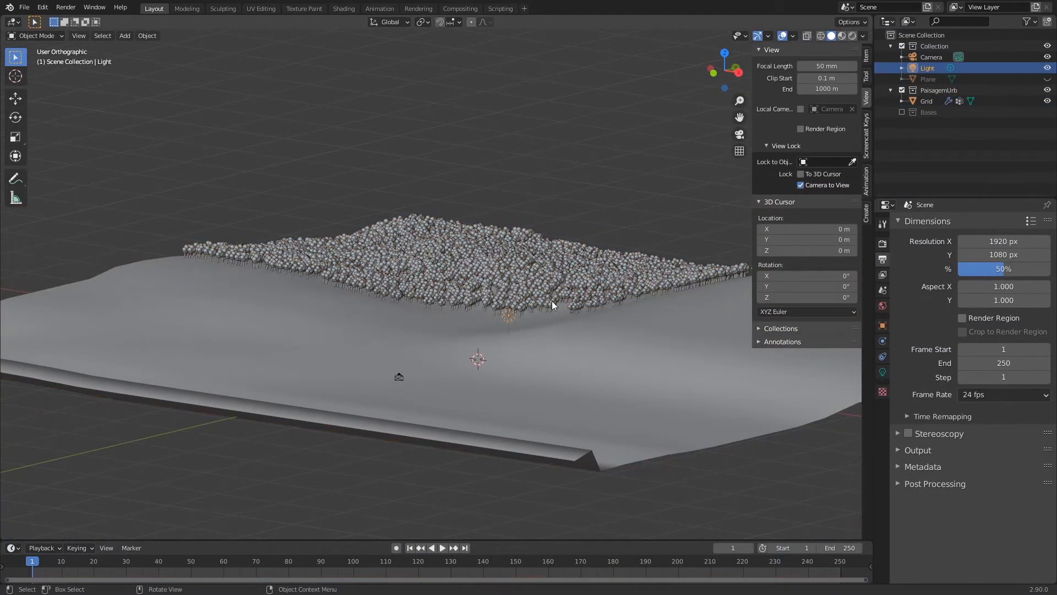
drag(509, 317, 567, 169)
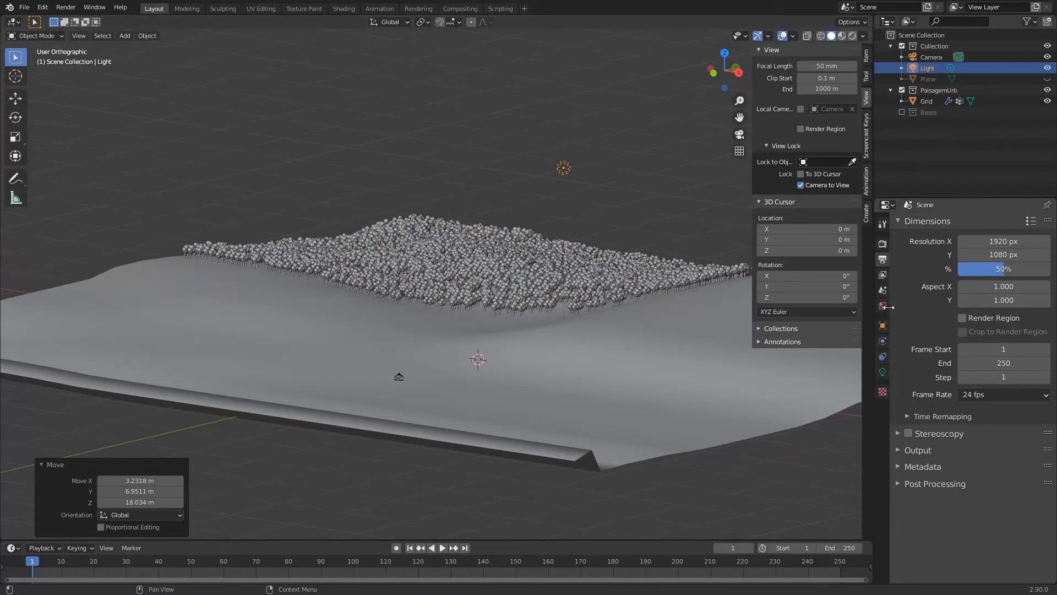
Change the light to a pale yellow Sun with a strength of 10 and test-render the scene.
click(883, 372)
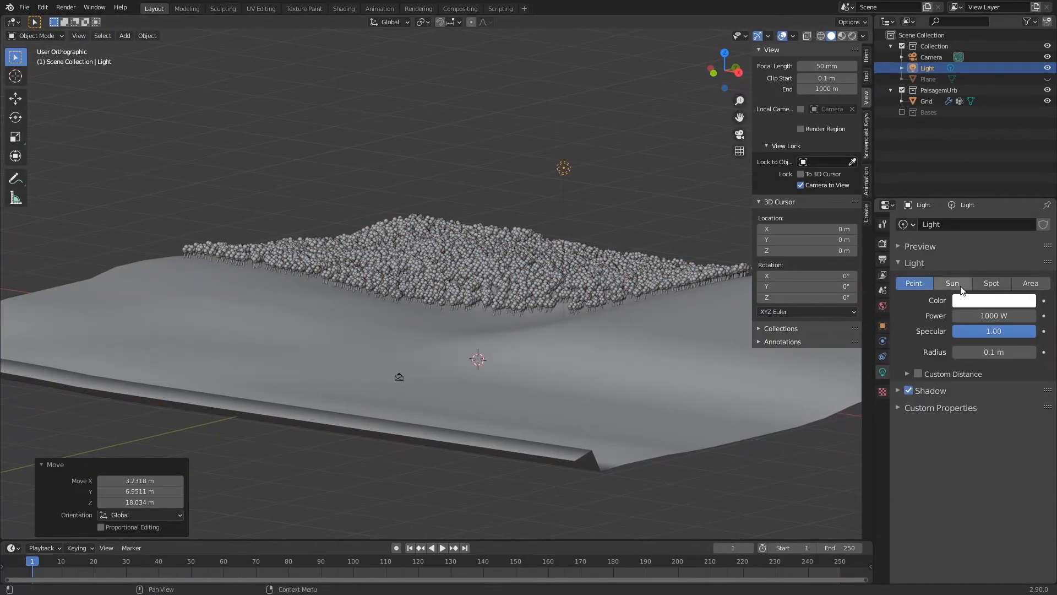
click(962, 284)
click(981, 301)
click(959, 171)
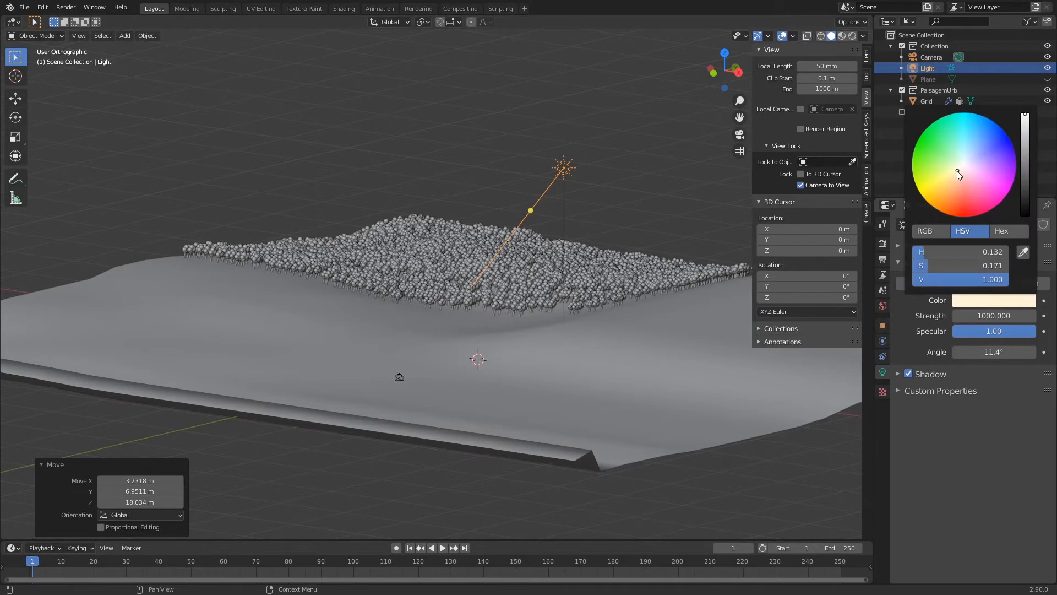
click(974, 311)
text(10)
key(Return)
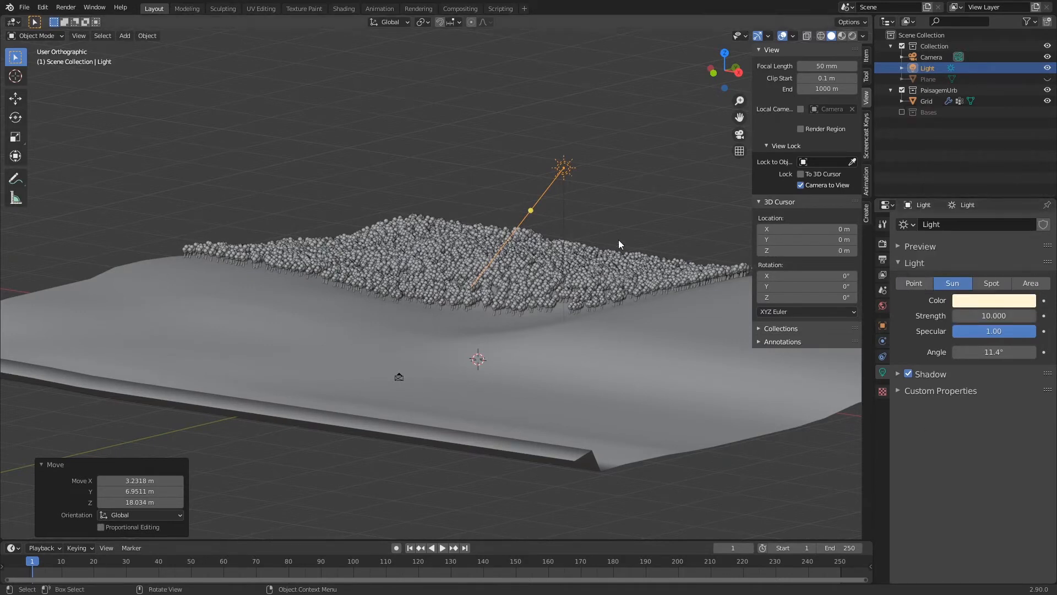
key(F12)
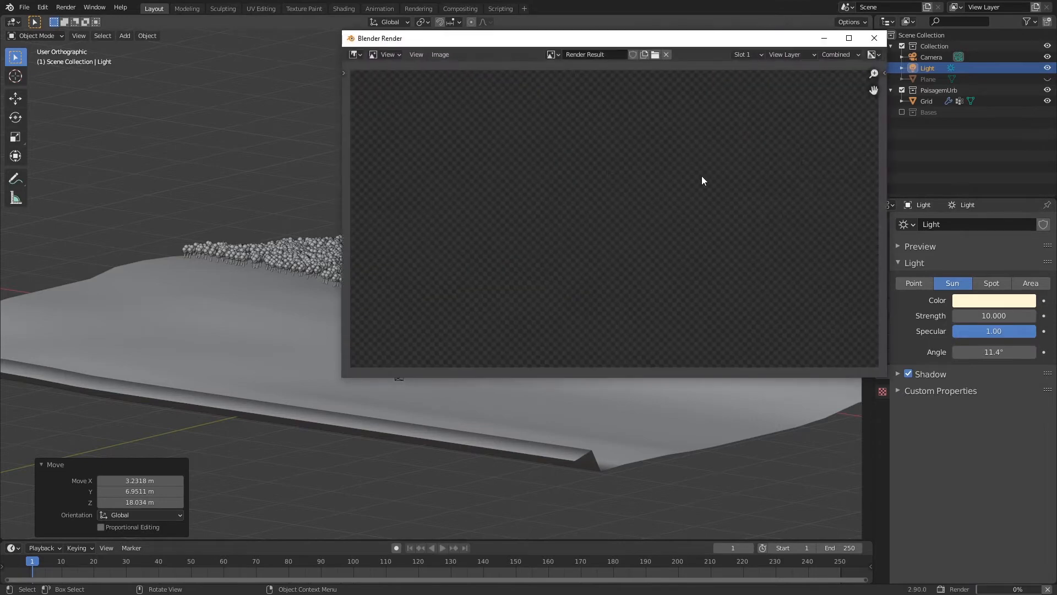
key(Escape)
Assign the existing material named Material to the terrain grid and give it a greyish brown base color.
click(926, 101)
click(882, 420)
click(912, 284)
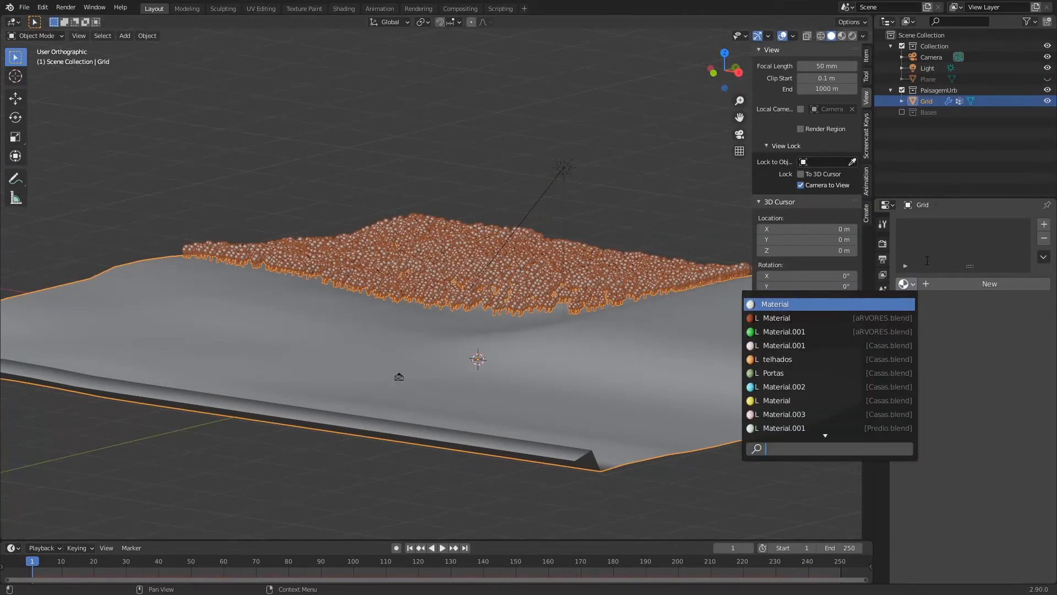
click(897, 304)
click(999, 427)
click(959, 288)
drag(1025, 241, 1025, 272)
click(962, 287)
drag(963, 287, 962, 282)
click(1025, 278)
Show materials in the viewport, set the terrain material's specular to 0 and roughness to 1, and save the file.
click(841, 37)
mouse_move(634, 349)
ctrl+middle_down()
mouse_move(632, 292)
mouse_move(641, 295)
ctrl+middle_up()
key(ctrl+s)
middle_drag(955, 527, 955, 348)
drag(991, 364, 947, 366)
drag(988, 398, 1039, 399)
key(ctrl+s)
Render another test image with the updated terrain material, close it and save the file.
key(F12)
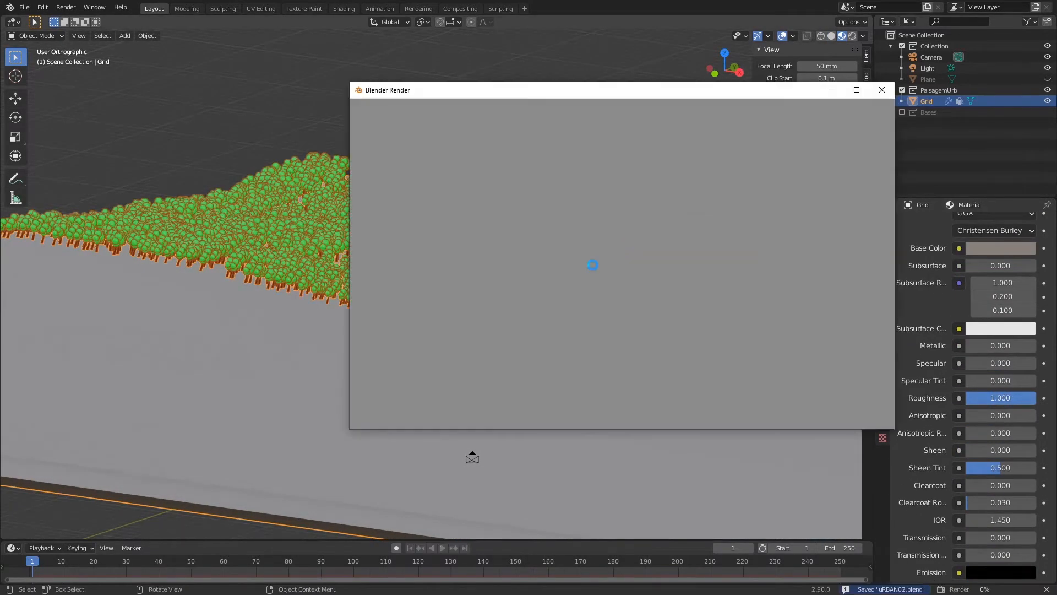
key(Escape)
key(ctrl+s)
Check the terrain grid's mesh and face selection from the top view in Edit Mode.
middle_drag(519, 280, 511, 212)
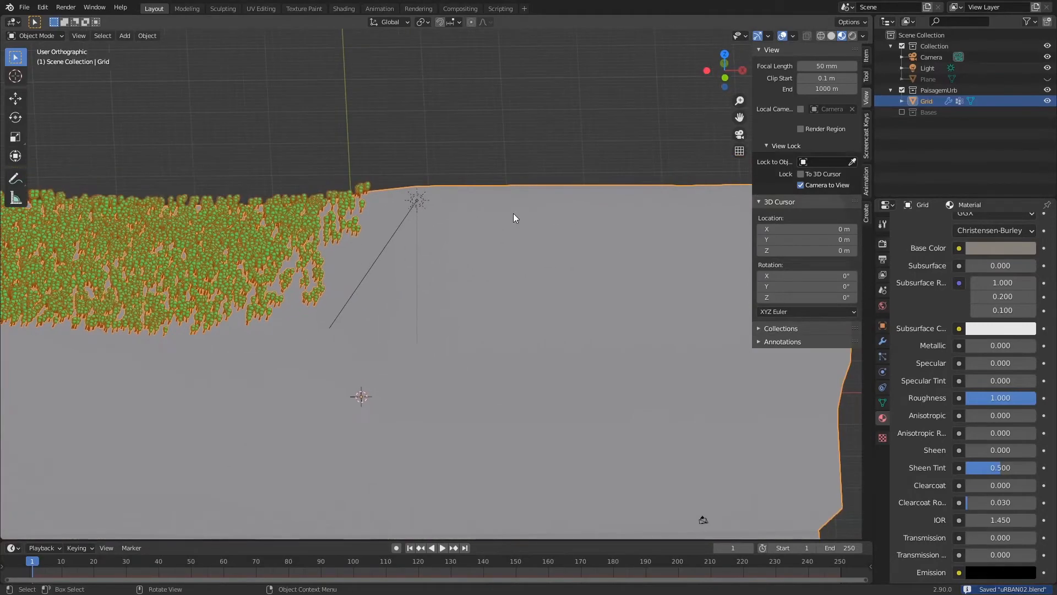
key(Tab)
key(KP_7)
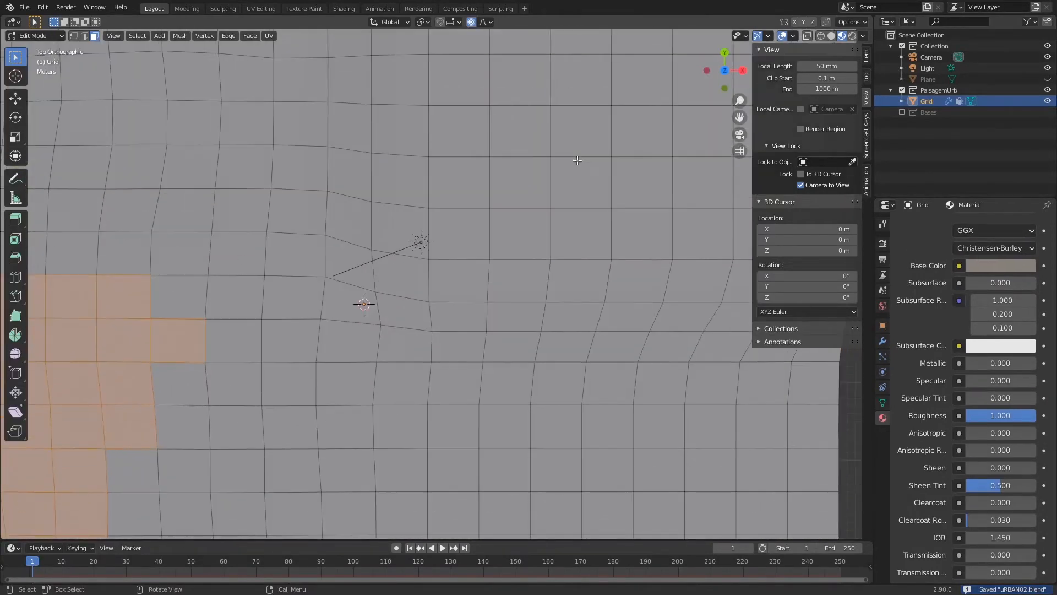
key(Home)
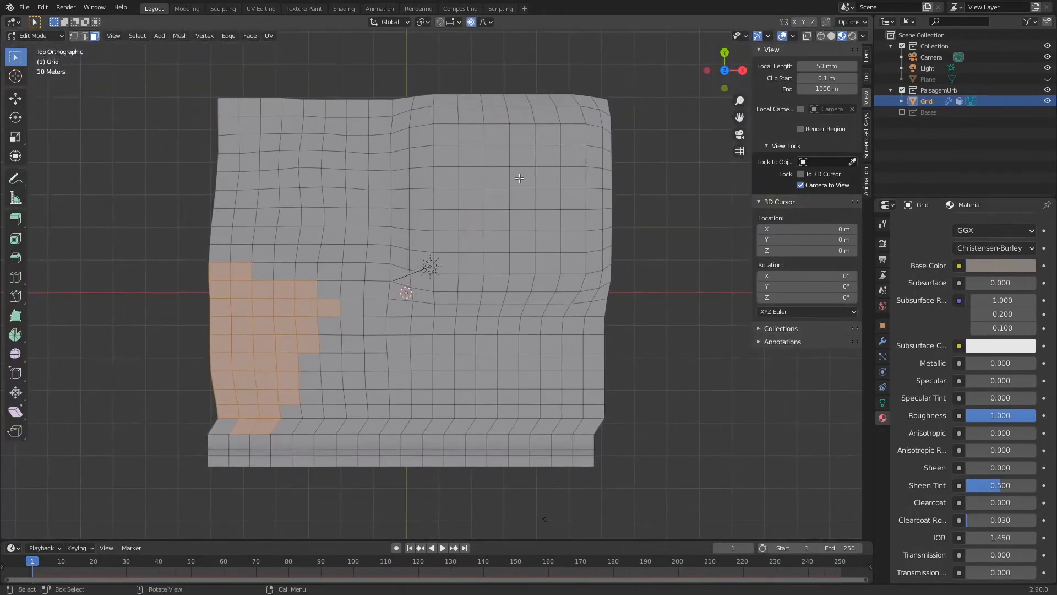
key(Tab)
Add a second particle system named CondoPredios to the terrain grid and make it a Hair system.
click(882, 357)
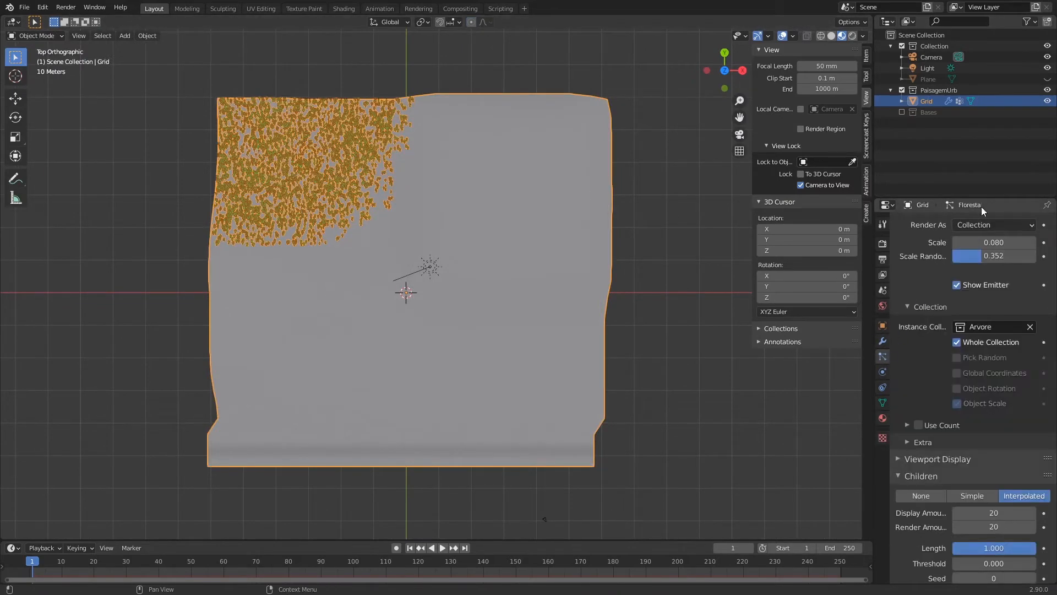
scroll(912, 410, up, 10)
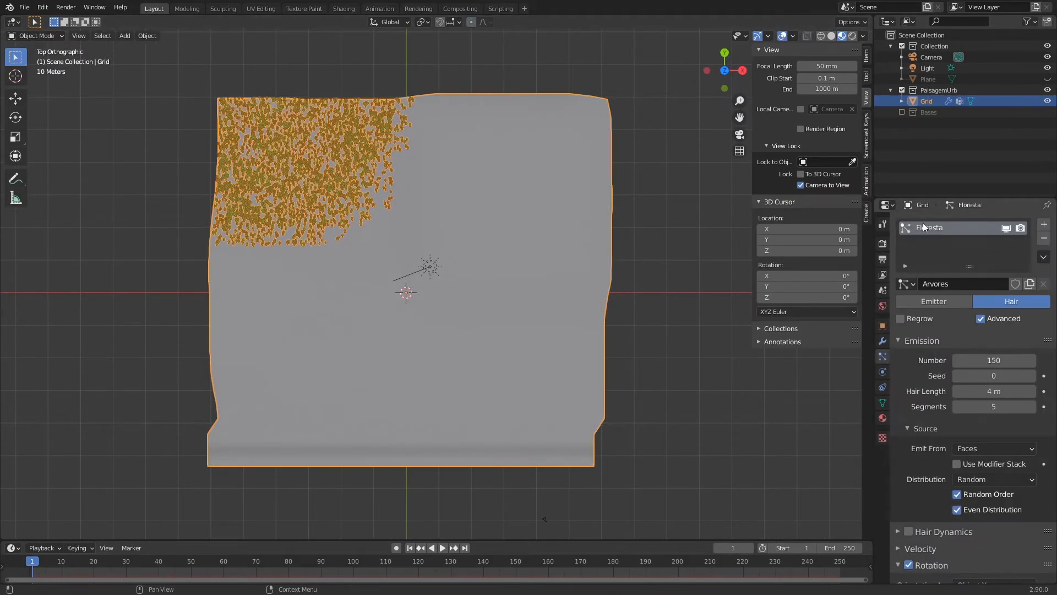
click(1044, 225)
double_click(989, 246)
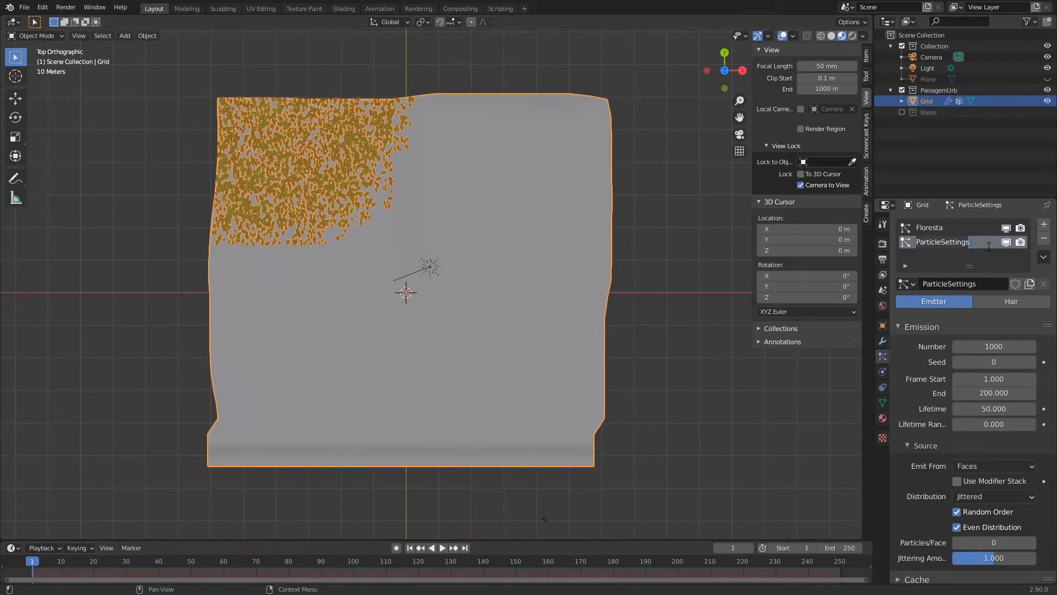
text(Condo)
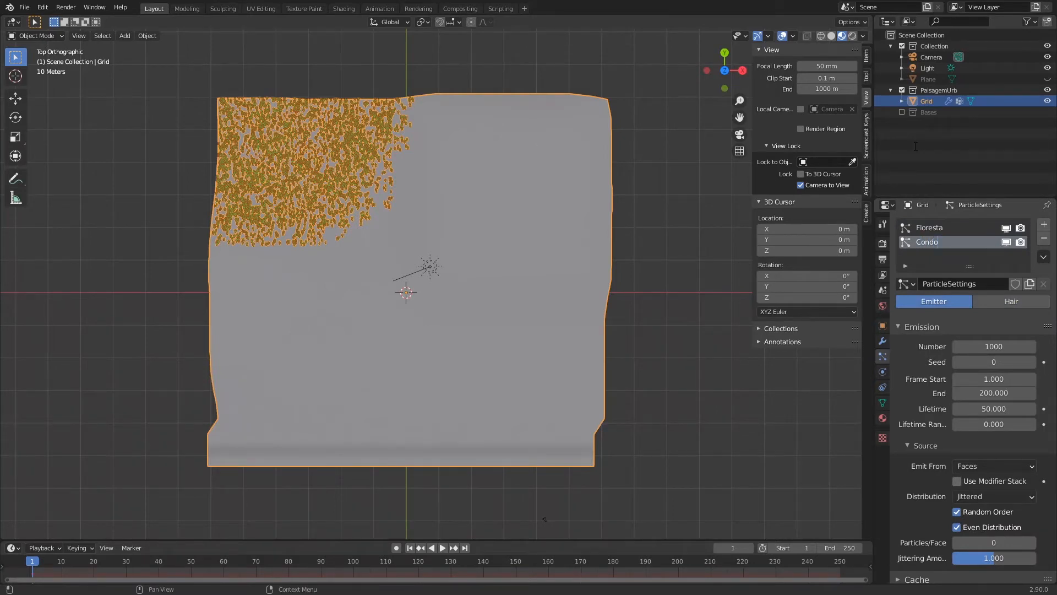
text(Predios)
click(1006, 304)
scroll(958, 413, down, 8)
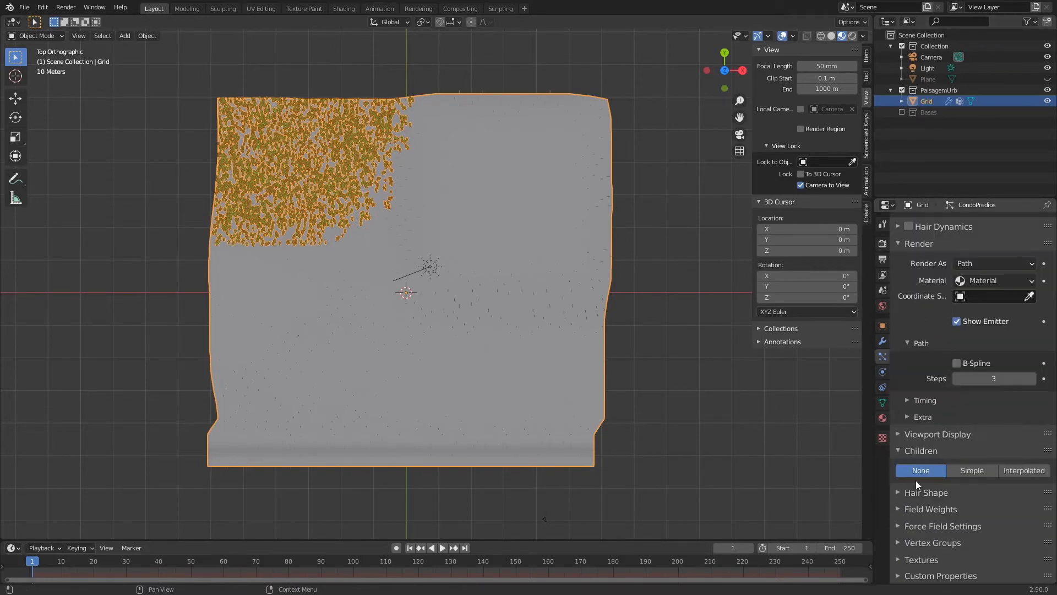
Set the density vertex group of the CondoPredios particle system to CondominioPredios.
click(899, 543)
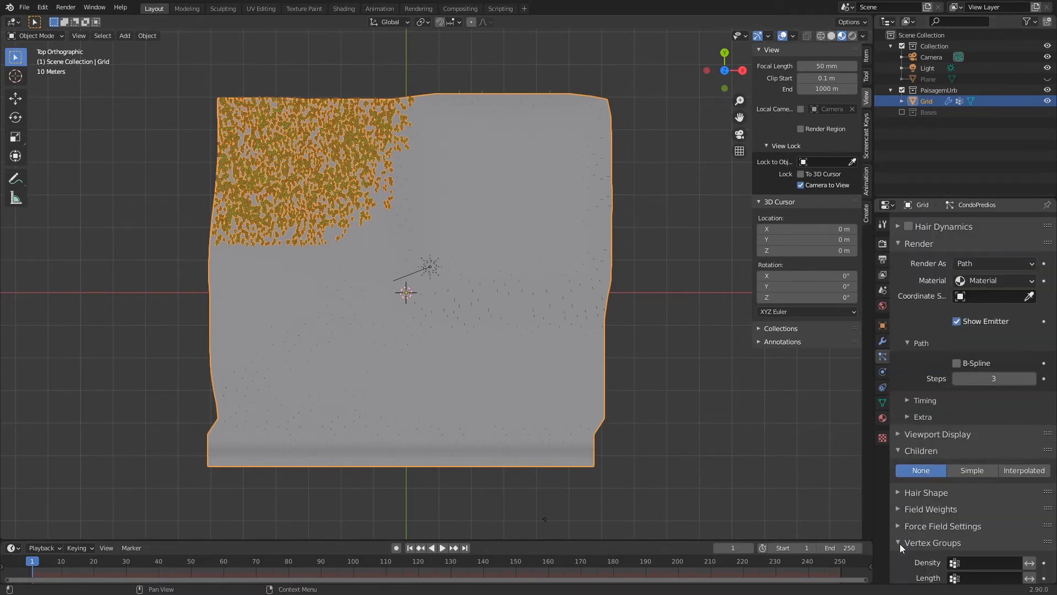
click(966, 561)
click(926, 431)
Render the CondoPredios particles as Collection and save the file.
scroll(914, 347, up, 3)
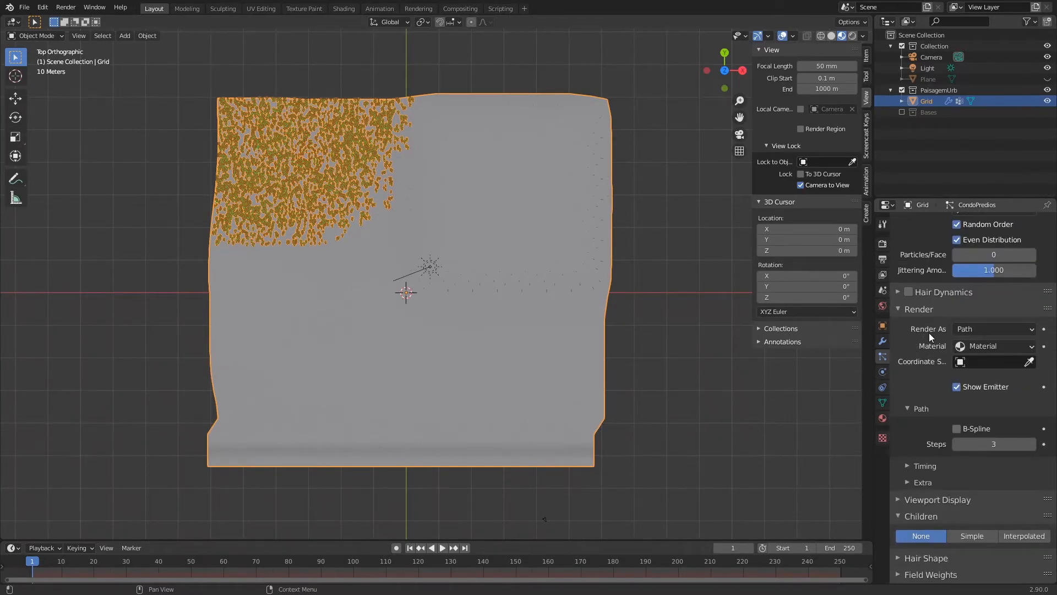
click(968, 329)
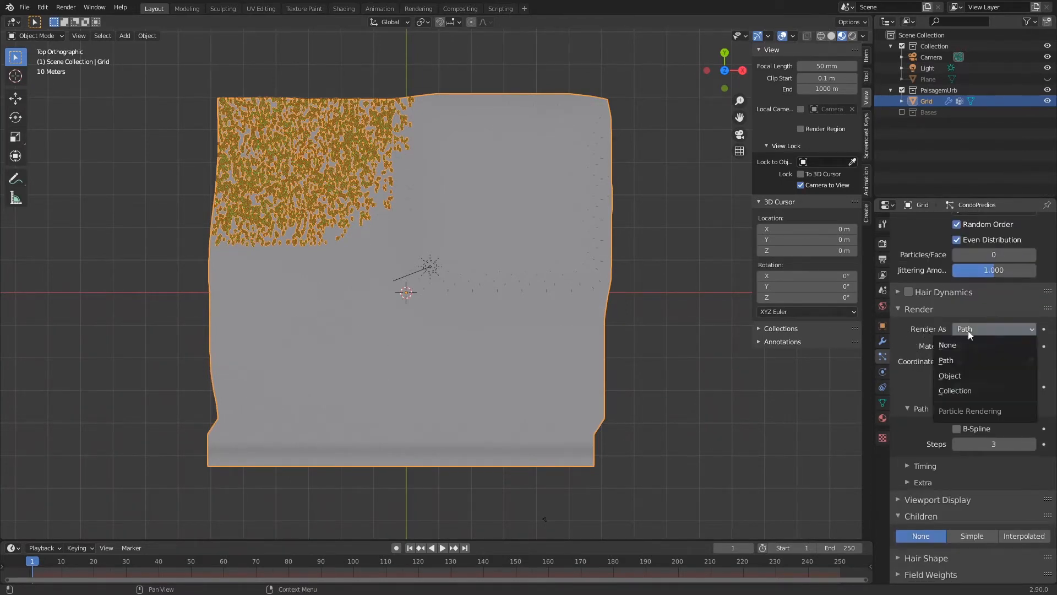
click(966, 390)
scroll(945, 437, down, 1)
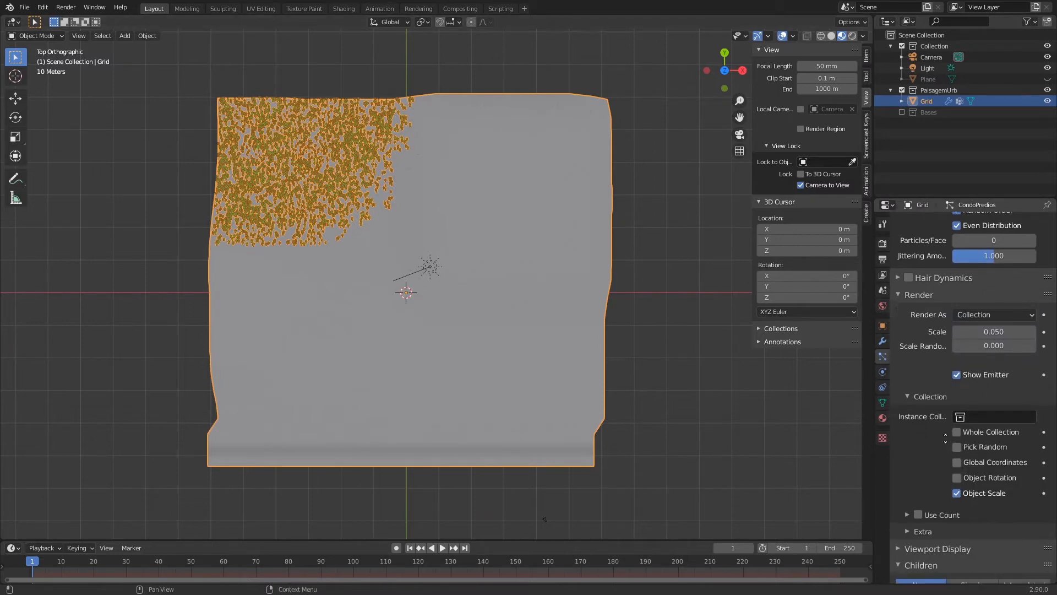
scroll(945, 438, down, 5)
middle_drag(633, 330, 653, 236)
scroll(653, 237, up, 8)
key(ctrl+s)
shift+middle_drag(634, 217, 511, 286)
scroll(970, 396, up, 11)
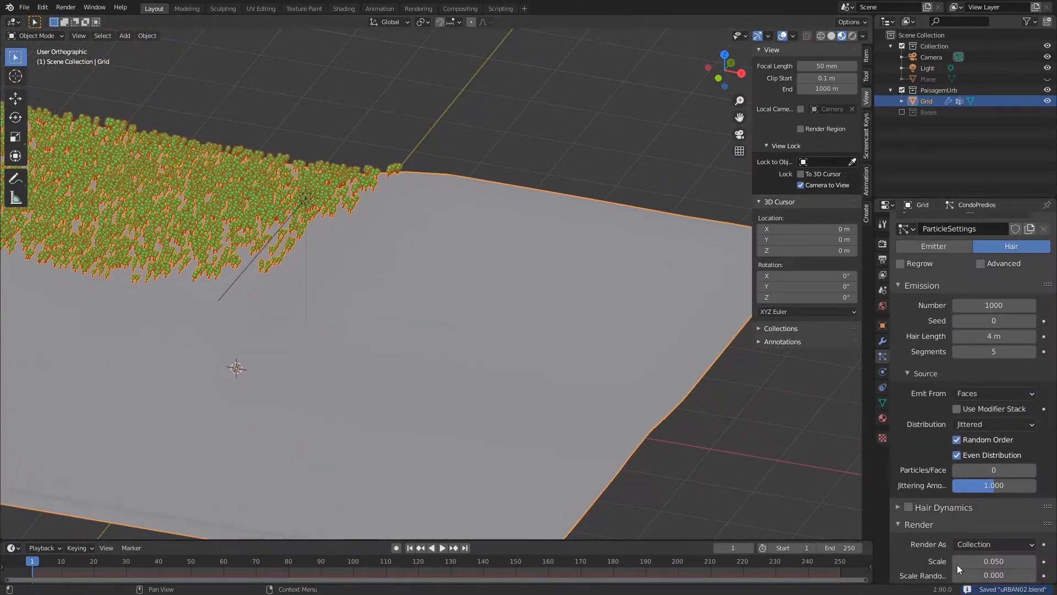
Set the CondoPredios particle emission number to 50.
scroll(950, 398, up, 3)
scroll(949, 398, down, 1)
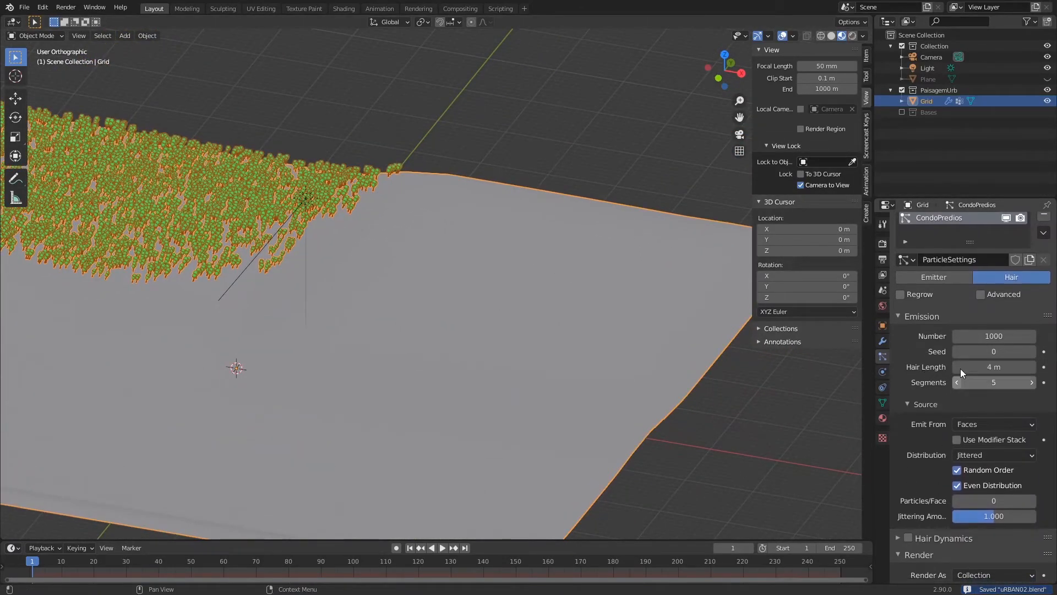
click(994, 336)
text(50)
key(Return)
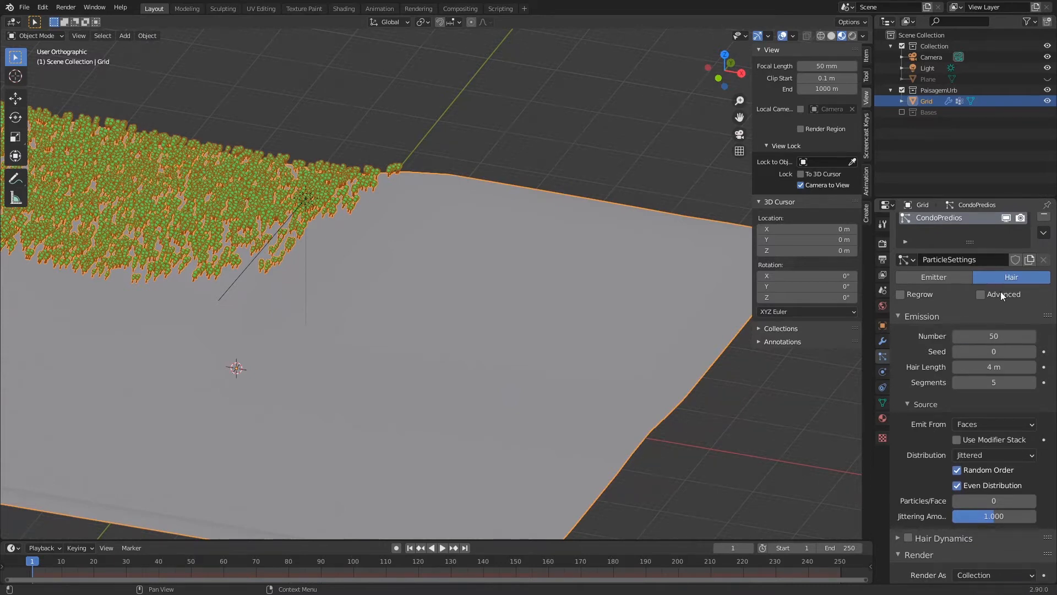
Use Predio as the instance collection for the particles, save the file, and enable Whole Collection.
scroll(1001, 381, down, 15)
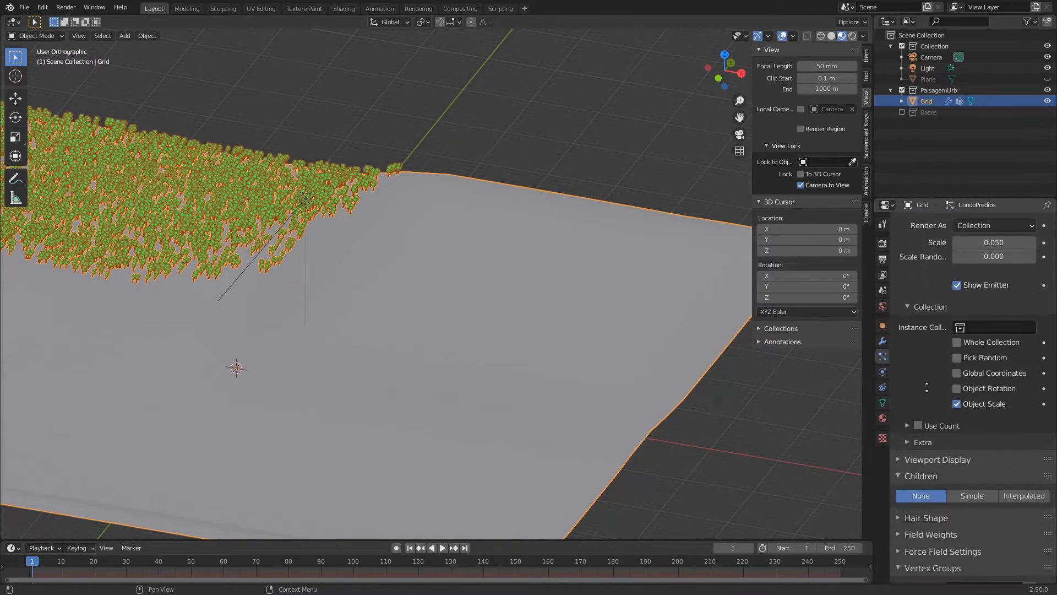
click(976, 325)
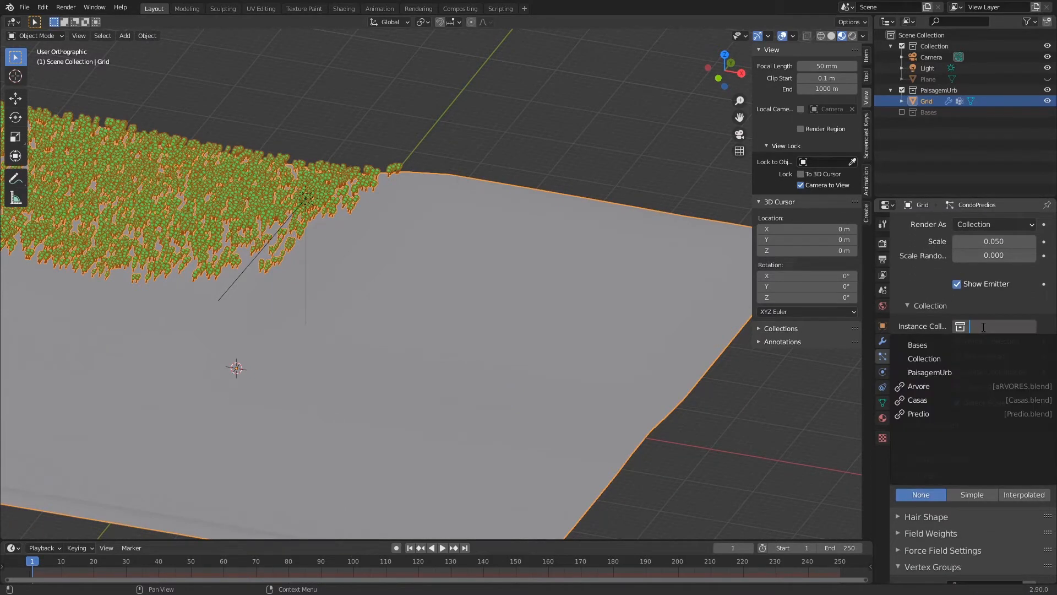
click(943, 413)
key(ctrl+s)
mouse_move(581, 273)
middle_down()
mouse_move(610, 255)
mouse_move(597, 283)
middle_up()
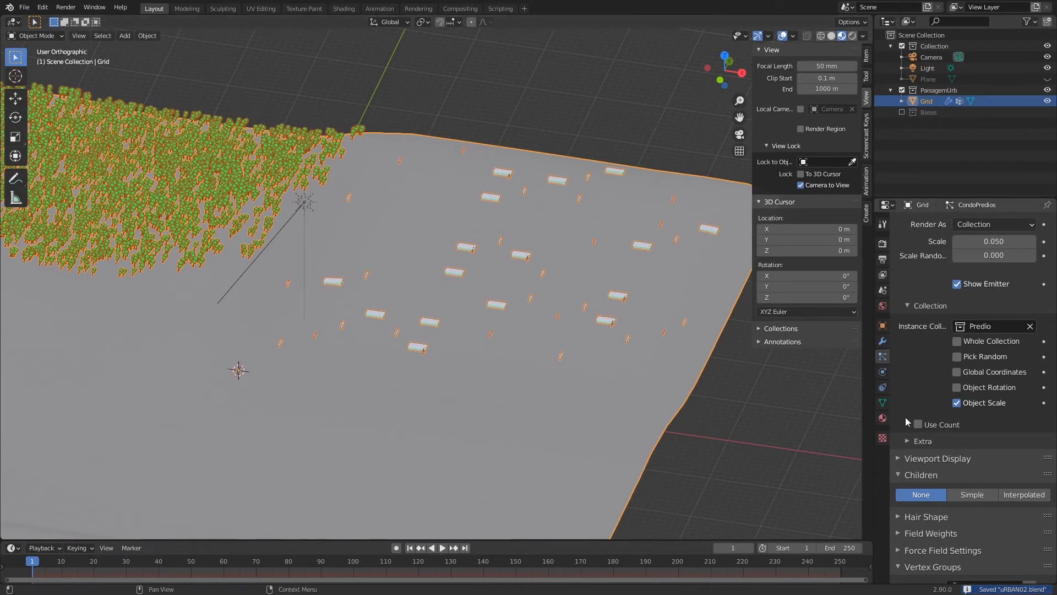
mouse_move(953, 476)
middle_down()
mouse_move(954, 448)
mouse_move(957, 473)
middle_up()
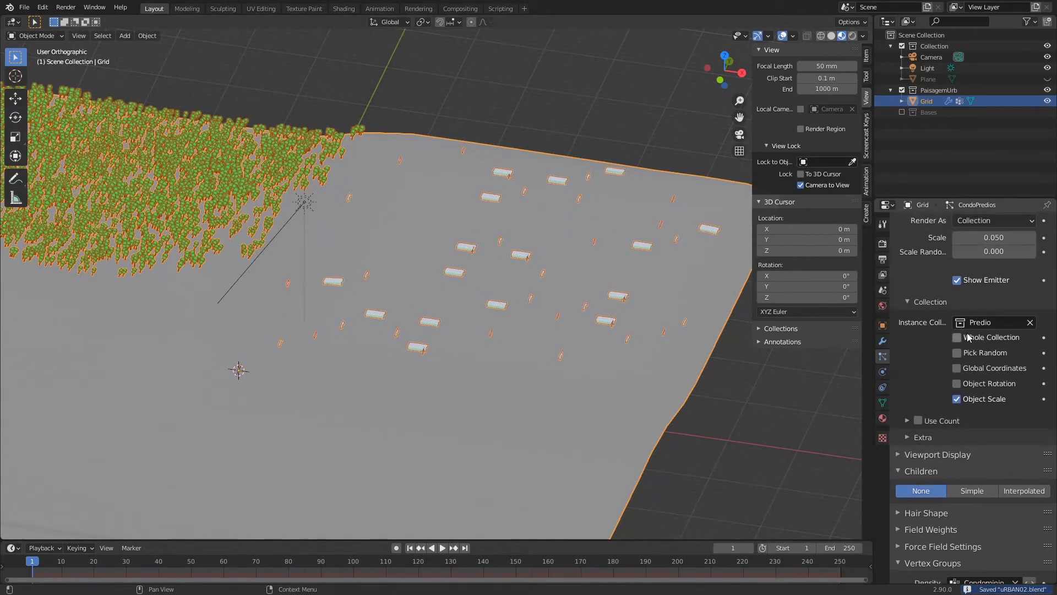
click(957, 337)
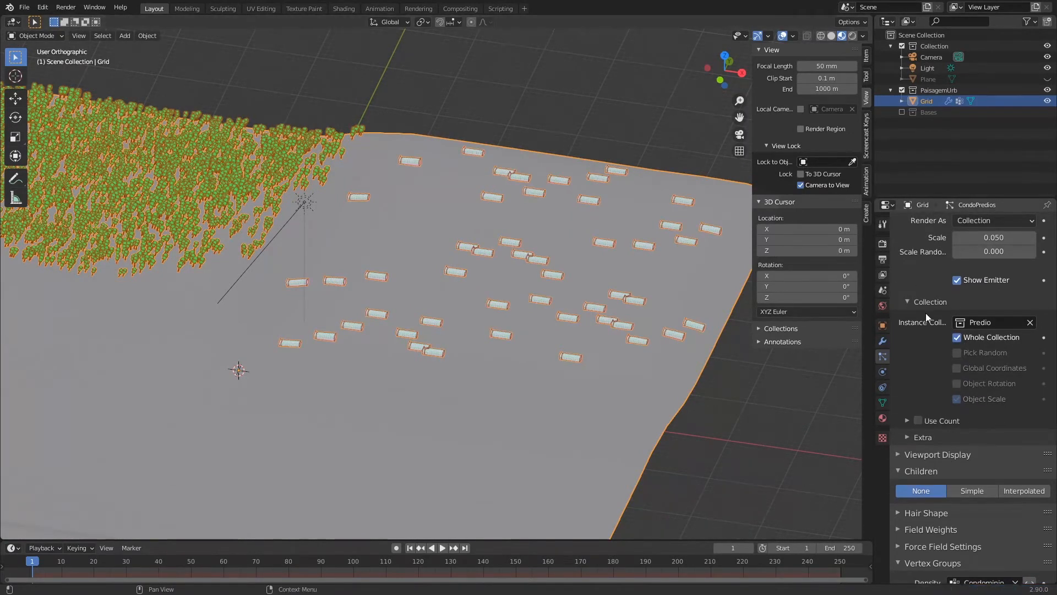
Enable advanced hair settings and particle rotation with the orientation axis set to Object Y, and save the file.
scroll(962, 369, up, 15)
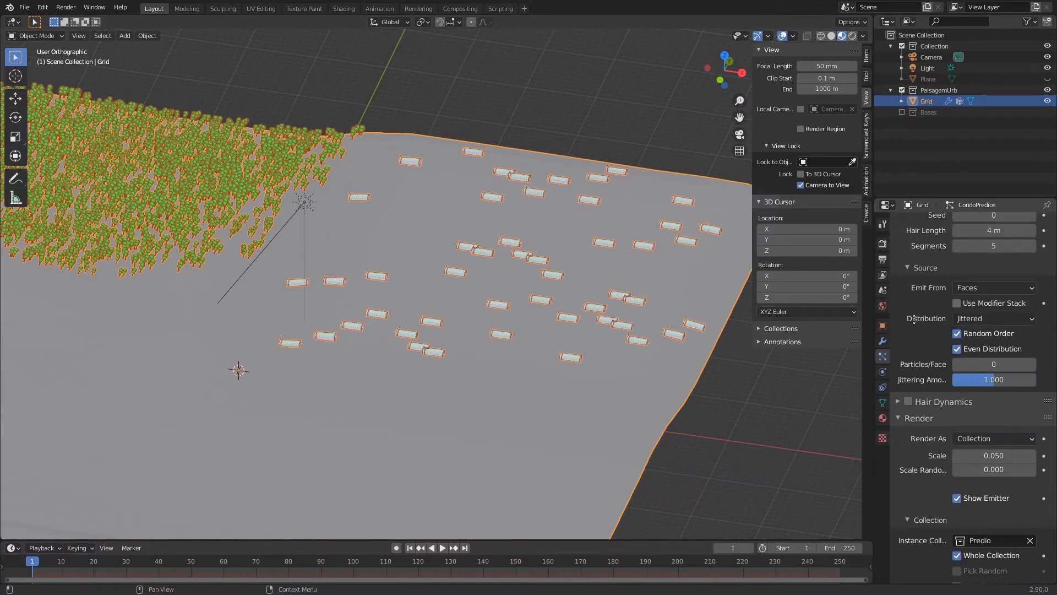
click(982, 313)
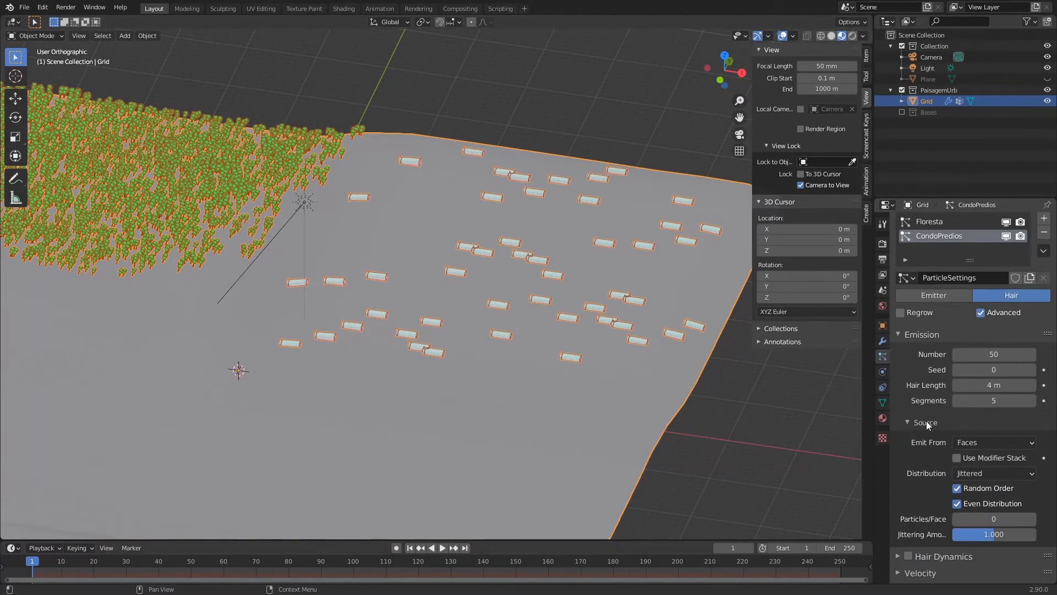
scroll(926, 421, down, 8)
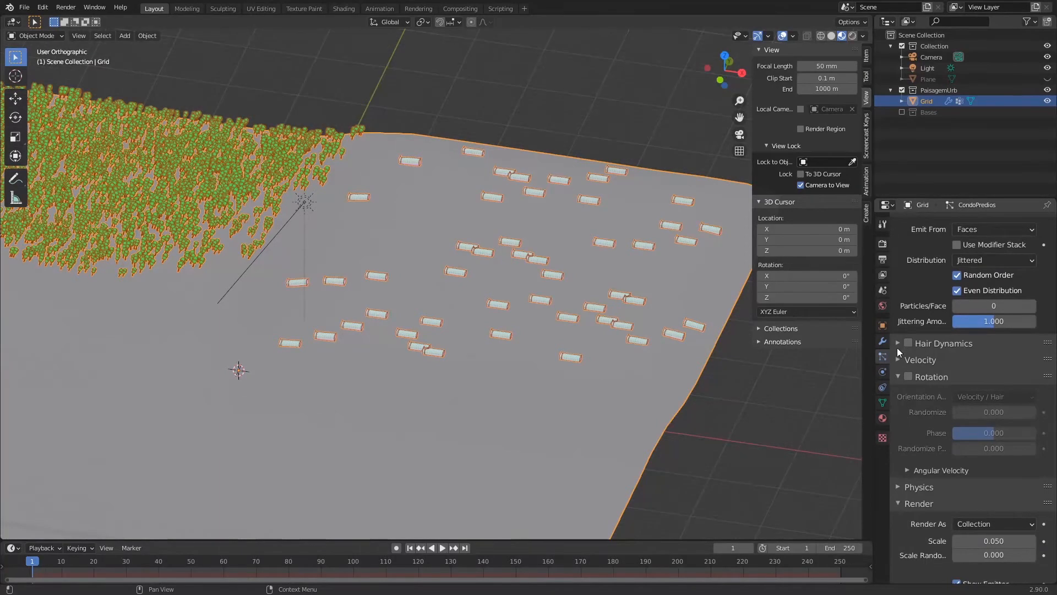
click(908, 377)
click(977, 398)
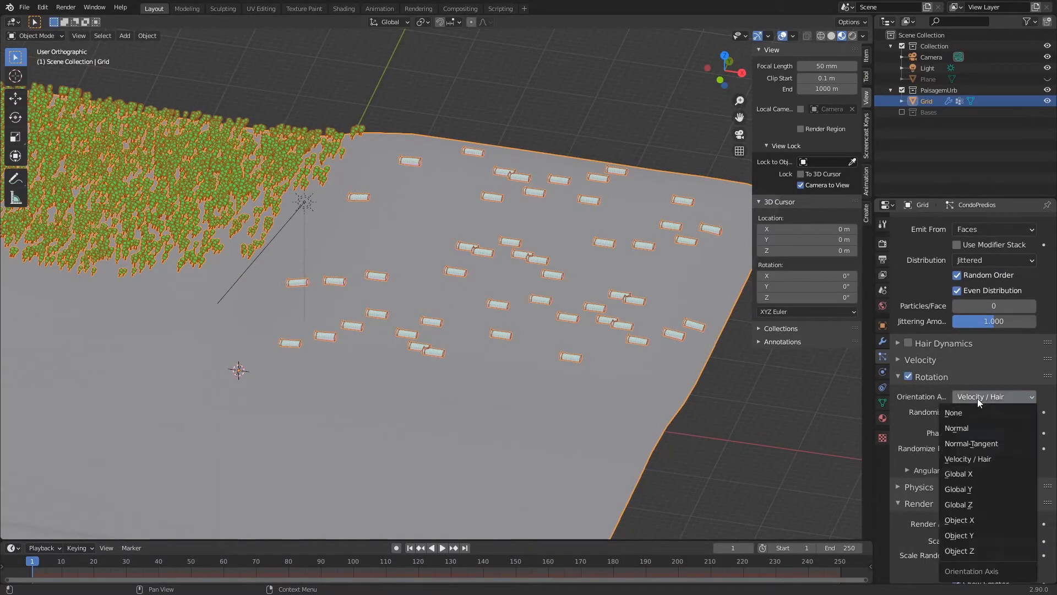
click(982, 534)
middle_drag(692, 361, 705, 316)
key(ctrl+s)
scroll(707, 297, up, 2)
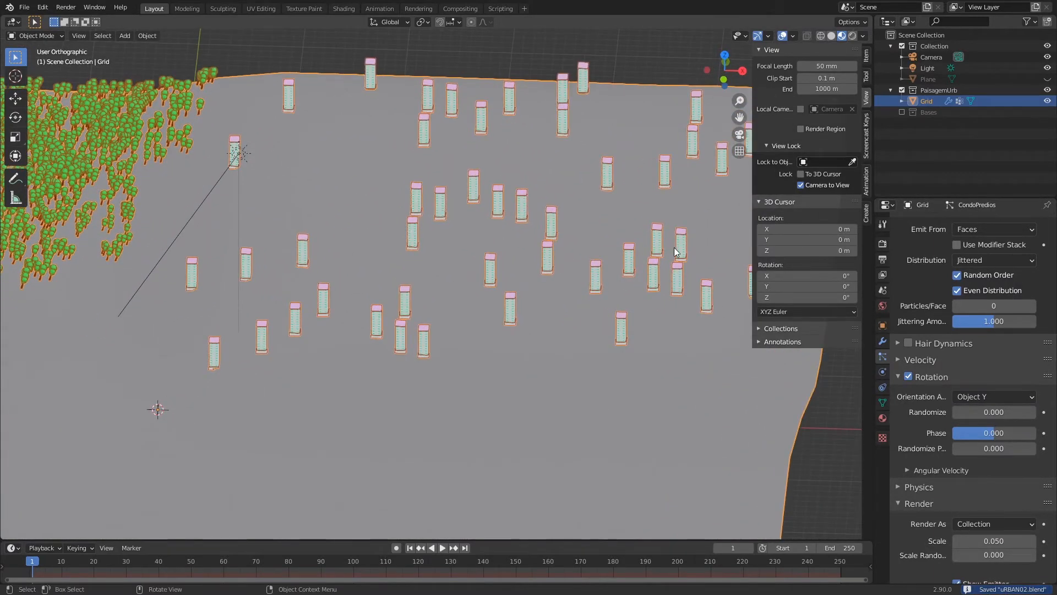
Emit the CondoPredios particles from Vertices and compare their placement with the grid mesh from the top view.
middle_drag(655, 254, 656, 232)
key(KP_7)
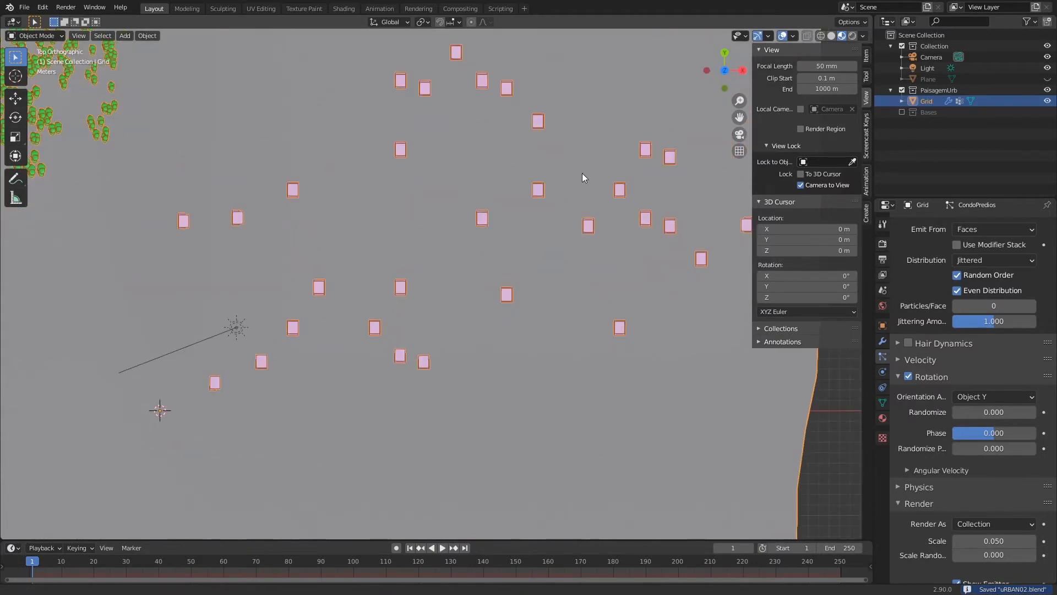
ctrl+middle_drag(577, 159, 596, 278)
scroll(605, 270, up, 2)
scroll(920, 276, up, 10)
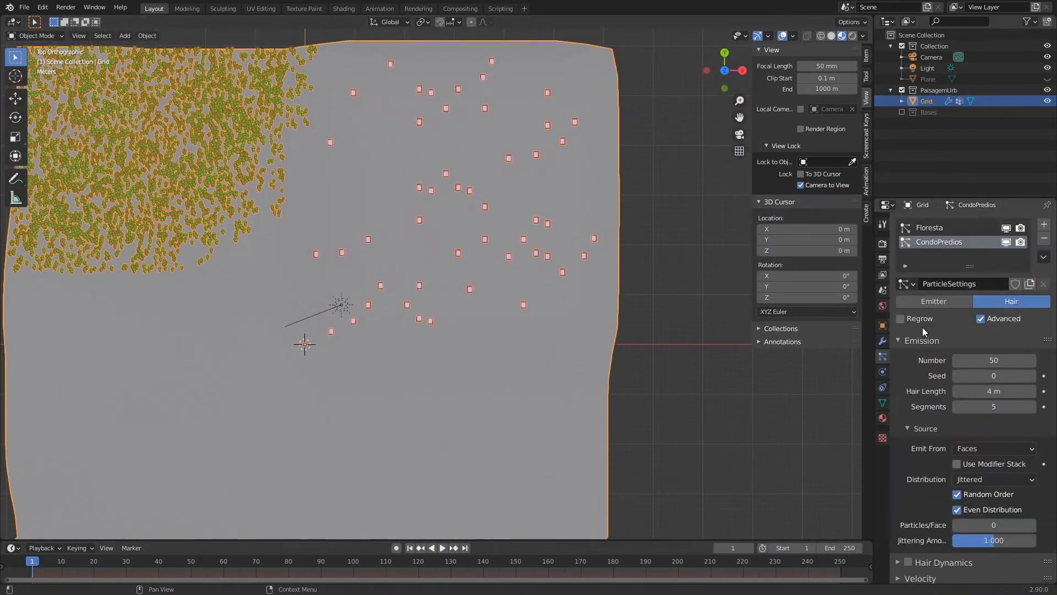
scroll(931, 352, down, 3)
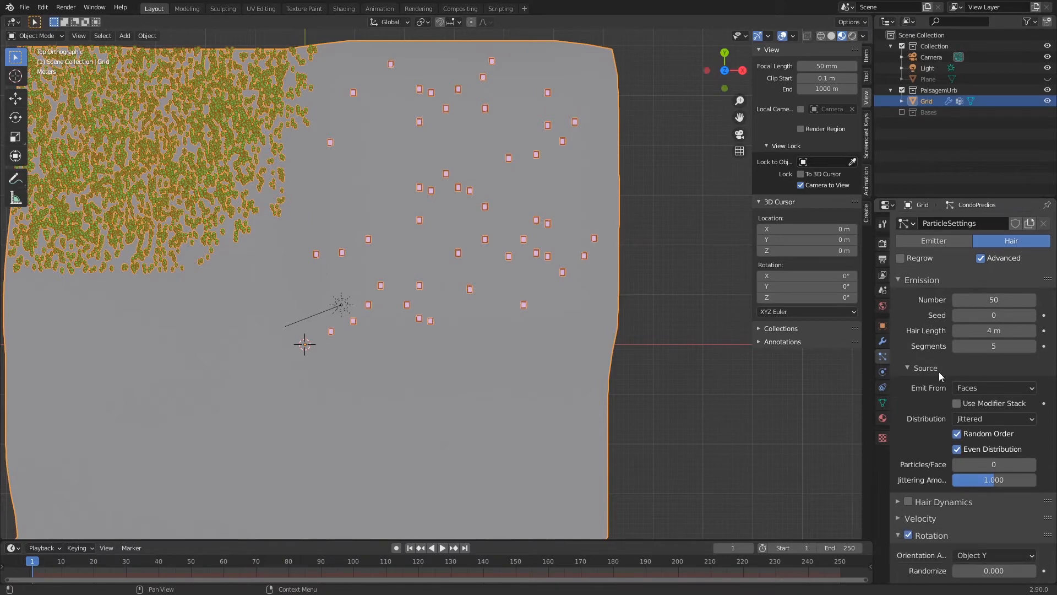
click(962, 385)
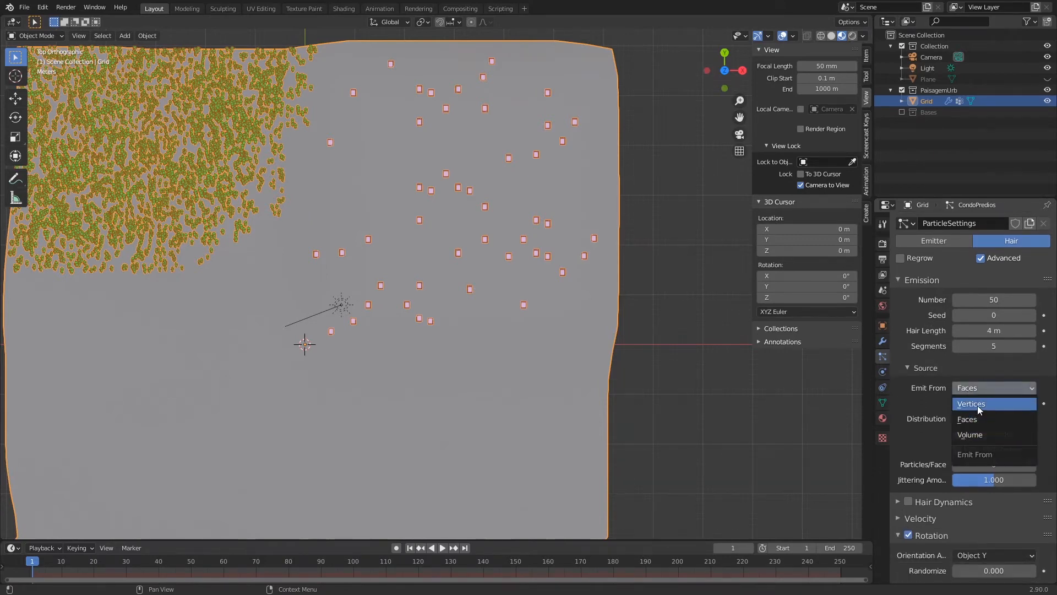
click(985, 405)
key(Tab)
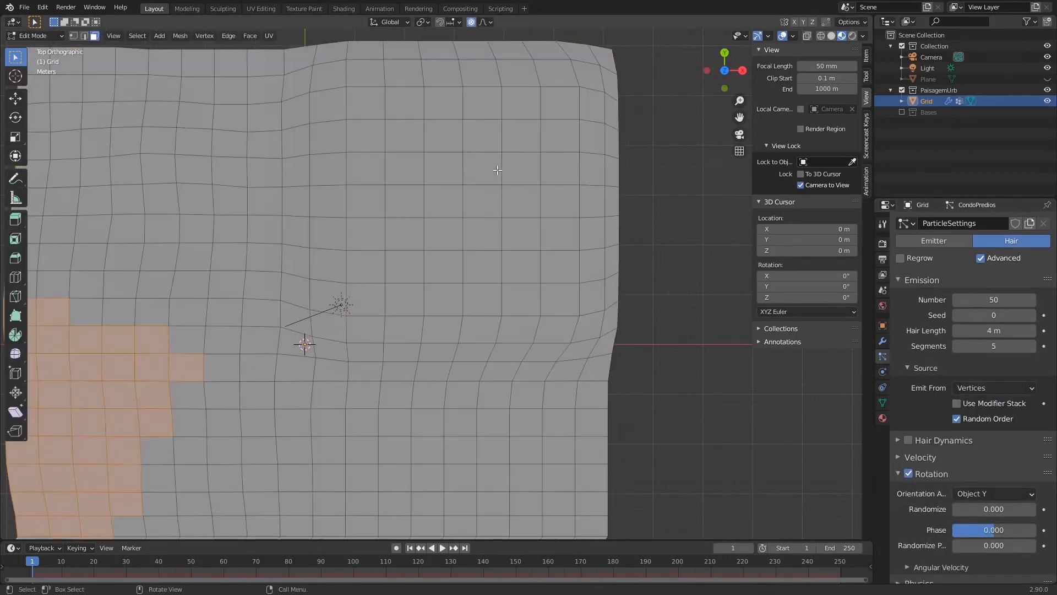
key(Tab)
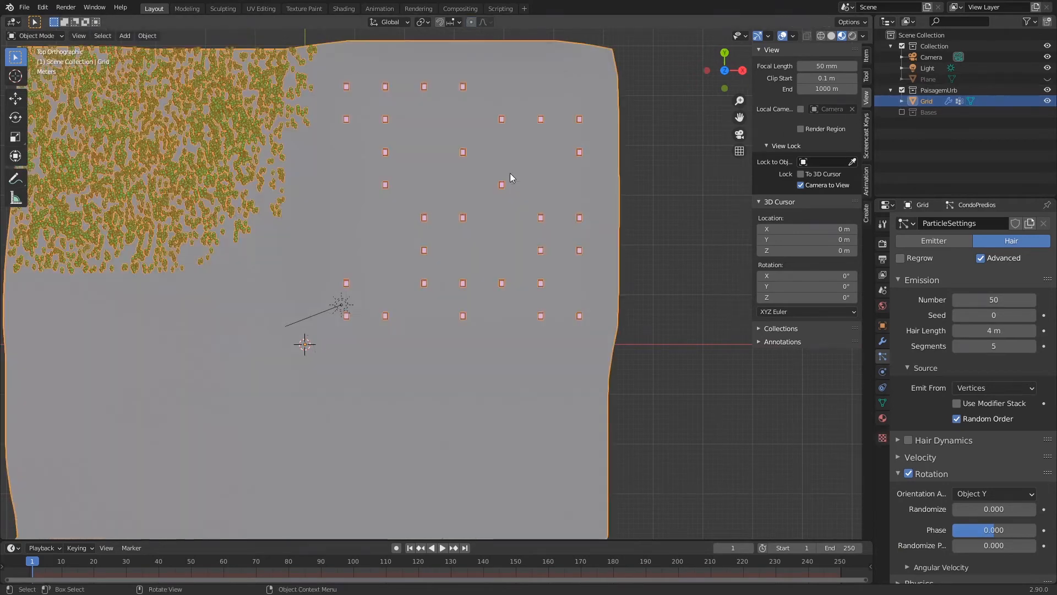
Select all vertices of the CondominioPredios vertex group and assign them a weight of 0.000.
key(Tab)
key(alt+a)
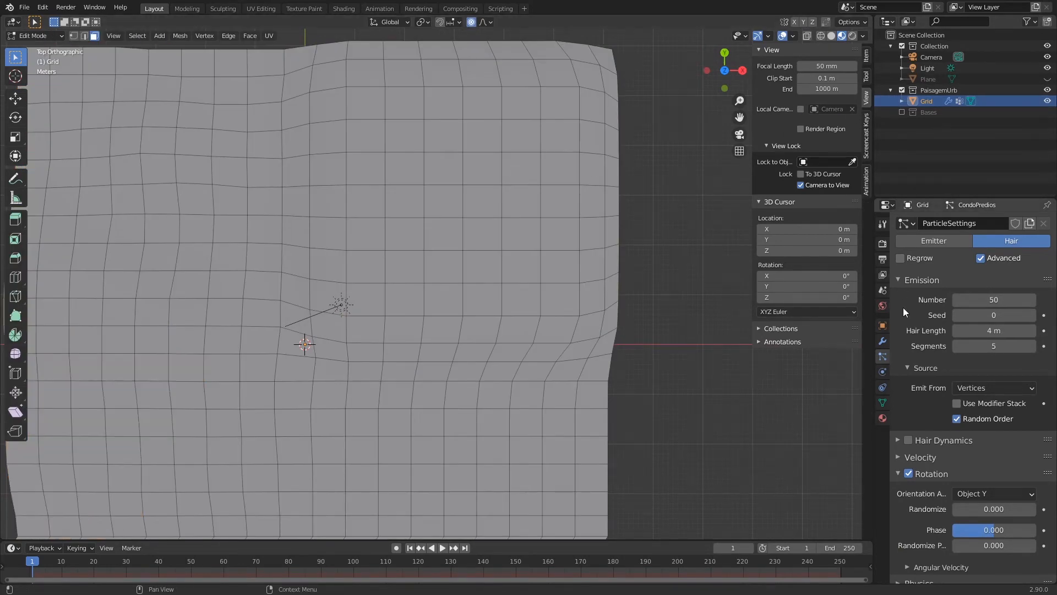
click(883, 402)
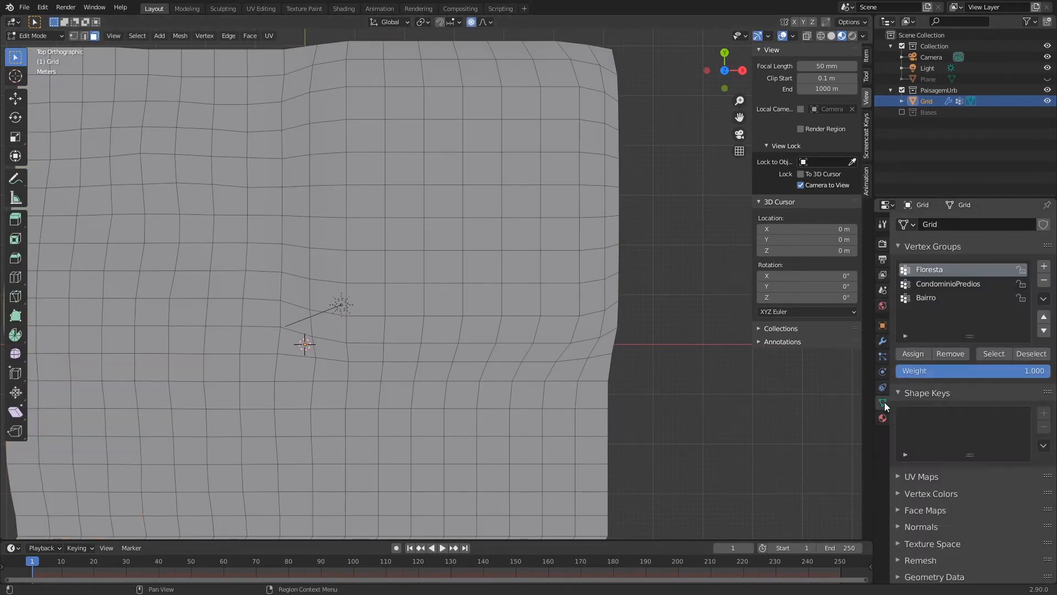
click(954, 284)
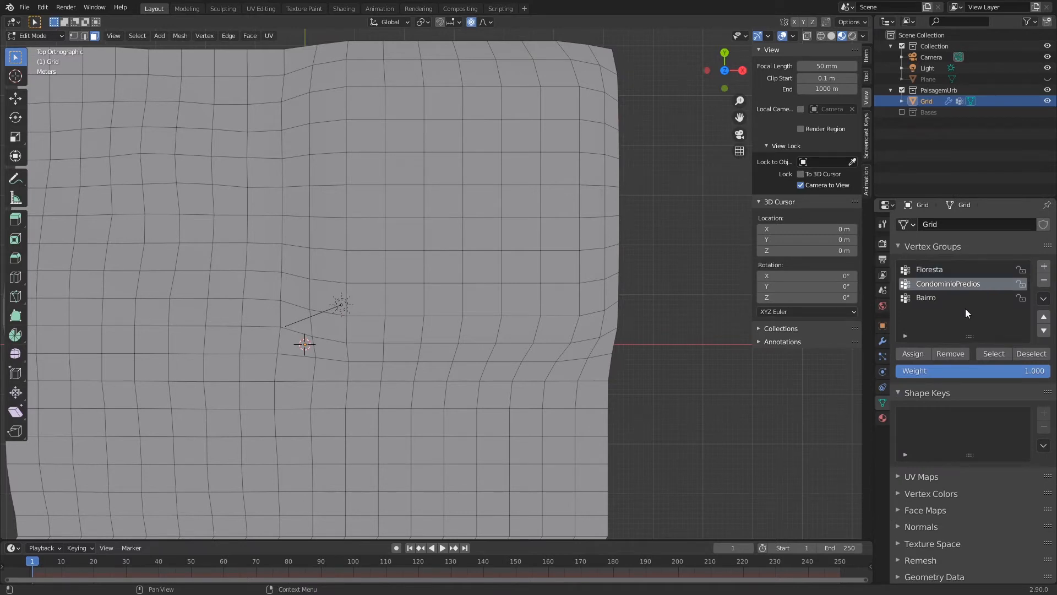
click(1001, 356)
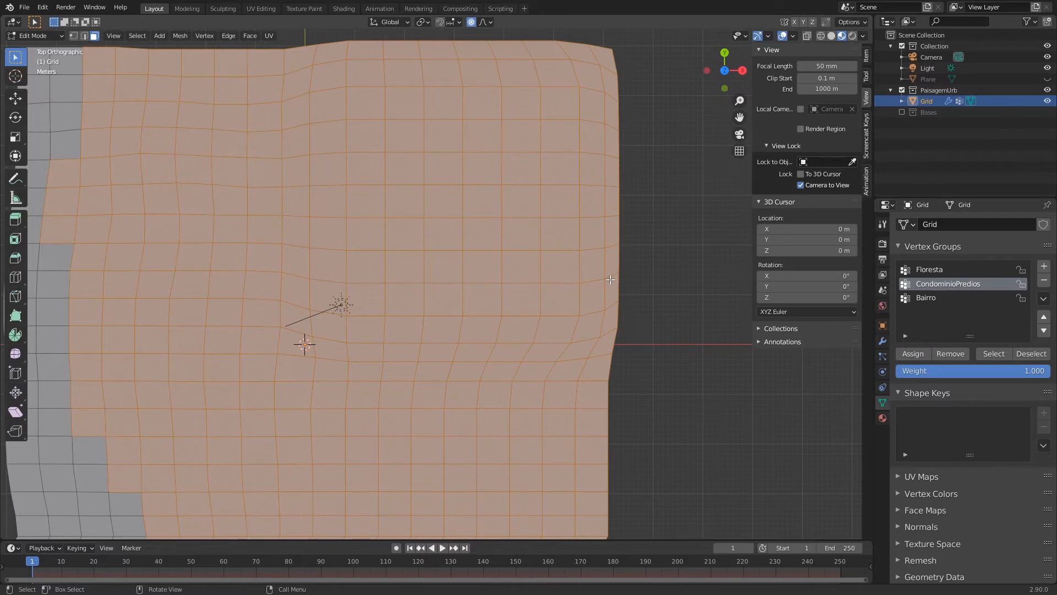
scroll(610, 279, down, 3)
drag(1038, 371, 898, 370)
click(914, 356)
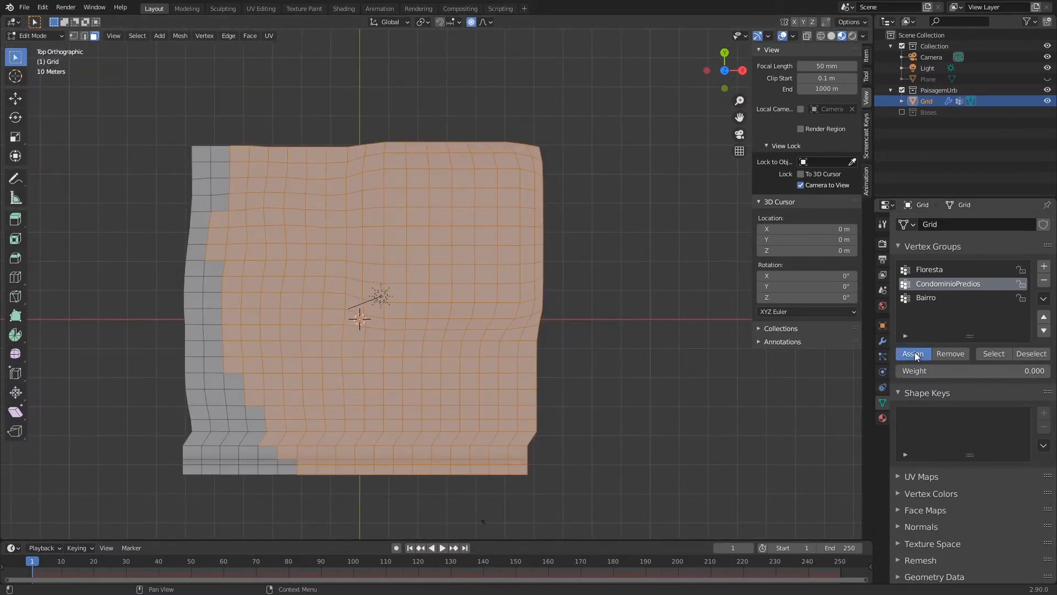
Inspect the CondominioPredios group weights from above in Weight Paint mode and return to Object Mode.
key(Tab)
key(ctrl+Tab)
middle_drag(633, 245, 621, 240)
key(KP_7)
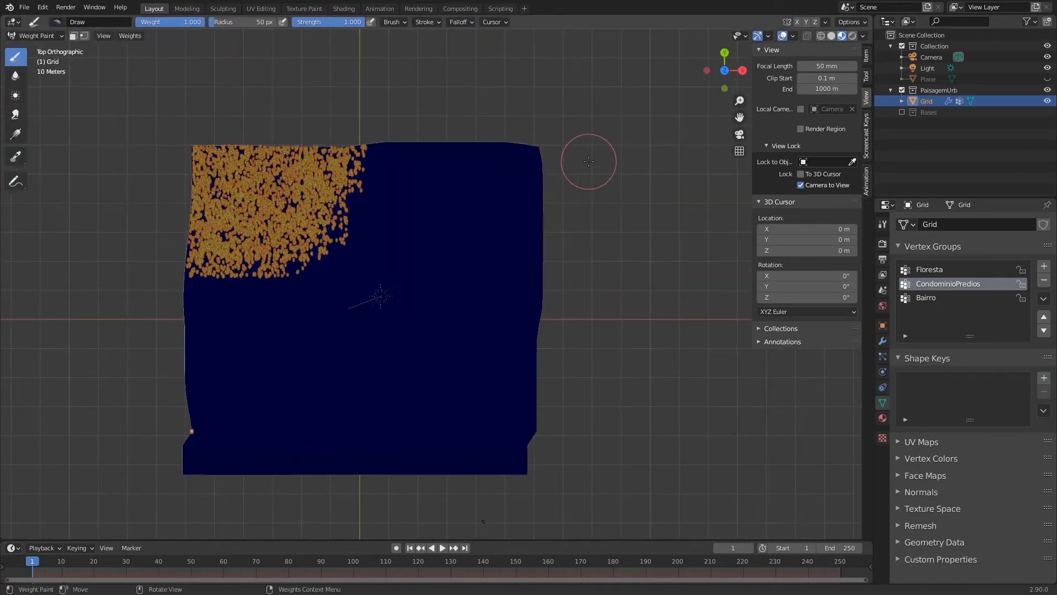
key(ctrl+Tab)
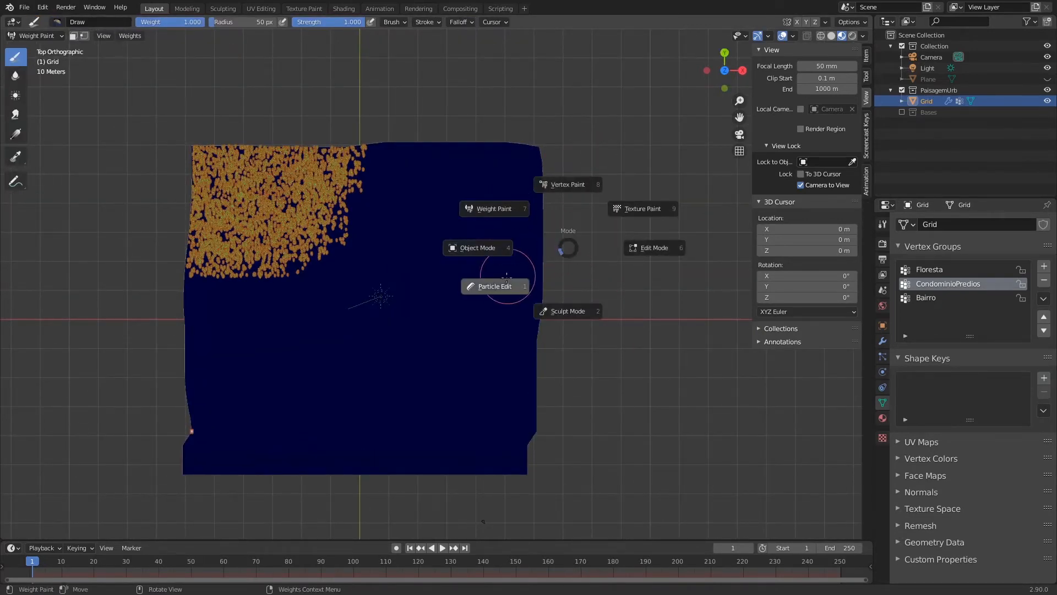
click(535, 246)
In vertex select mode, select a 5 by 5 block of vertices inside the grid's upper-right plateau.
key(Tab)
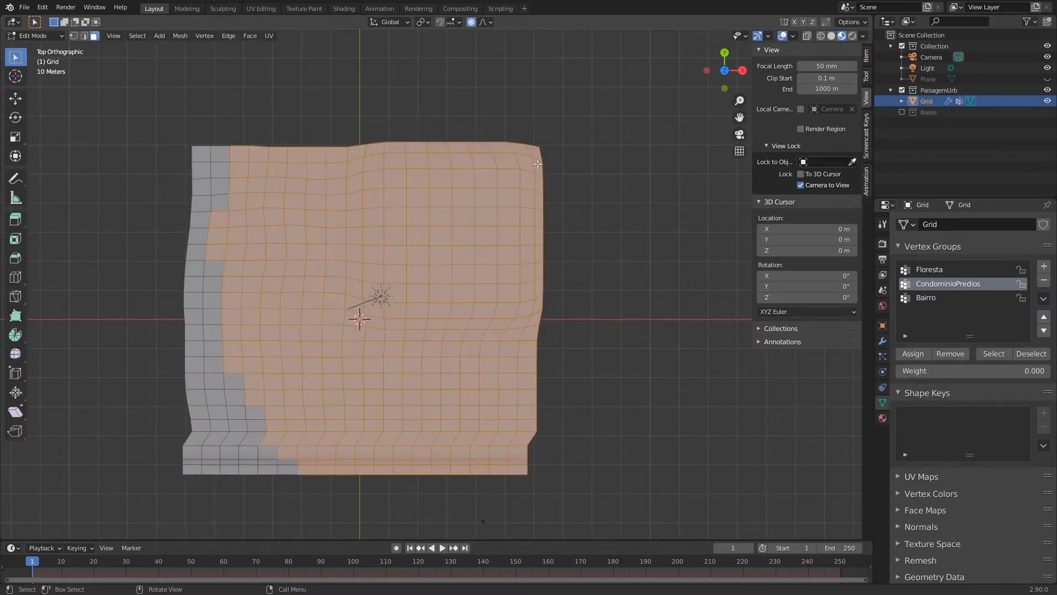
drag(397, 164, 523, 291)
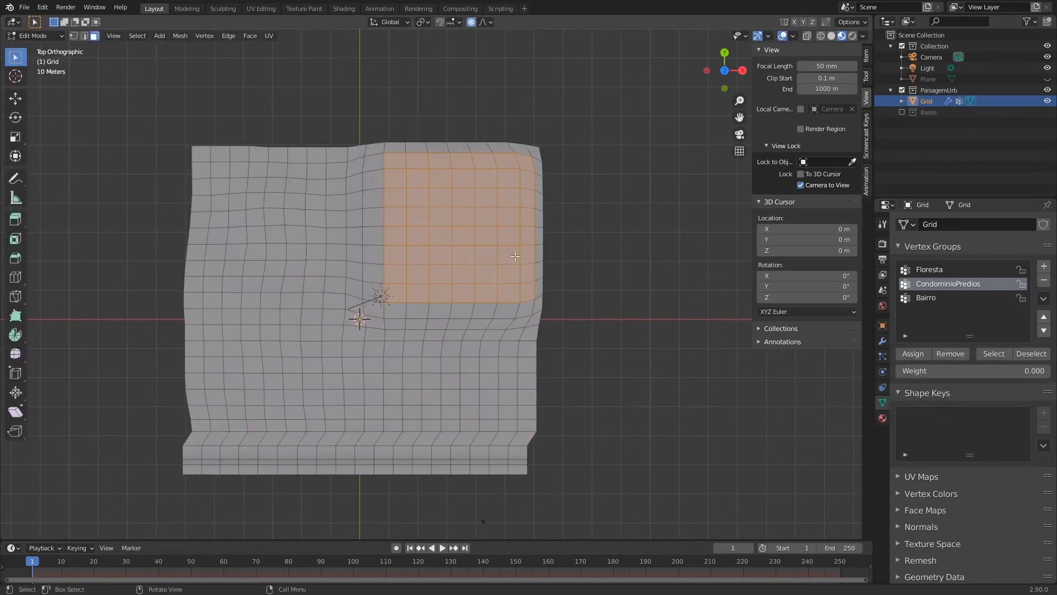
scroll(528, 248, up, 4)
shift+middle_drag(520, 201, 570, 276)
drag(429, 192, 584, 341)
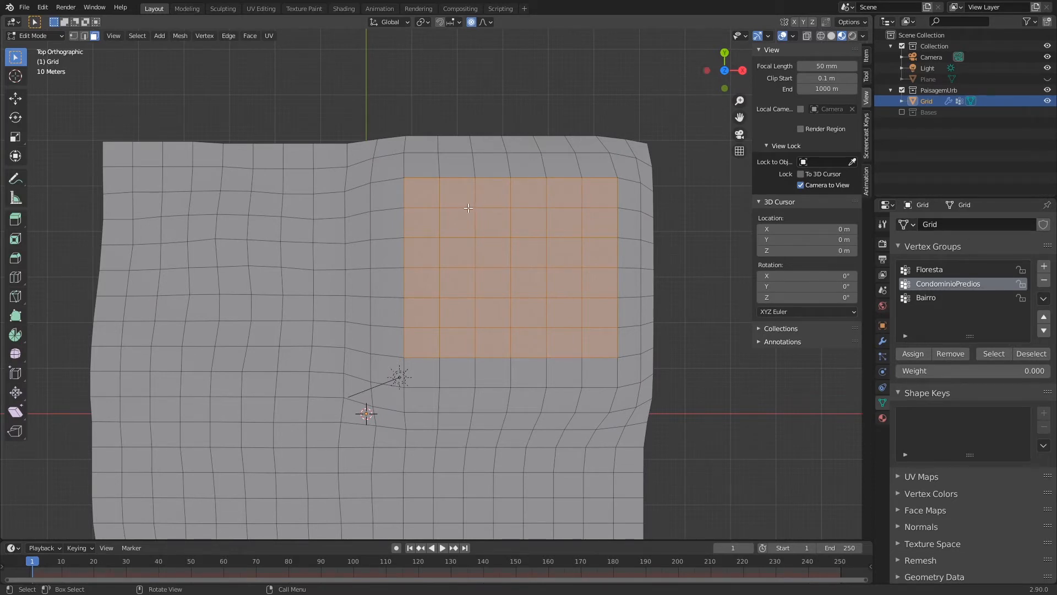
key(1)
click(428, 197)
drag(427, 198, 598, 331)
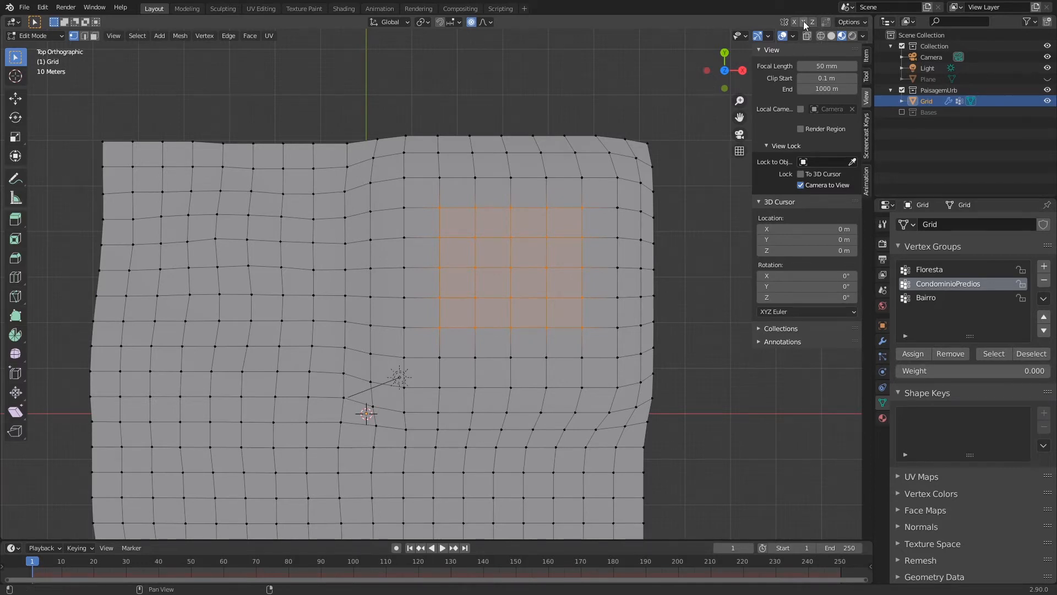
Turn on the Statistics overlay in the viewport to check how many grid vertices are selected.
click(793, 36)
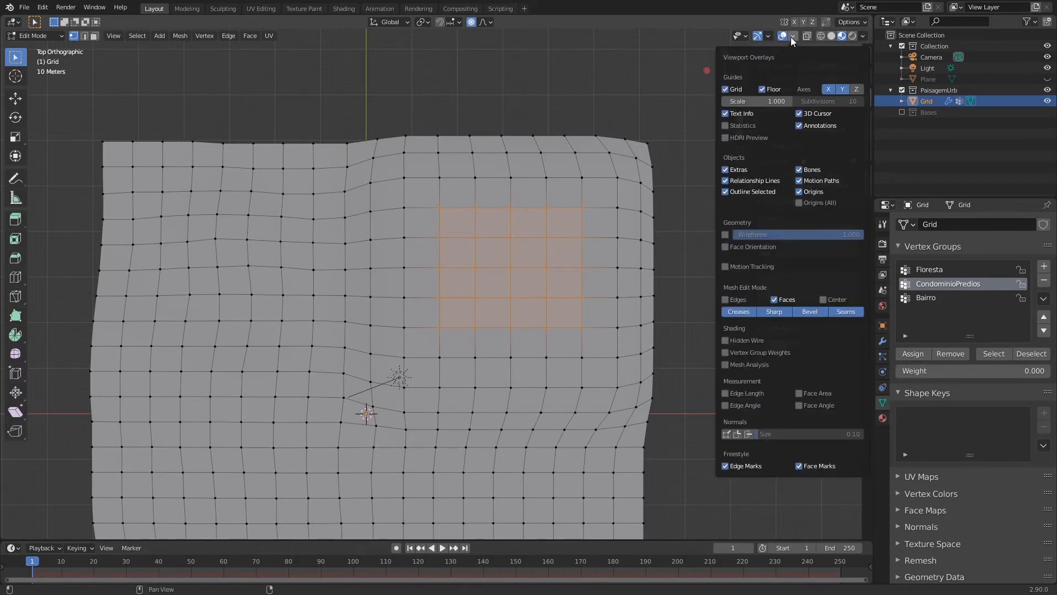
click(725, 126)
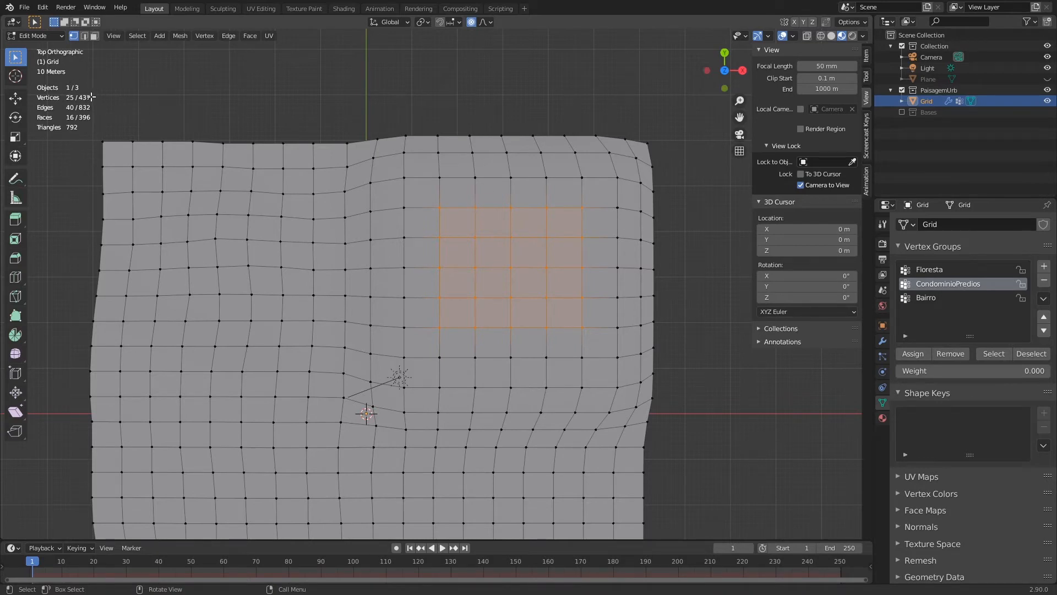
click(475, 177)
key(ctrl+z)
Assign the selected vertices to the CondominioPredios vertex group with a weight of 1.000.
middle_drag(987, 482, 989, 473)
click(882, 357)
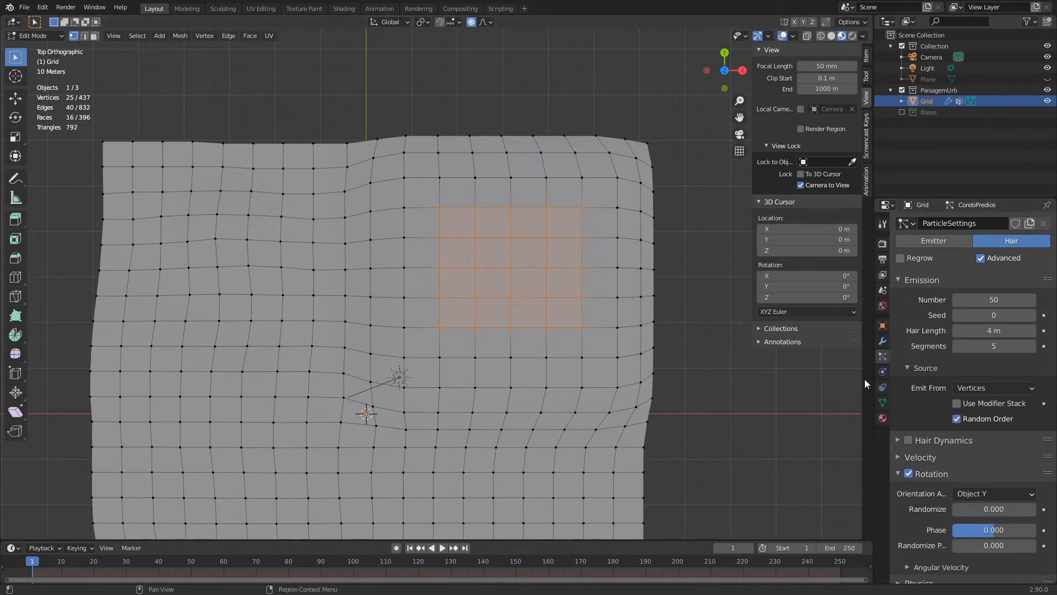
click(883, 341)
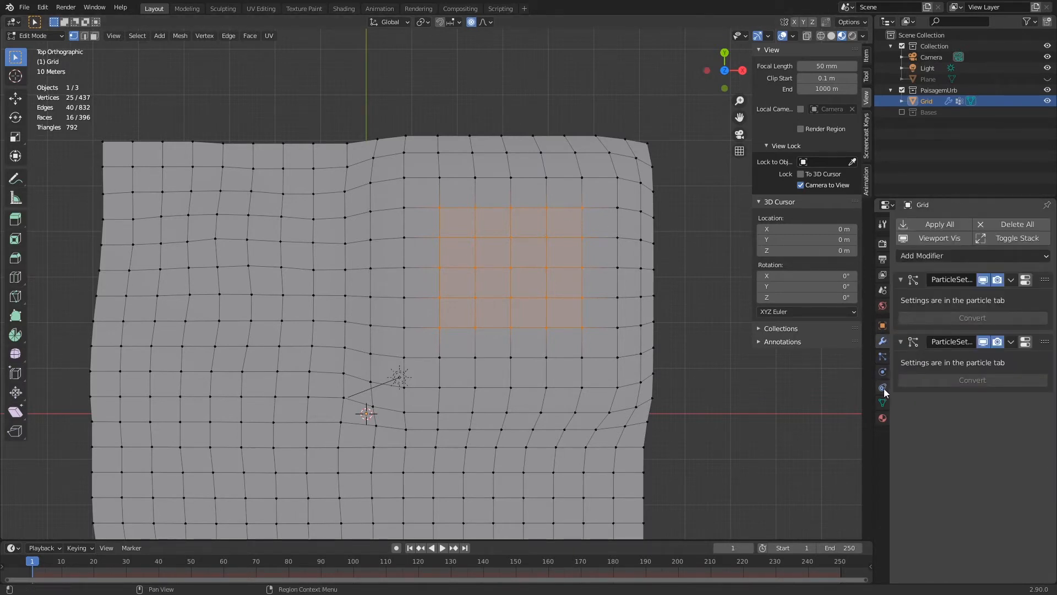
click(883, 402)
click(956, 365)
text(1)
key(Return)
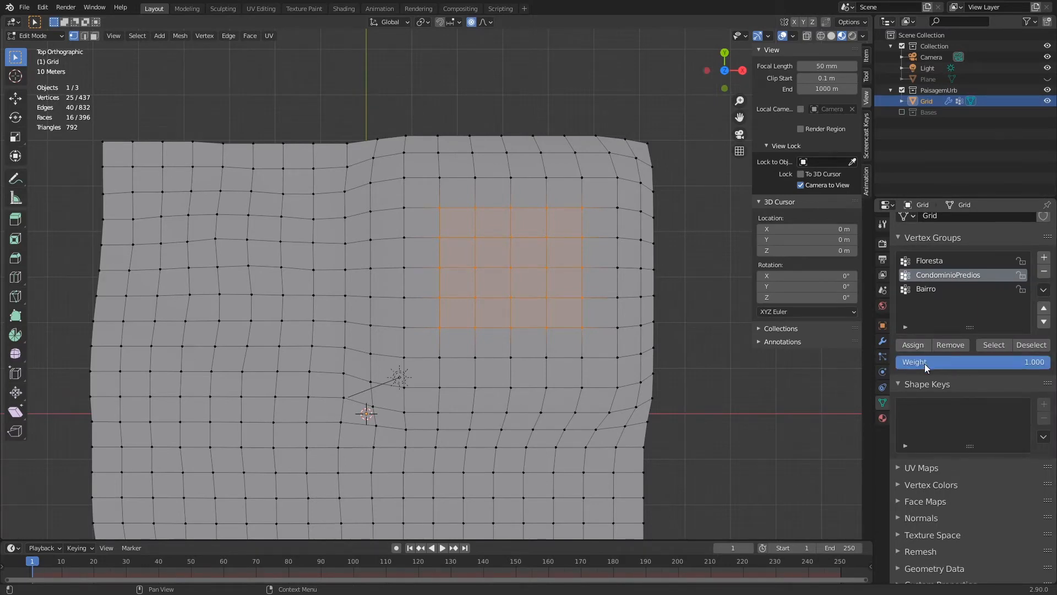
click(920, 347)
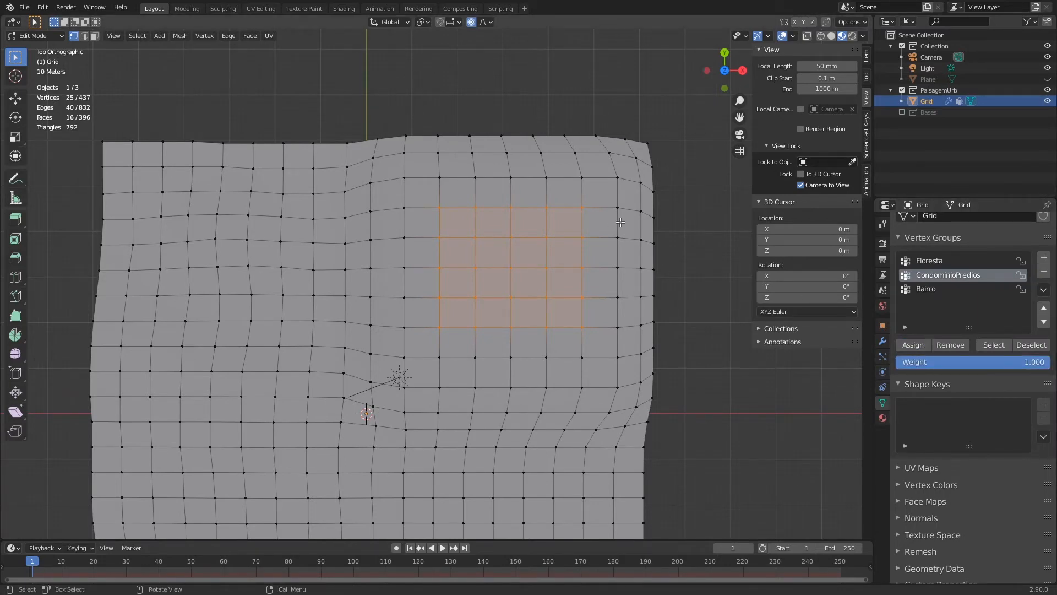
Examine the CondominioPredios weights on the plateau in Weight Paint mode and return to Object Mode.
key(Tab)
key(ctrl+Tab)
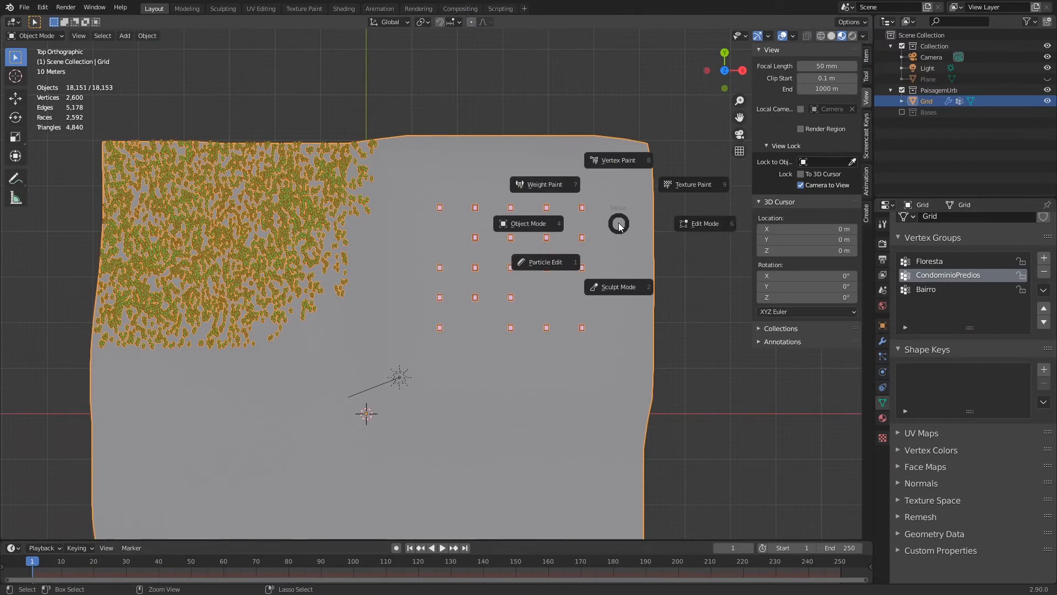
click(550, 183)
key(ctrl+Tab)
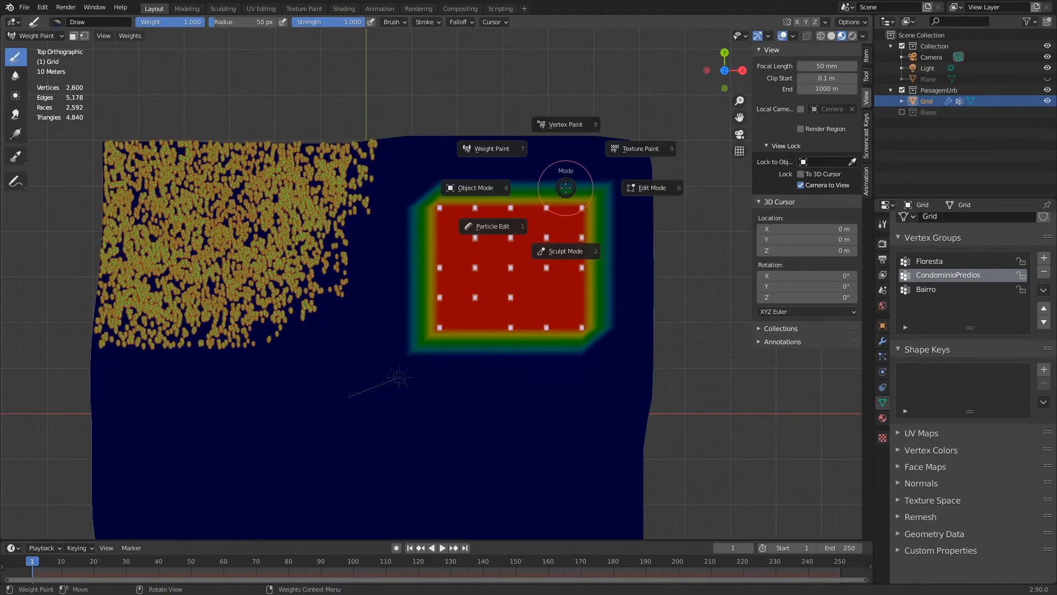
click(504, 188)
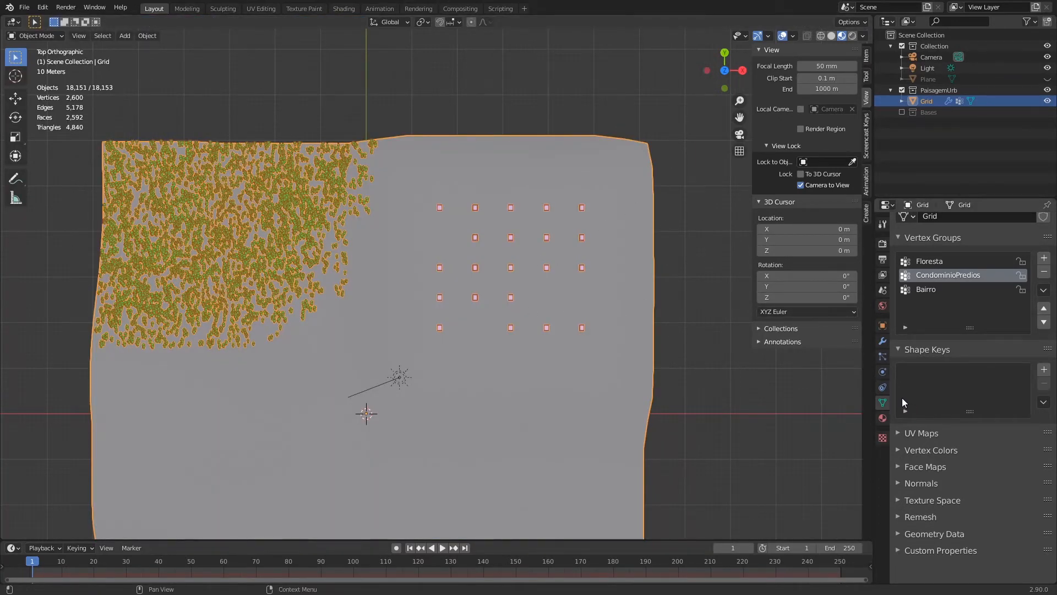
Set the CondoPredios particle number to 25 and save the file.
click(882, 357)
double_click(980, 299)
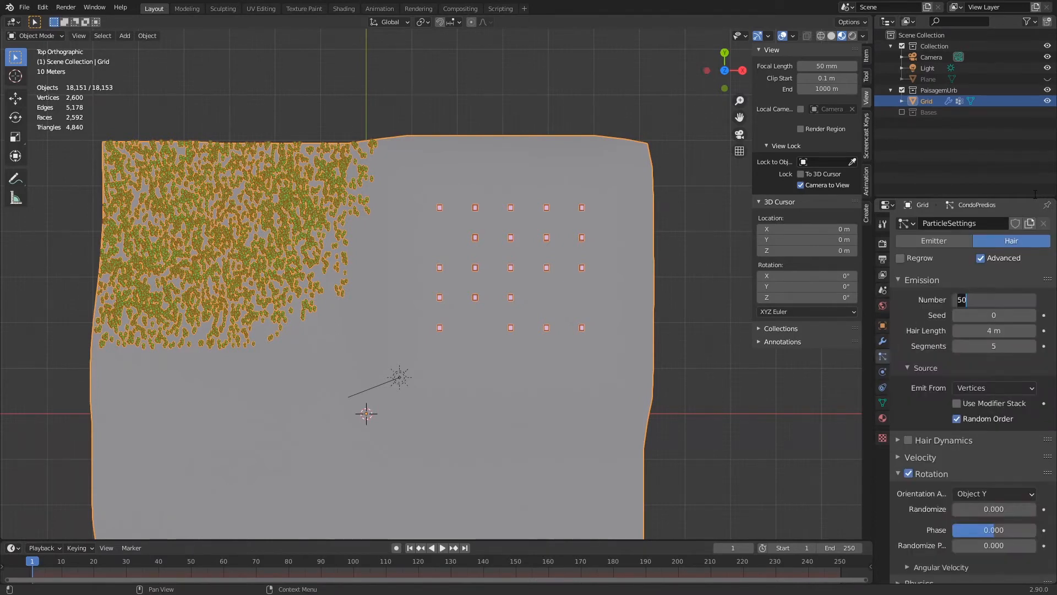
text(25)
key(Return)
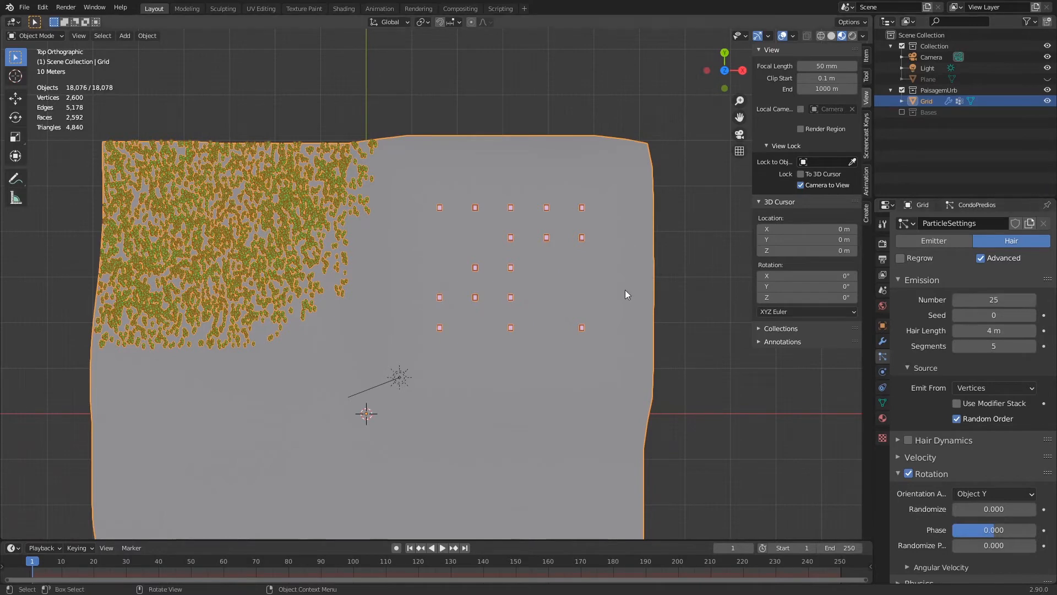
middle_drag(608, 328, 595, 229)
key(ctrl+s)
Compare the buildings with the weighted mesh vertices and turn off Random Order for the CondoPredios emission source.
scroll(611, 314, up, 3)
middle_drag(614, 291, 624, 196)
key(Tab)
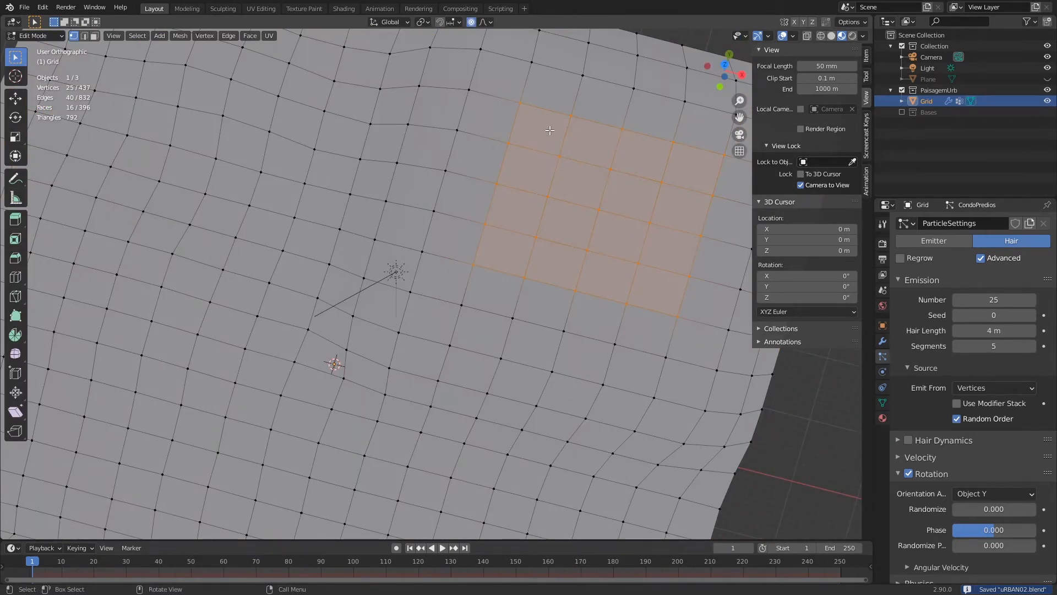
key(Tab)
middle_drag(716, 220, 682, 155)
scroll(966, 285, down, 5)
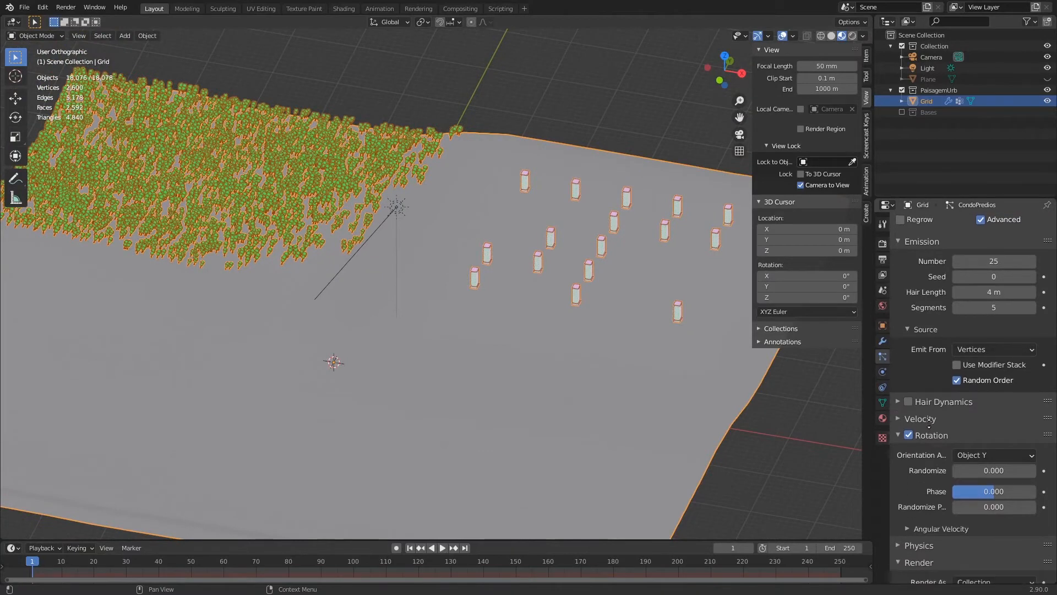
click(960, 282)
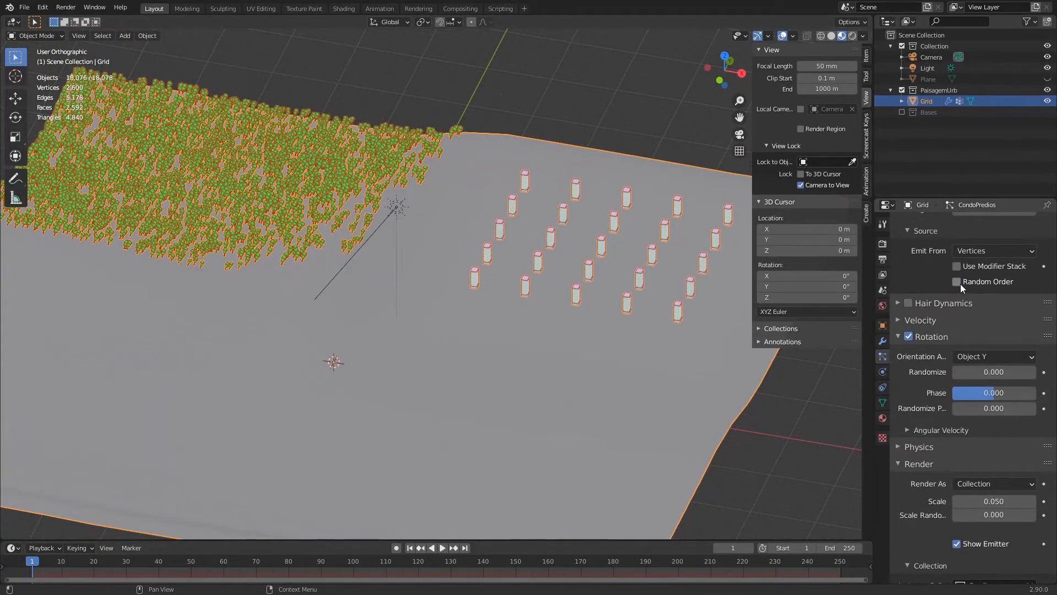
scroll(952, 285, up, 2)
scroll(934, 327, up, 3)
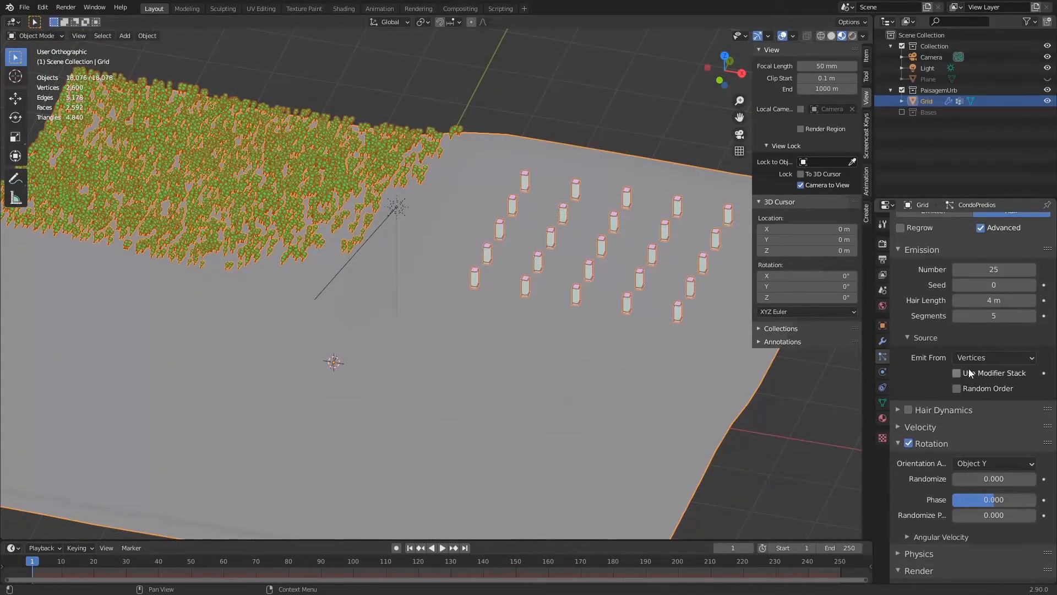
middle_drag(722, 286, 638, 302)
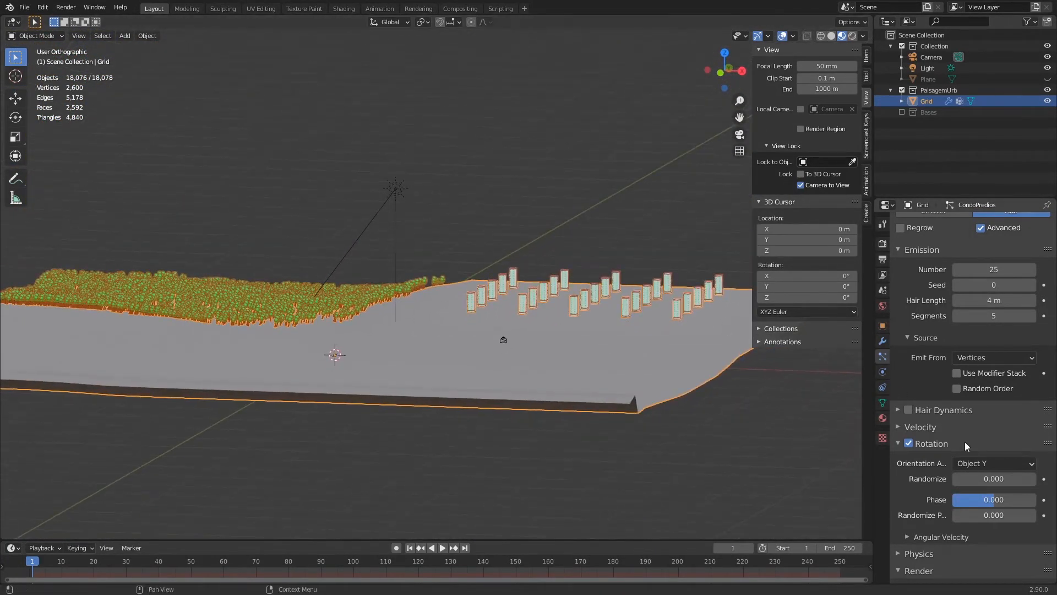
Enlarge the CondoPredios buildings by setting their render scale to 0.130.
scroll(990, 376, down, 8)
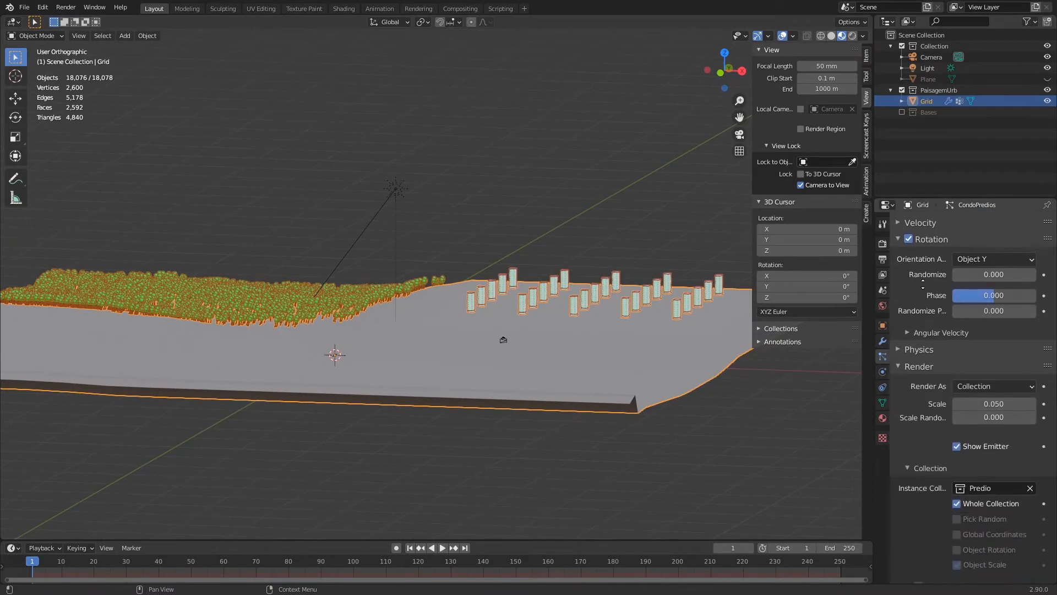
click(989, 376)
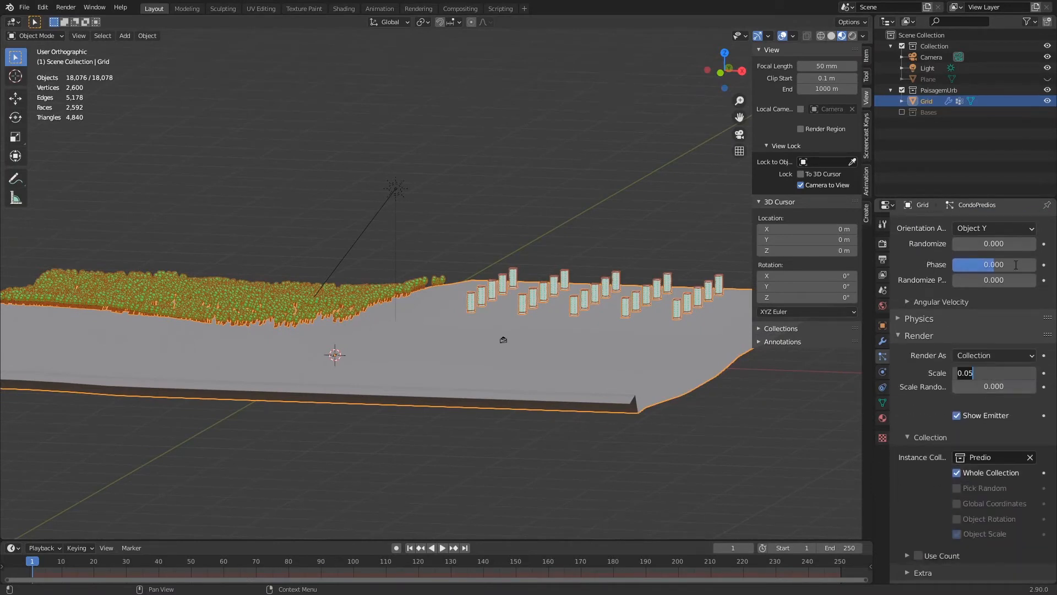
text(0.)
key(Return)
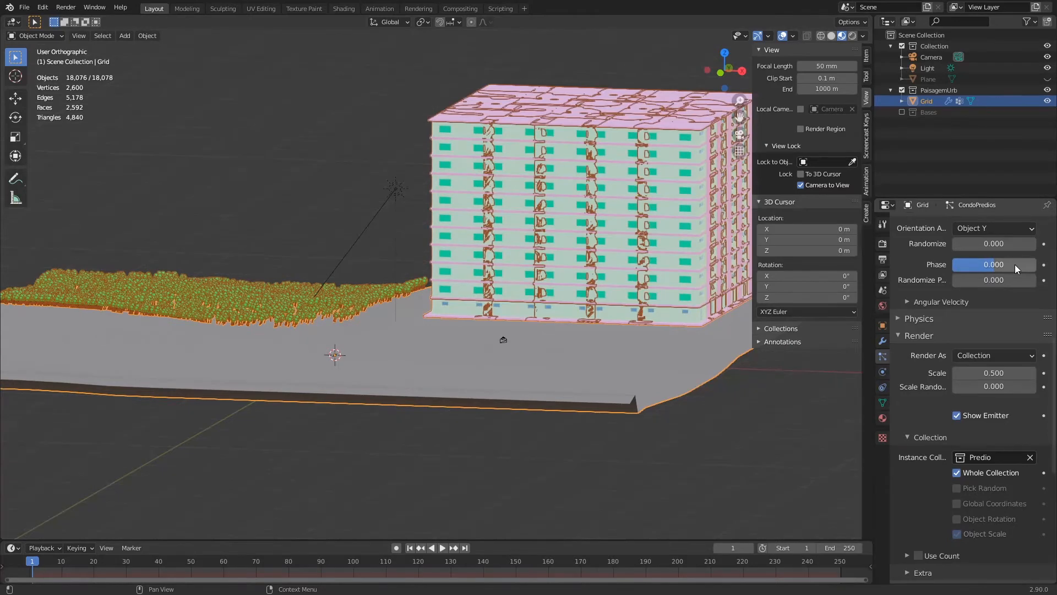
drag(995, 374, 969, 373)
Try moving one plateau vertex about 1.6 m along X with proportional editing to shift the buildings, and undo the move.
middle_drag(650, 236, 654, 310)
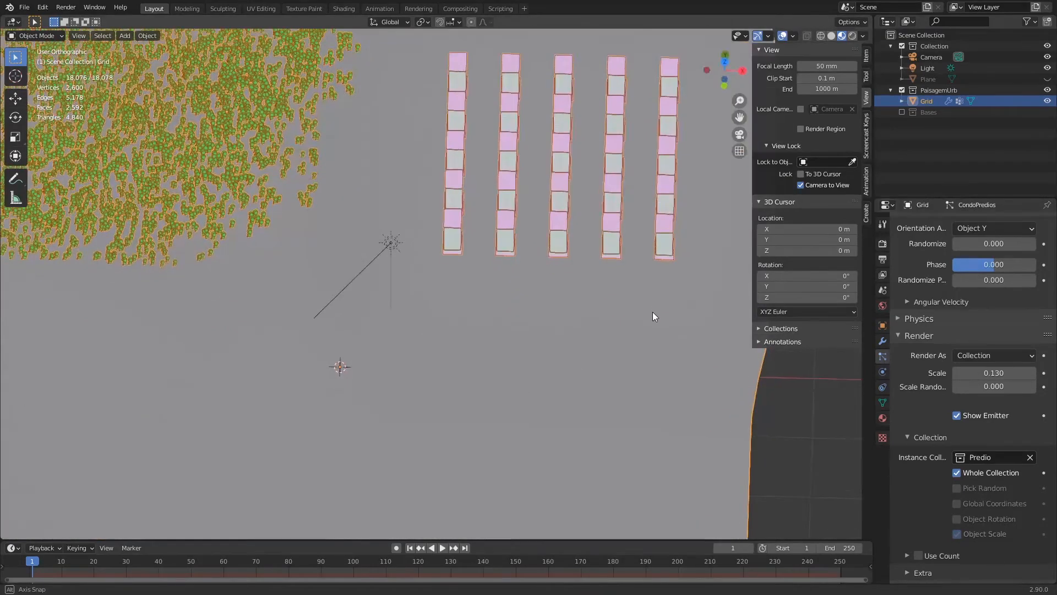
key(Tab)
click(577, 140)
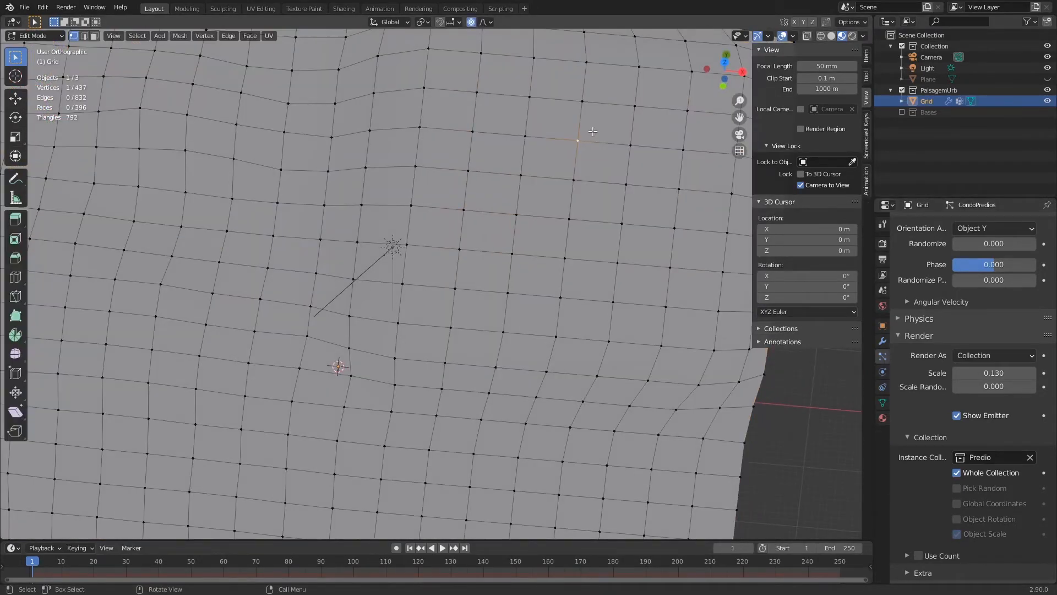
key(g)
click(604, 131)
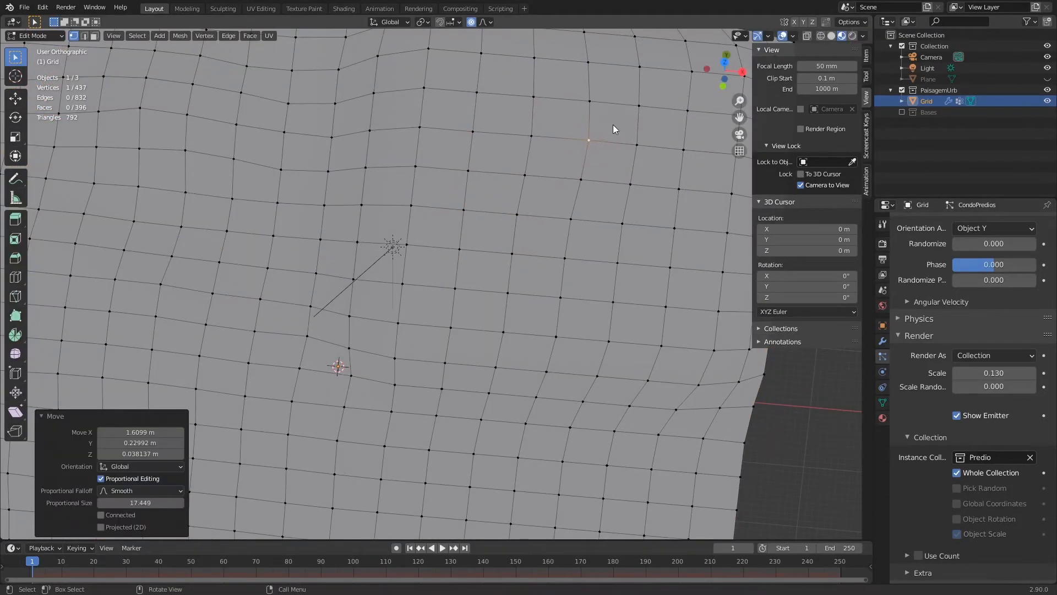
key(Tab)
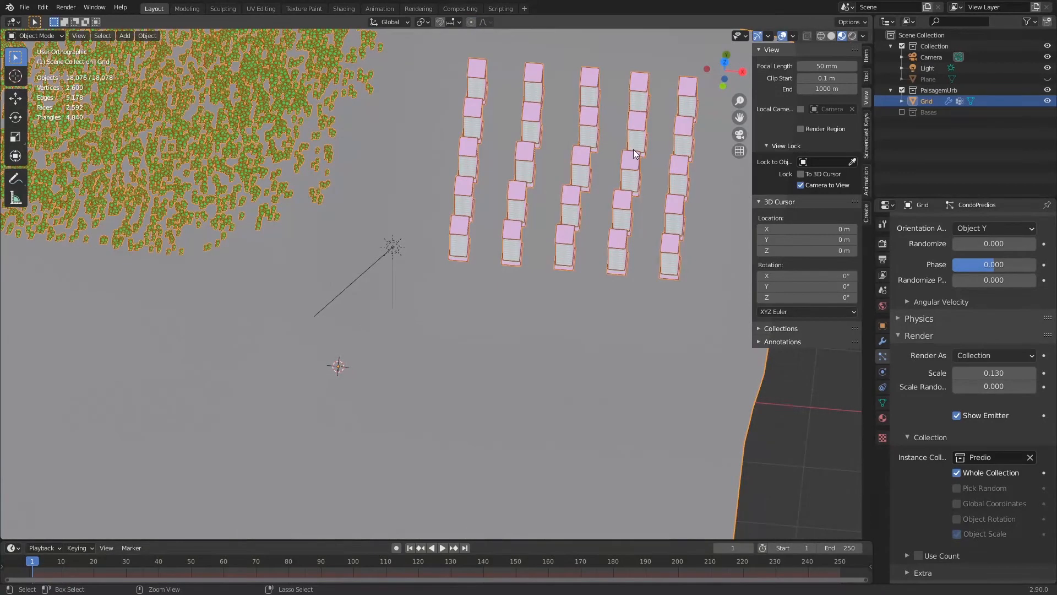
key(ctrl+z)
key(ctrl+z)
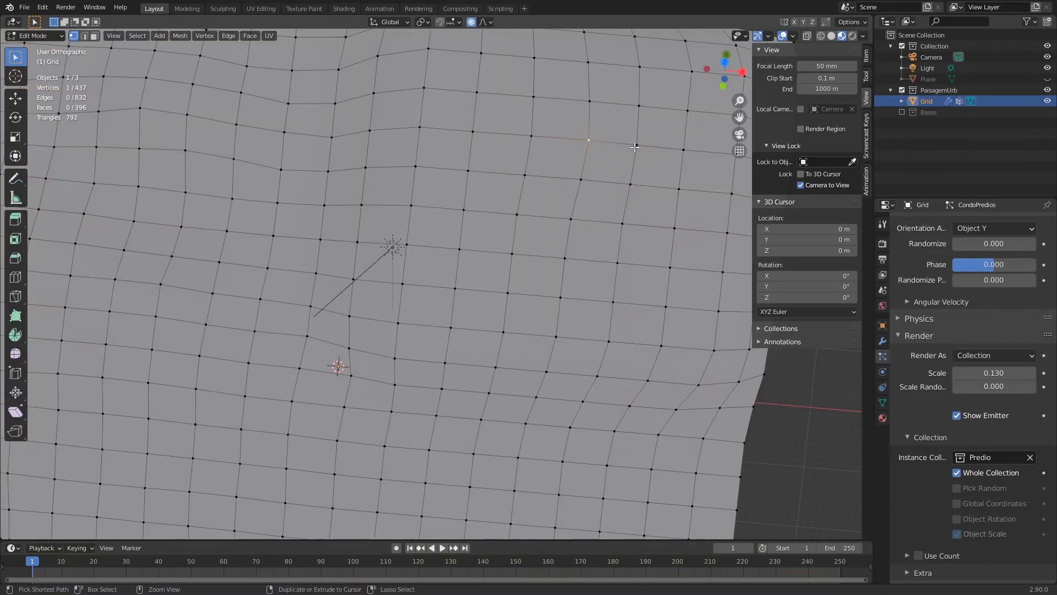
Return to Object Mode, save the file and review the building rows on the plateau from several angles.
key(Tab)
key(ctrl+s)
middle_drag(633, 156, 648, 130)
ctrl+middle_drag(650, 239, 630, 297)
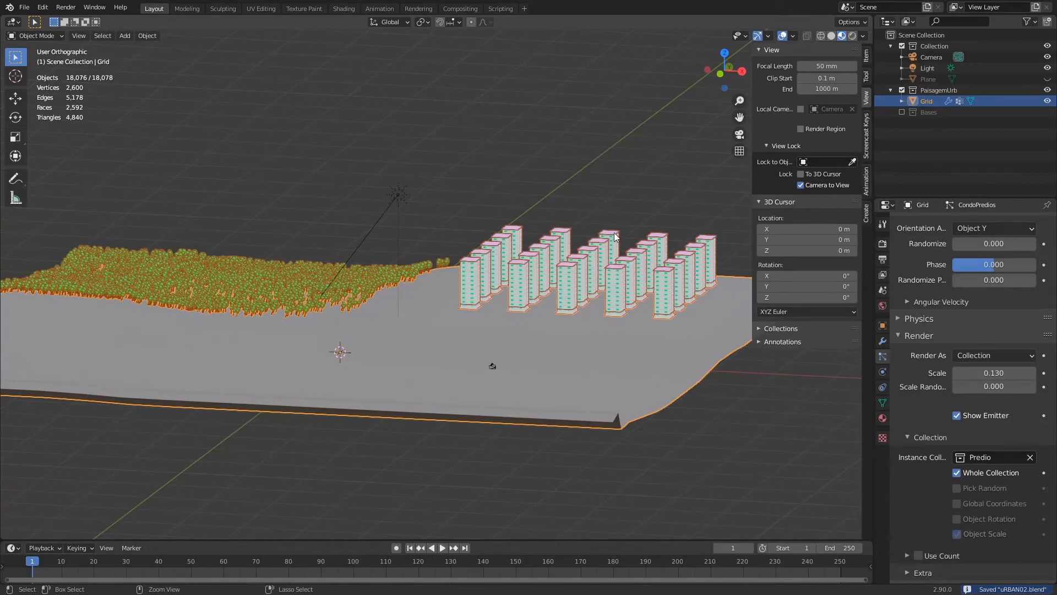
middle_drag(557, 217, 570, 305)
key(ctrl+s)
shift+middle_drag(527, 266, 603, 245)
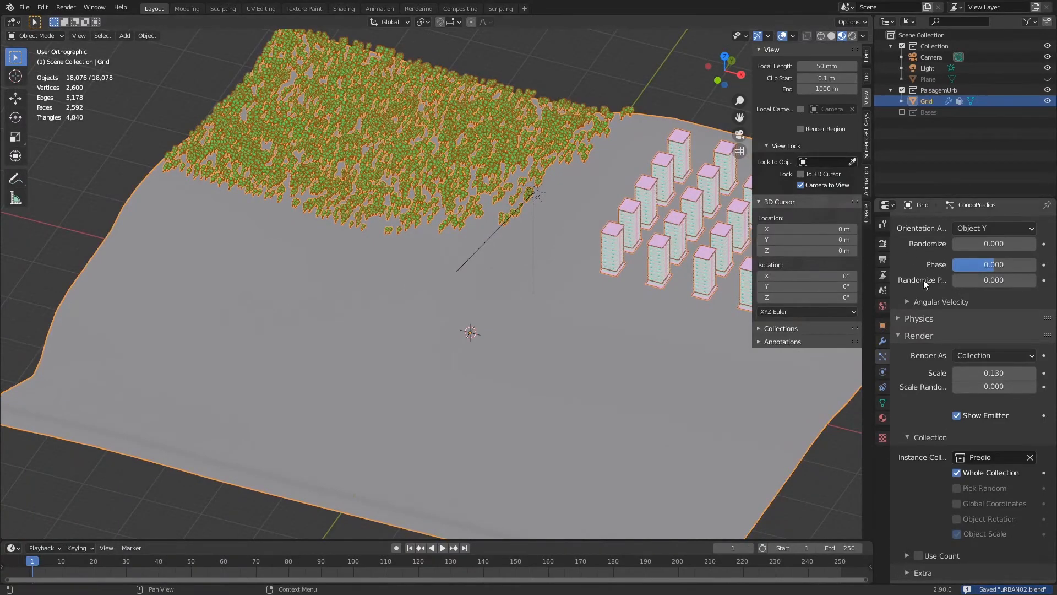
Add a new particle system named Casas to the grid, set its type to Hair and save the file.
scroll(910, 243, up, 10)
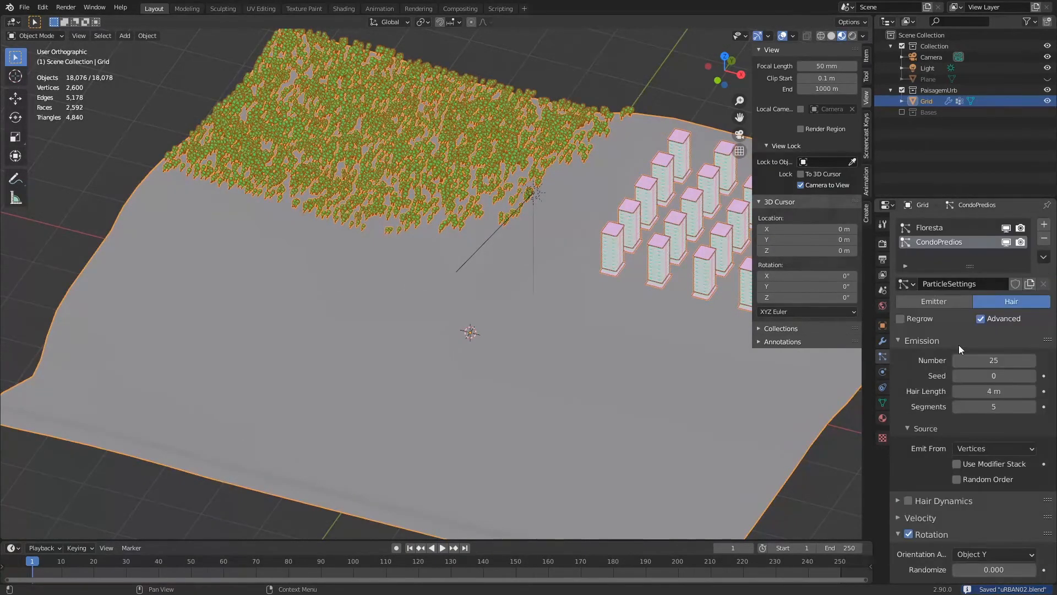
click(1044, 224)
double_click(936, 256)
text(Casas)
key(Return)
click(1011, 301)
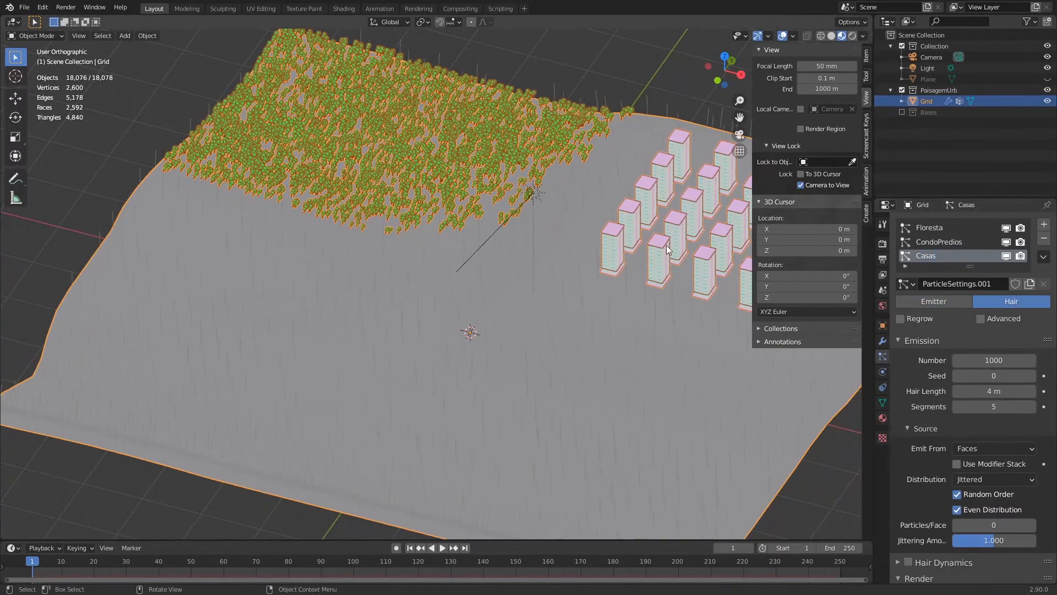
key(ctrl+s)
Render the Casas particles as a collection, using the Casas collection as instance with Global Coordinates enabled.
scroll(943, 259, down, 15)
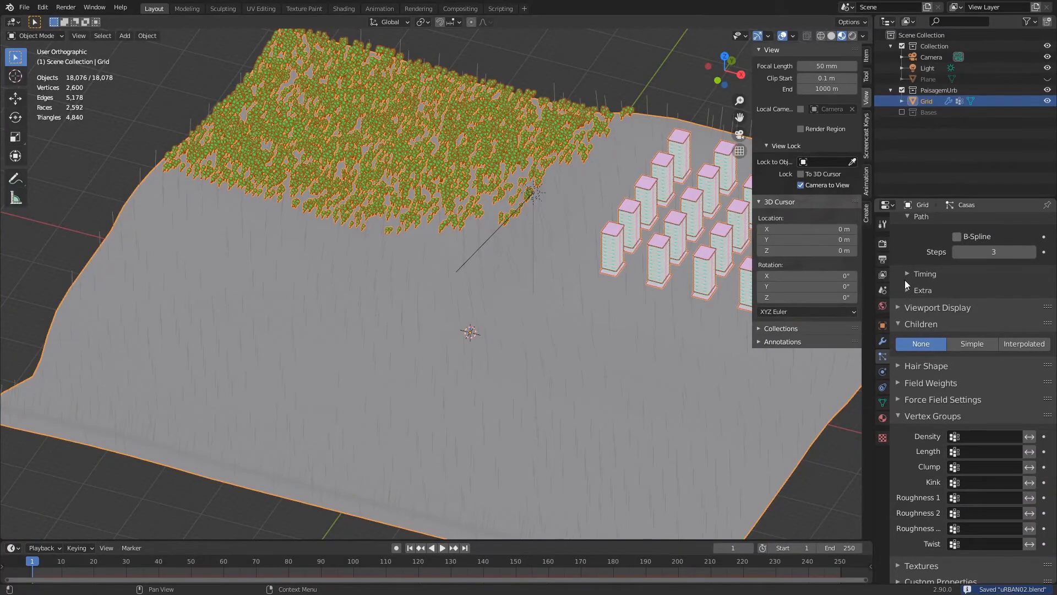
scroll(914, 308, up, 7)
click(972, 314)
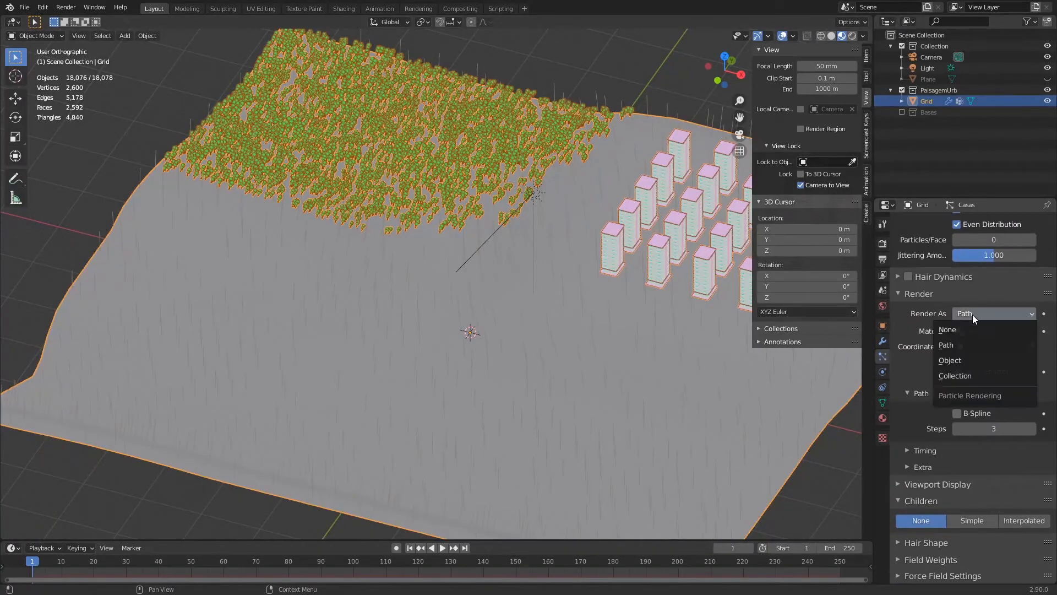
click(973, 375)
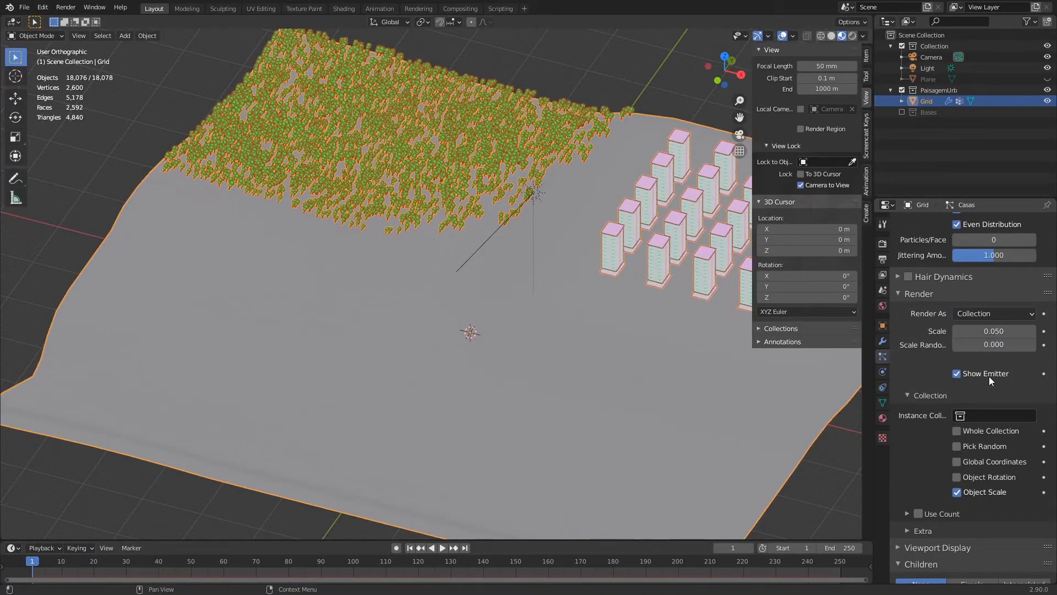
click(979, 415)
click(943, 487)
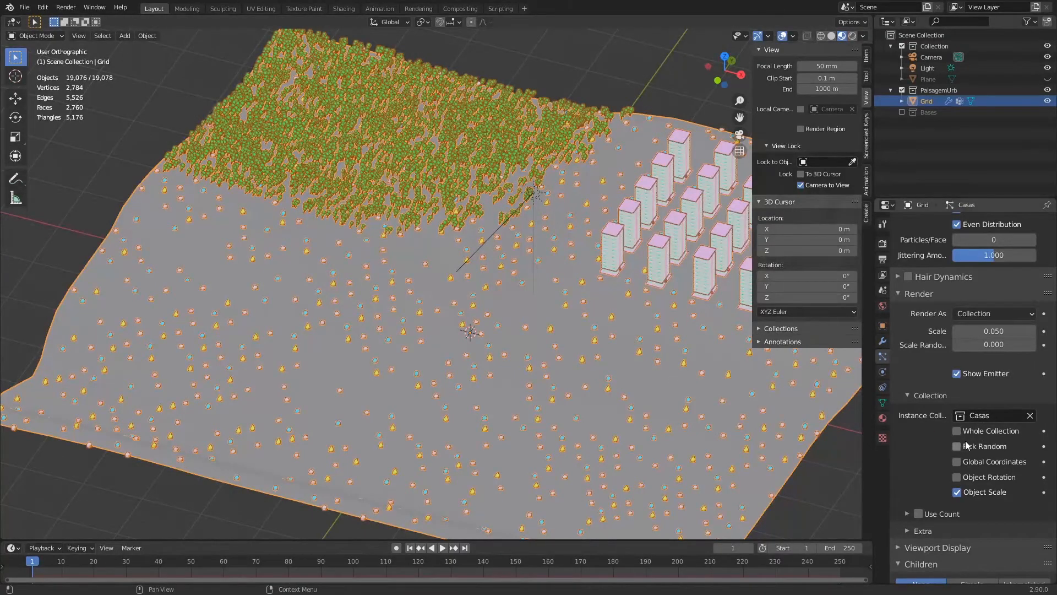
click(968, 463)
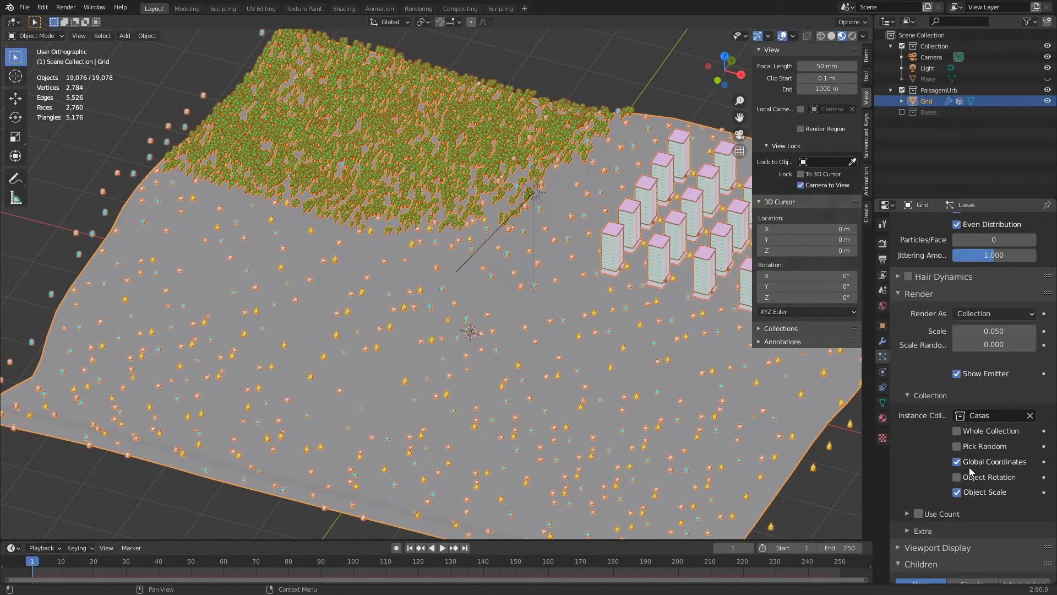
middle_drag(769, 407, 654, 414)
Limit the density of the Casas particles with the Bairro vertex group.
scroll(935, 498, down, 2)
scroll(934, 498, down, 10)
click(958, 432)
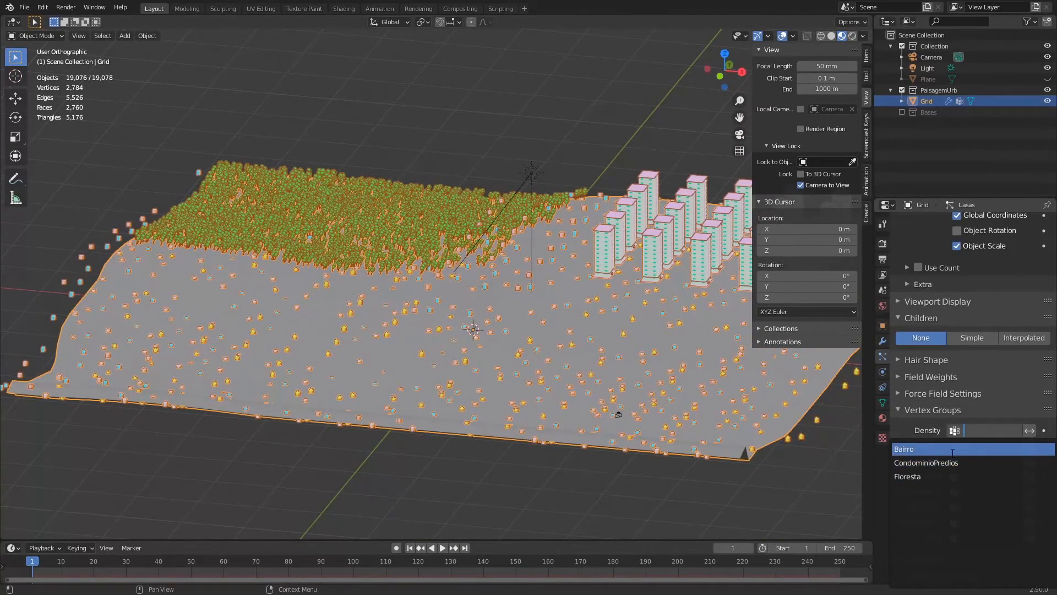
click(914, 449)
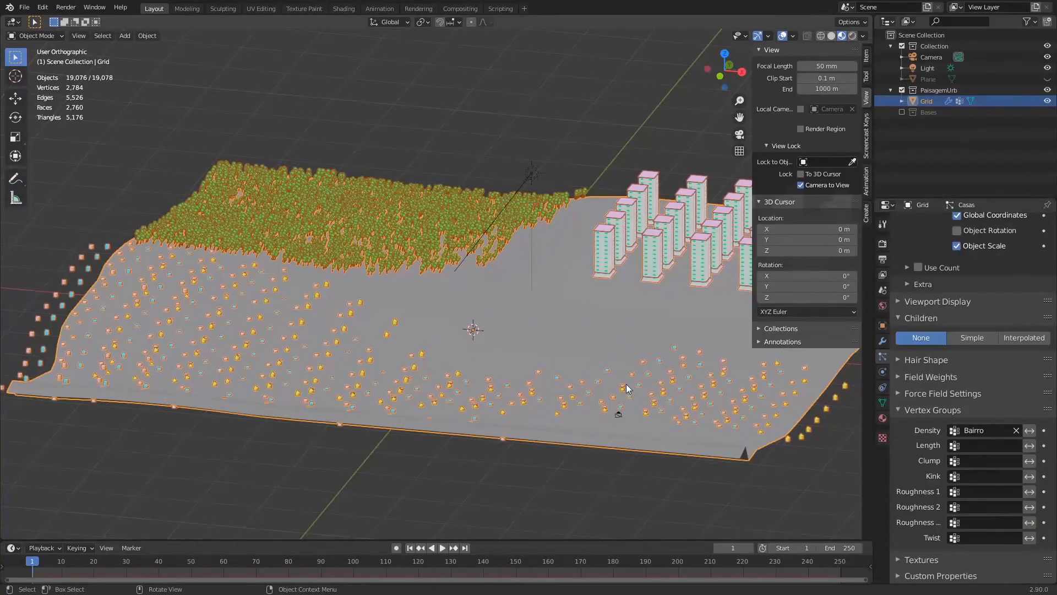
Disable Global Coordinates for the Casas instances and enable Advanced rotation with the orientation axis set to Object Y.
scroll(626, 384, up, 4)
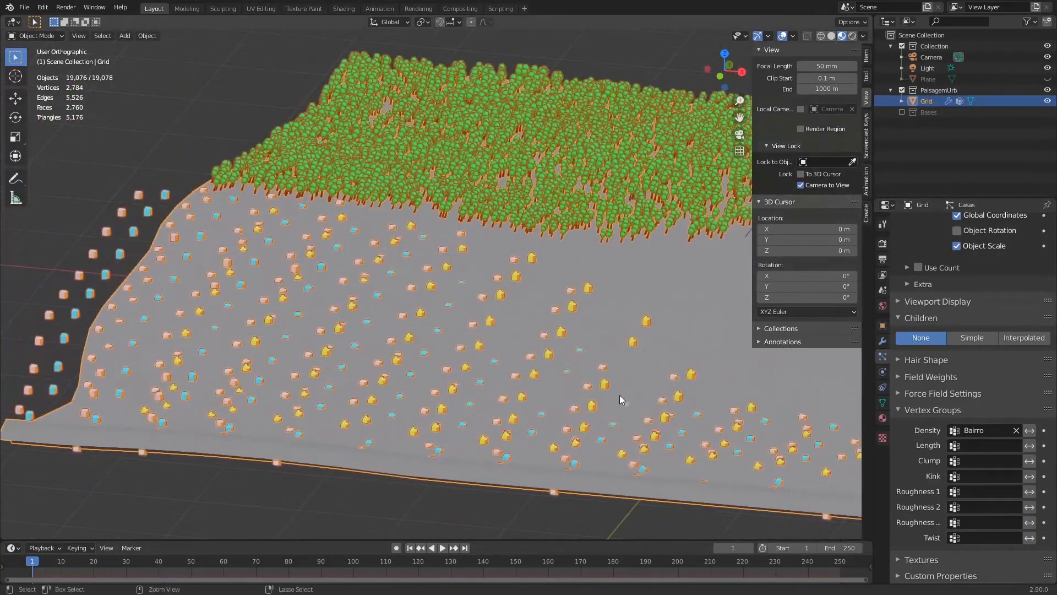
scroll(619, 330, up, 5)
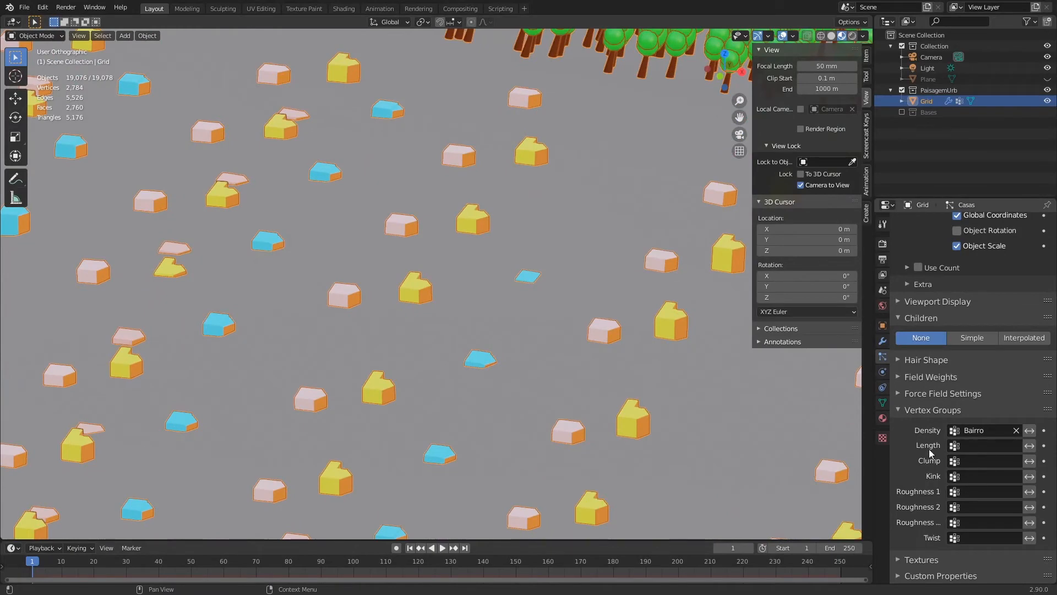
scroll(931, 397, up, 12)
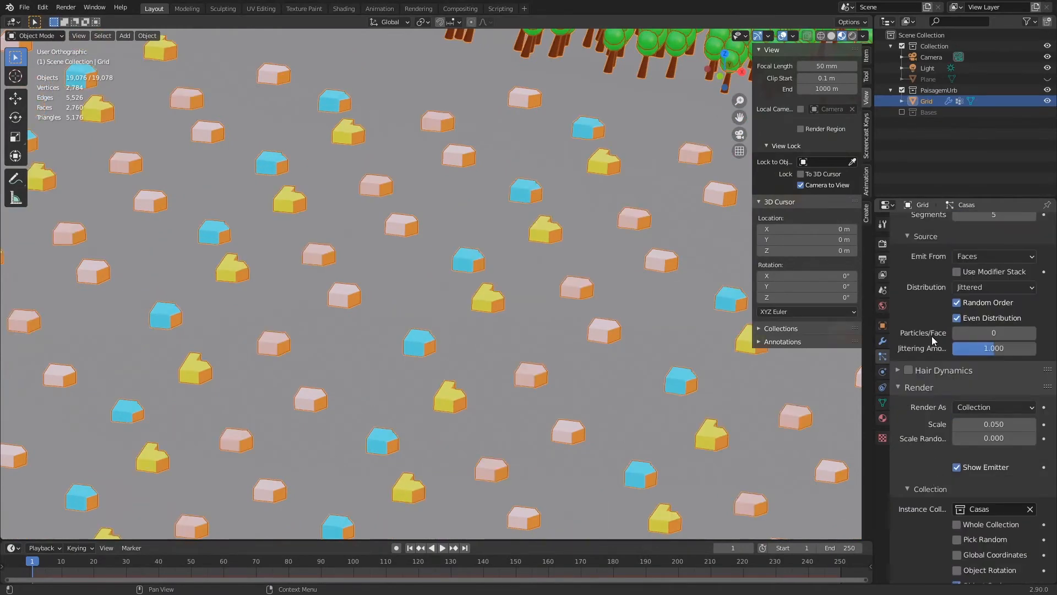
scroll(932, 337, up, 6)
click(980, 260)
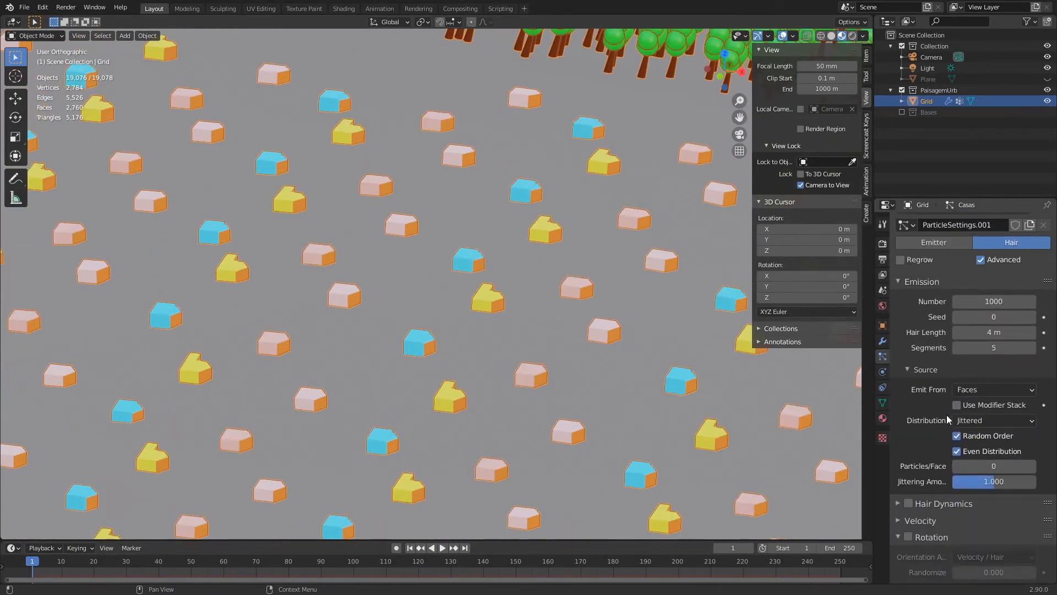
click(909, 537)
scroll(937, 468, down, 12)
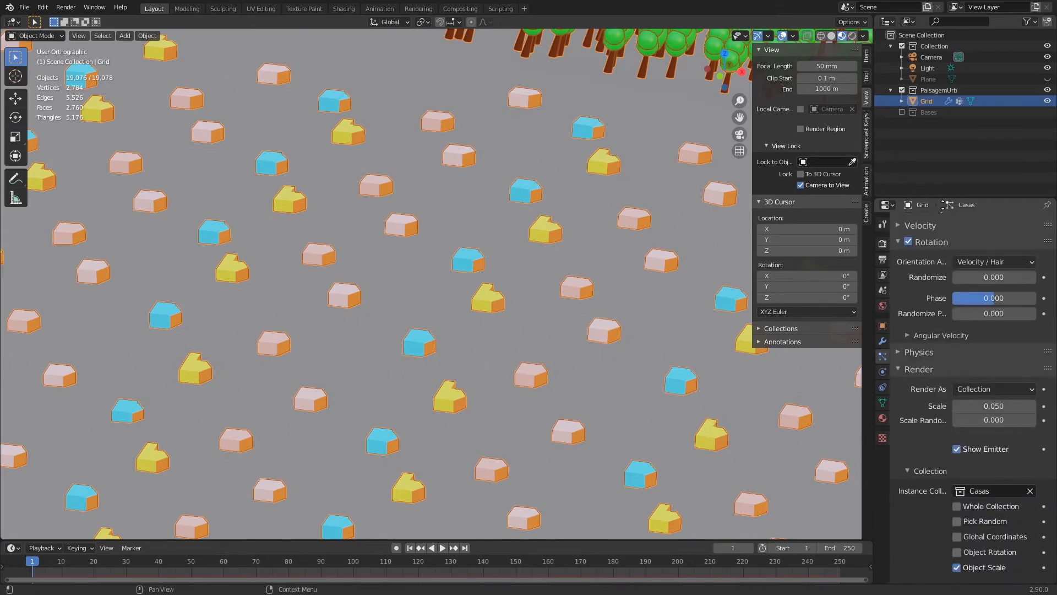
click(969, 257)
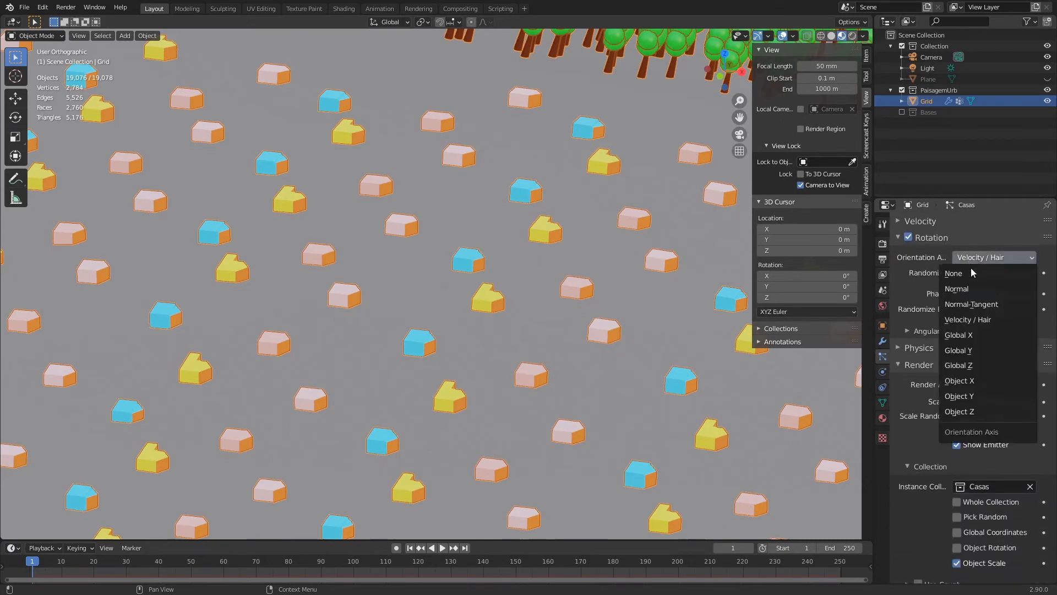
click(984, 396)
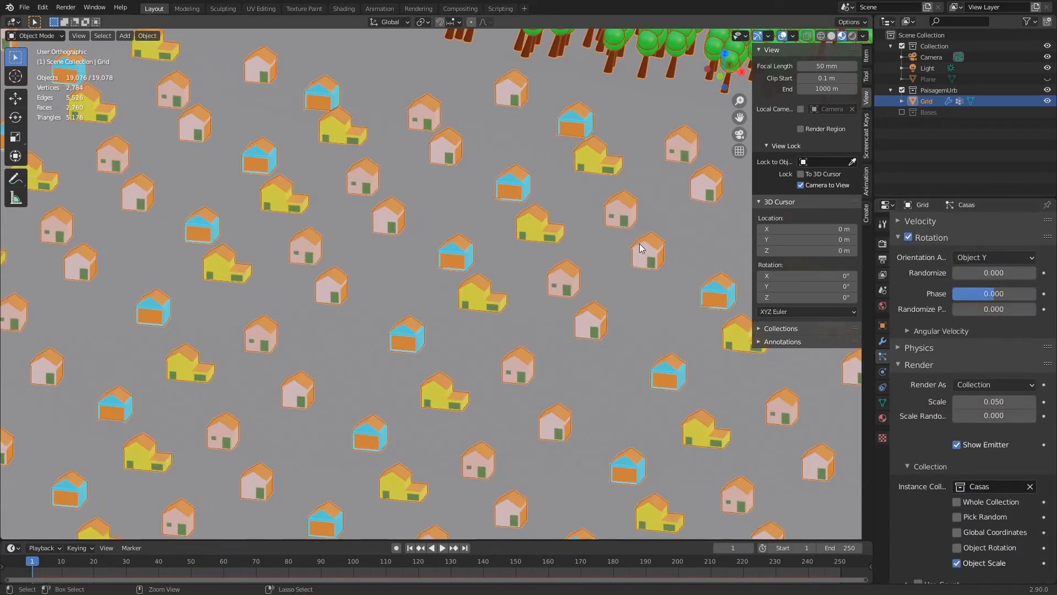
Set the Casas particles' scale randomness to about 0.451 and their scale to 0.070.
scroll(662, 330, down, 4)
scroll(662, 330, down, 2)
drag(969, 416, 992, 402)
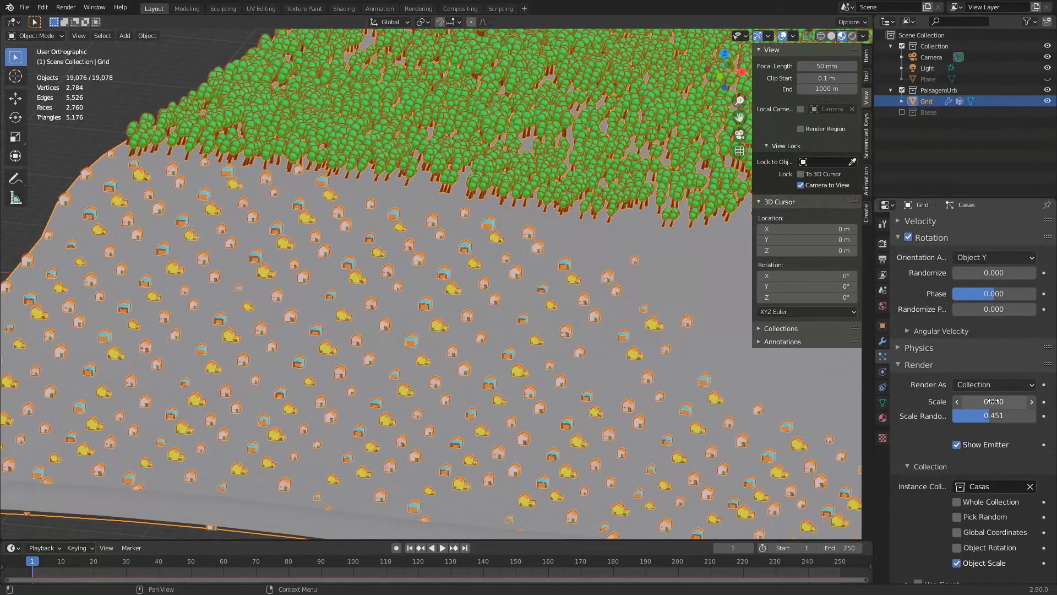
Set the number of Casas particles to 200 and save the file.
scroll(985, 406, up, 13)
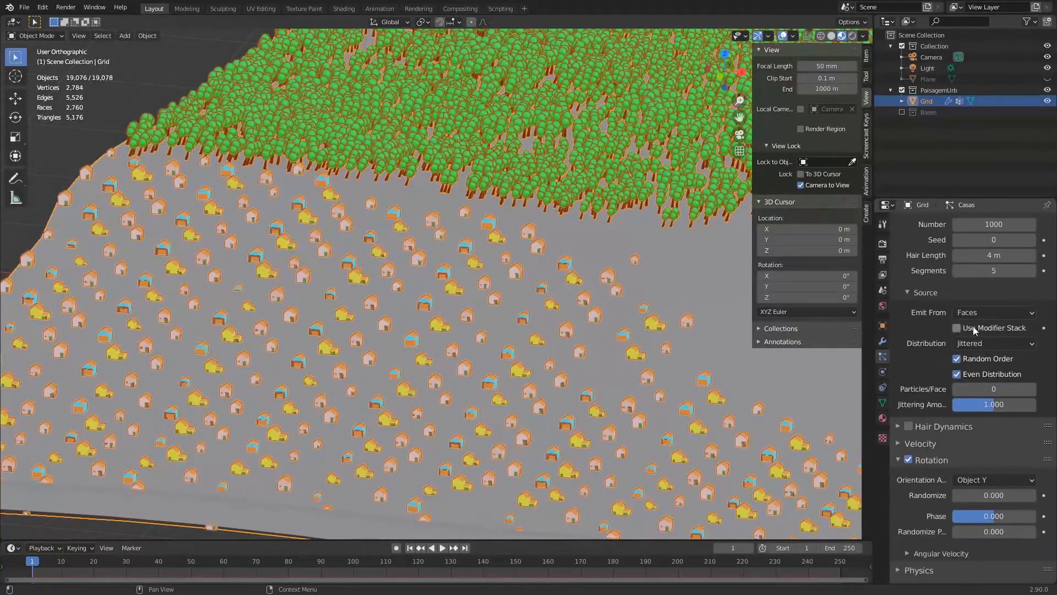
click(994, 342)
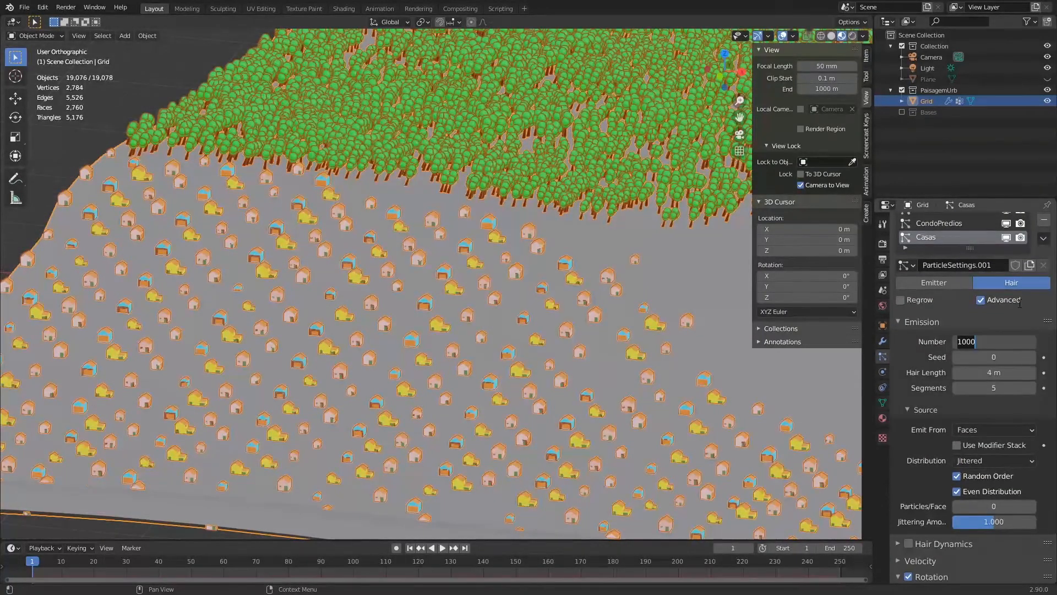
text(200)
key(Return)
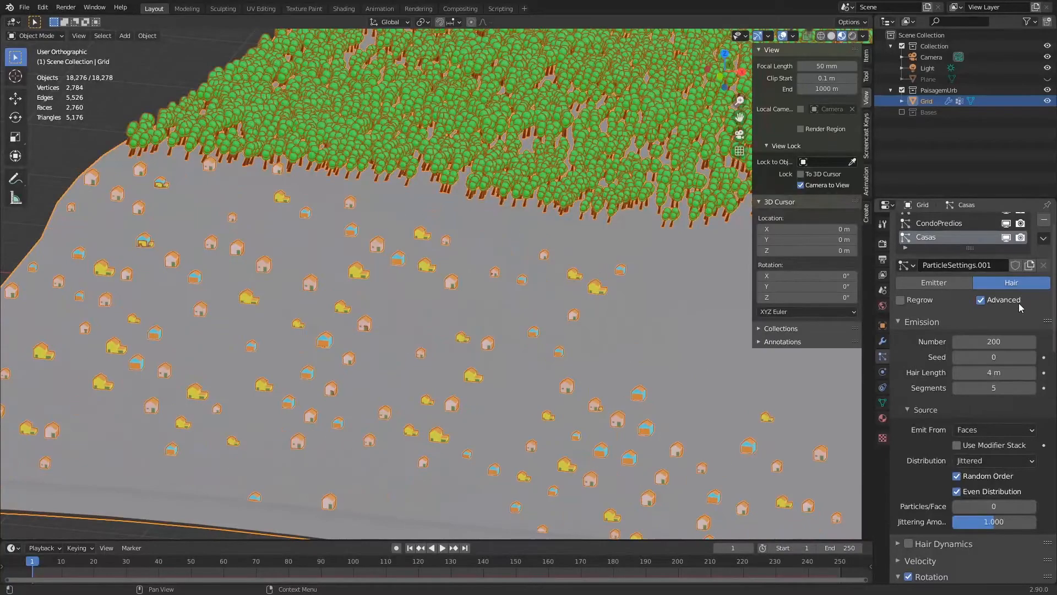
middle_drag(727, 345, 658, 323)
scroll(661, 323, down, 3)
key(ctrl+s)
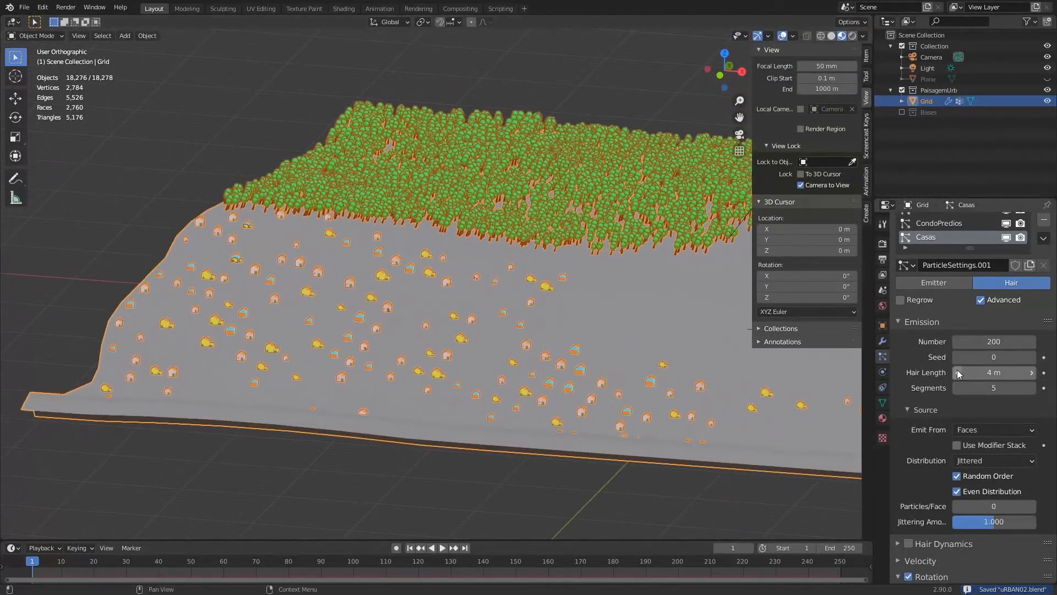
Try 500 Casas particles with a Random distribution.
click(993, 342)
text(500)
key(Return)
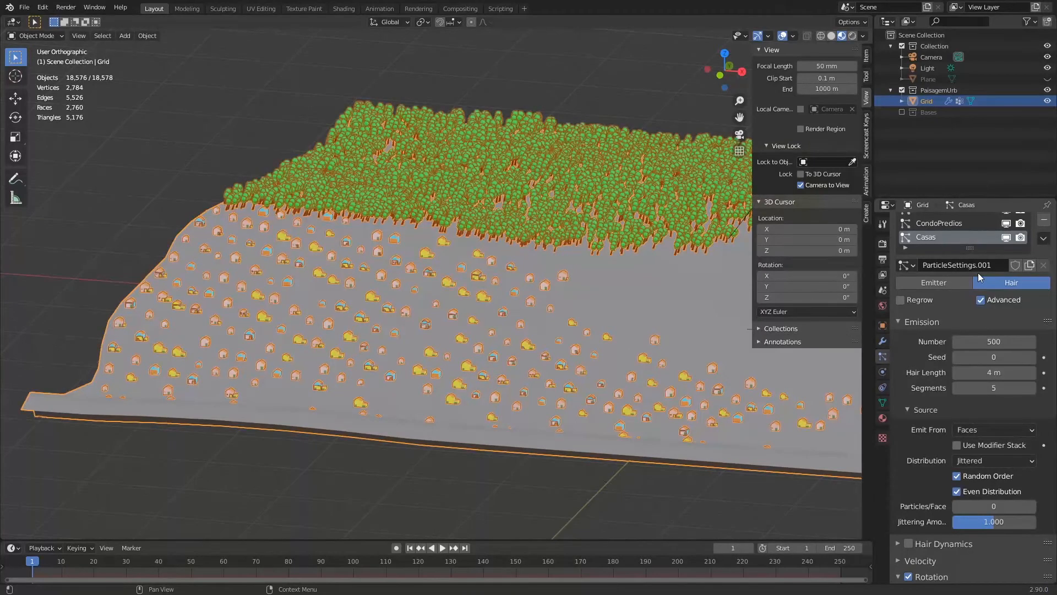
scroll(950, 331, up, 1)
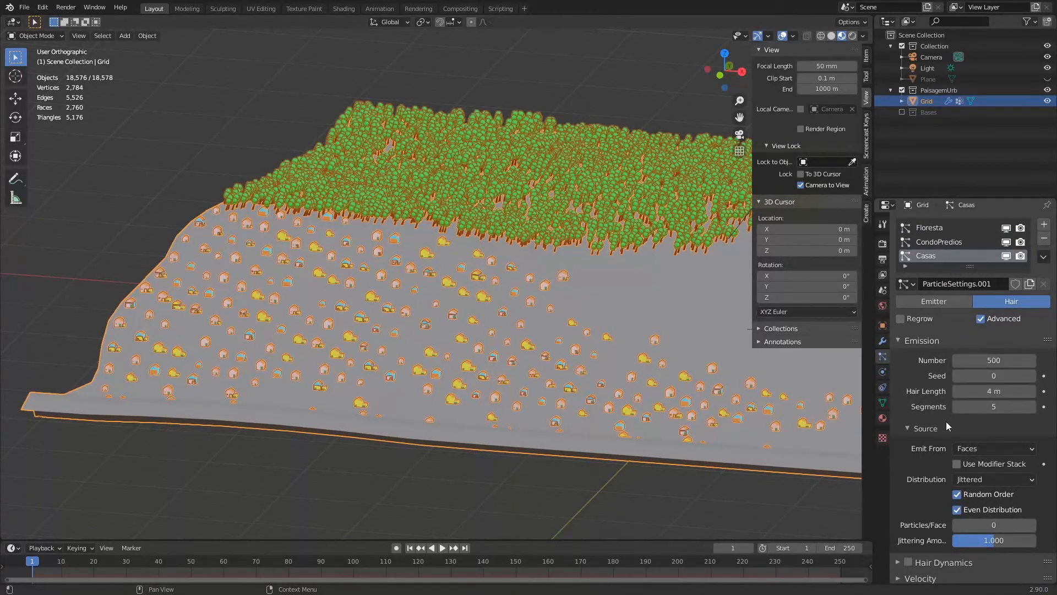
click(986, 480)
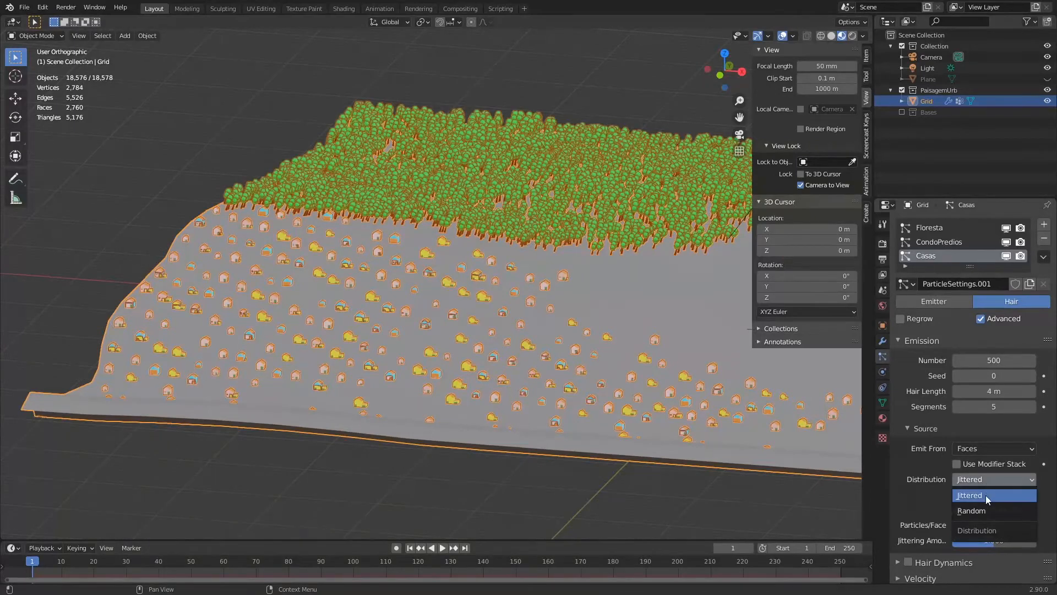
click(986, 510)
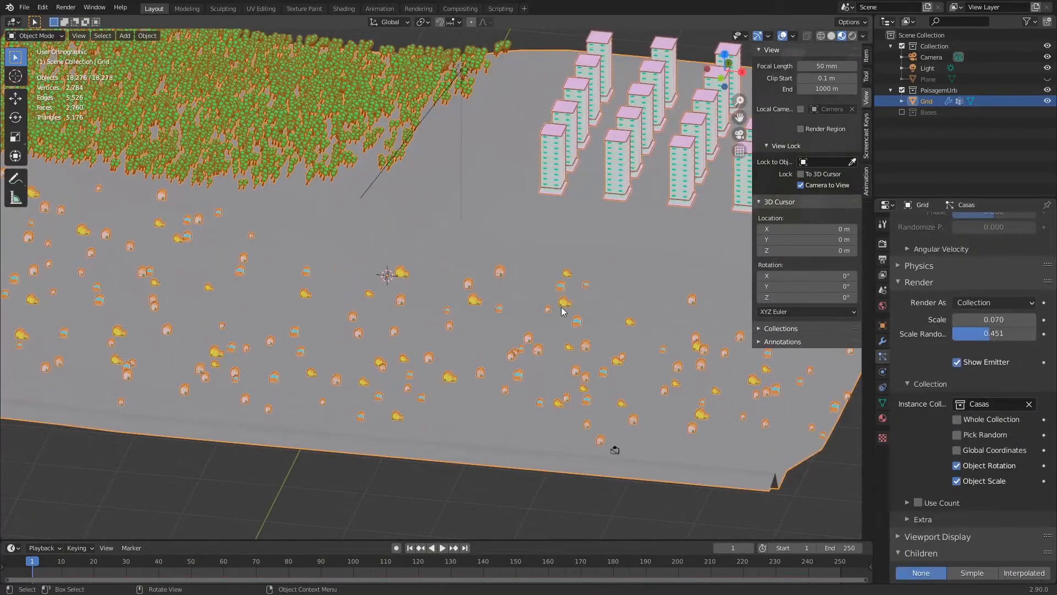
Frame the houses and forest through the camera and save the file.
key(KP_0)
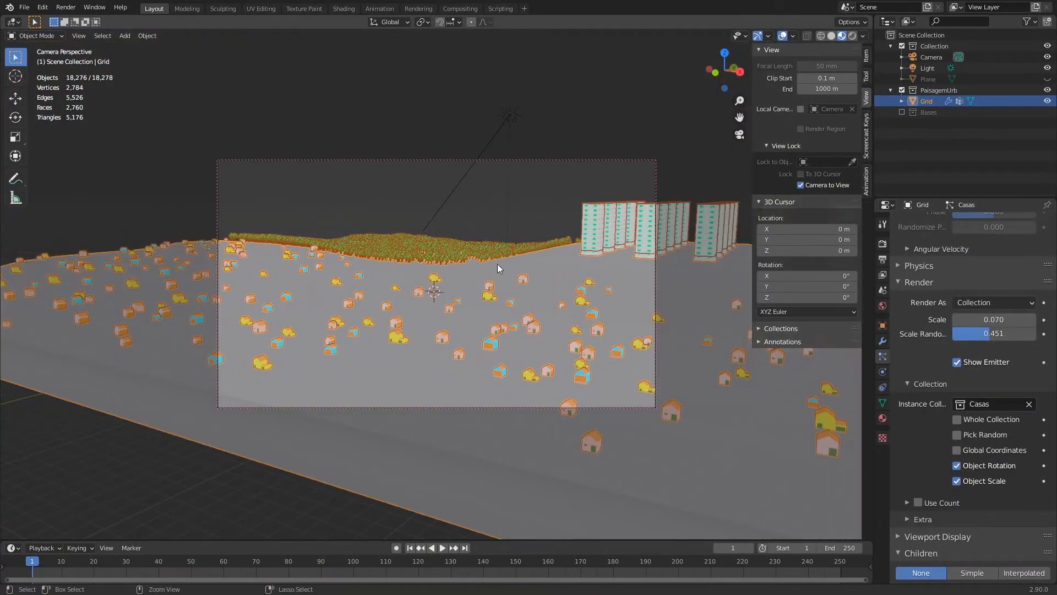
key(ctrl+s)
key(Home)
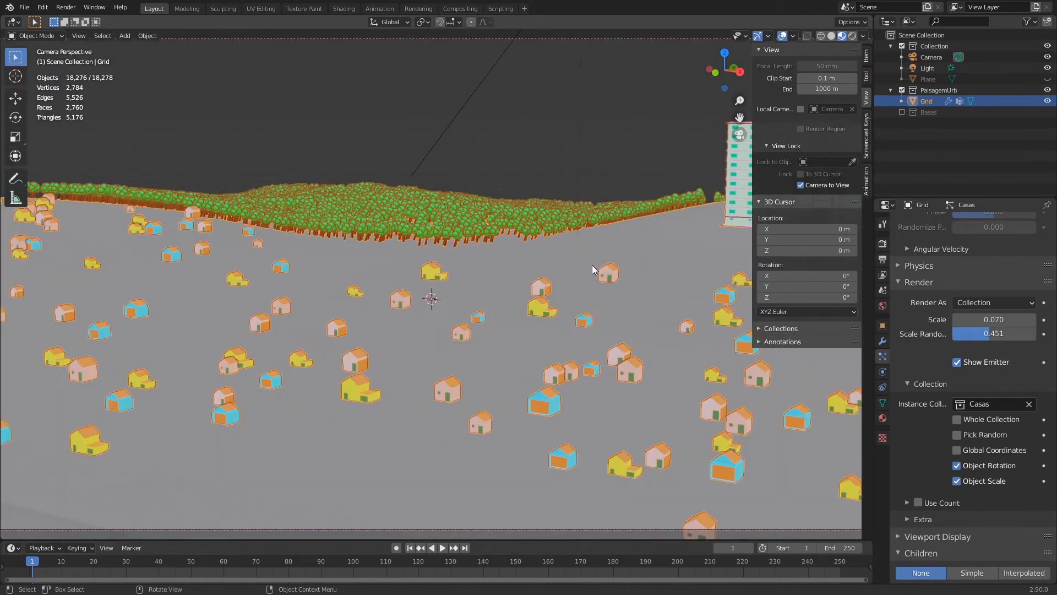
middle_drag(600, 284, 559, 253)
In quad view and Edit Mode, circle-select the grid faces along the left side and front edge of the top view.
key(ctrl+alt+q)
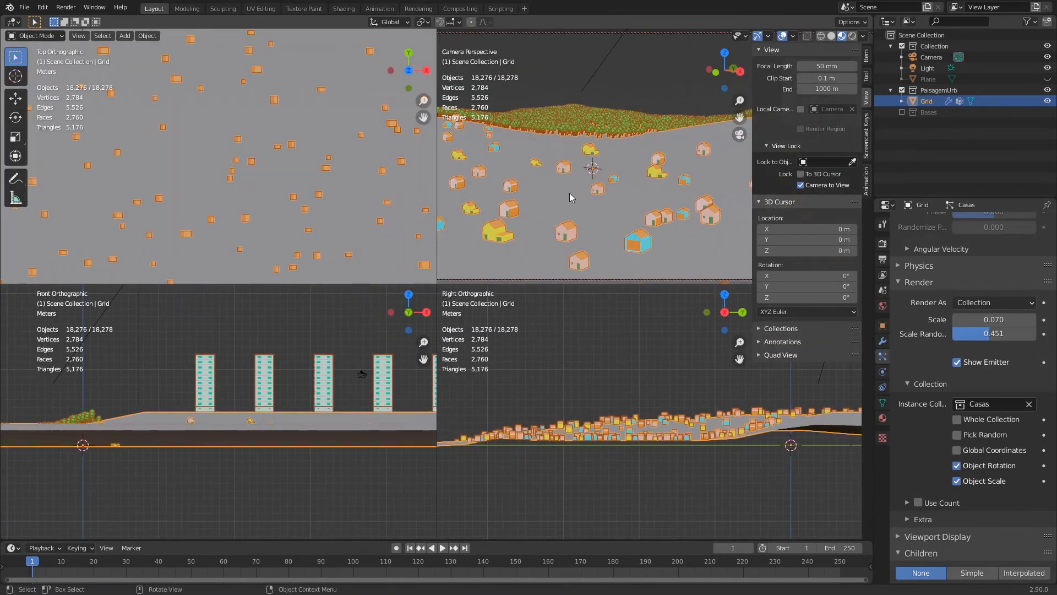
key(Tab)
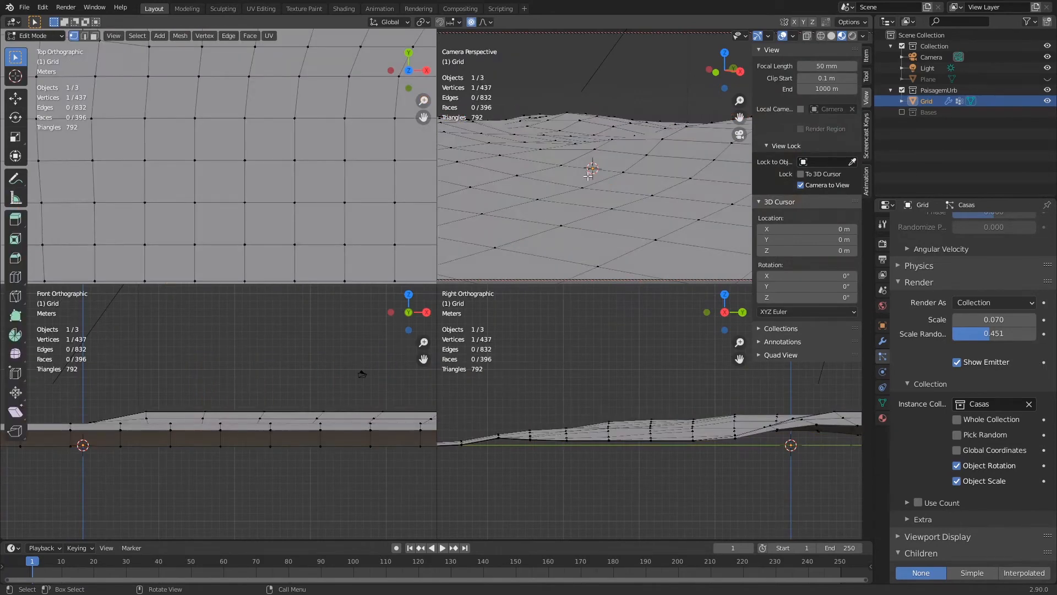
scroll(314, 173, down, 5)
key(alt+a)
key(3)
key(c)
mouse_move(155, 178)
mouse_down()
mouse_move(124, 182)
mouse_move(131, 105)
mouse_up()
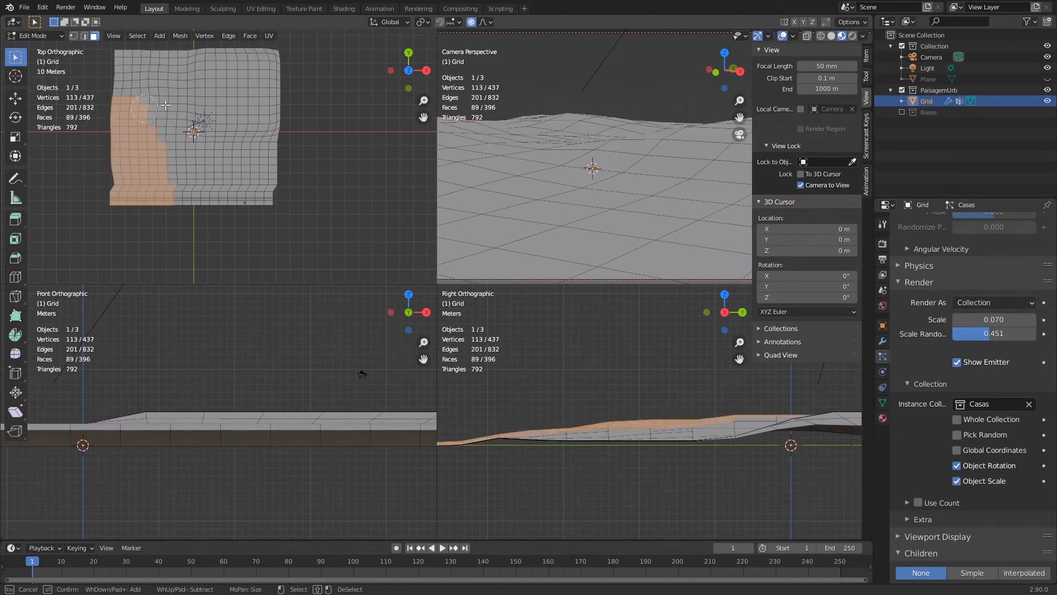
drag(151, 164, 144, 154)
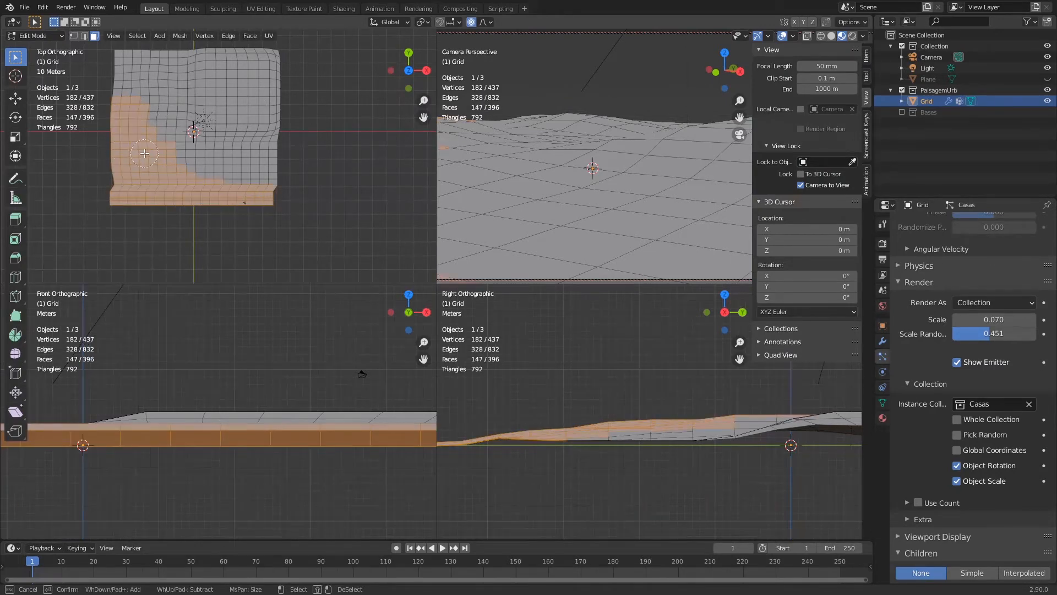
key(Escape)
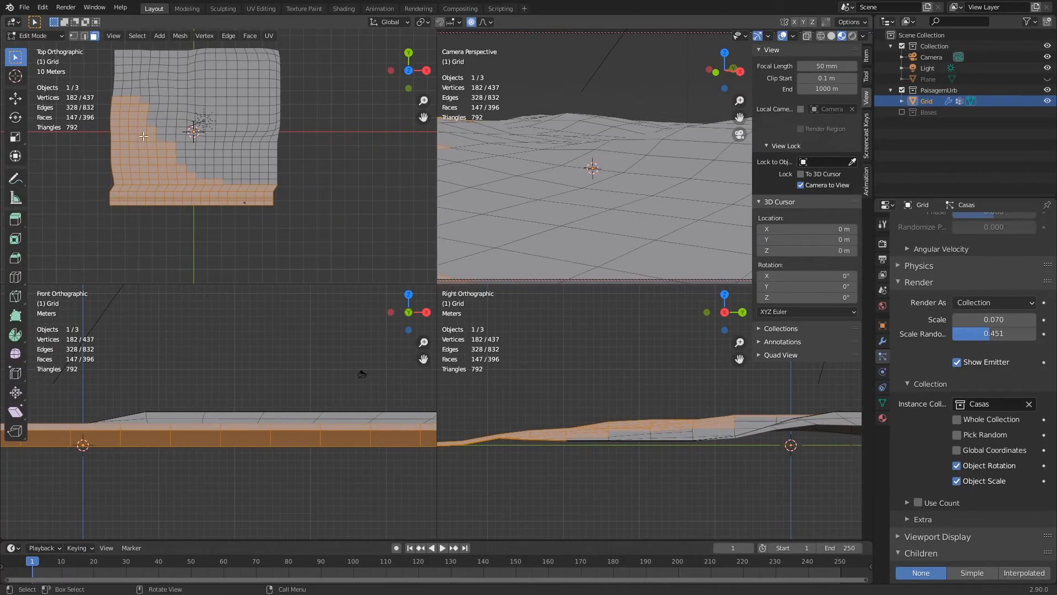
Assign the selected faces a weight of 0 in the Bairro vertex group, return to Object Mode with the sidebar hidden and save.
click(883, 402)
drag(1024, 371, 887, 375)
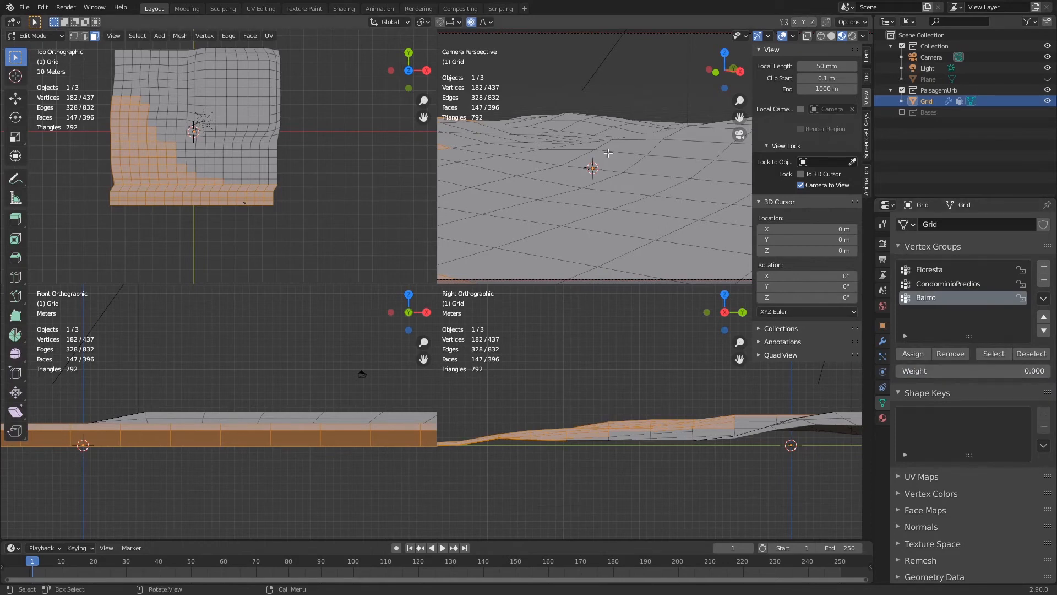
key(Tab)
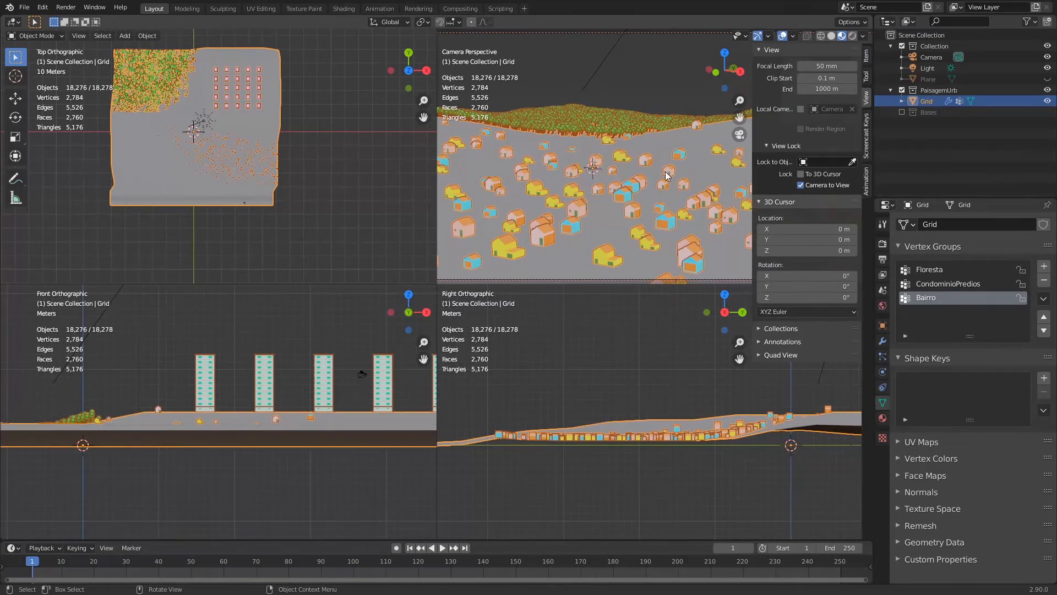
key(n)
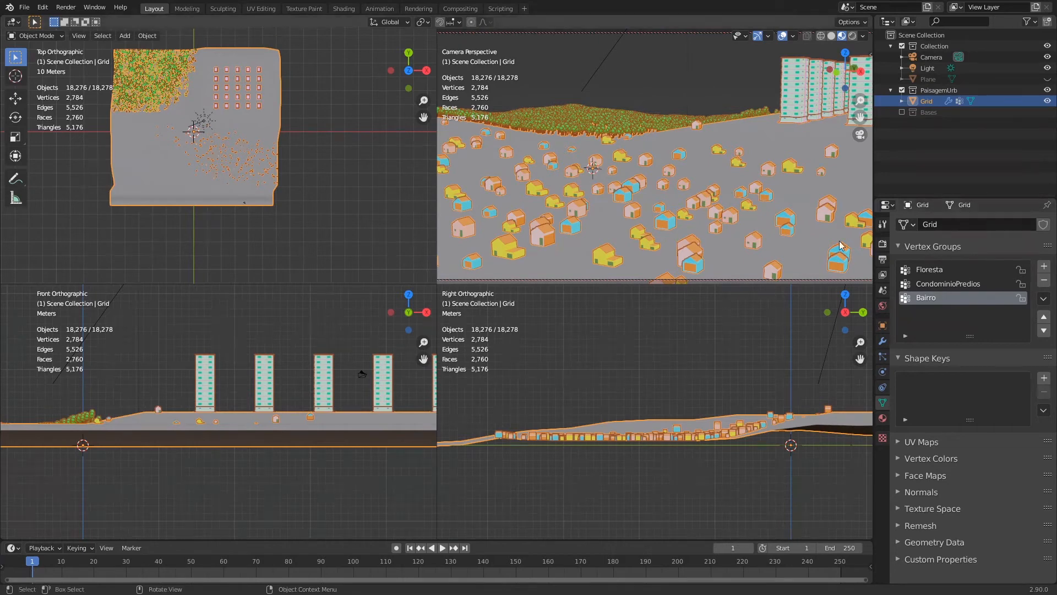
key(ctrl+s)
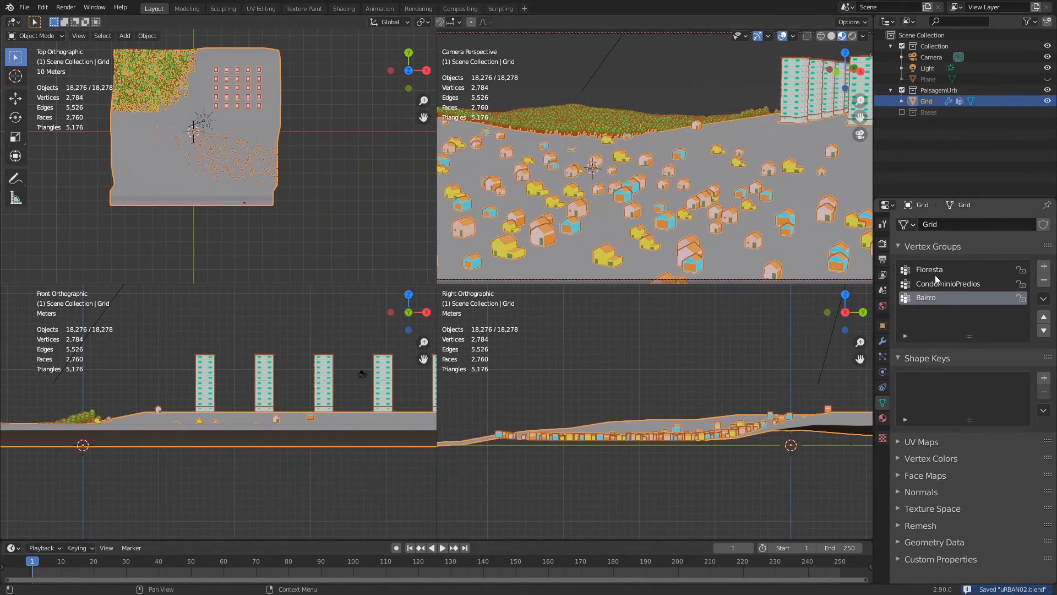
Set the Floresta particle system's render scale to 0.110 and its scale randomness to about 0.762.
click(935, 271)
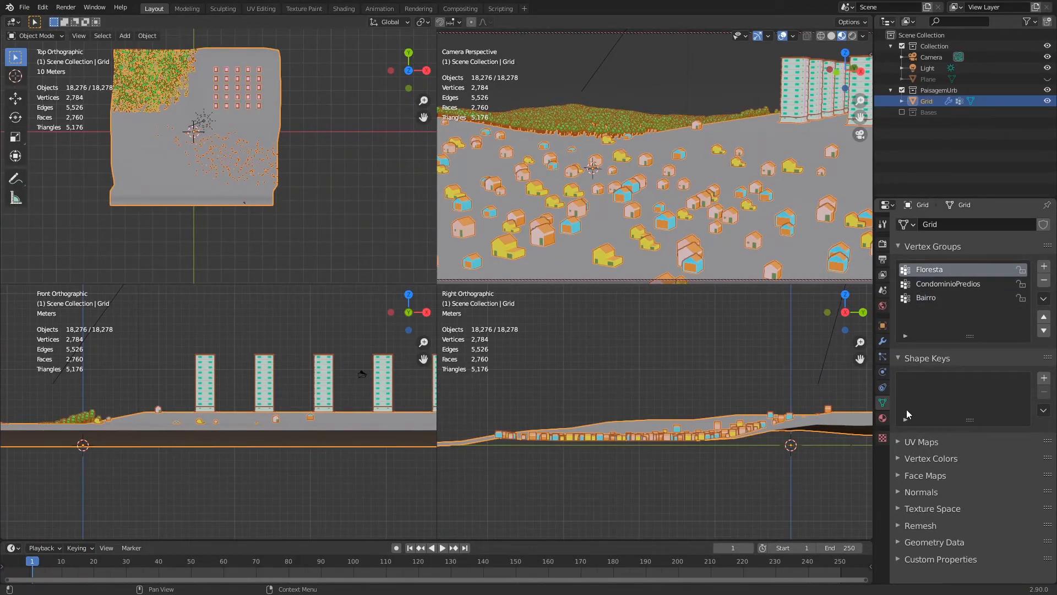
click(884, 356)
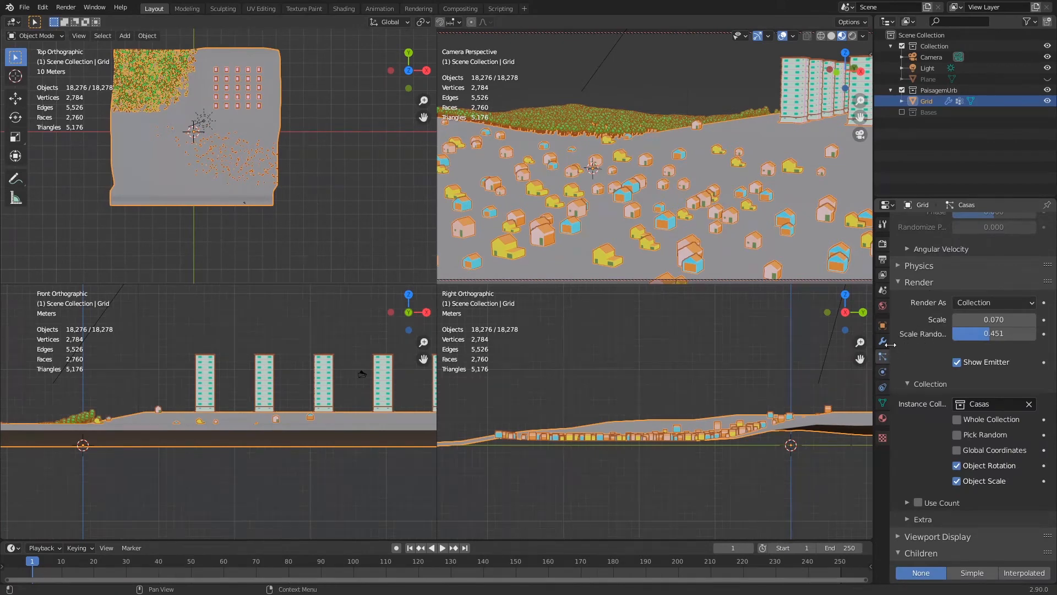
scroll(931, 264, up, 15)
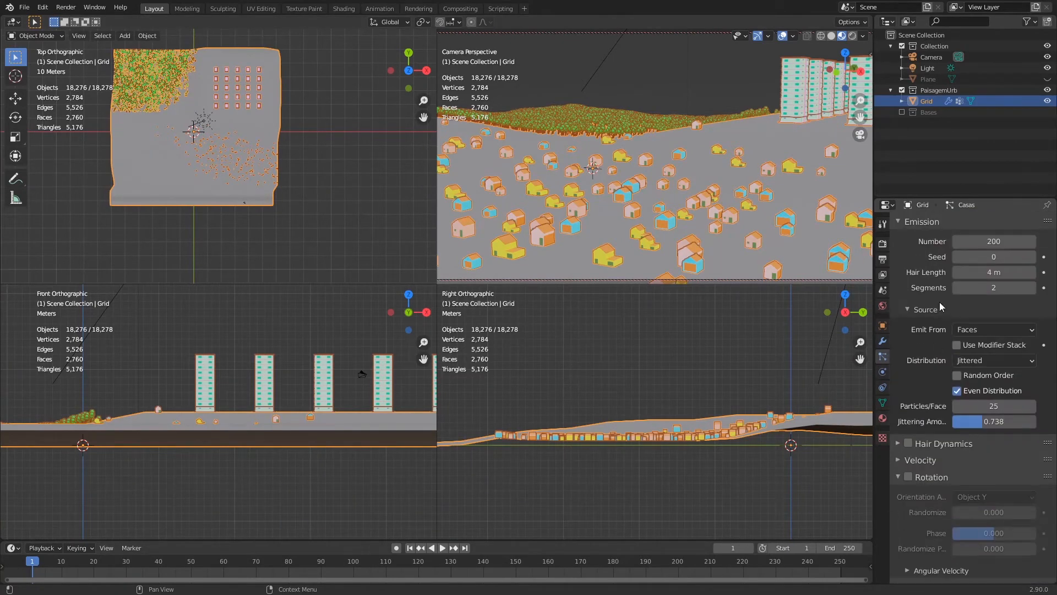
click(933, 228)
scroll(925, 418, down, 12)
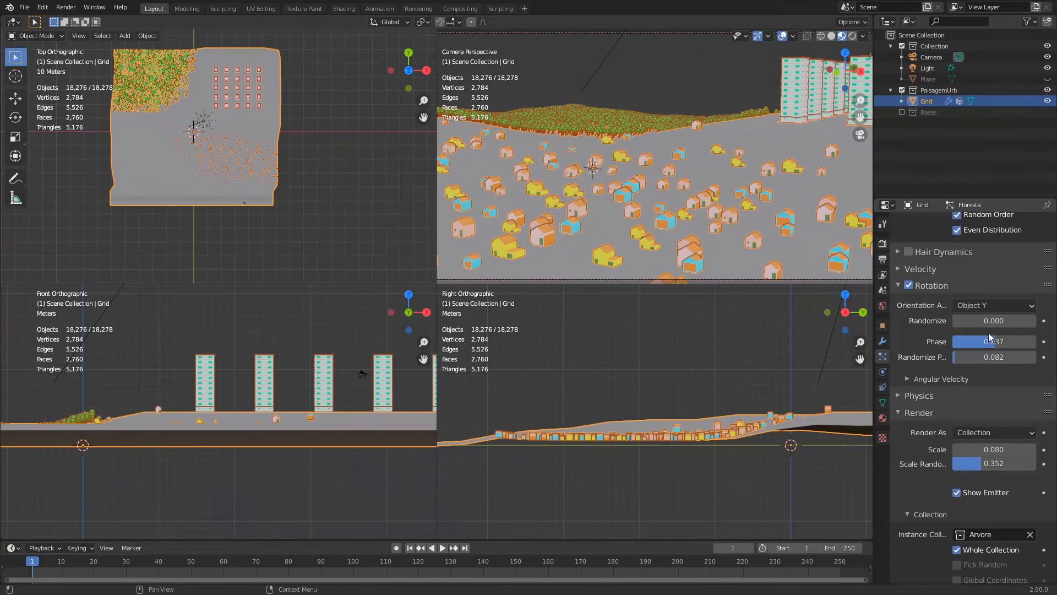
scroll(969, 374, down, 7)
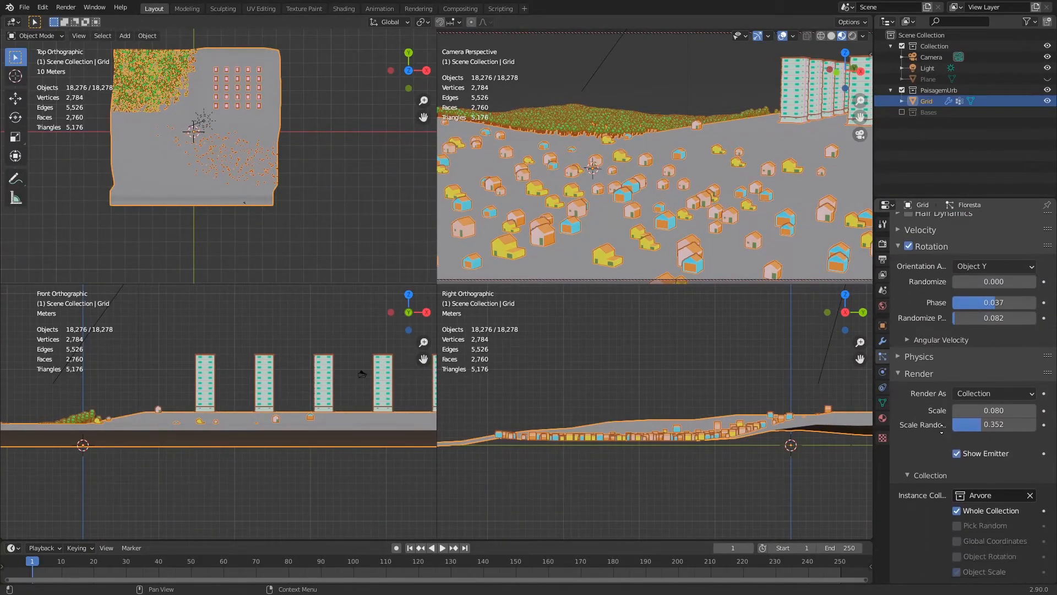
click(1032, 294)
click(1032, 294)
click(1031, 294)
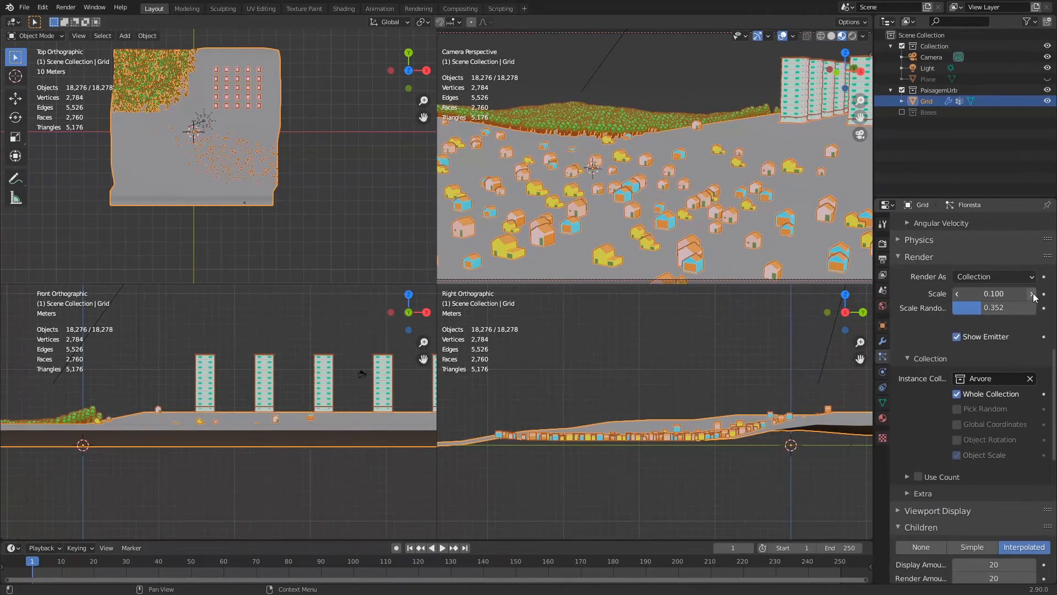
drag(984, 313, 1021, 313)
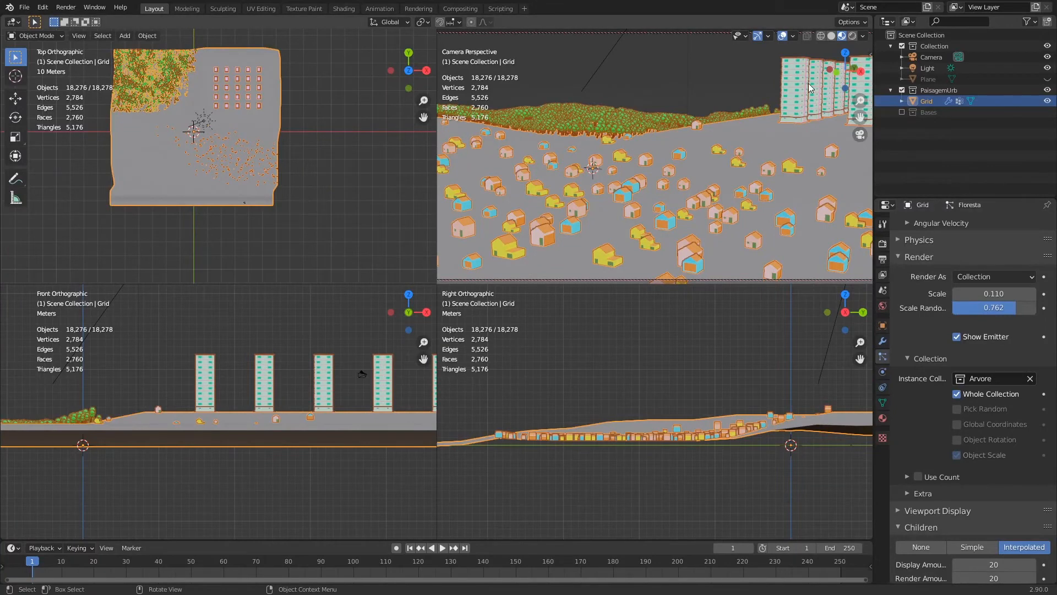
scroll(947, 264, up, 15)
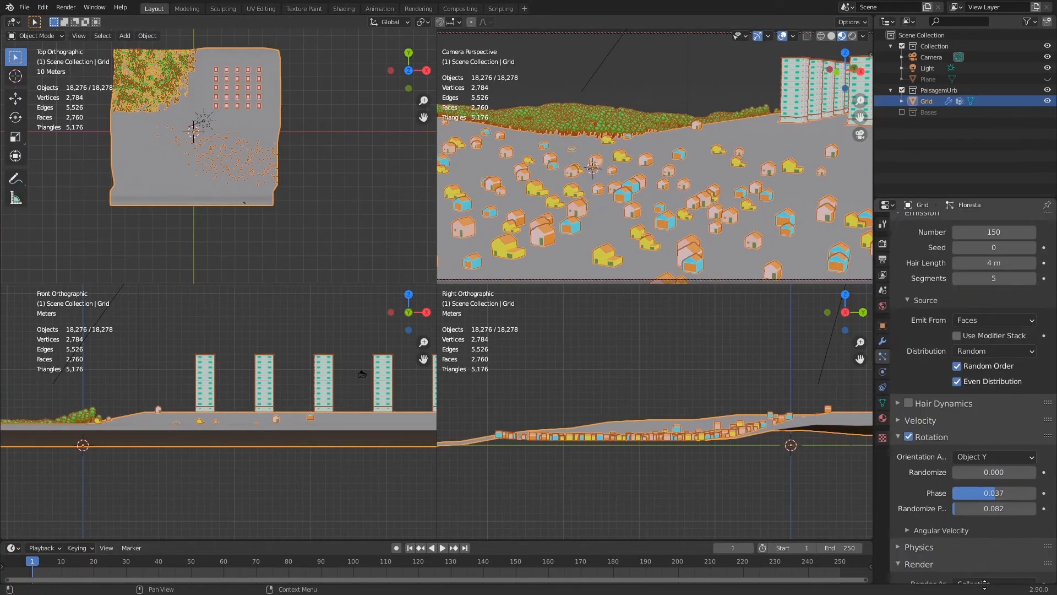
Set the Casas particle system to emit from vertices in random order.
click(927, 256)
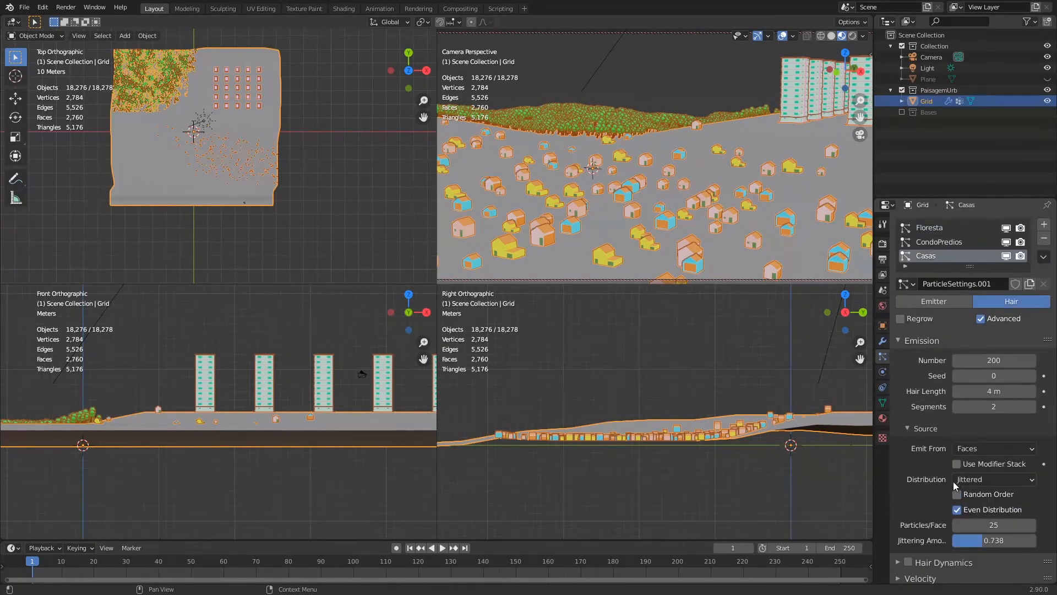
scroll(952, 319, down, 6)
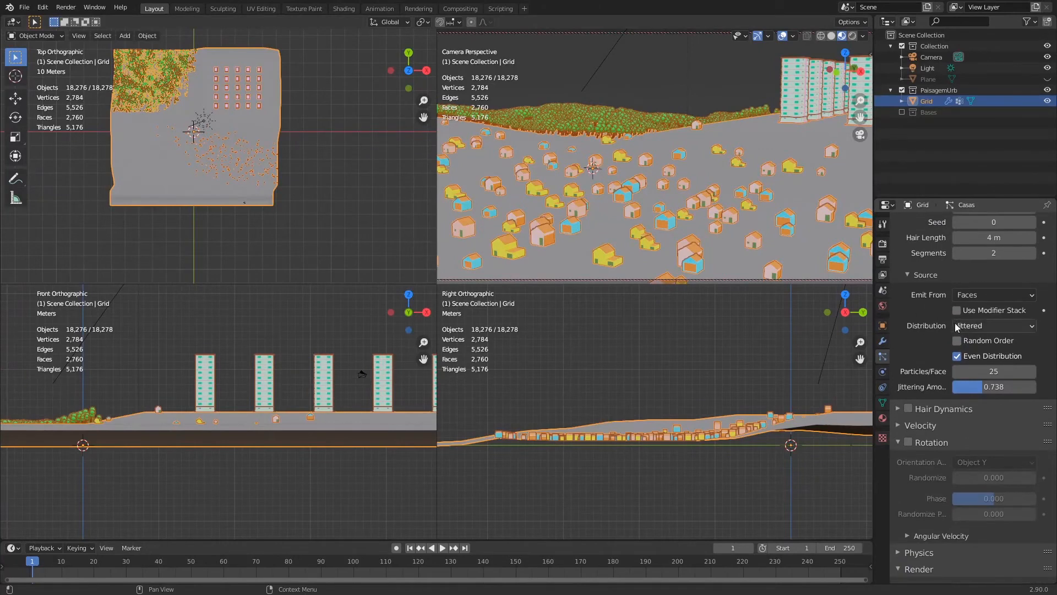
click(967, 298)
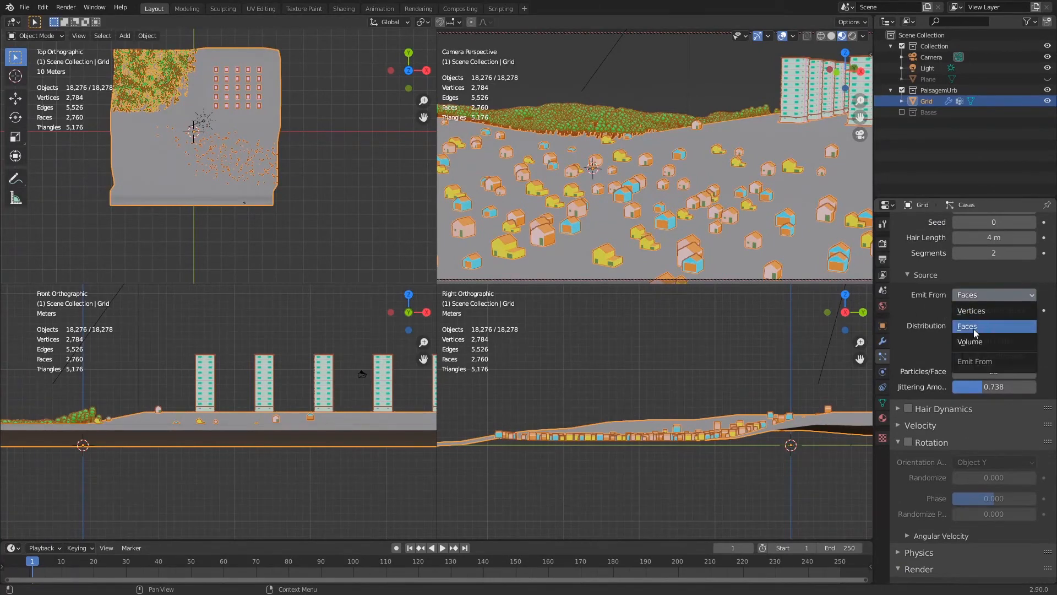
click(983, 311)
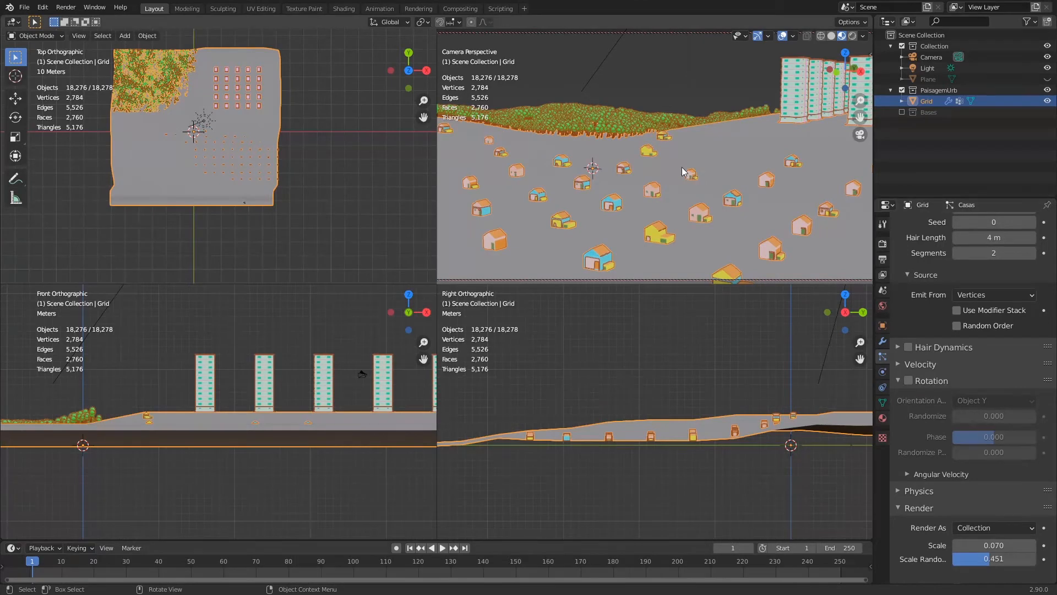
click(962, 326)
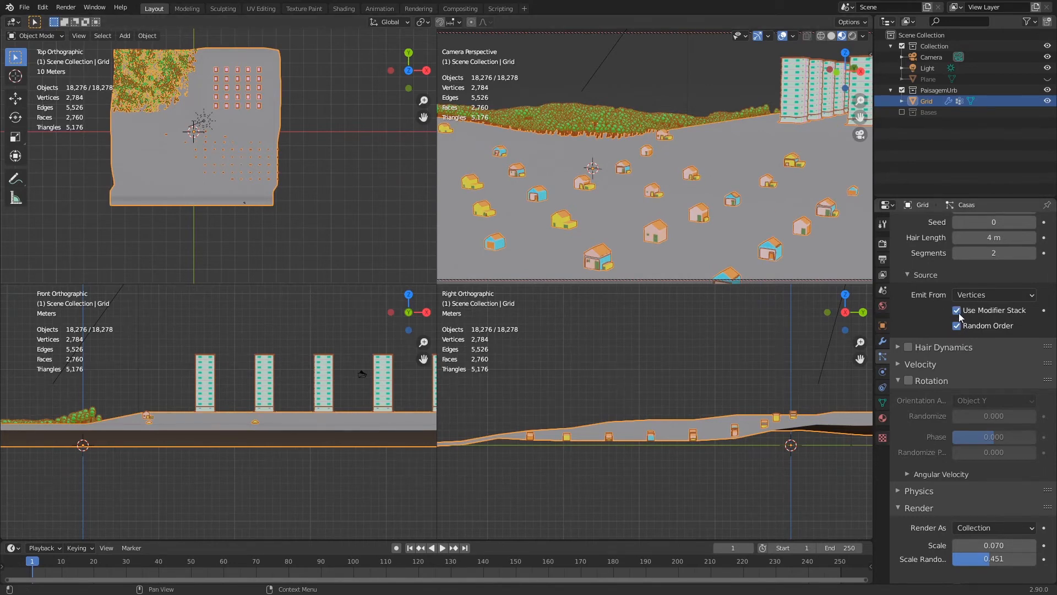
Add a Subdivision Surface modifier to the grid, move it above the particle systems in the stack, and check the mesh in wireframe.
click(882, 340)
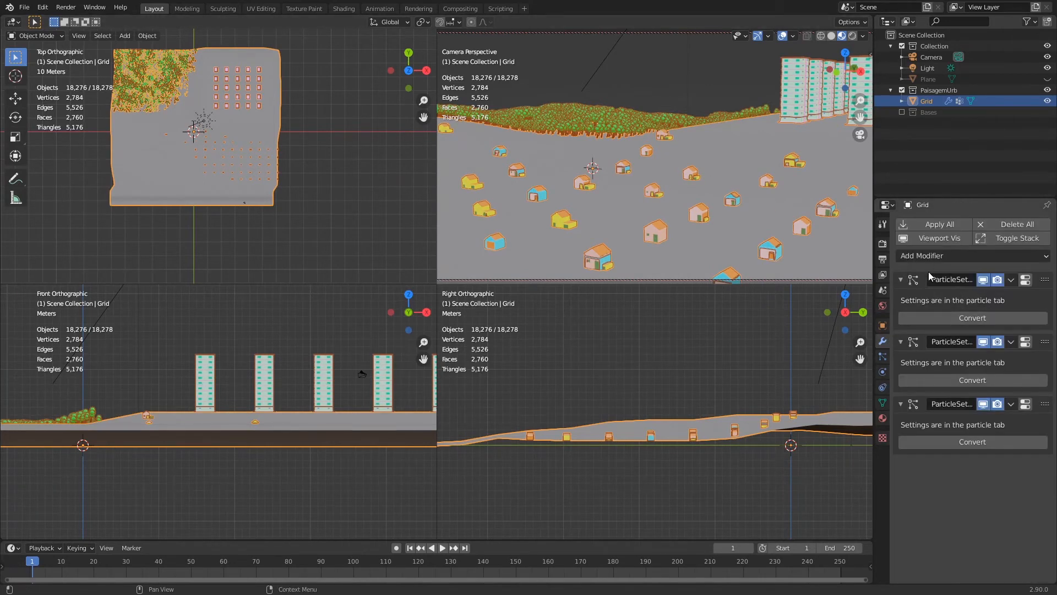
click(920, 257)
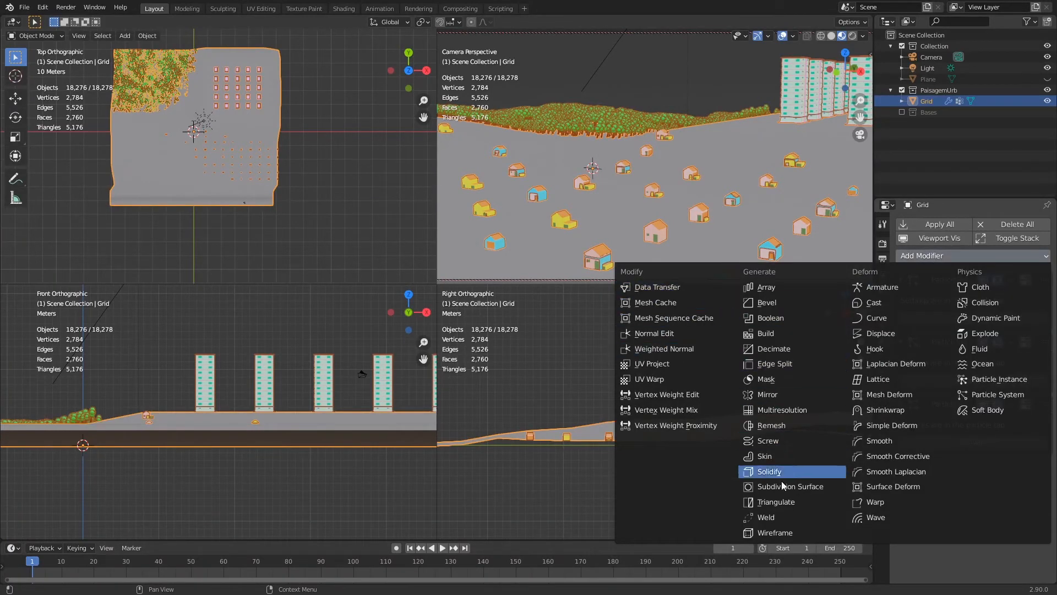
click(816, 487)
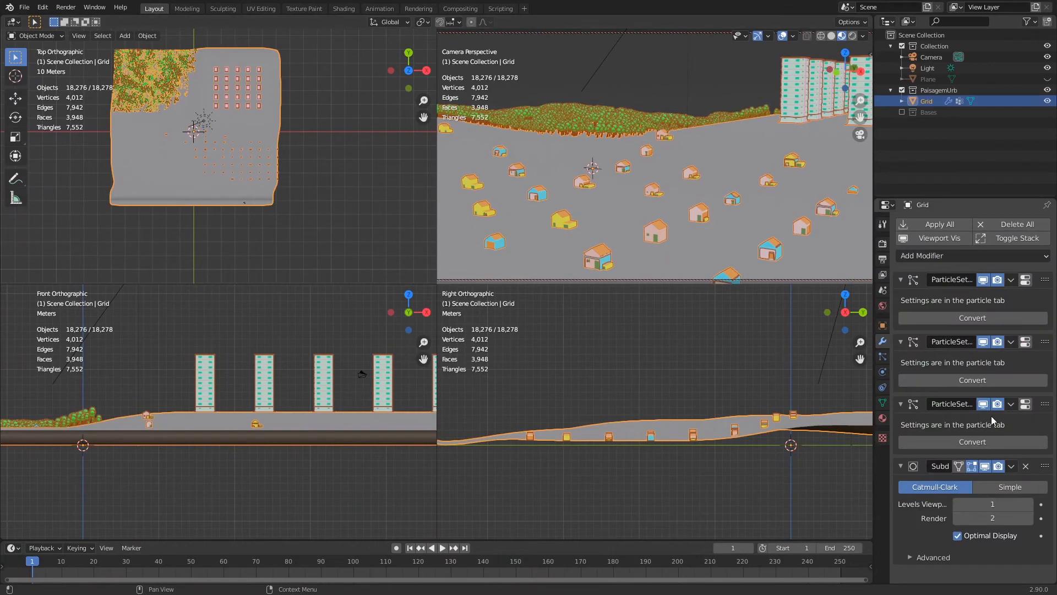
drag(1044, 466, 1034, 286)
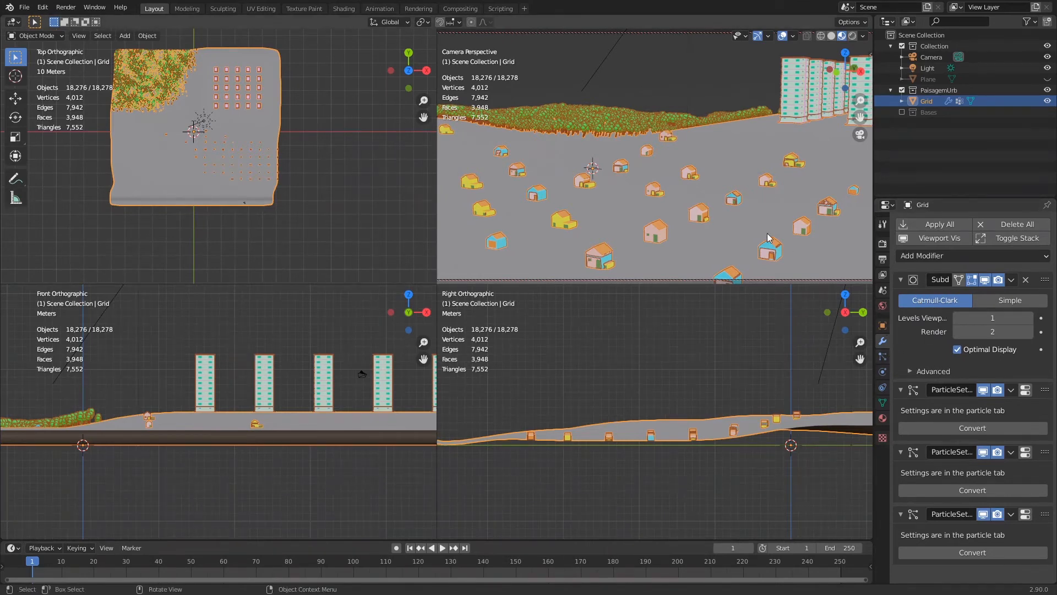
click(821, 36)
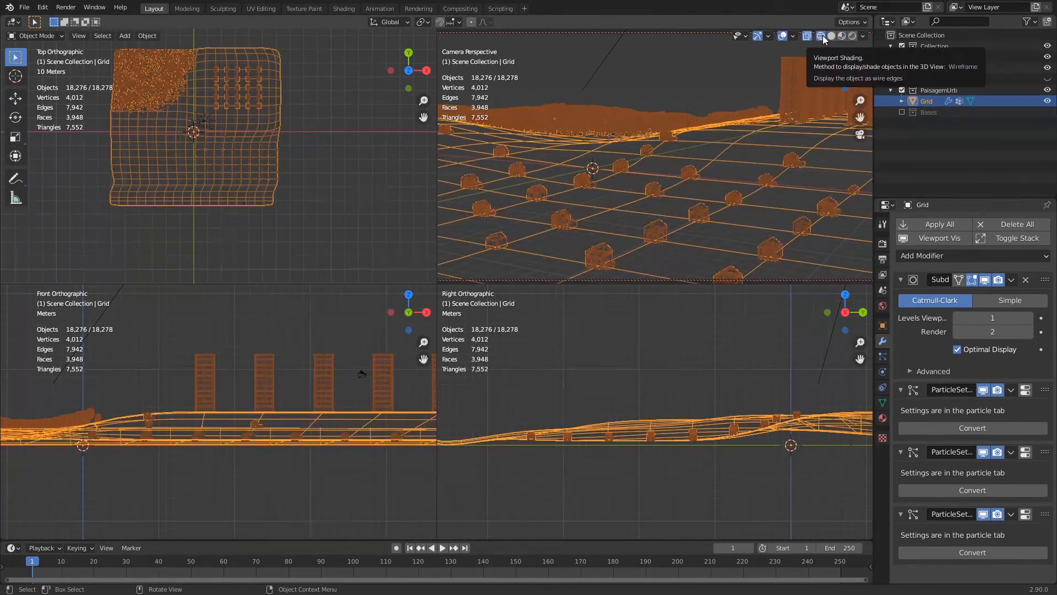
click(831, 36)
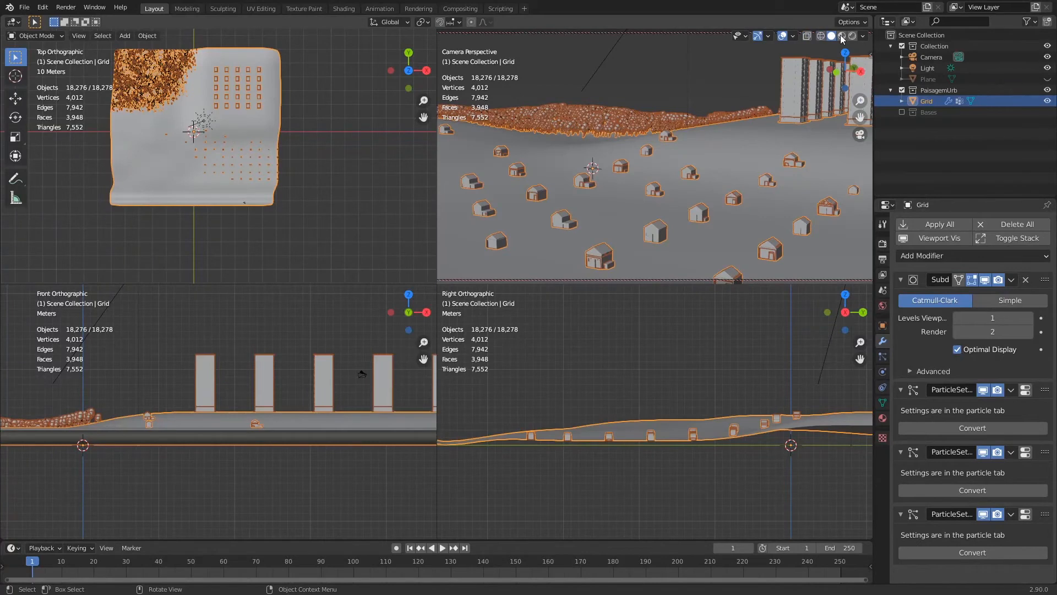
click(842, 36)
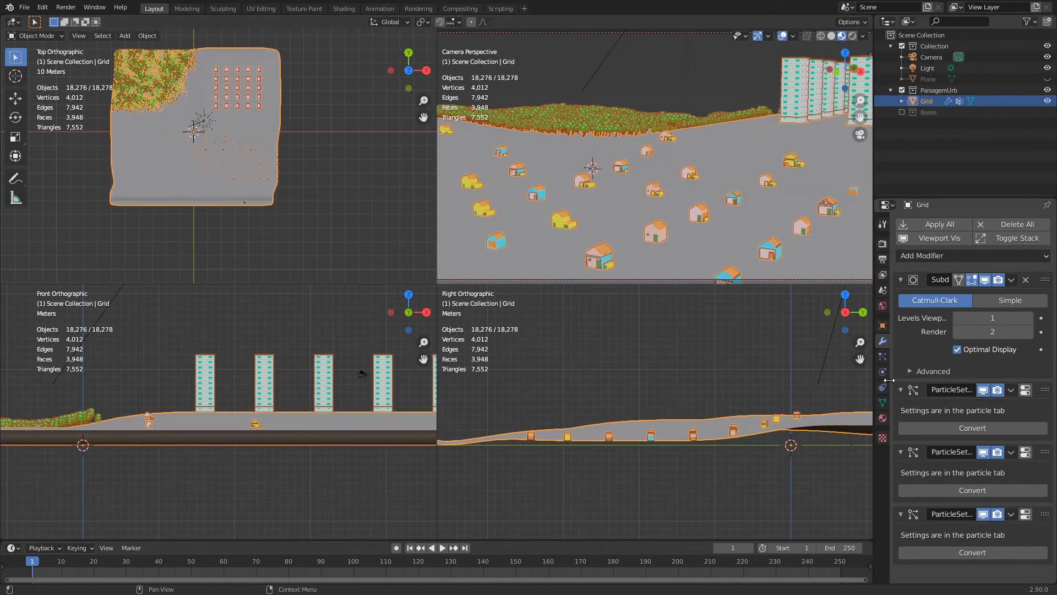
Try rendering the whole Casas collection at every particle of the Casas system.
click(883, 356)
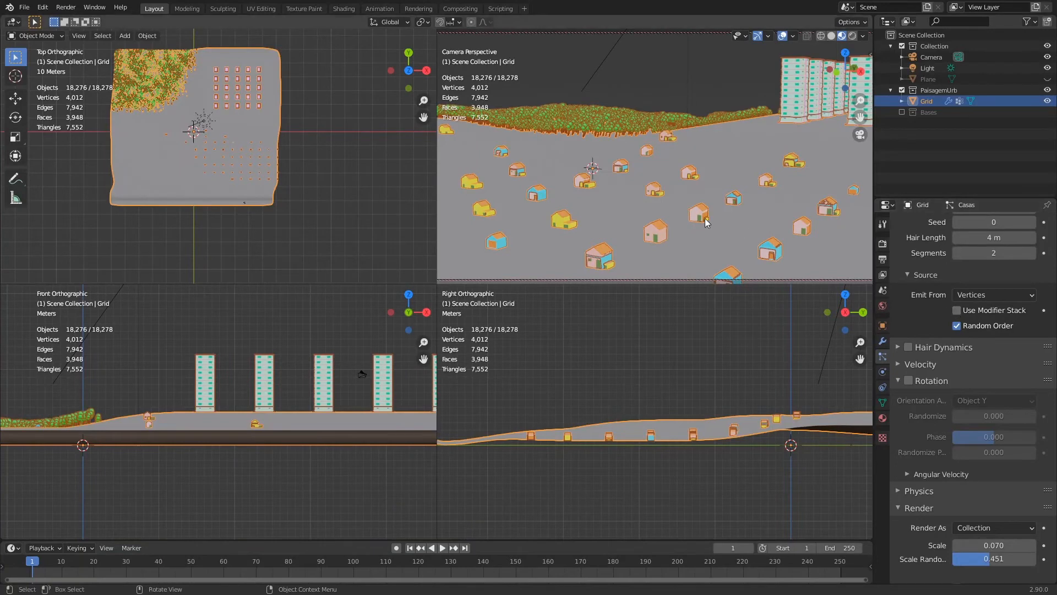
scroll(919, 406, down, 10)
scroll(919, 406, down, 2)
click(957, 356)
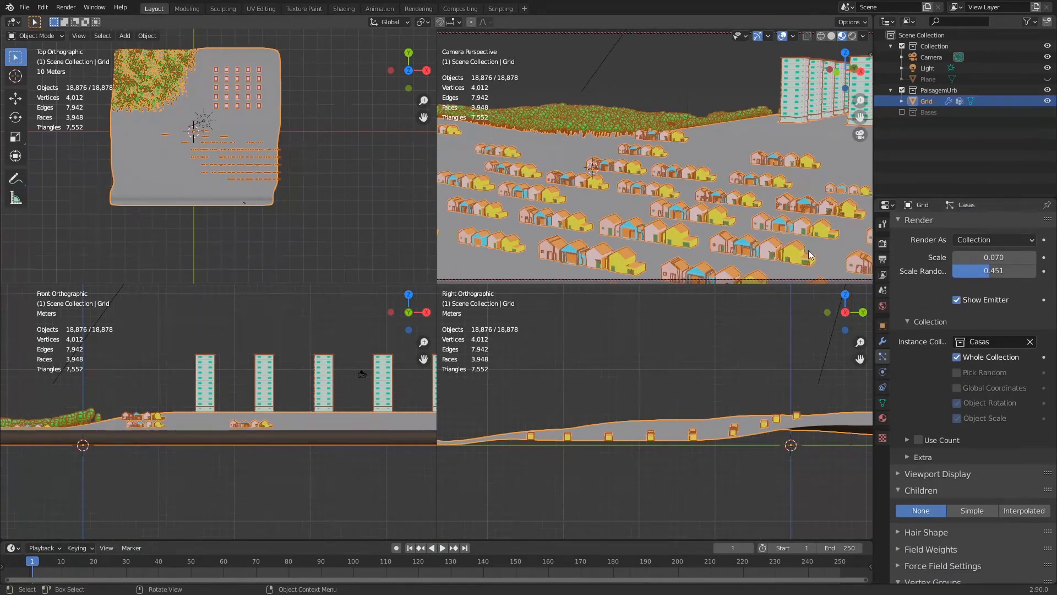
Set the Casas particle system's emission number to 100.
scroll(959, 392, up, 12)
double_click(993, 360)
text(10)
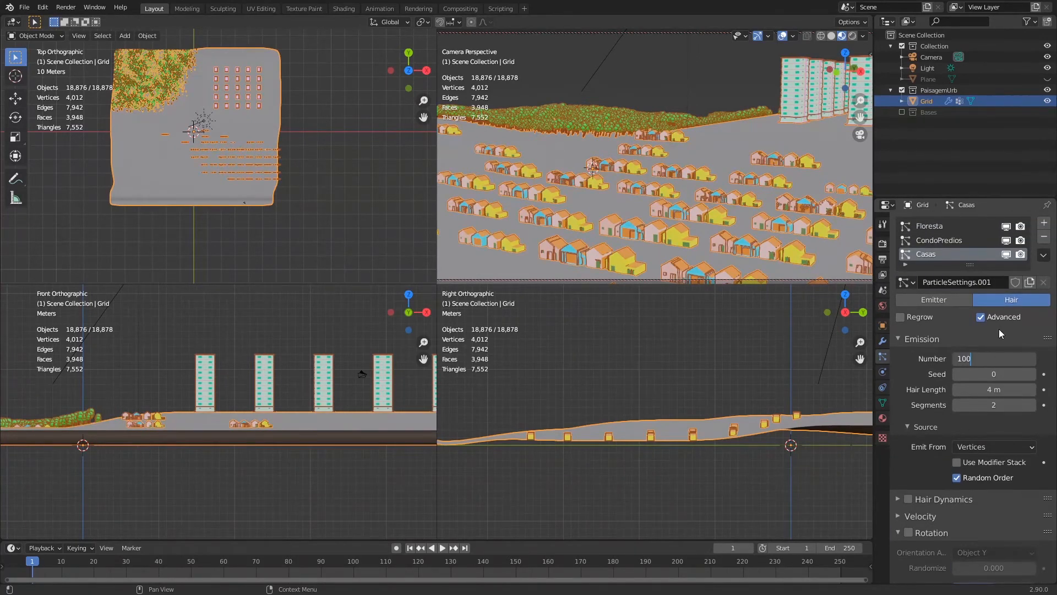
text(0)
key(Return)
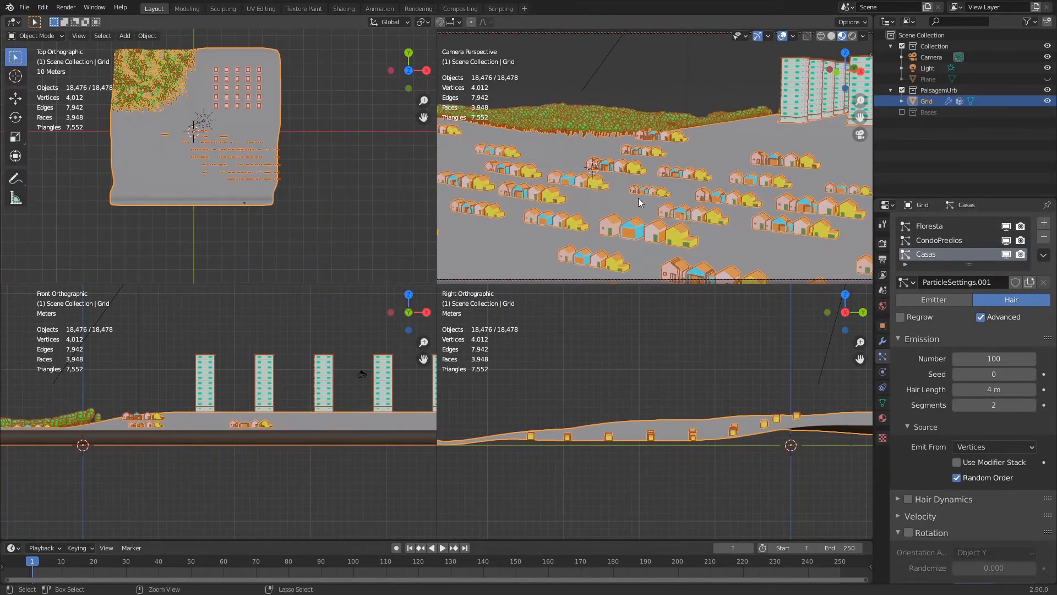
Maximize the camera viewport and make the Casas system emit using the modifier stack.
key(ctrl+space)
middle_drag(585, 311, 612, 342)
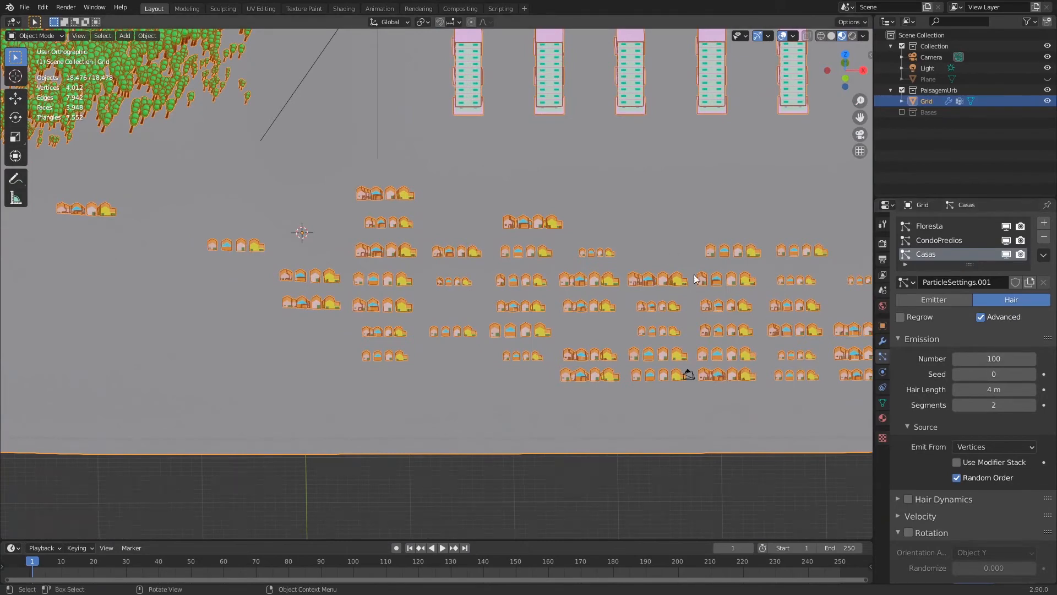
scroll(918, 405, up, 1)
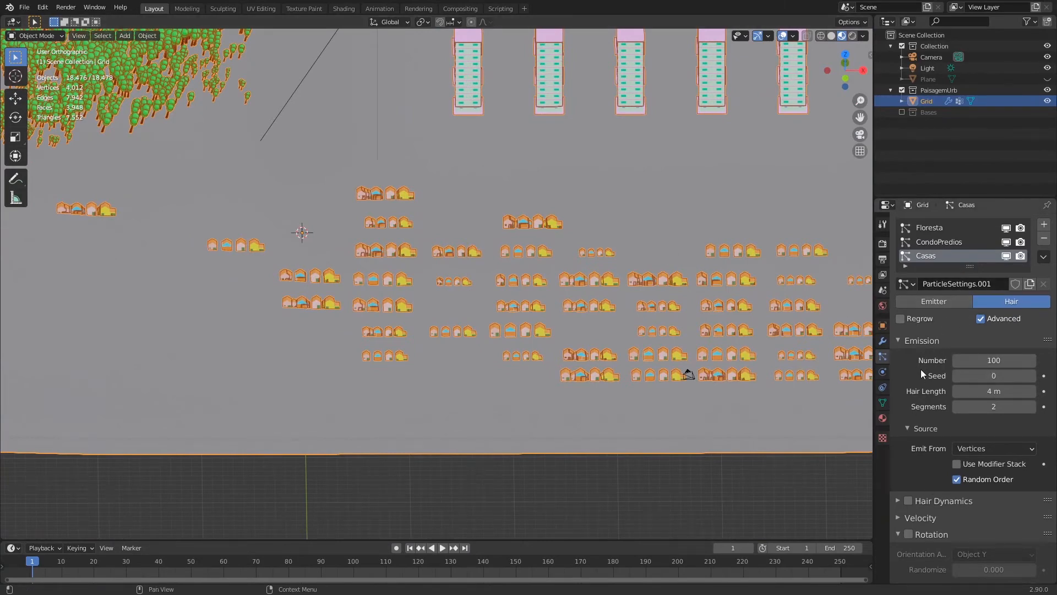
middle_drag(925, 472, 943, 297)
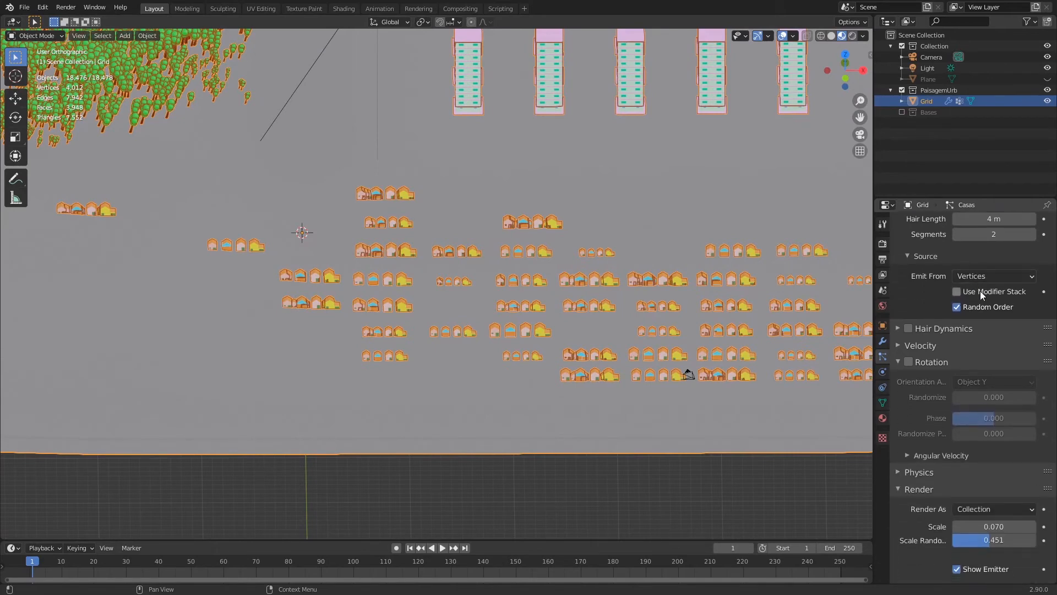
click(958, 292)
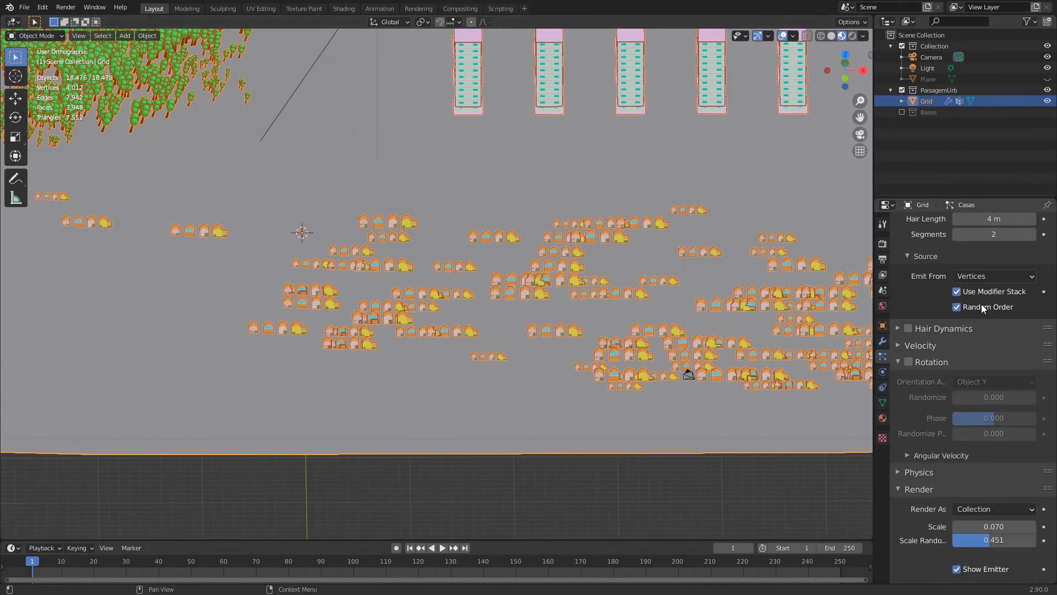
Try interpolated and simple children on the Casas particle system, then return children to None.
mouse_move(758, 317)
middle_down()
mouse_move(755, 299)
mouse_move(755, 333)
mouse_move(764, 321)
middle_up()
scroll(935, 508, down, 12)
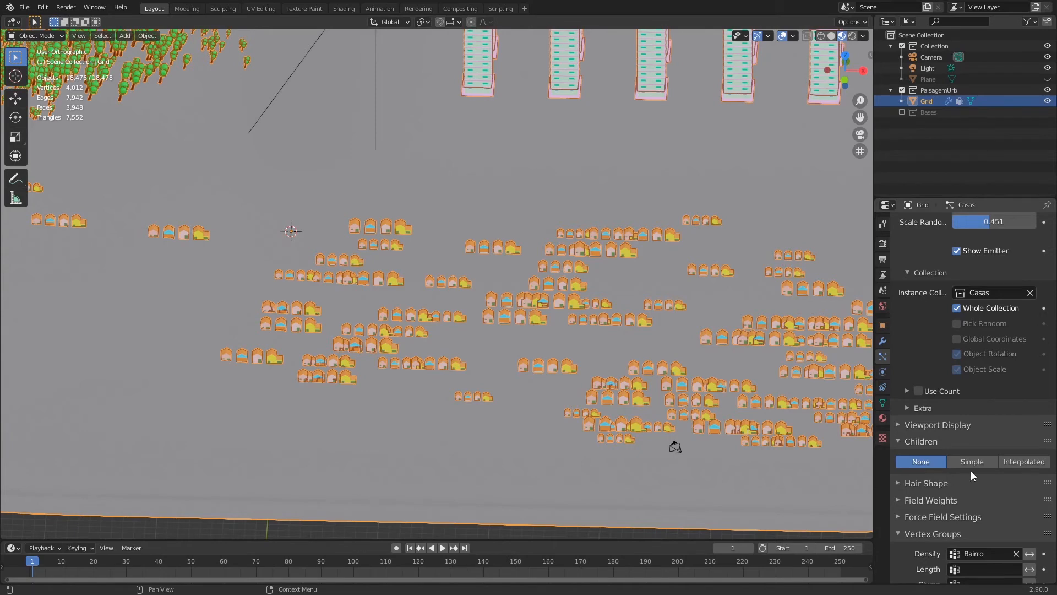
click(1020, 460)
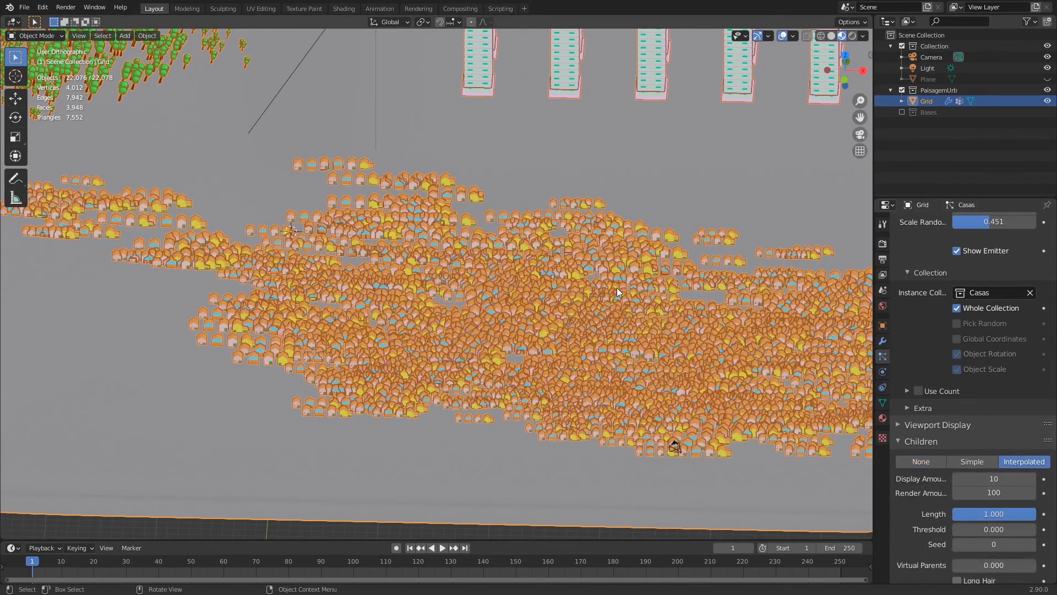
click(977, 462)
click(938, 461)
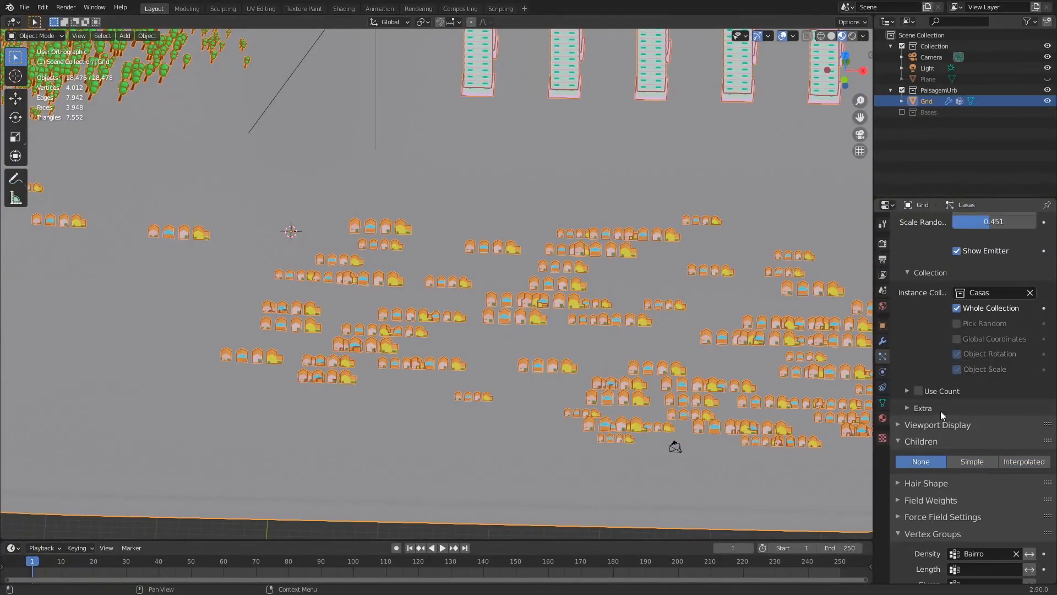
click(900, 438)
Compare the Casas instances with Whole Collection and Global Coordinates on and off, leaving both options disabled.
scroll(983, 461, down, 5)
scroll(943, 350, up, 7)
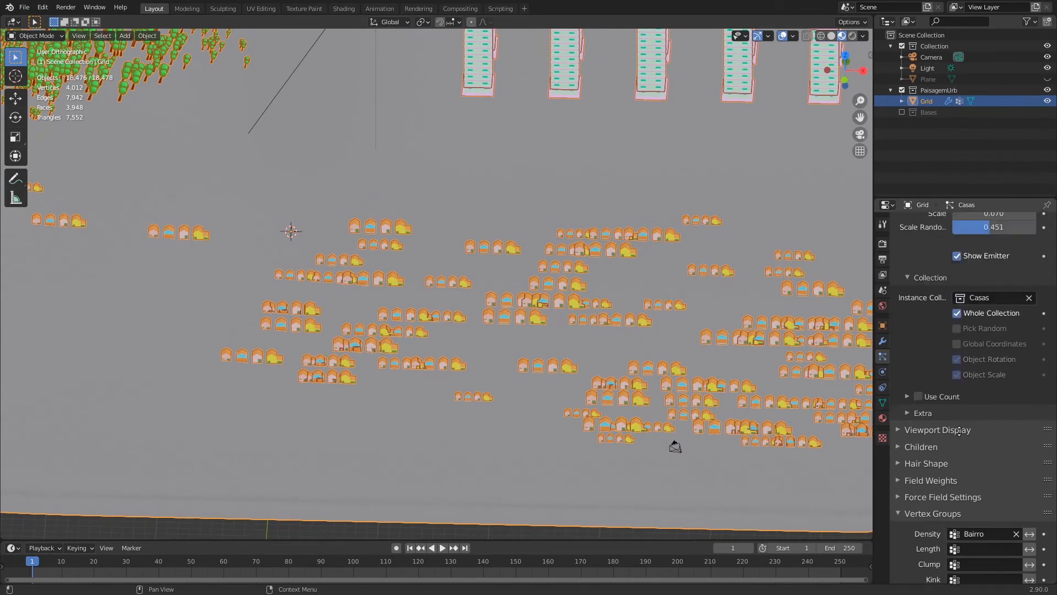
click(958, 361)
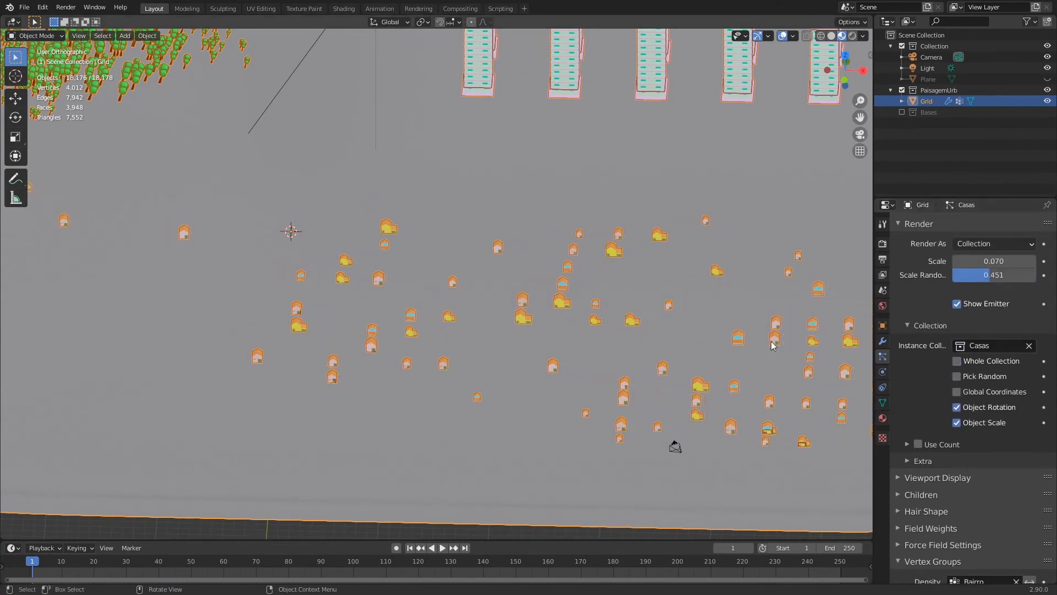
click(958, 392)
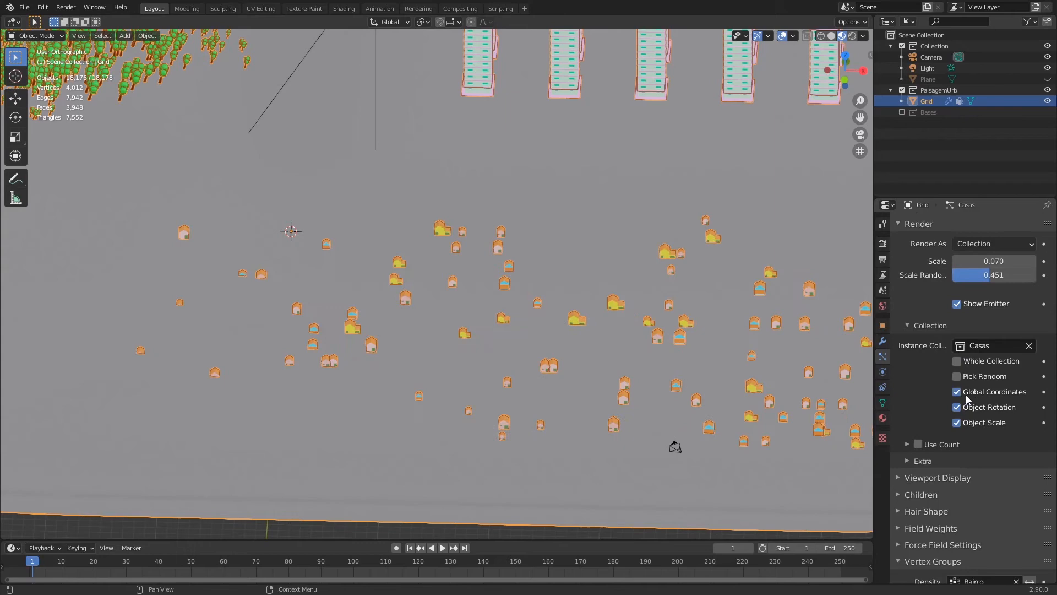
click(961, 365)
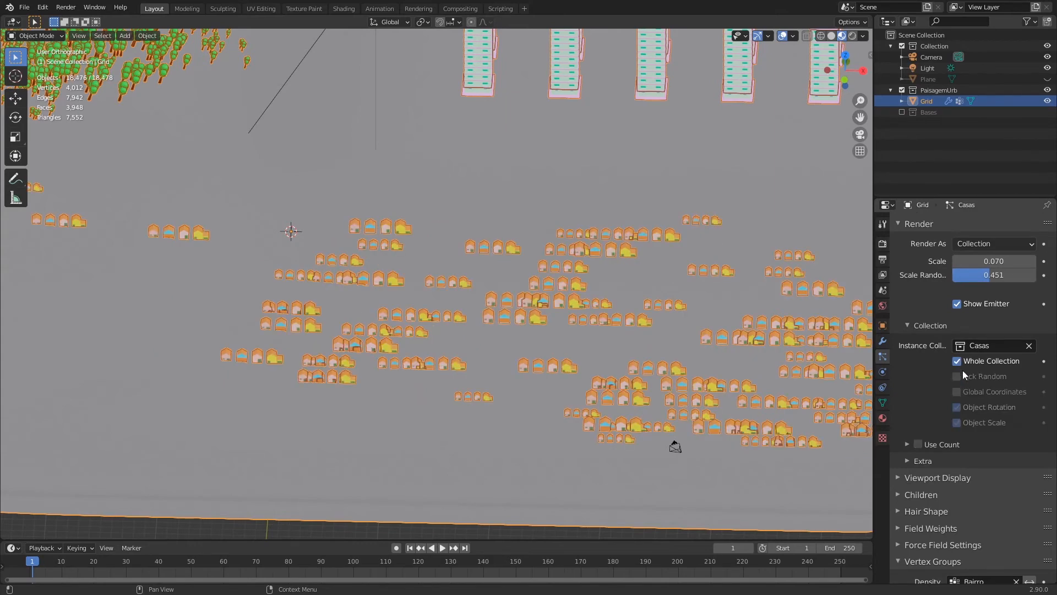
middle_drag(633, 267, 694, 298)
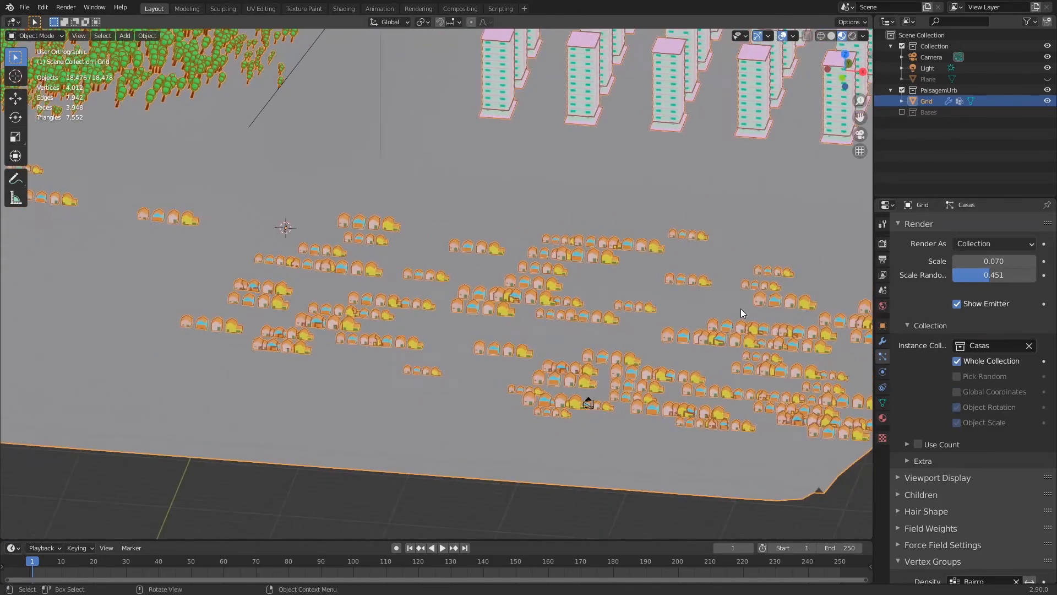
click(956, 363)
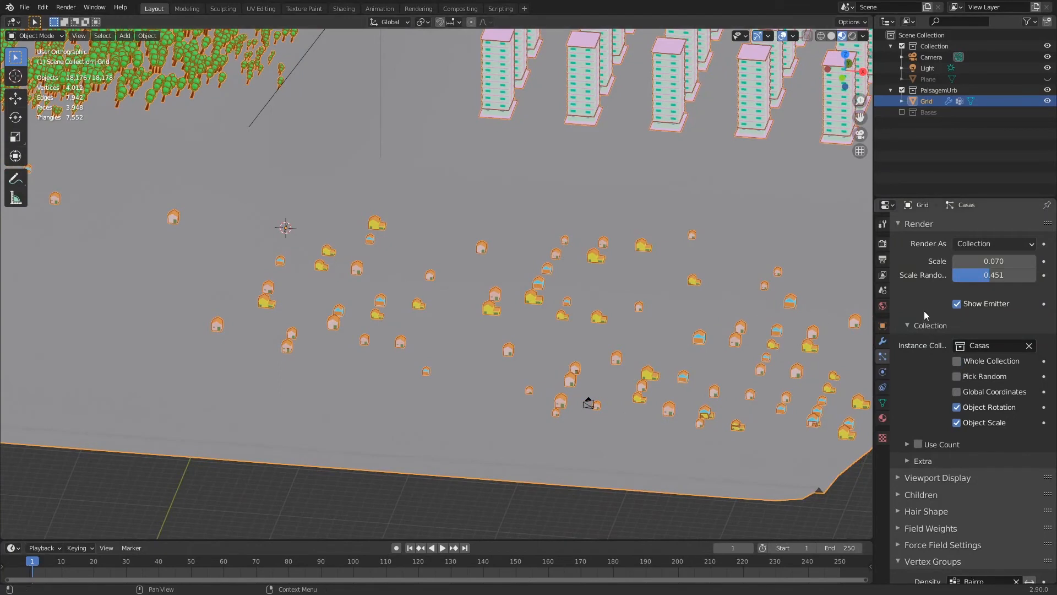
Try enabling rotation for the Casas particles, then disable it again.
scroll(924, 328, up, 8)
scroll(925, 329, up, 2)
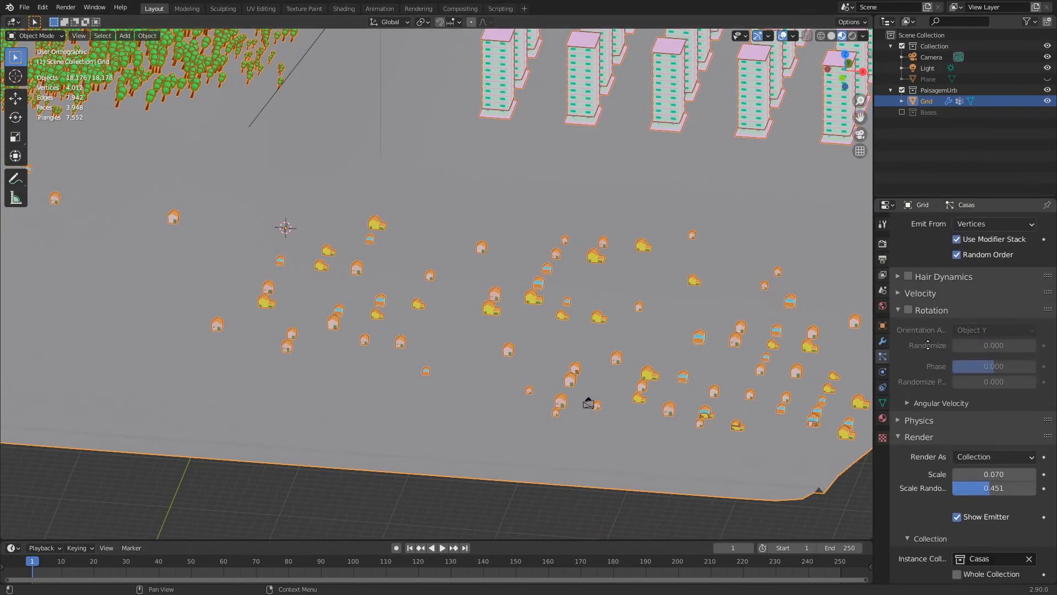
click(909, 335)
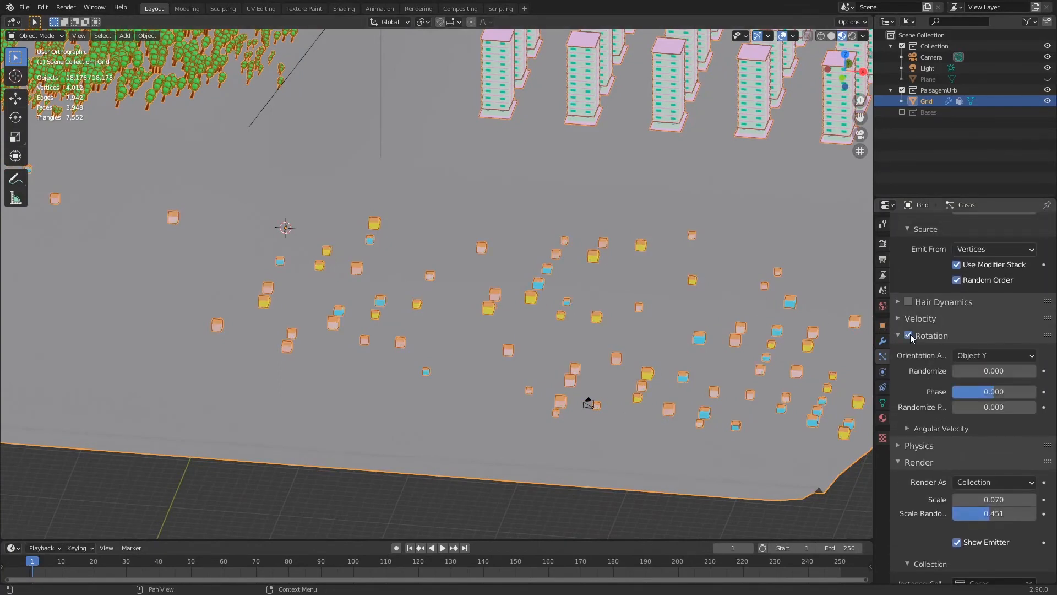
click(909, 335)
Set the Casas particle system's emission number to 500.
scroll(935, 432, down, 8)
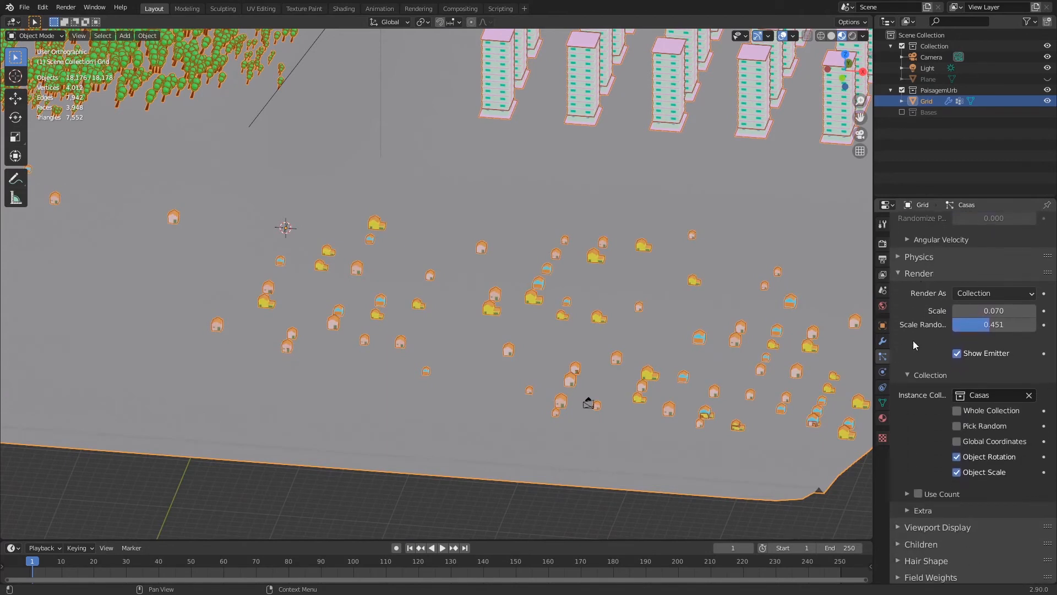
scroll(925, 325, up, 11)
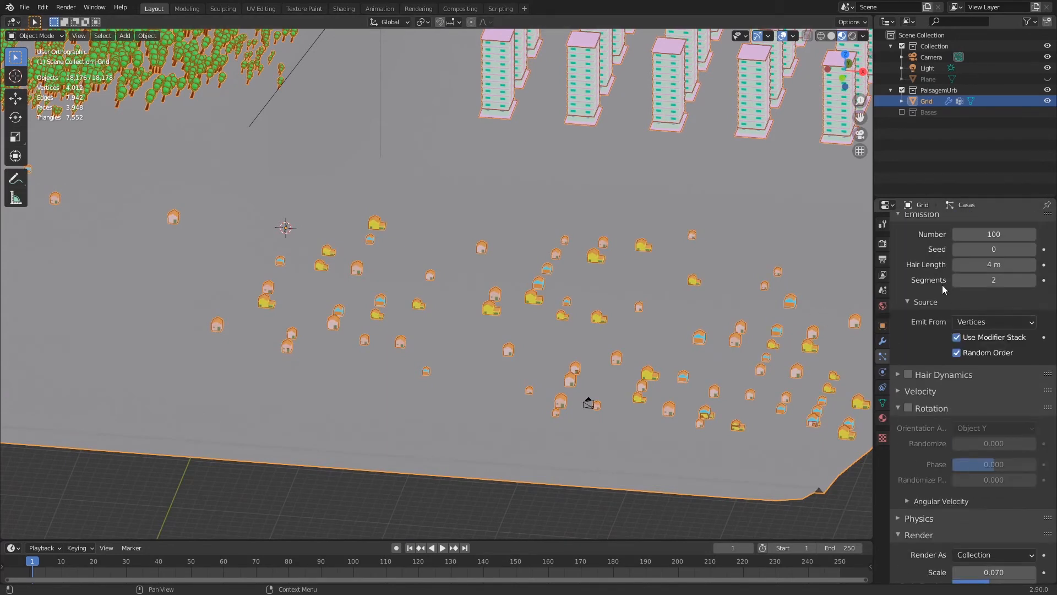
scroll(944, 289, up, 5)
click(982, 350)
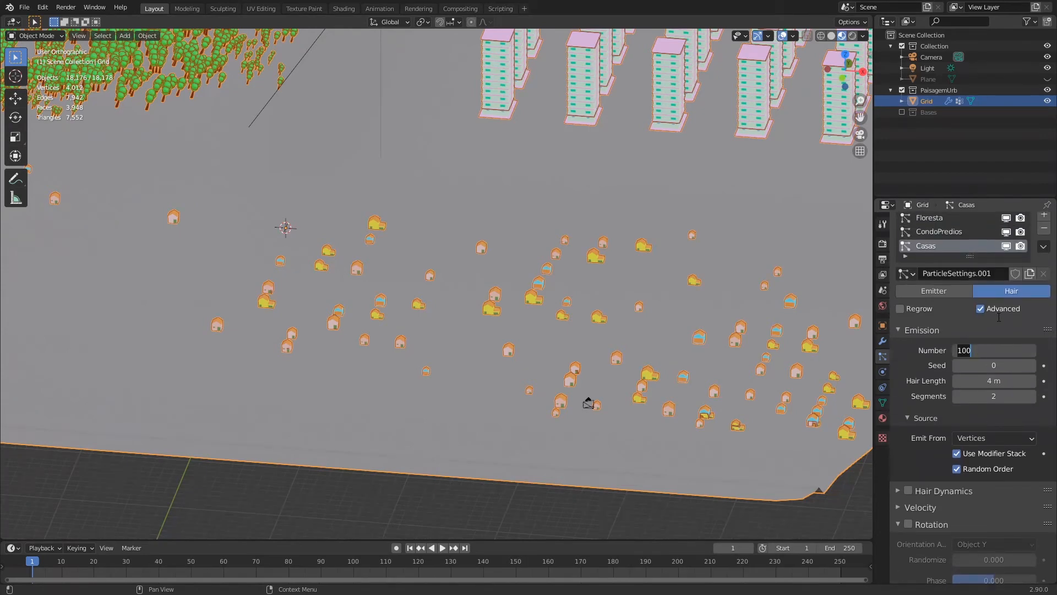
text(500)
key(Return)
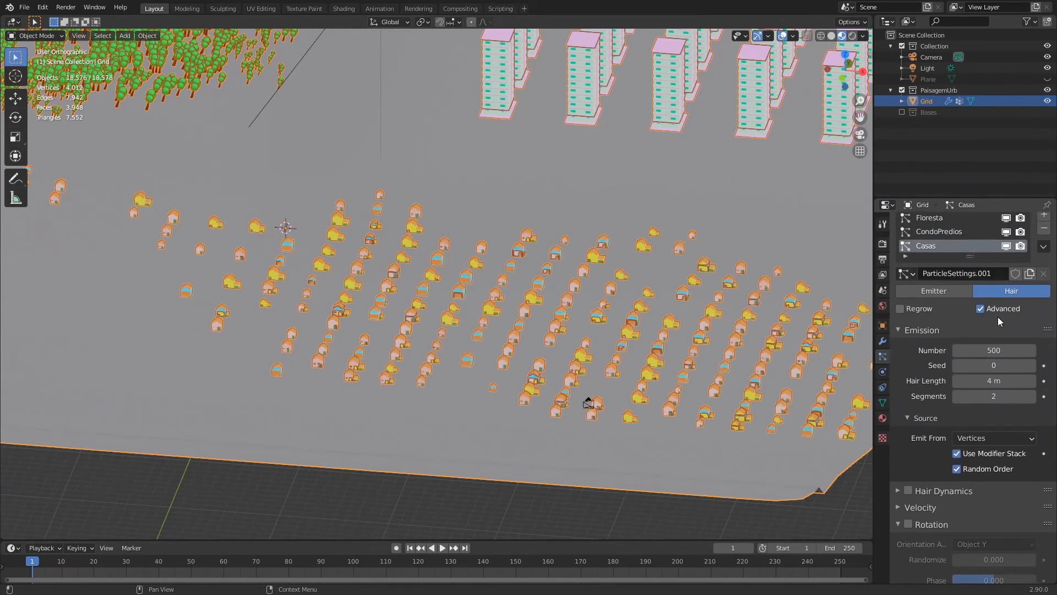
Reframe the camera view over the houses with the forest and apartment buildings behind, and save the file.
key(KP_0)
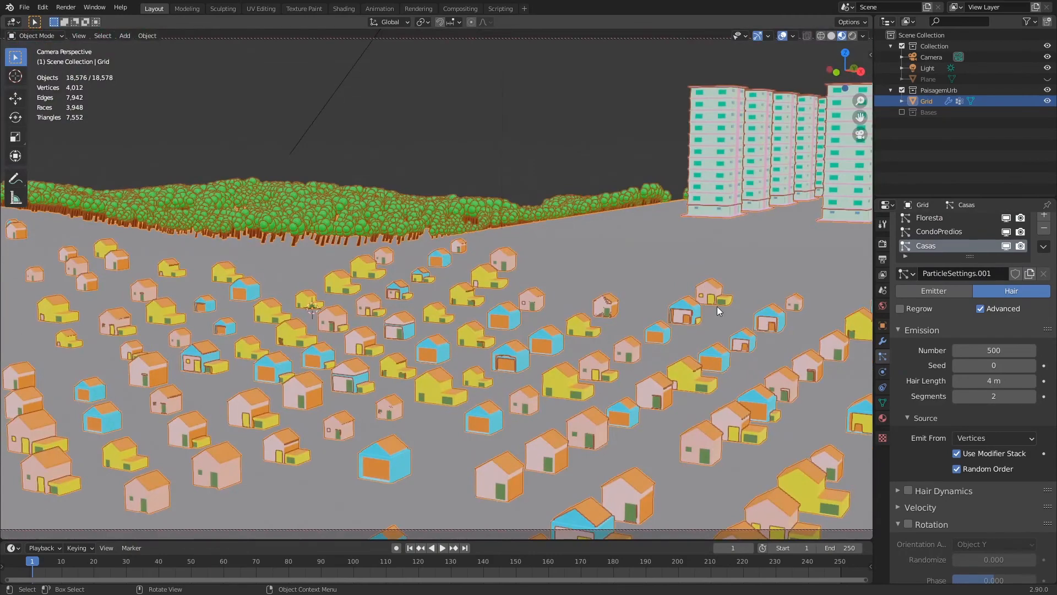
mouse_move(733, 308)
middle_down()
mouse_move(736, 320)
mouse_move(739, 298)
middle_up()
shift+middle_drag(738, 292, 639, 291)
key(ctrl+s)
Set the Casas particle number to 200 and emit from Faces with Random distribution.
click(993, 350)
text(200)
key(Return)
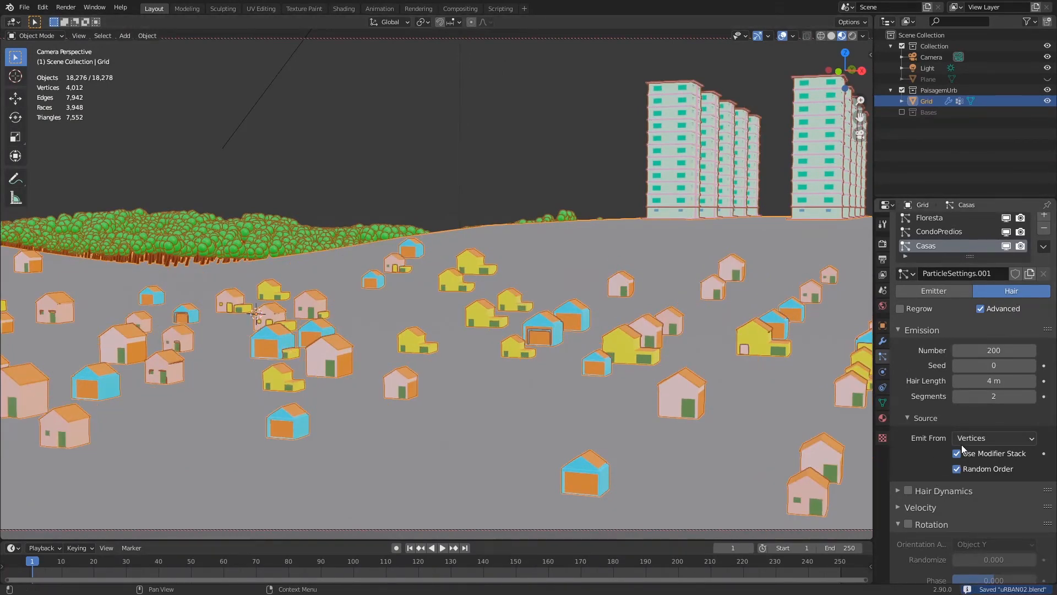
scroll(967, 450, down, 3)
click(969, 376)
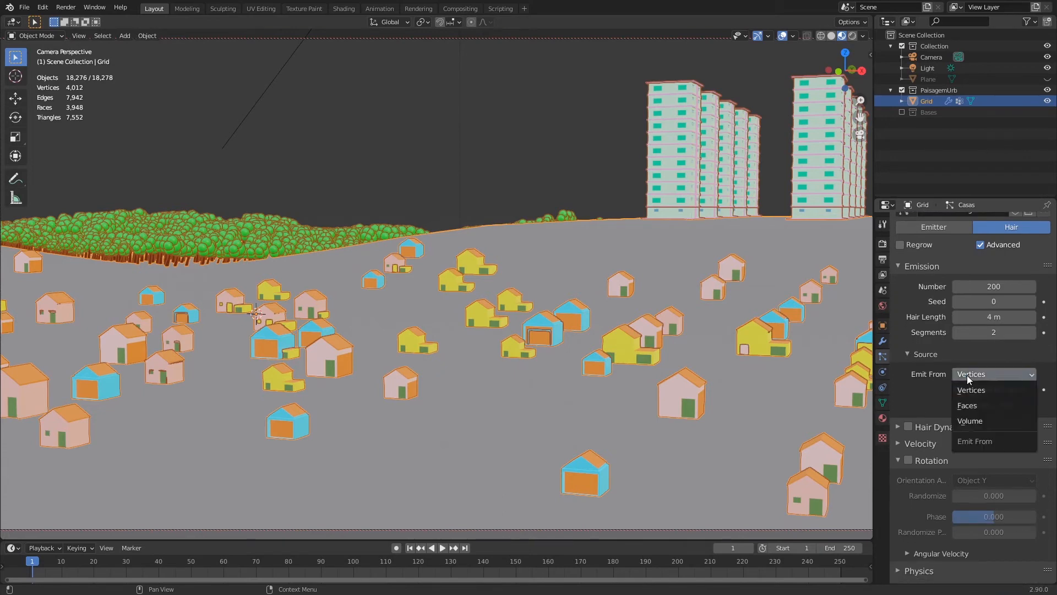
click(967, 406)
click(978, 404)
click(987, 435)
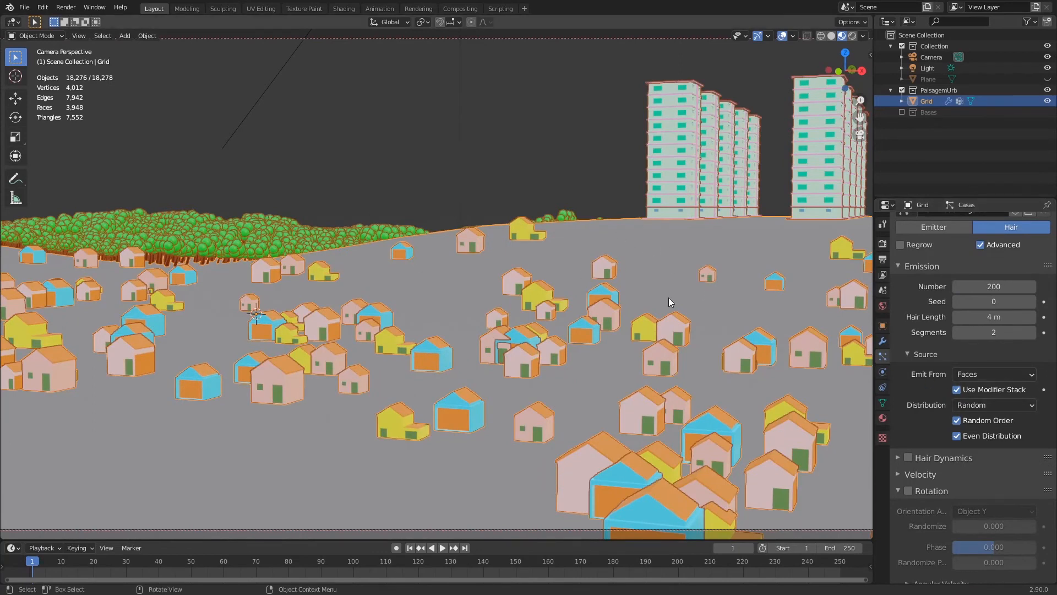
Disable Random Order and Even Distribution for the Casas particles, keep Use Modifier Stack enabled, and save the file.
click(957, 421)
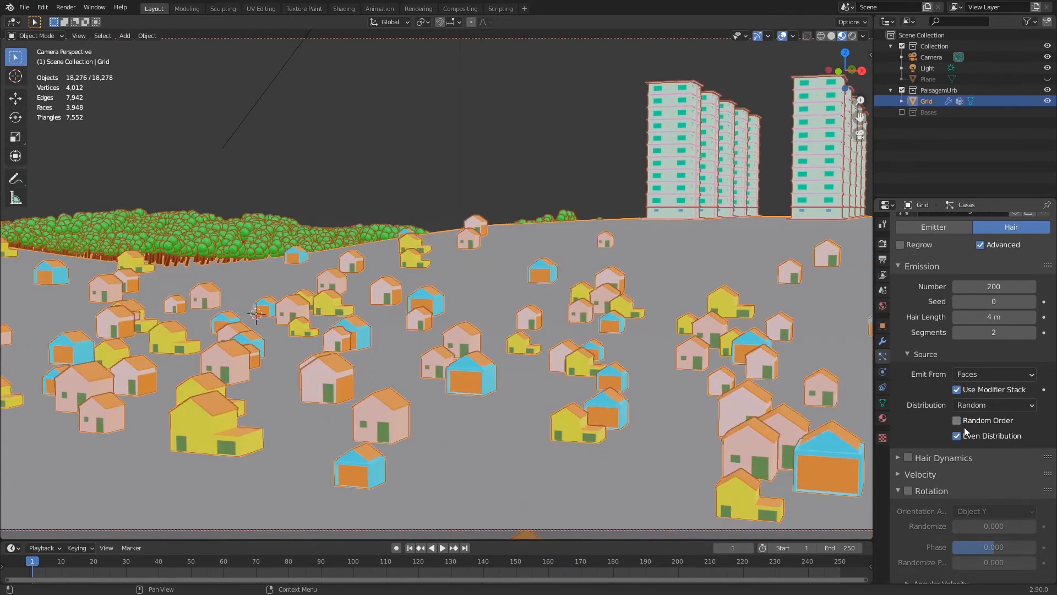
click(957, 436)
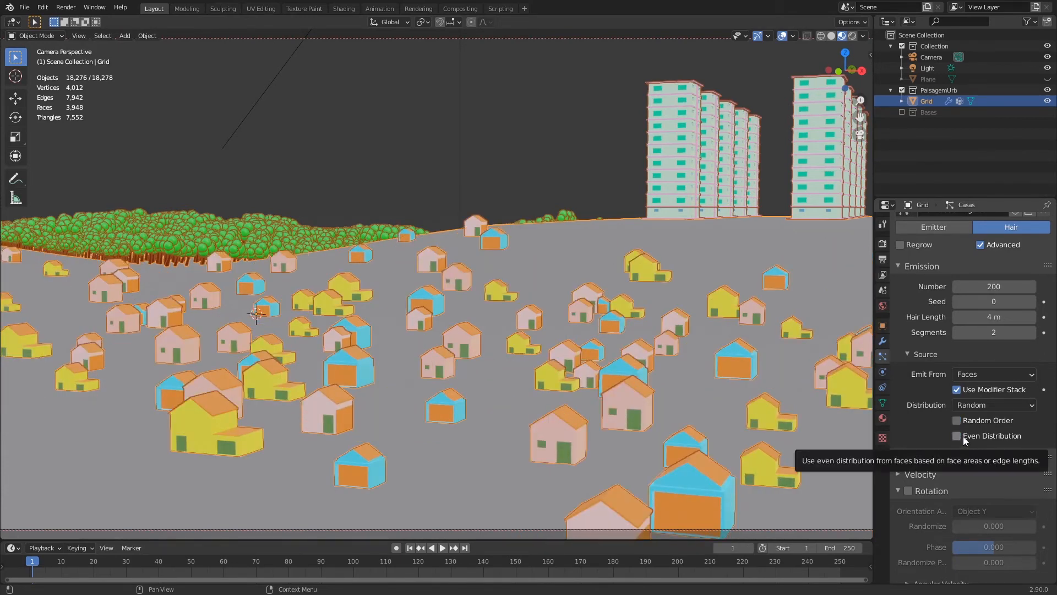
click(957, 390)
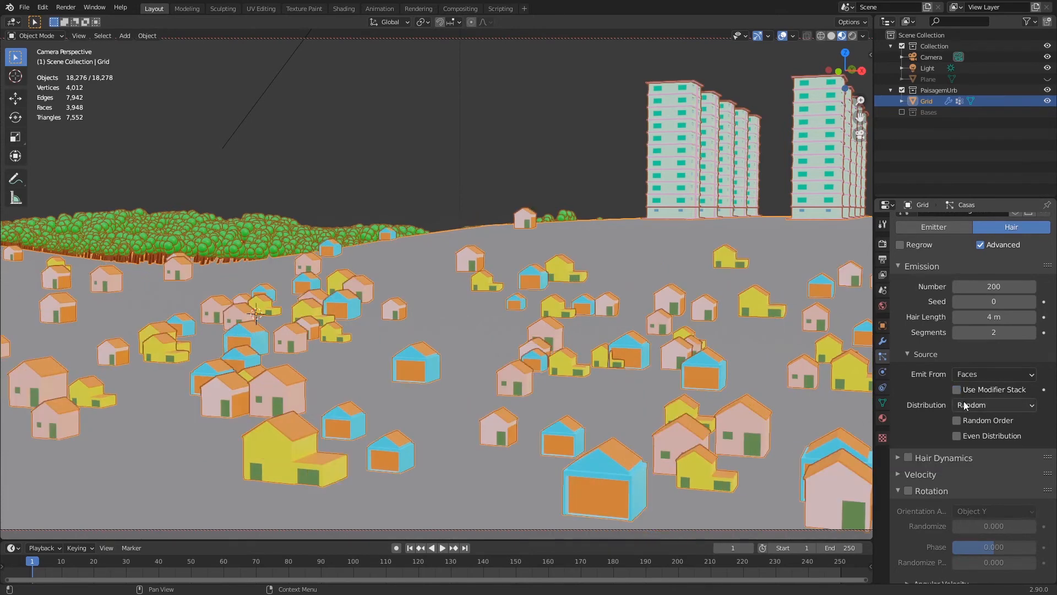
click(957, 390)
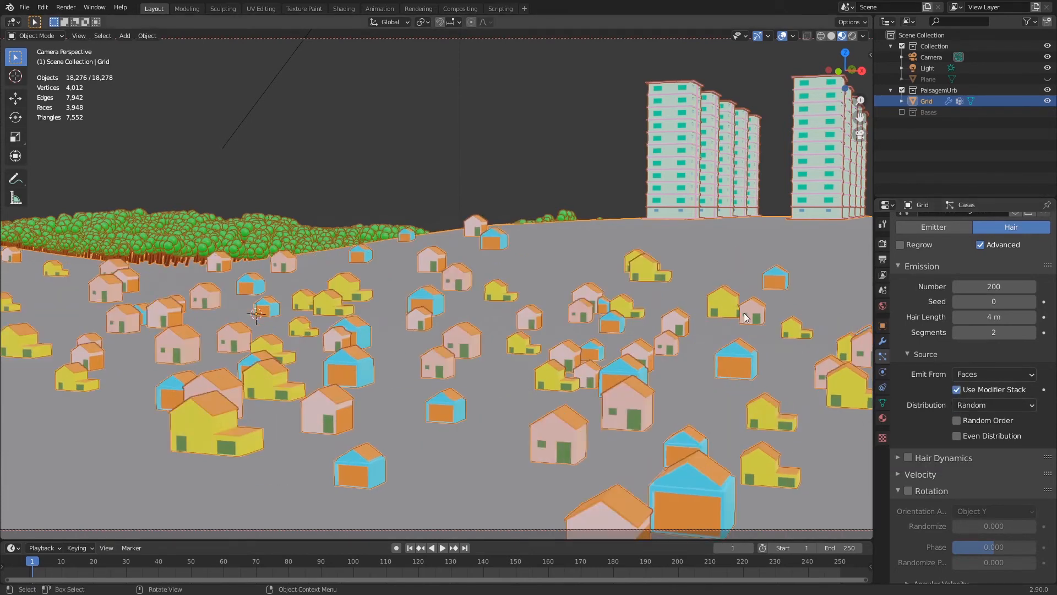
key(ctrl+s)
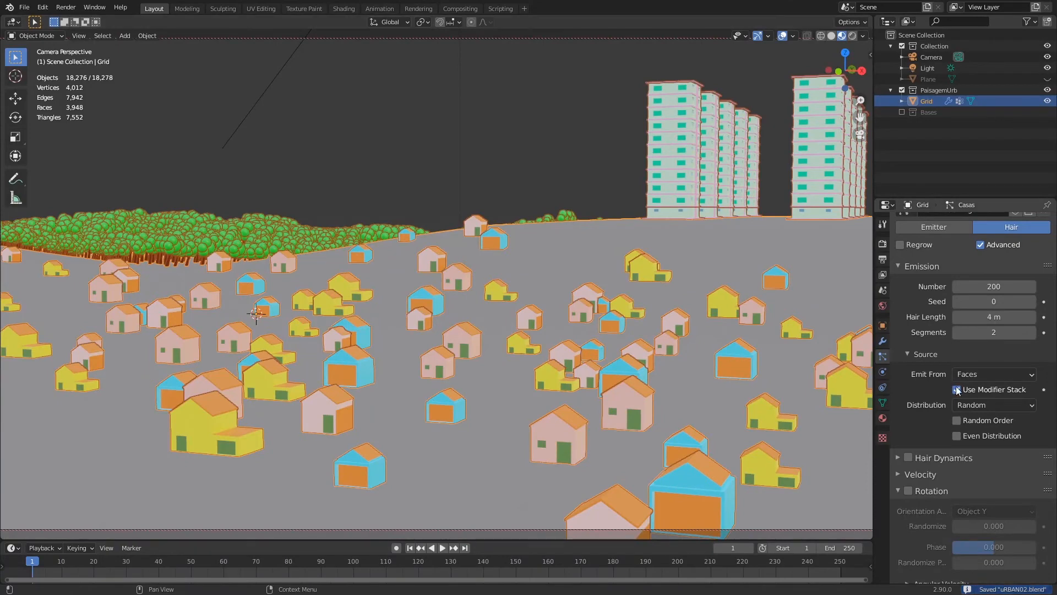
Enable Whole Collection for the Casas instances and save the file.
scroll(970, 395, down, 15)
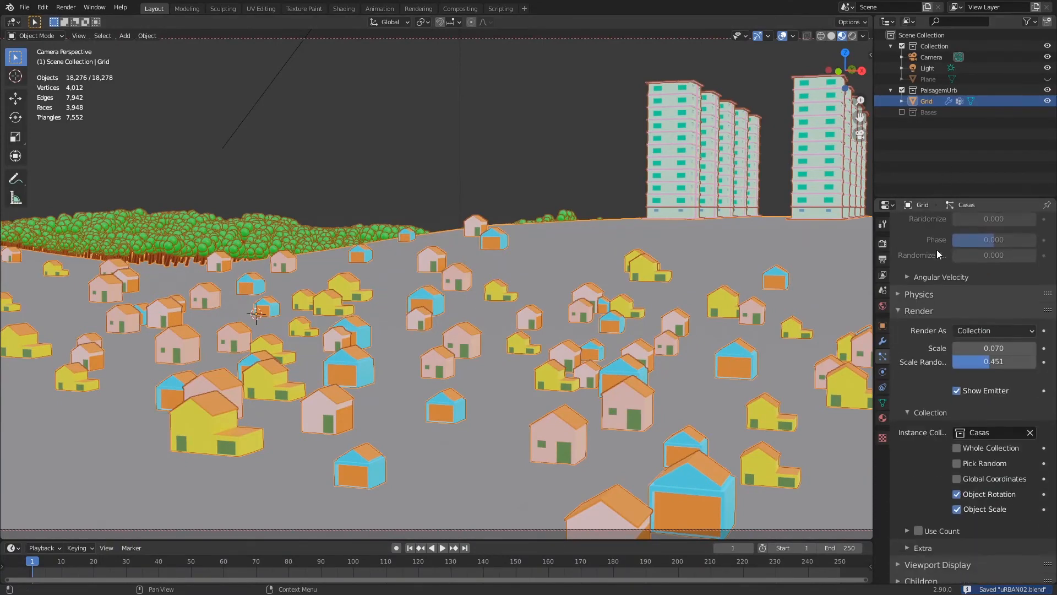
click(956, 337)
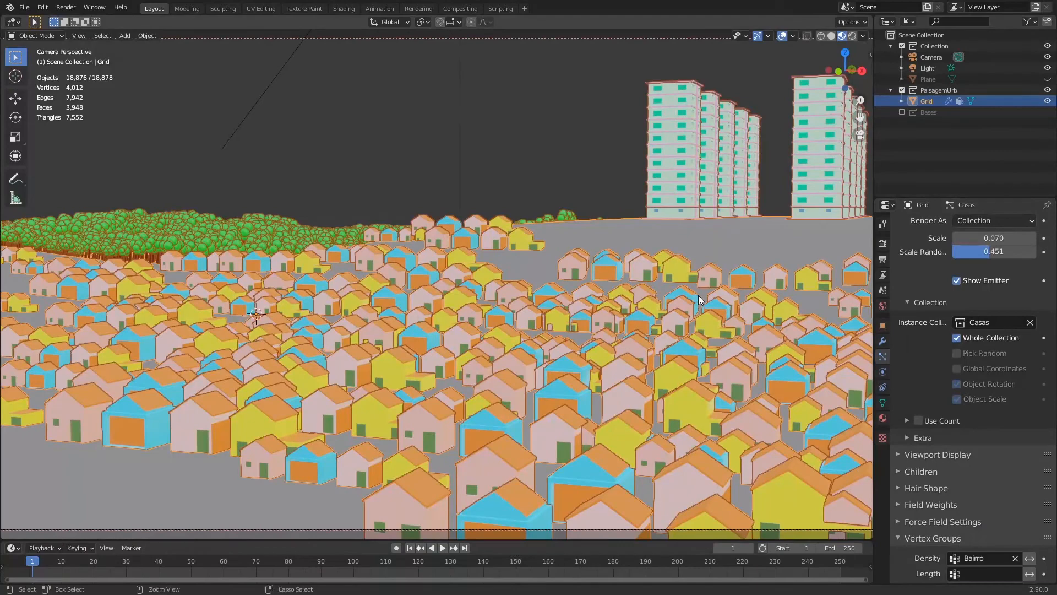
key(ctrl+s)
Reframe the camera closer to the houses and make a test render of the frame, saving the file.
mouse_move(713, 303)
middle_down()
mouse_move(718, 272)
mouse_move(696, 227)
mouse_move(705, 237)
middle_up()
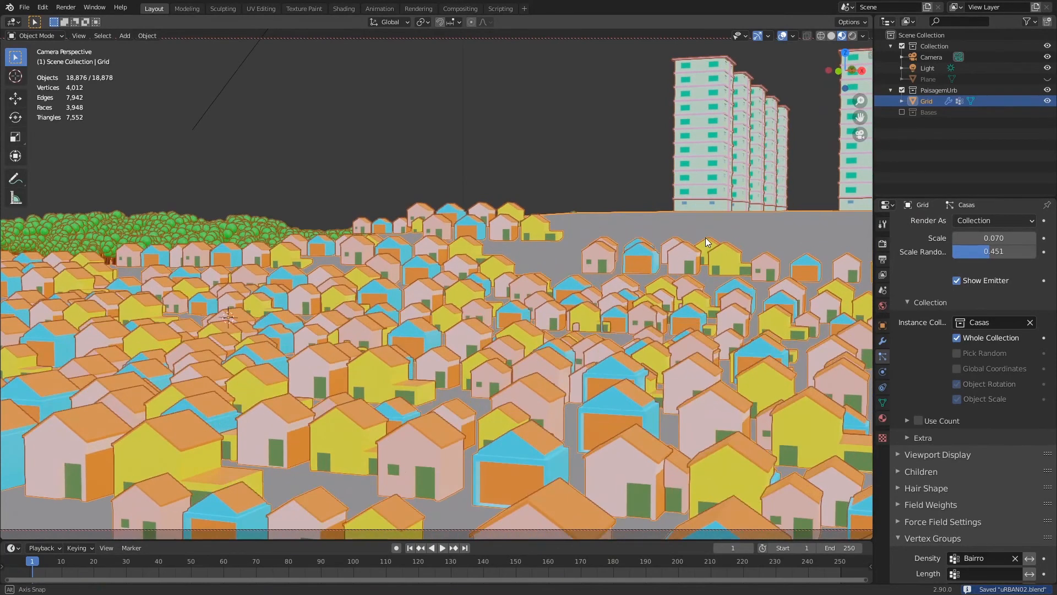
key(ctrl+s)
key(F12)
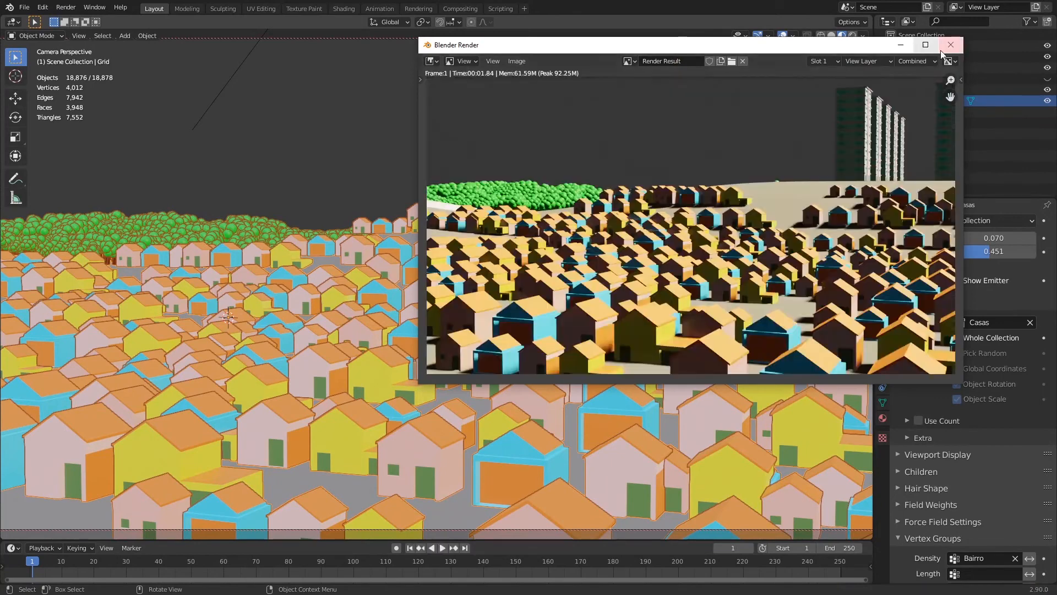
click(951, 45)
key(ctrl+s)
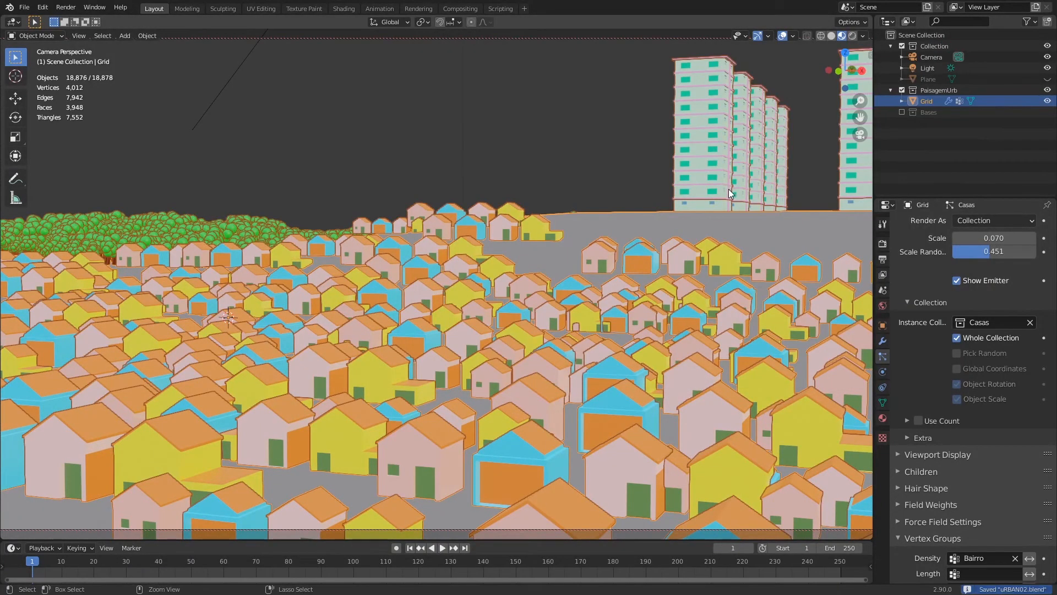
Find and enable the Lighting: Dynamic Sky add-on in the preferences.
click(43, 7)
click(100, 164)
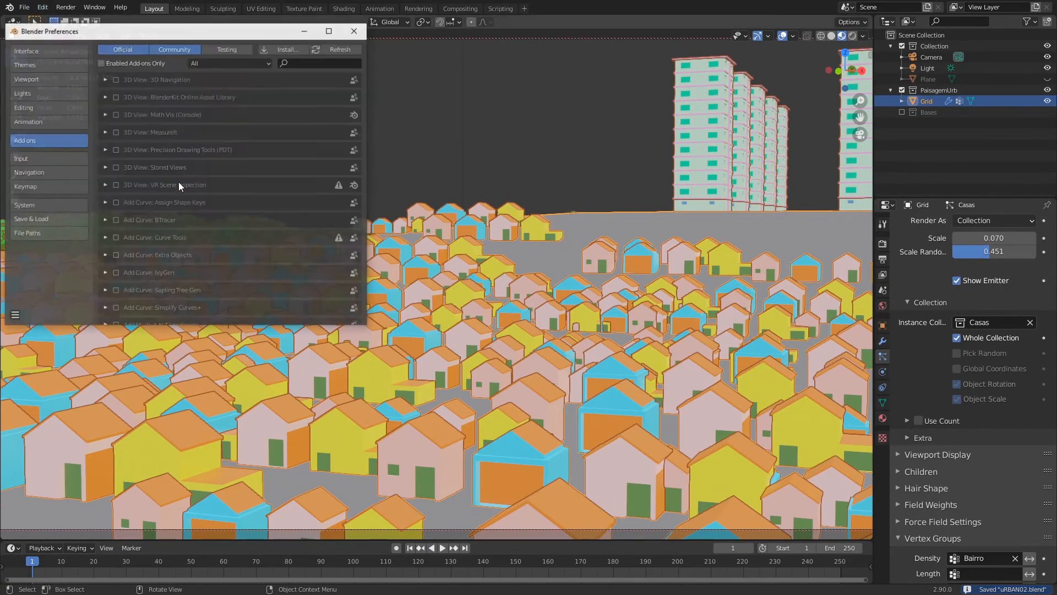
click(321, 62)
text(sk)
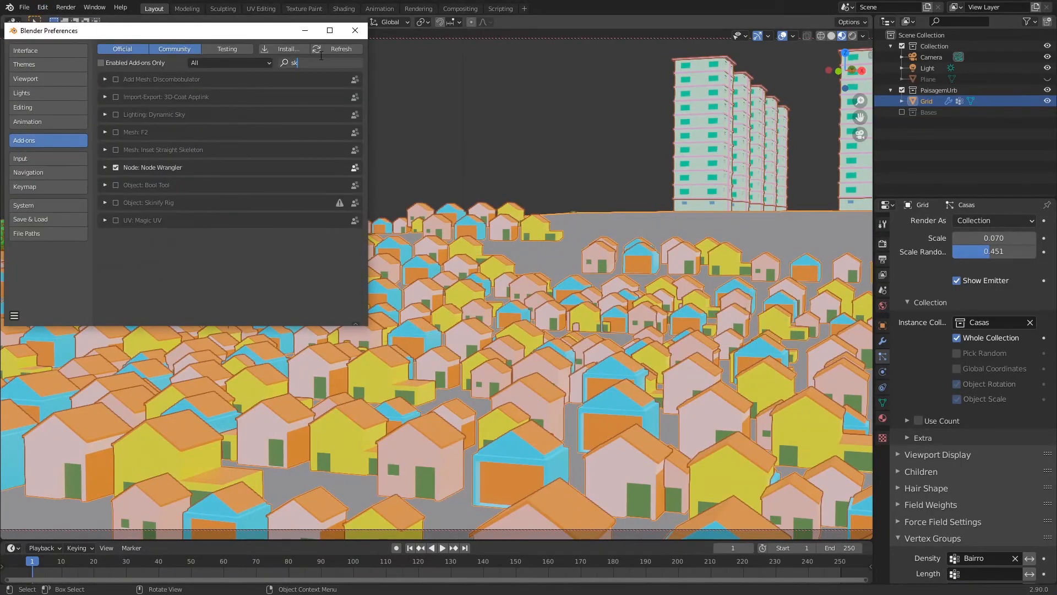
text(y)
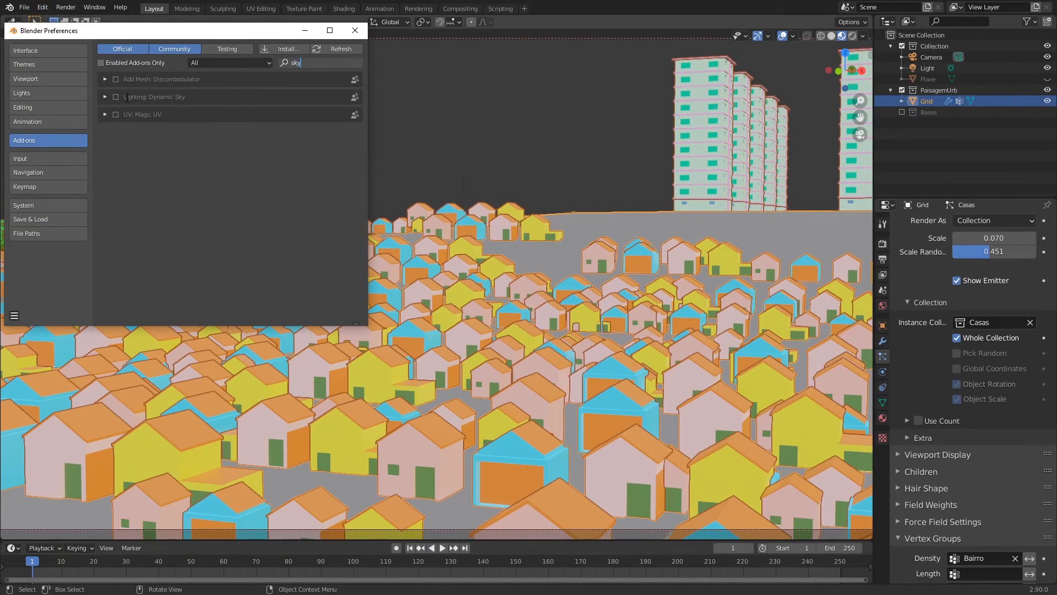
key(Return)
click(115, 97)
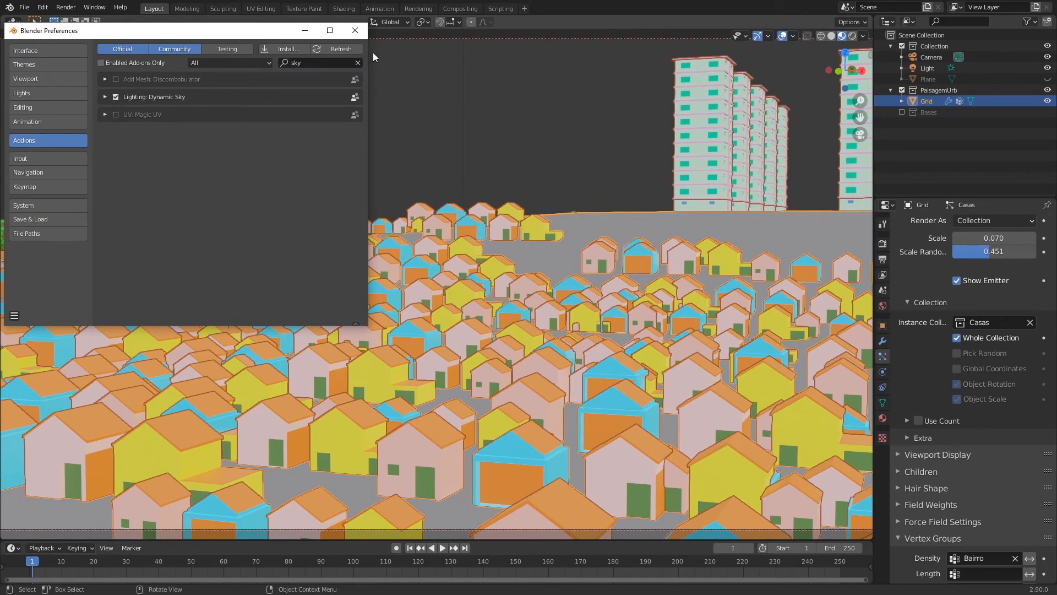
click(356, 30)
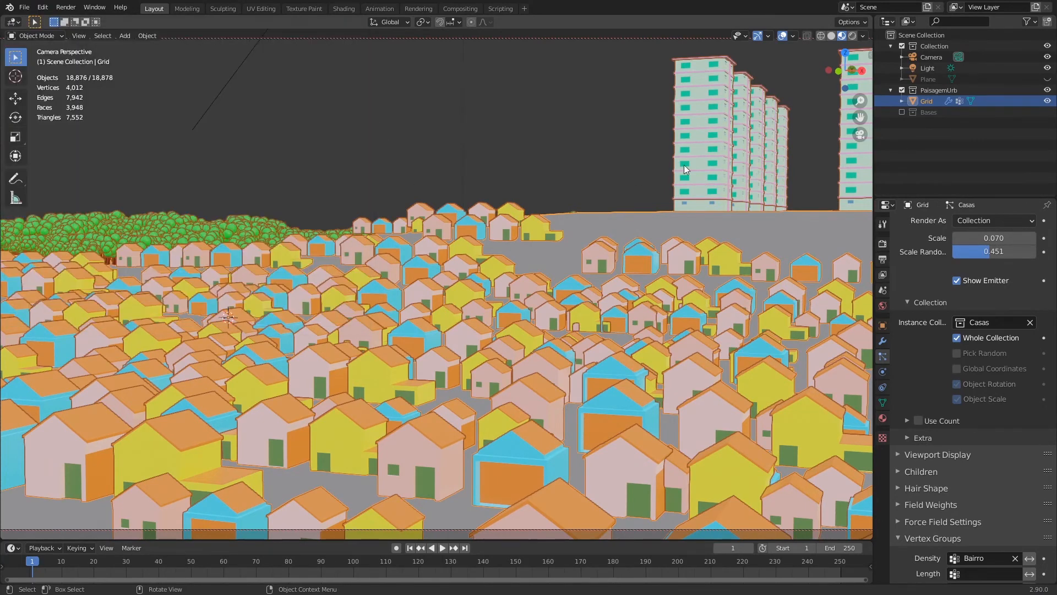
Bring up the Dynamic Sky add-on's controls in the 3D viewport.
key(n)
click(868, 216)
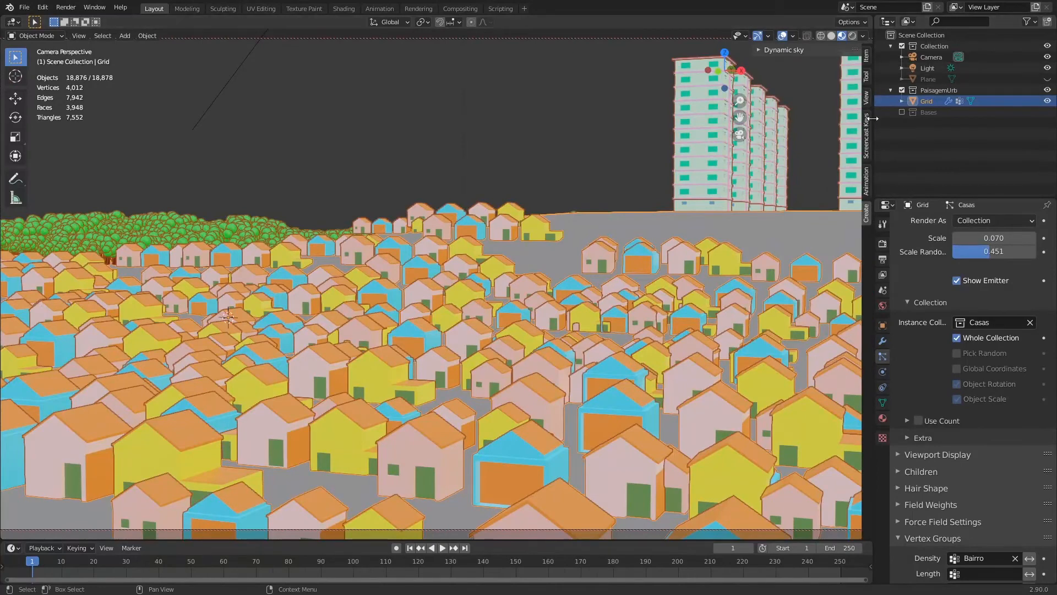
click(763, 50)
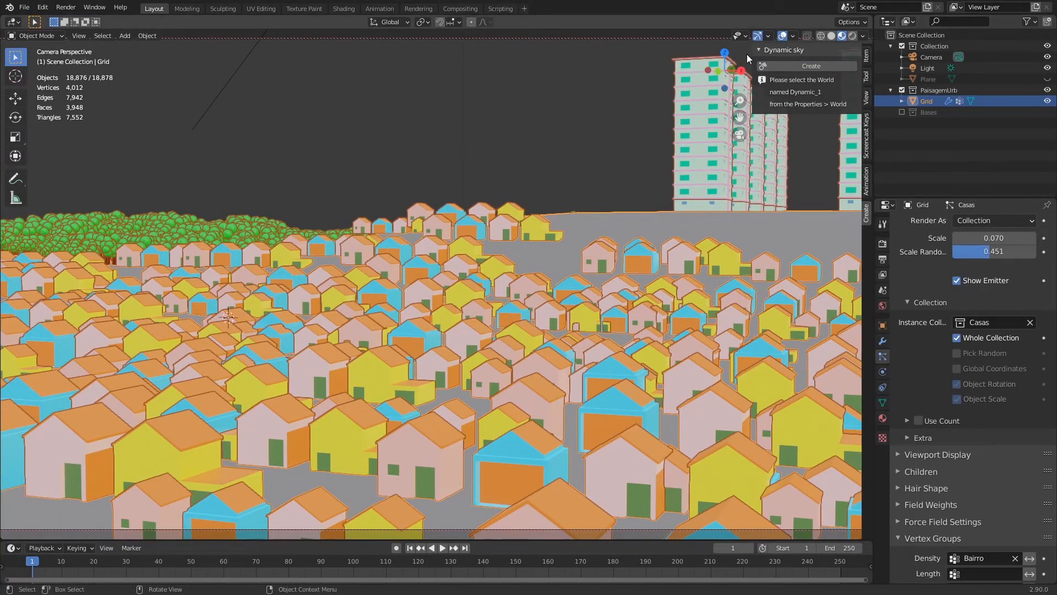
Preview the scene in Rendered shading and change the render engine to Eevee.
click(852, 36)
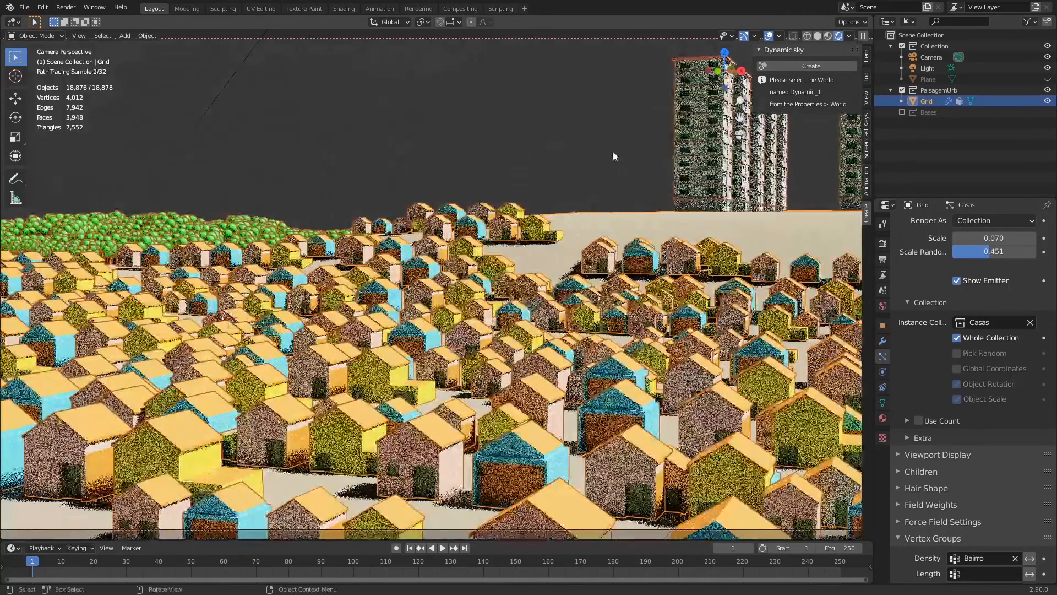
click(883, 245)
click(973, 226)
click(971, 244)
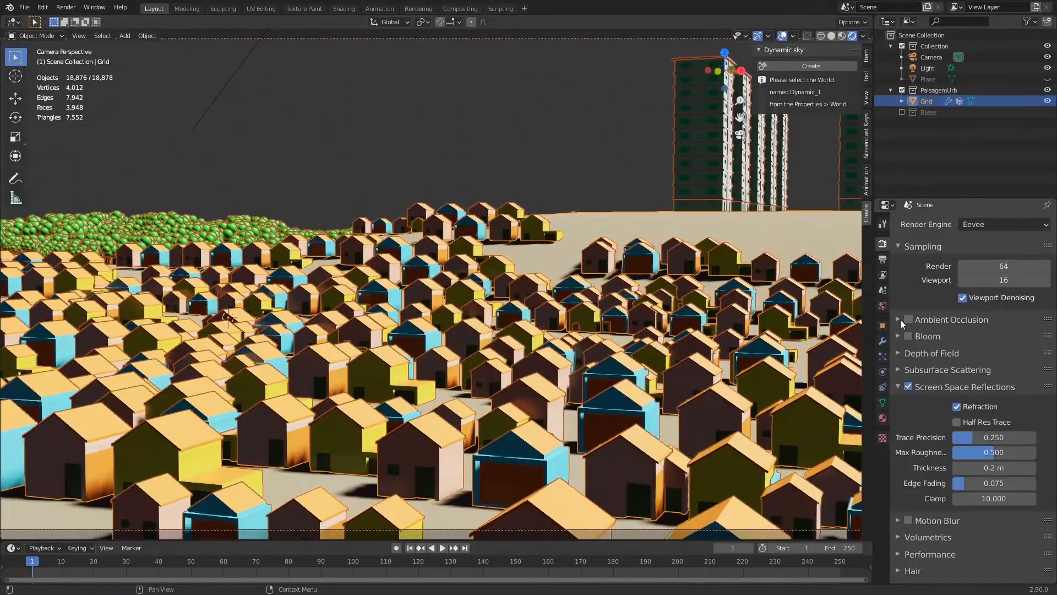
Assign the Dynamic_1 world to the scene and reframe the camera to show more sky.
click(883, 306)
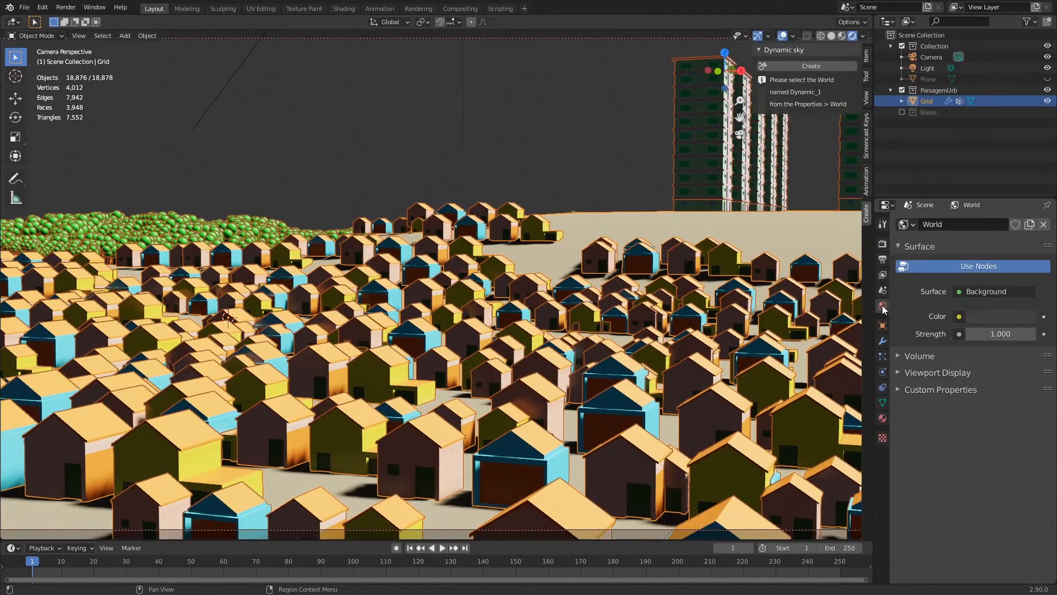
click(907, 225)
click(886, 241)
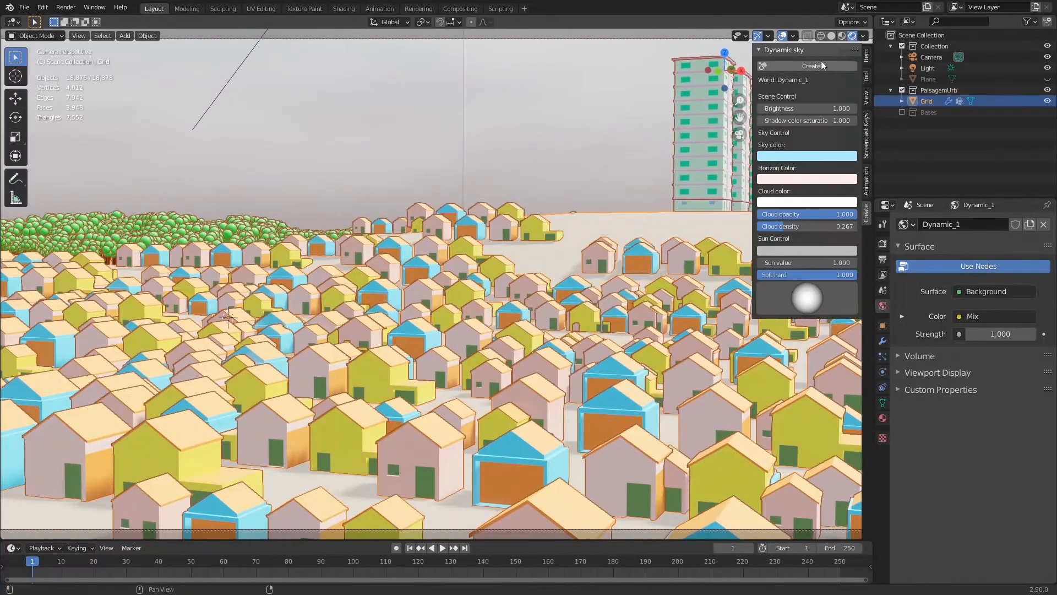
middle_drag(605, 248, 552, 409)
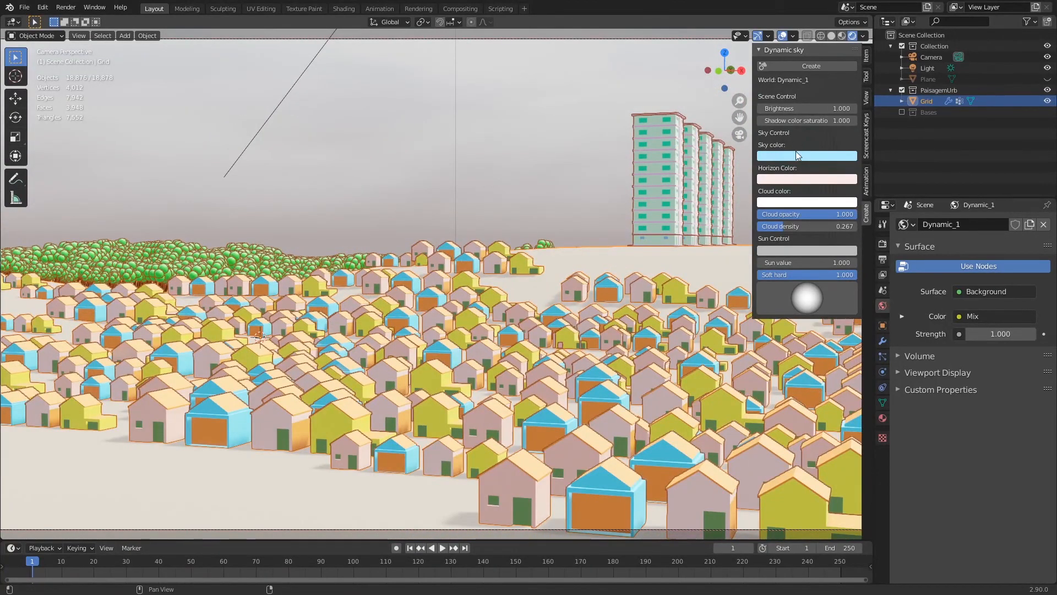
Set the dynamic sky's brightness to 1 and its sky color to a more saturated blue.
drag(804, 110, 810, 108)
click(810, 108)
text(1)
key(Return)
click(805, 157)
drag(806, 196, 813, 174)
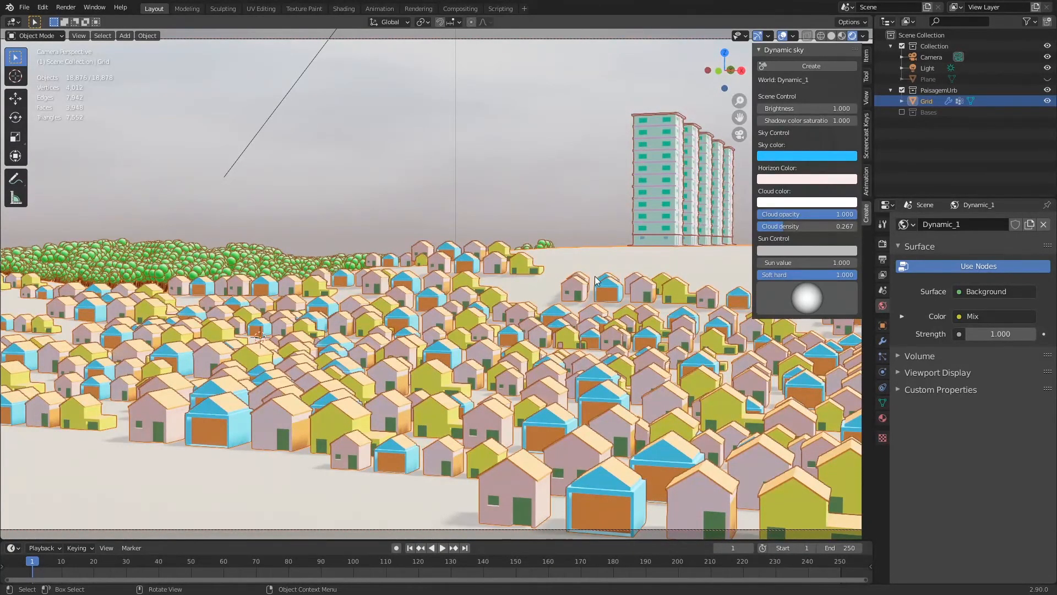
Tint the dynamic sky's sun color pale yellow and raise Cloud density to 1.000.
key(KP_0)
middle_drag(508, 282, 501, 325)
scroll(501, 339, down, 7)
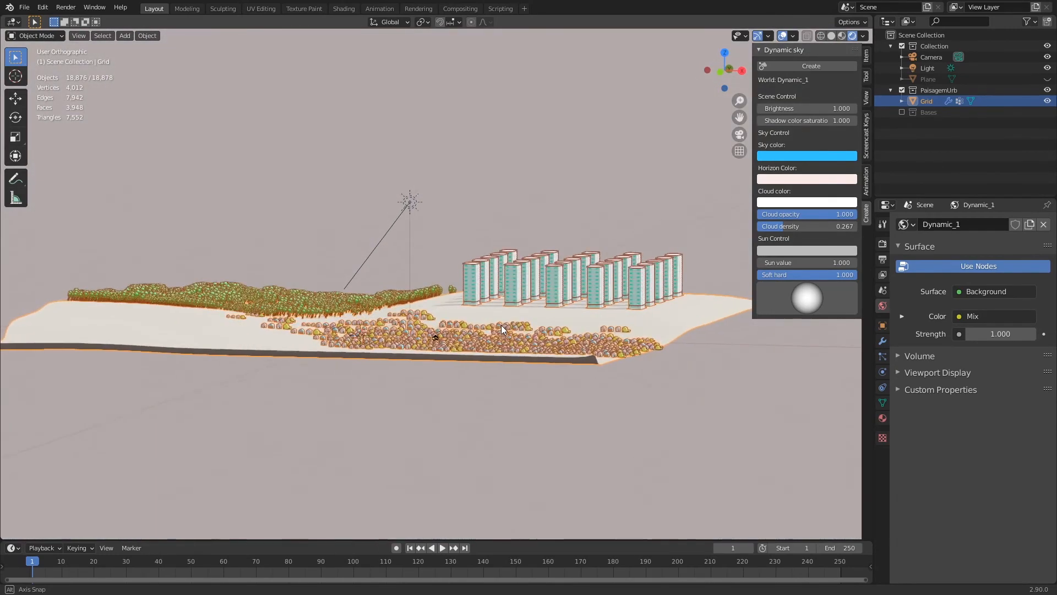
click(788, 251)
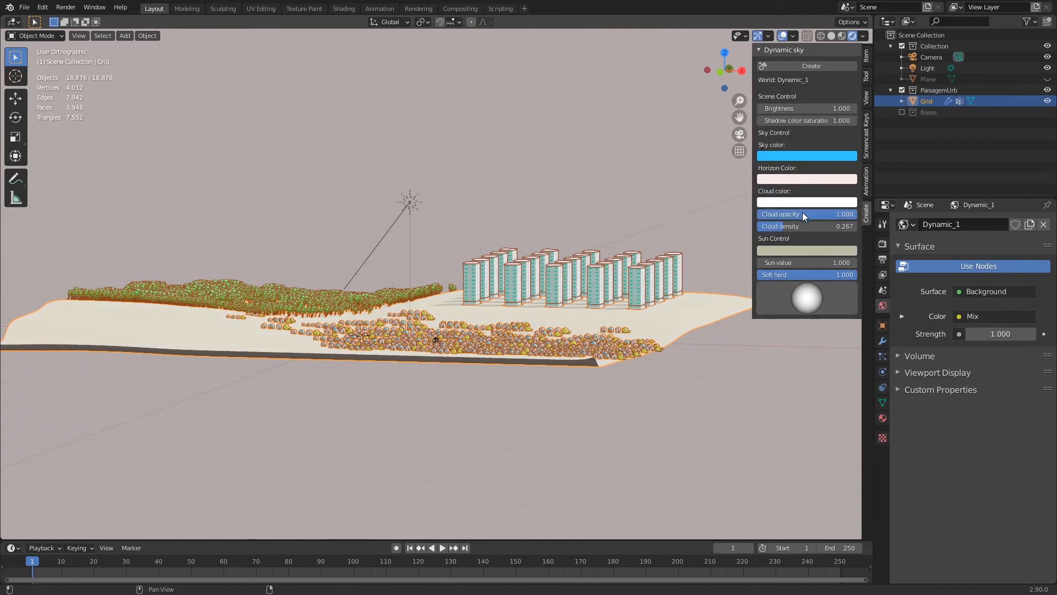
drag(778, 223, 873, 227)
scroll(603, 273, down, 3)
middle_drag(609, 338, 609, 273)
key(KP_0)
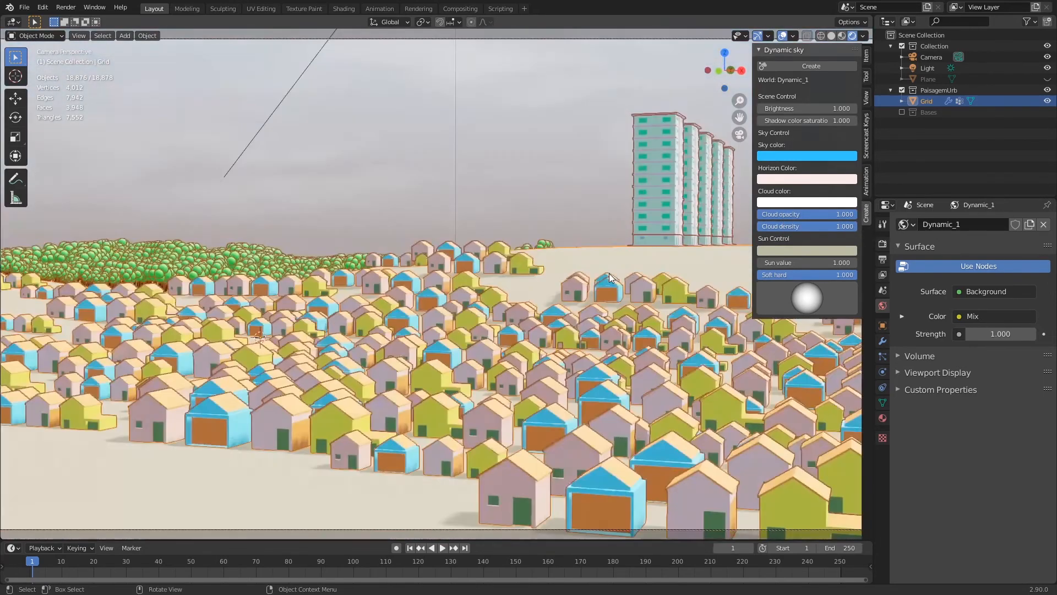
middle_drag(575, 246, 587, 264)
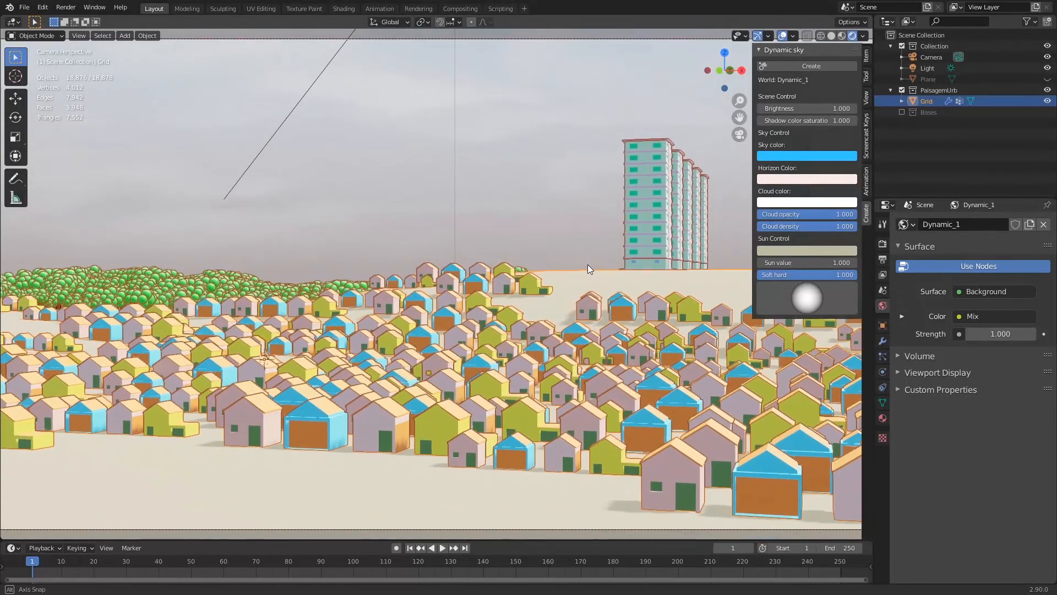
Set the dynamic sky's Cloud density to 0.875 and re-aim its sun direction.
click(846, 227)
key(Return)
drag(757, 239, 917, 252)
drag(837, 227, 883, 229)
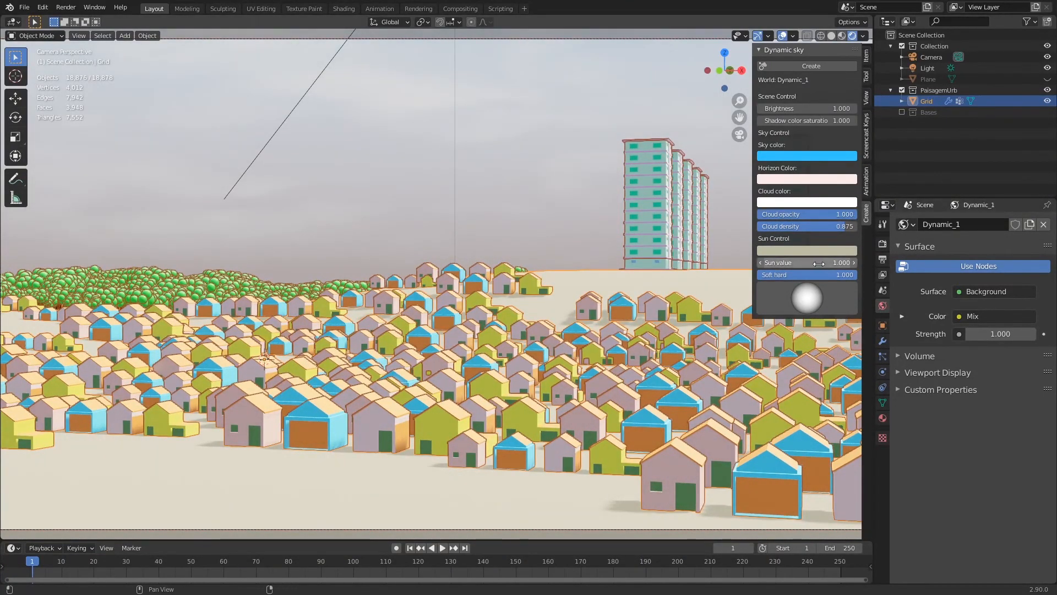
mouse_move(817, 301)
mouse_down()
mouse_move(801, 302)
mouse_move(817, 300)
mouse_move(771, 267)
mouse_move(799, 282)
mouse_up()
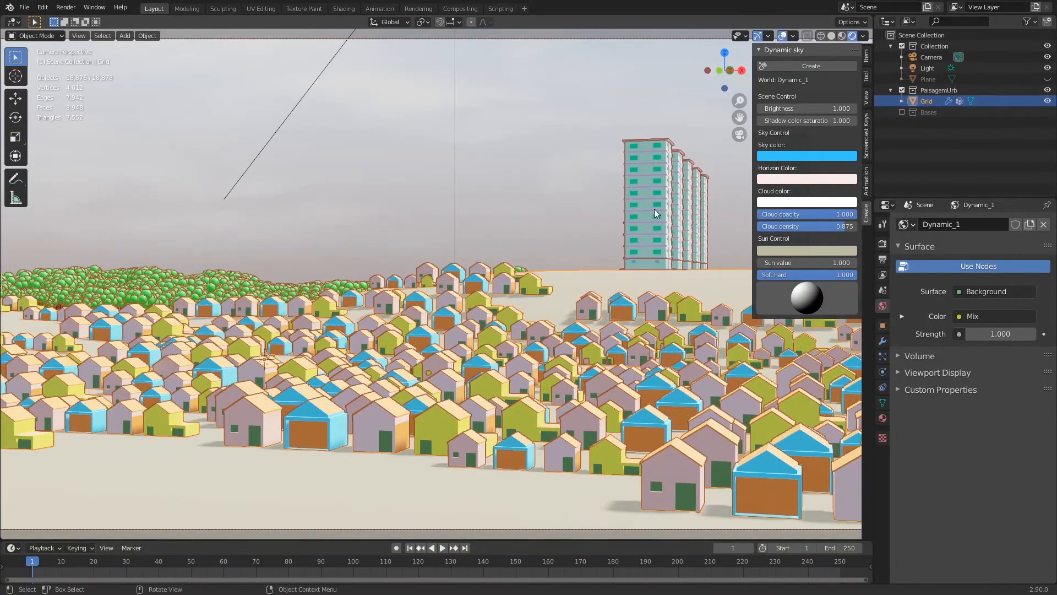
Hide the viewport overlays, reframe the camera toward the apartment buildings, and save the file.
click(783, 35)
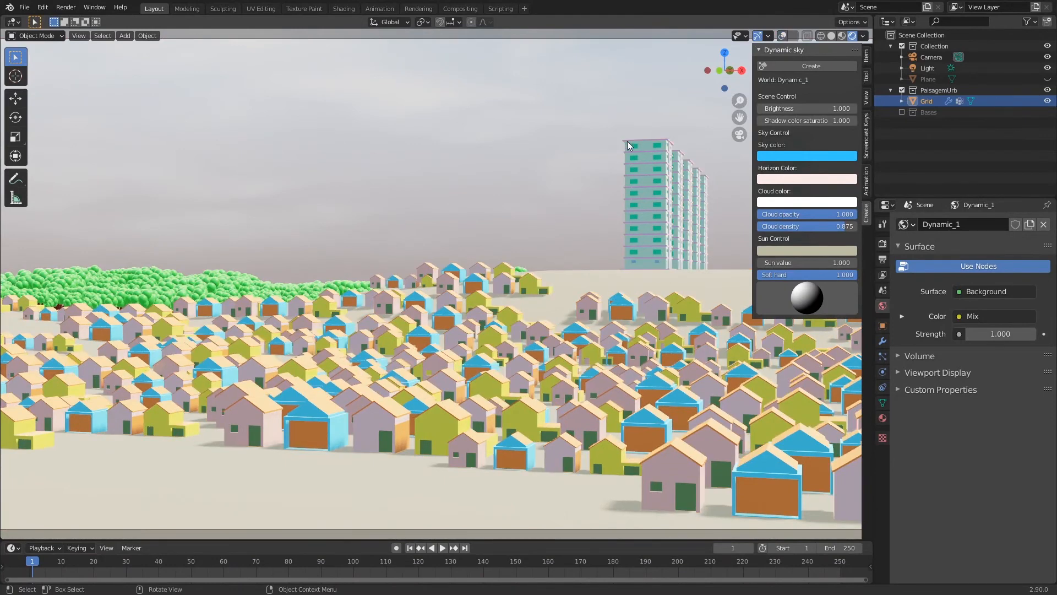
key(ctrl+s)
key(ctrl+s)
middle_drag(583, 262, 432, 266)
key(ctrl+s)
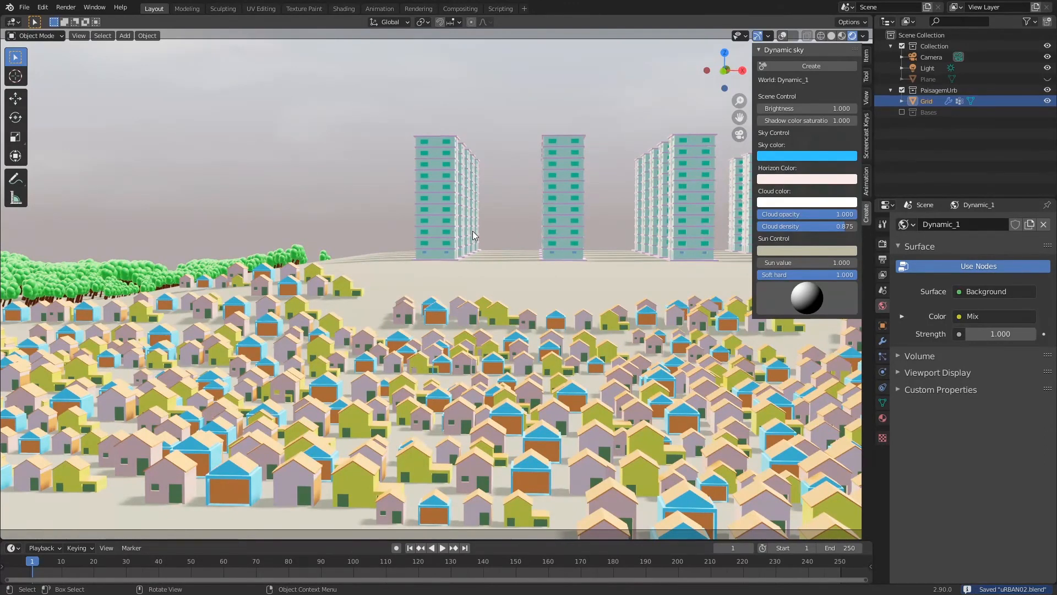
Switch to solid shading, exclude the PaisagemUrb collection, and create a new collection named Poste.
click(832, 36)
click(902, 90)
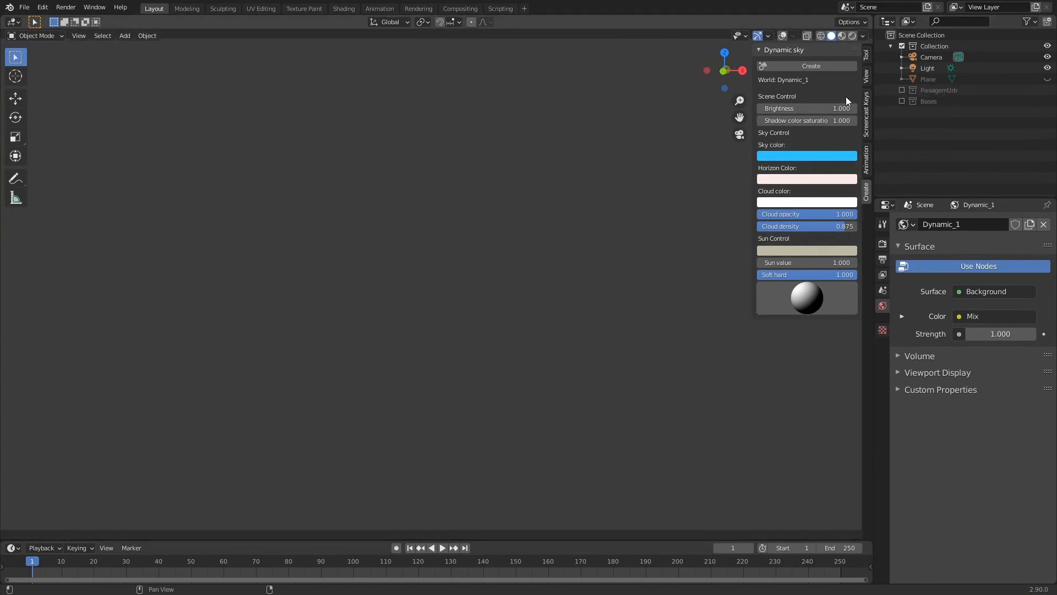
click(903, 101)
click(903, 101)
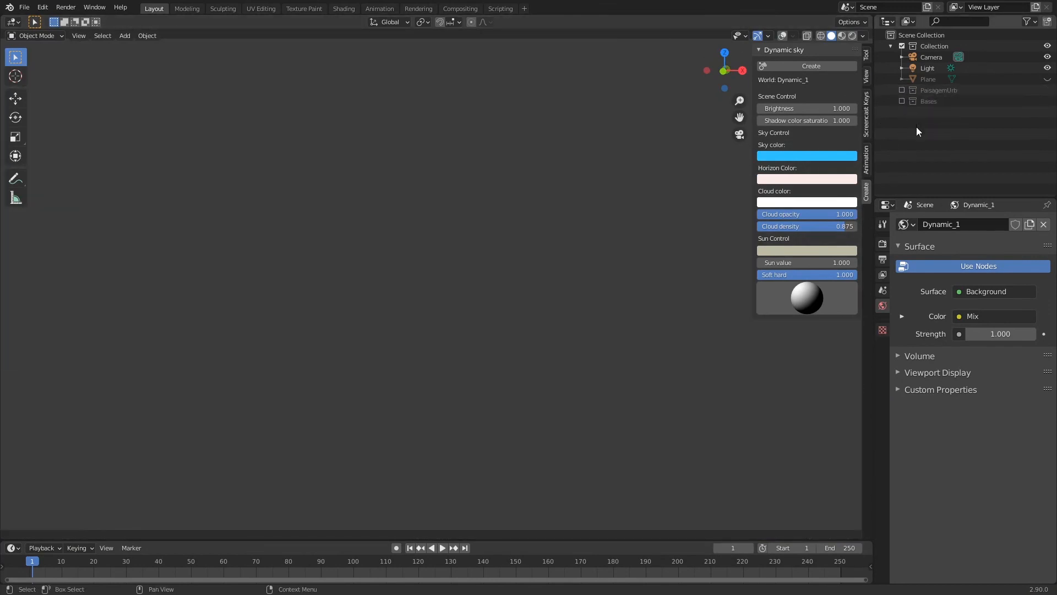
key(c)
click(934, 111)
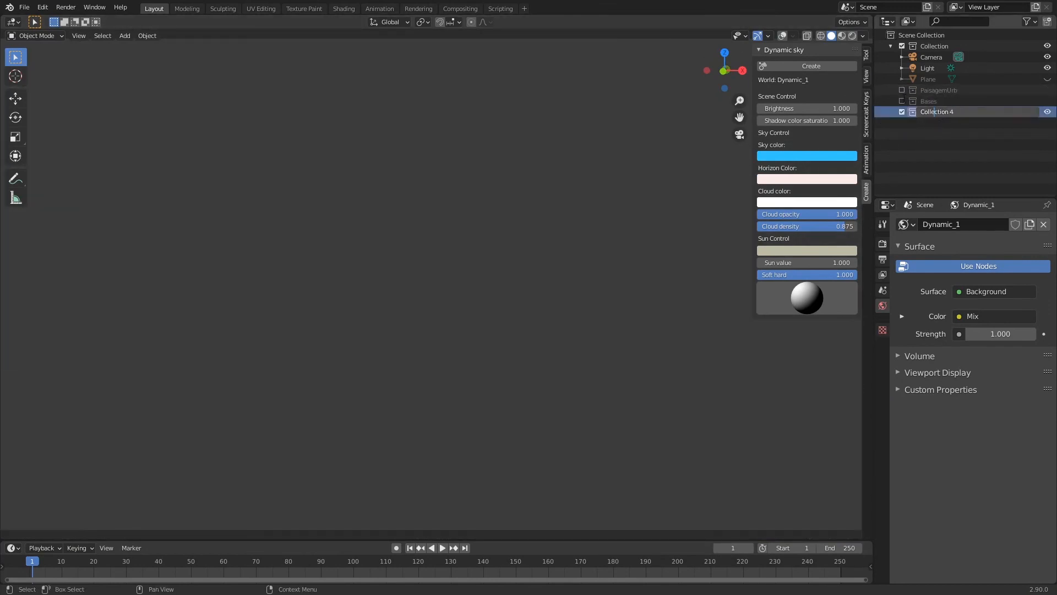
key(ctrl+a)
text(Poste)
key(Return)
Show the overlays, add a cube in front view, and raise its mesh 1 m along Z in Edit Mode.
key(shift+alt+z)
key(KP_1)
key(shift+a)
mouse_move(532, 272)
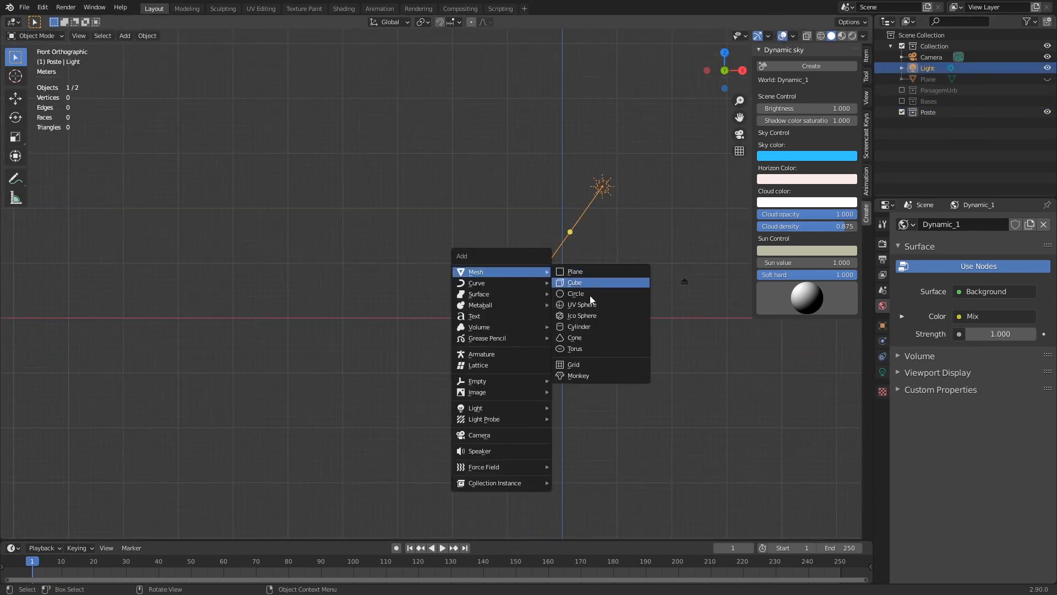
click(582, 284)
scroll(570, 297, up, 11)
key(Tab)
key(g)
key(z)
key(1)
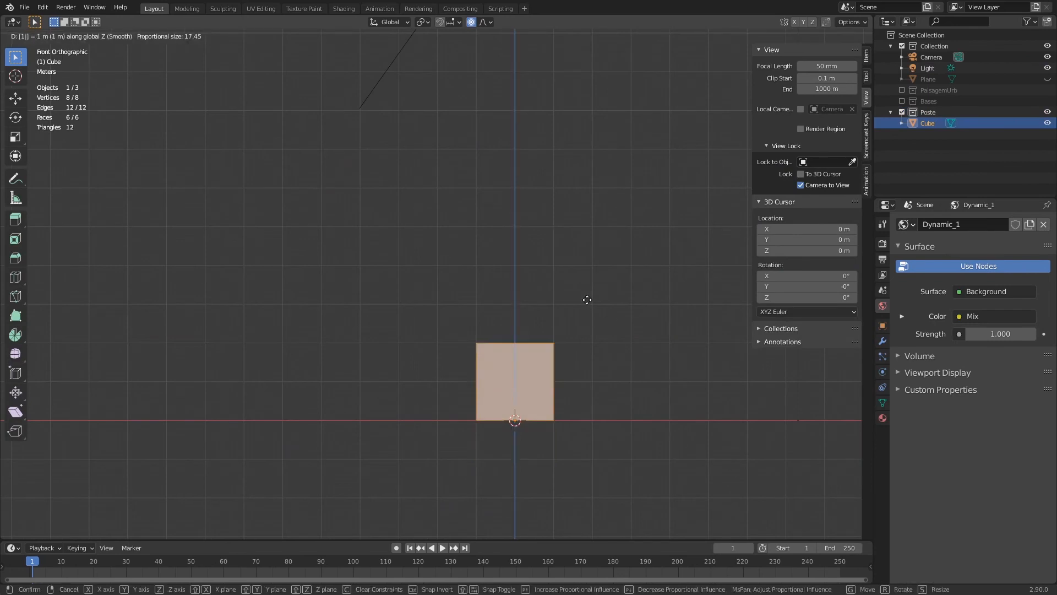
key(Return)
Scale the cube down in X and Y only to make a thin vertical pole.
key(s)
key(shift+z)
click(519, 356)
key(s)
key(shift+z)
click(547, 321)
Turn off proportional editing, shrink the pole's top vertices to taper it, and raise them about 0.38 m along Z.
key(alt+z)
key(1)
drag(484, 332, 546, 357)
key(s)
right_click(567, 352)
key(o)
key(s)
click(531, 338)
ctrl+middle_drag(530, 337, 573, 354)
key(g)
key(z)
click(597, 357)
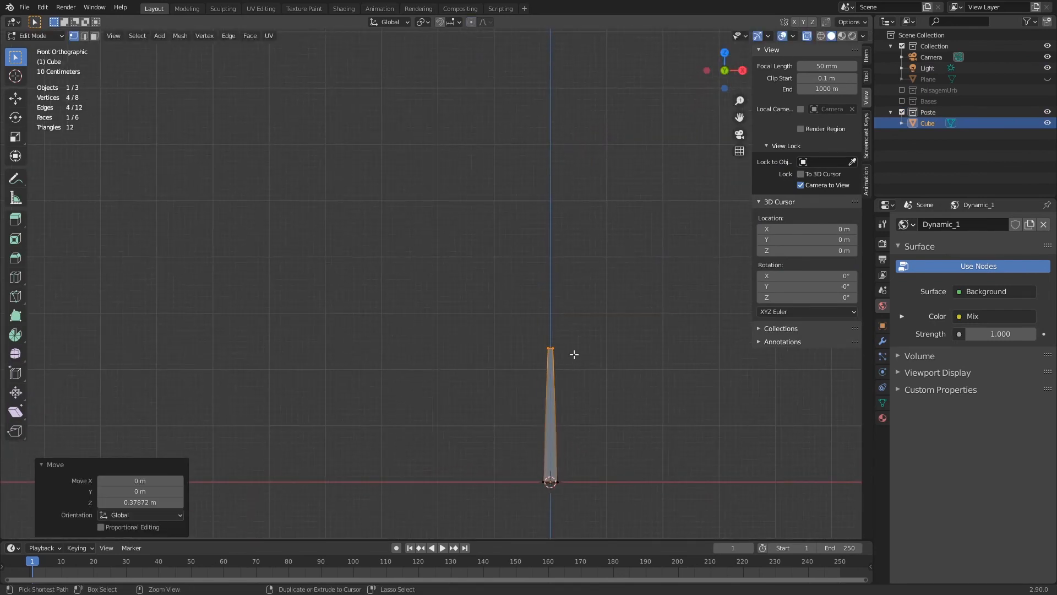
Add a second cube to the pole mesh, shrink it, and flatten it in Z and Y into a thin horizontal crossbar.
key(shift+a)
click(585, 370)
key(s)
click(598, 446)
key(s)
key(z)
click(556, 478)
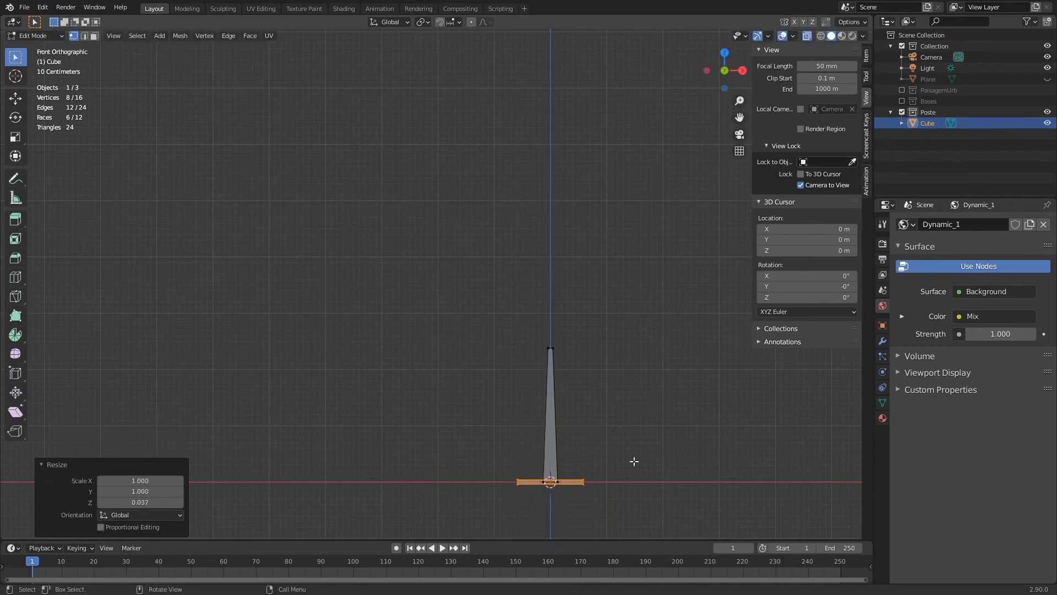
middle_drag(683, 389, 643, 412)
key(s)
key(y)
click(561, 477)
Raise the crossbar to just below the pole's top and scale it by about 0.42.
key(KP_1)
key(g)
key(z)
click(573, 241)
key(s)
click(581, 358)
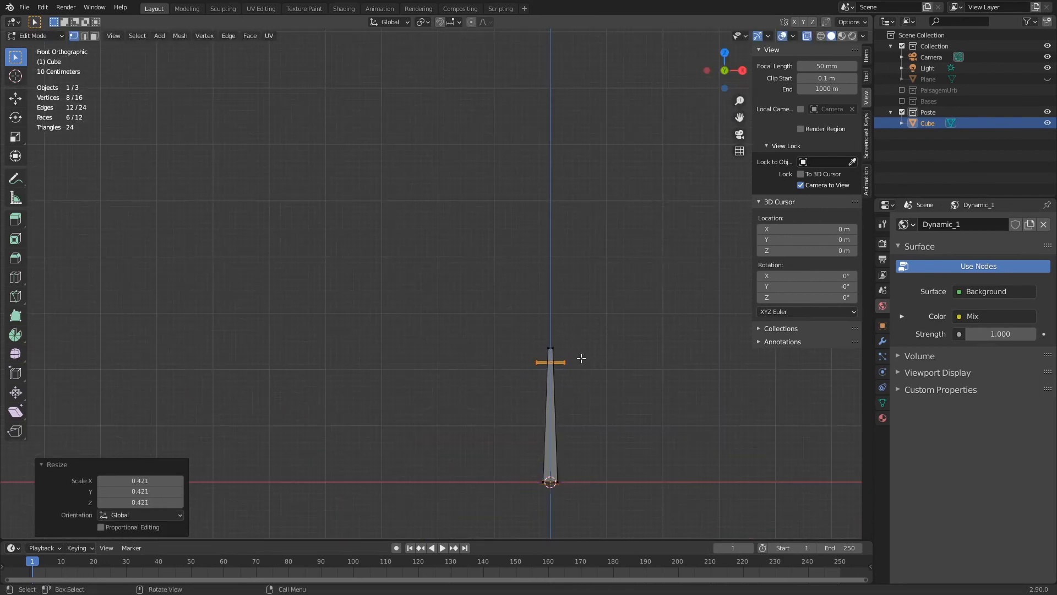
Duplicate the crossbar slightly below the first, save the file, and rename the pole object Poste1.
key(shift+d)
key(z)
click(580, 366)
key(Tab)
key(ctrl+s)
key(F2)
text(Poste)
key(Return)
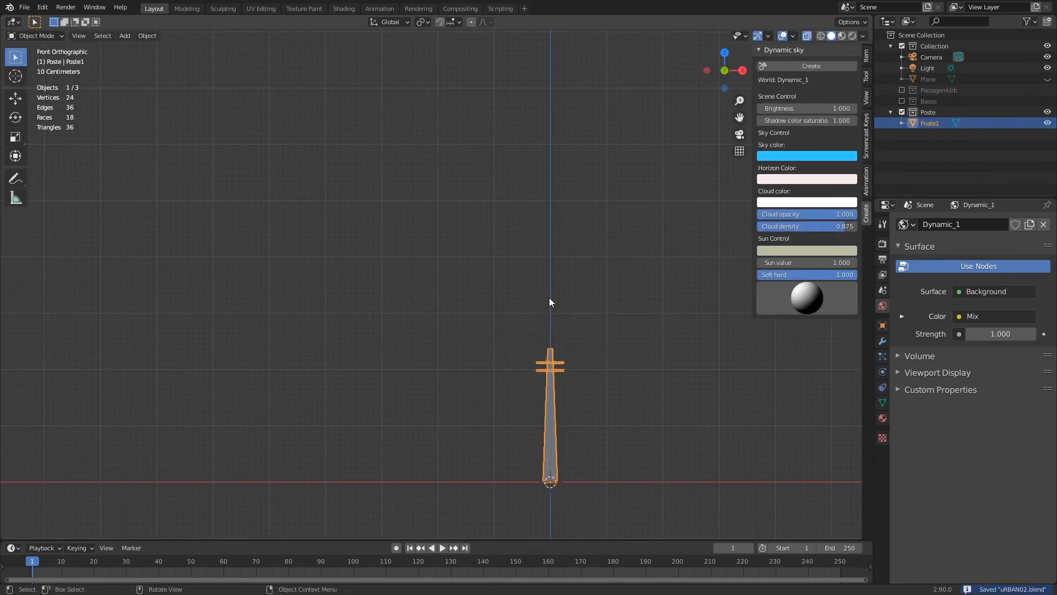
Exclude the Poste collection, re-enable PaisagemUrb, and open the Grid mesh in Edit Mode from the top view.
click(902, 111)
click(902, 90)
key(alt+z)
key(Tab)
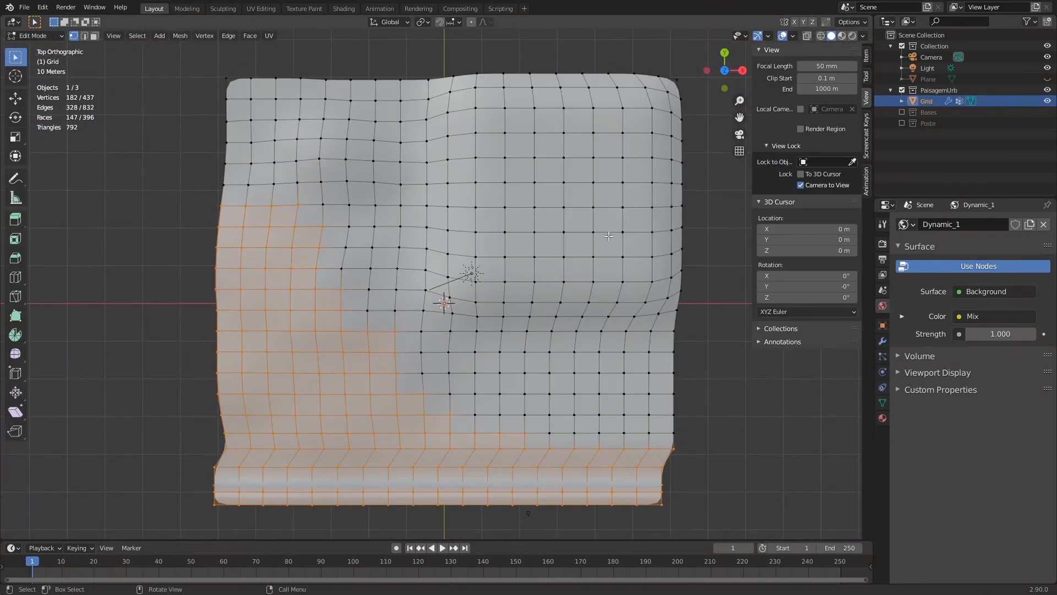
key(Tab)
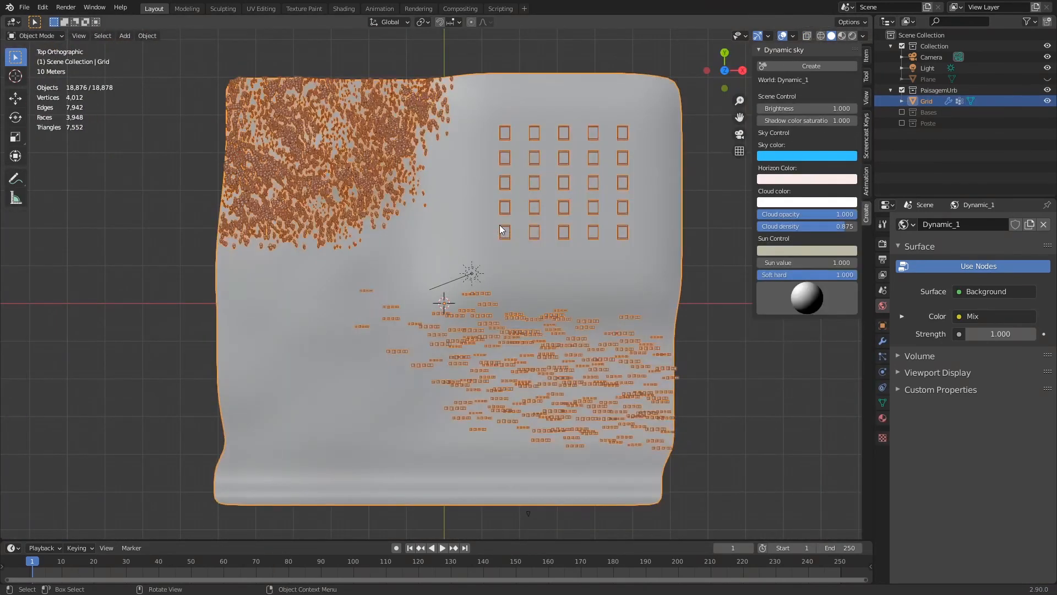
key(Tab)
Select the grid vertices bordering the apartment block and the street lines across the middle and lower-left areas.
drag(466, 252, 541, 263)
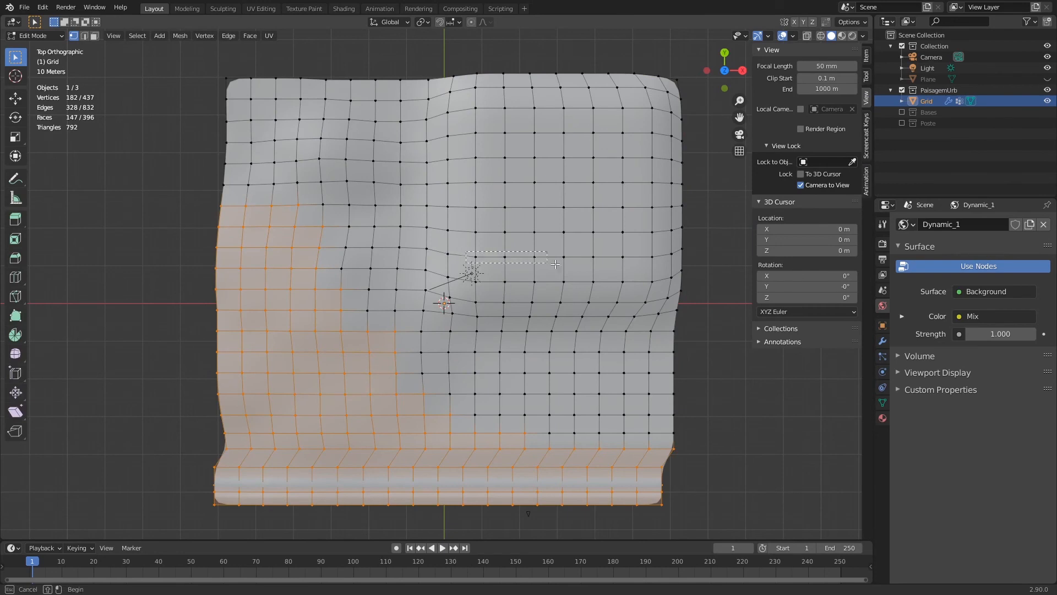
drag(626, 262, 628, 261)
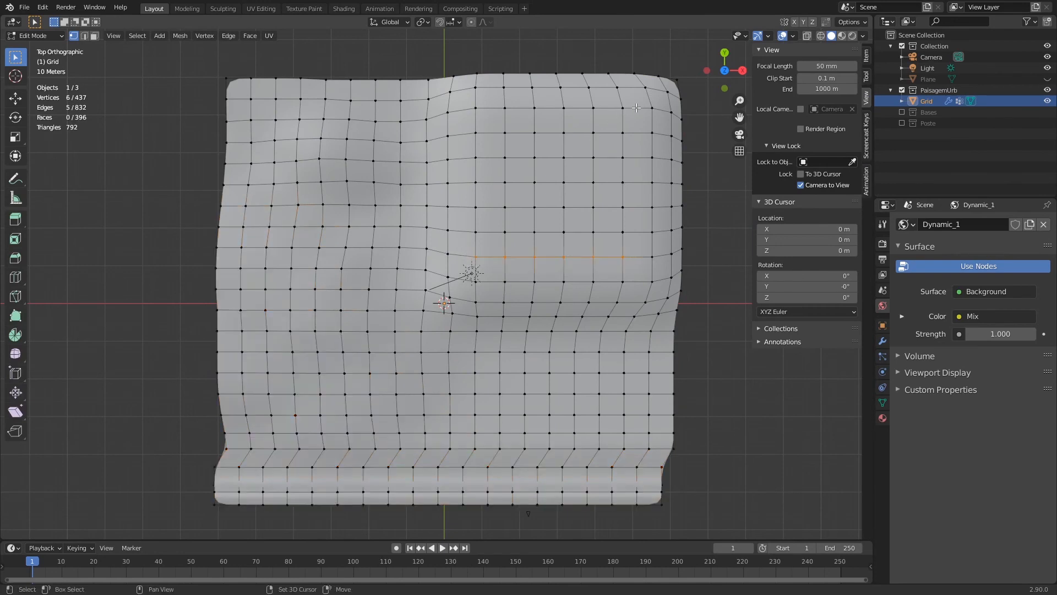
shift+drag(657, 266, 649, 173)
shift+drag(647, 118, 648, 105)
shift+drag(468, 104, 479, 254)
shift+drag(225, 326, 660, 339)
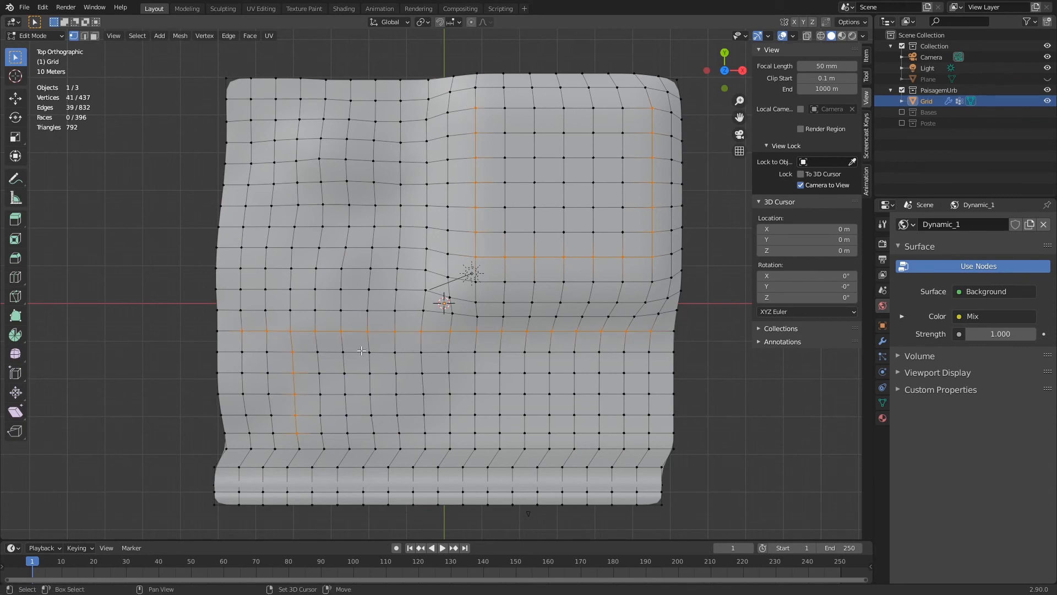
Create a vertex group named Postes, assign the selected vertices with Weight set to 1.000, and save the file.
click(883, 402)
double_click(922, 312)
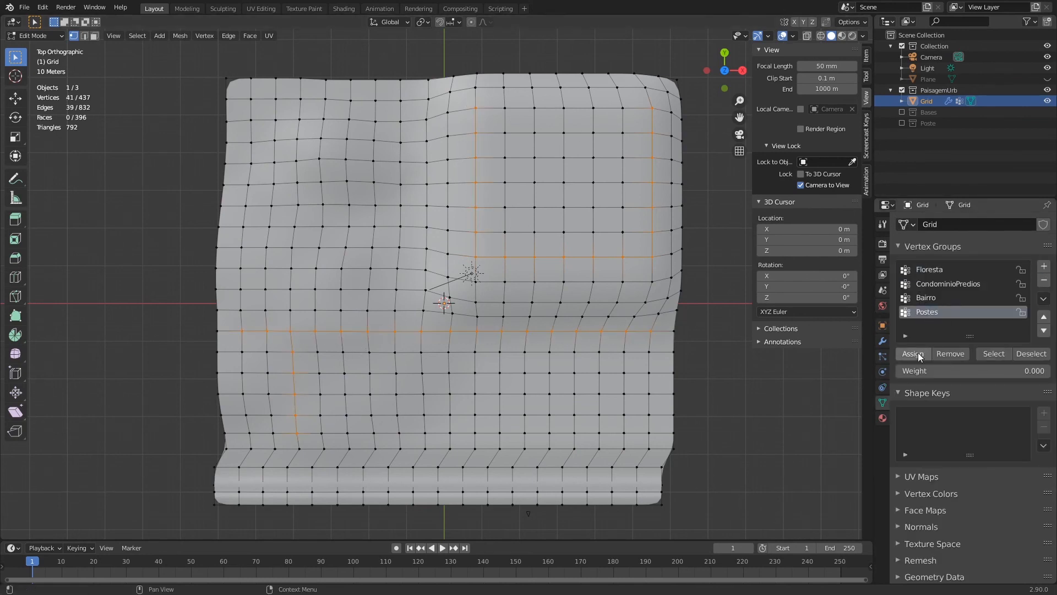
drag(917, 371, 1049, 370)
key(ctrl+s)
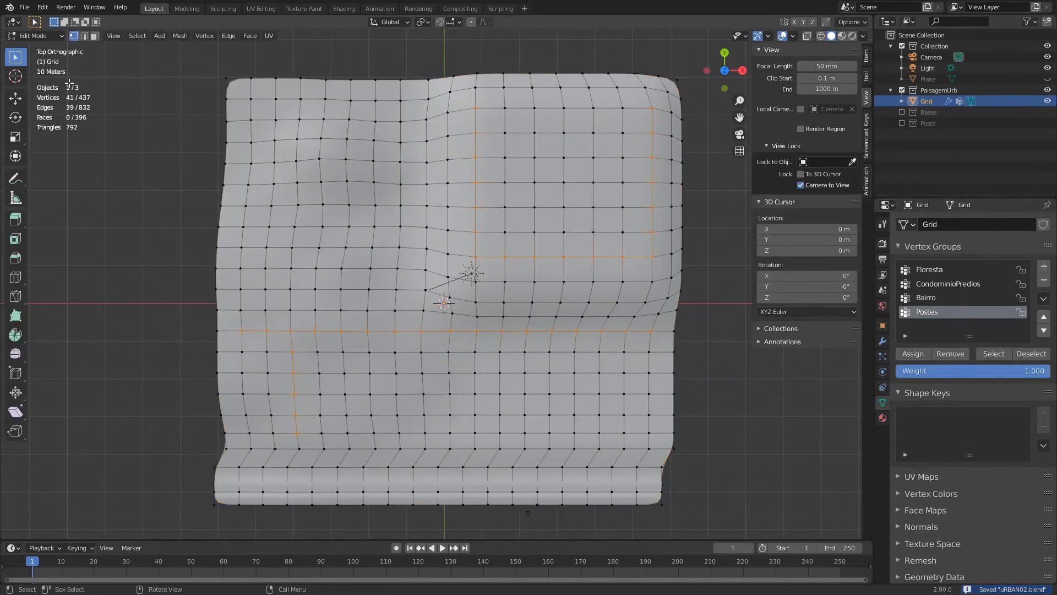
Add a Hair particle system named Postes to the Grid and set its Number to 41.
key(Tab)
click(882, 356)
double_click(936, 270)
text(Portes)
key(Return)
click(1003, 311)
double_click(994, 246)
text(43)
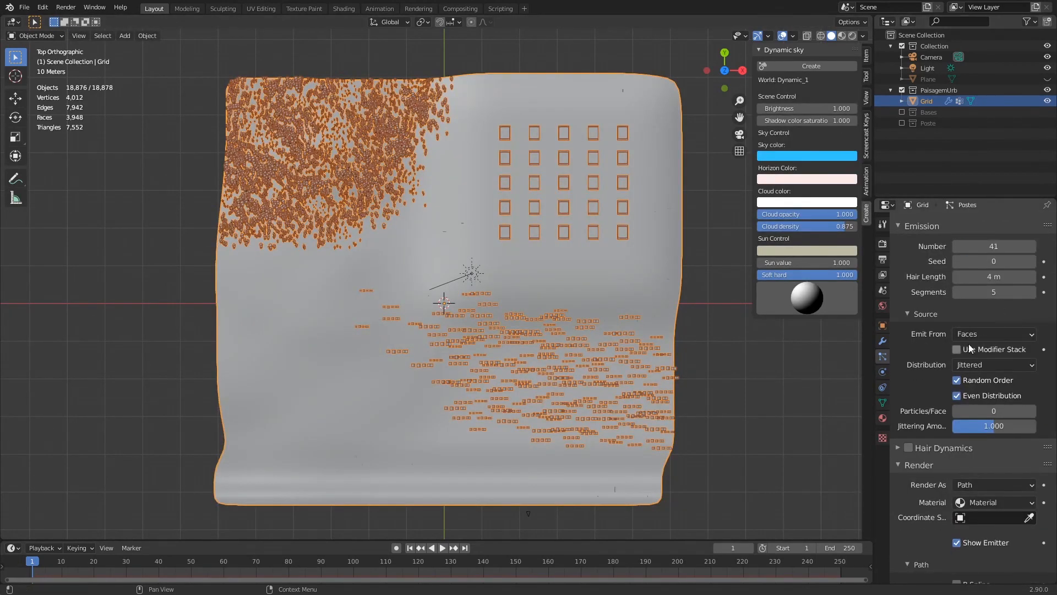
Emit the Postes particles from Vertices and render them as a Collection using the Poste collection as instance.
click(971, 335)
click(972, 352)
scroll(930, 479, down, 6)
middle_drag(706, 422, 695, 325)
scroll(974, 292, down, 1)
click(978, 274)
click(978, 336)
click(986, 377)
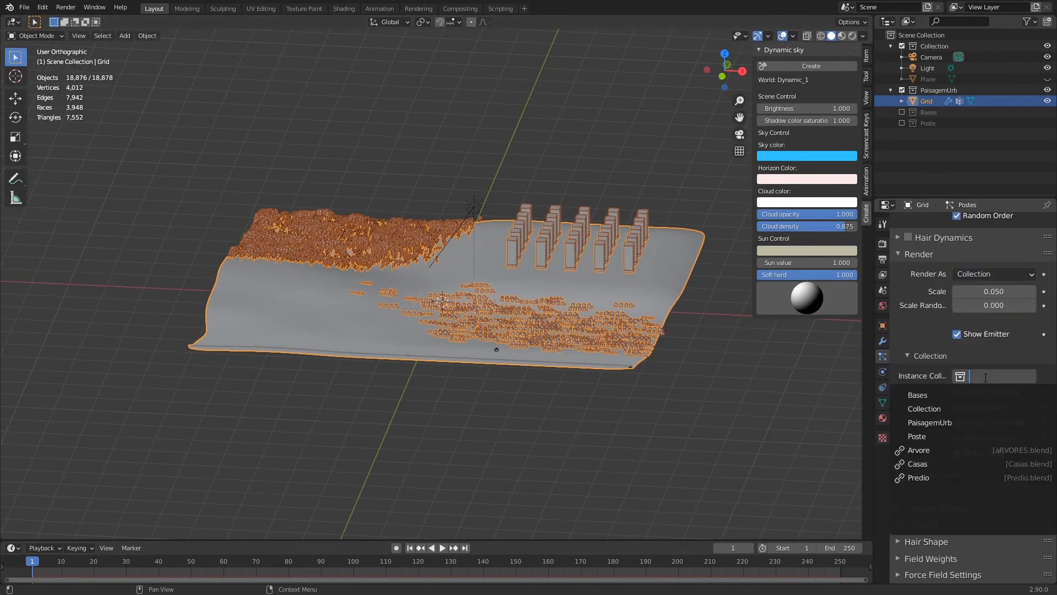
click(956, 437)
Set the Postes particles' render Scale to 0.140.
scroll(715, 260, up, 6)
shift+middle_drag(716, 260, 528, 301)
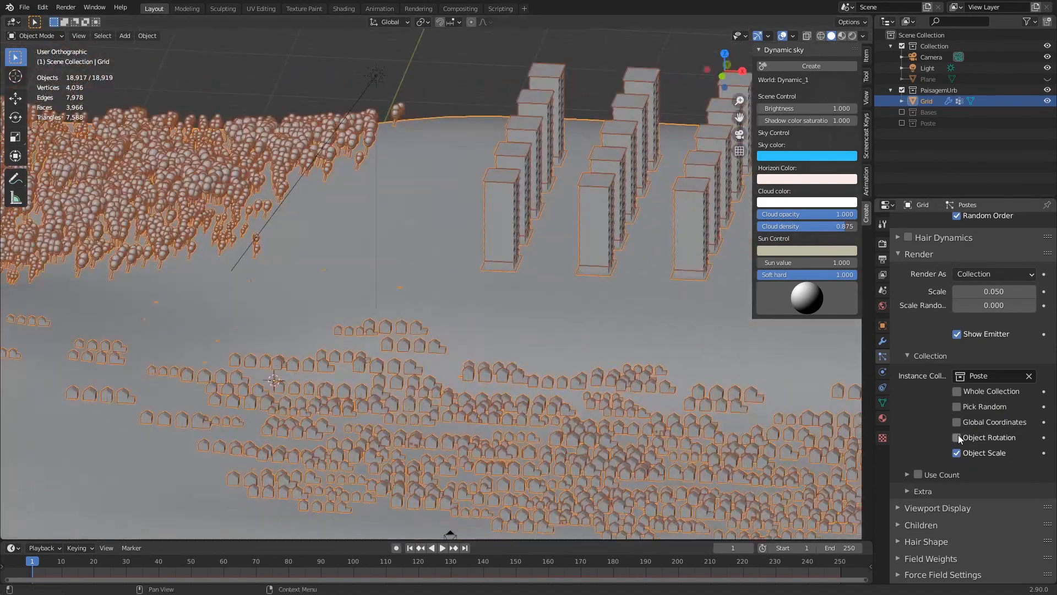
click(959, 438)
scroll(639, 299, up, 5)
scroll(639, 299, down, 3)
drag(994, 291, 998, 292)
scroll(984, 316, up, 9)
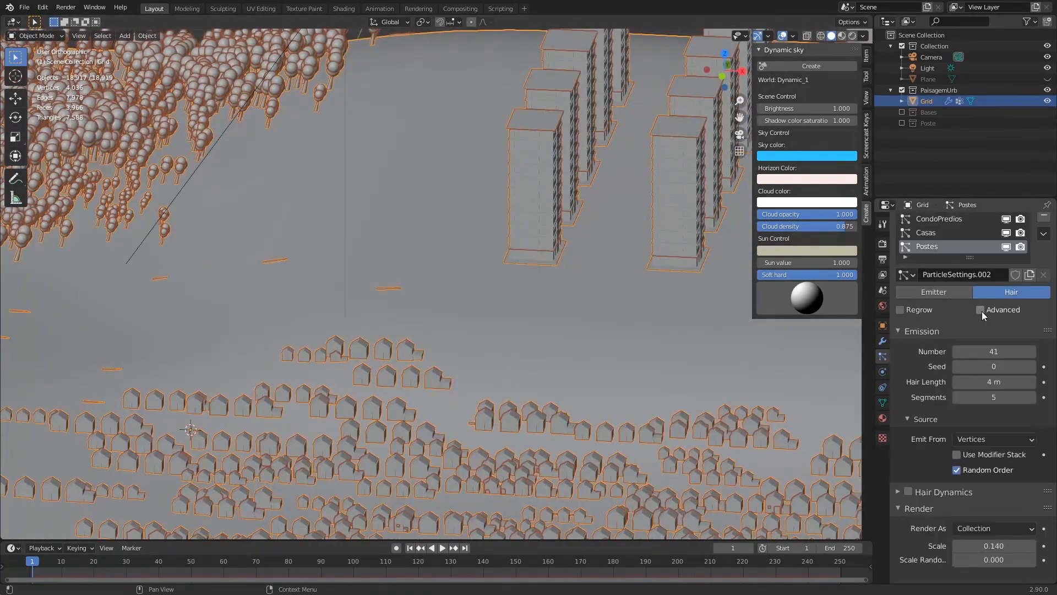
Enable Advanced and Rotation for the Postes particles, set Orientation Axis to Object Y, and save the file.
click(983, 312)
scroll(982, 314, down, 7)
click(909, 381)
click(991, 401)
click(981, 538)
scroll(684, 356, down, 4)
key(ctrl+s)
scroll(955, 335, up, 2)
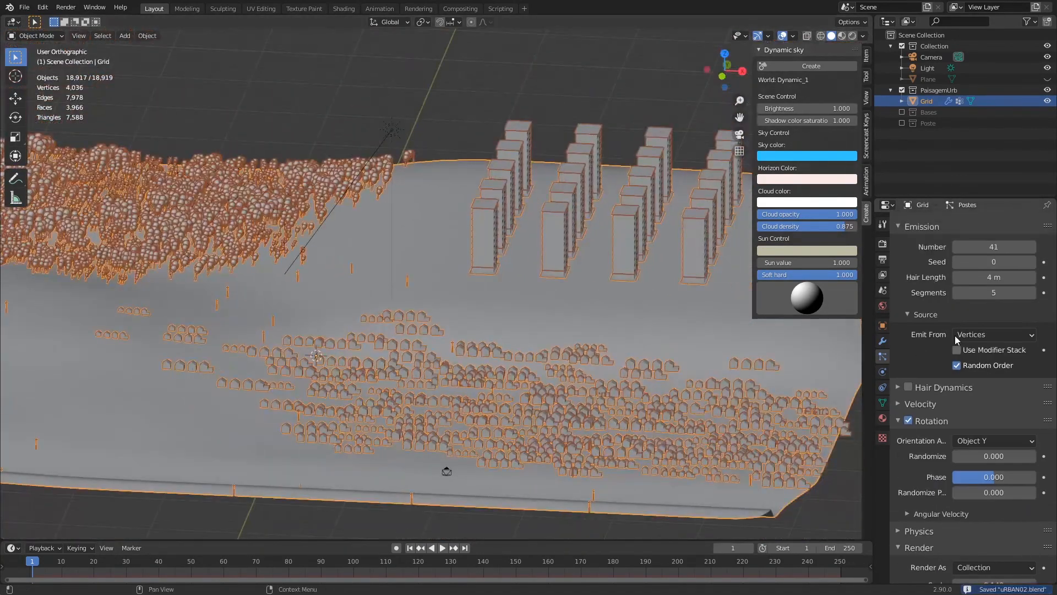
Disable Random Order for the Postes emission, keep Use Modifier Stack off, and save the file.
scroll(955, 336, up, 1)
click(957, 387)
mouse_move(692, 322)
middle_down()
mouse_move(715, 325)
mouse_move(680, 327)
middle_up()
click(959, 372)
click(958, 372)
scroll(931, 373, up, 3)
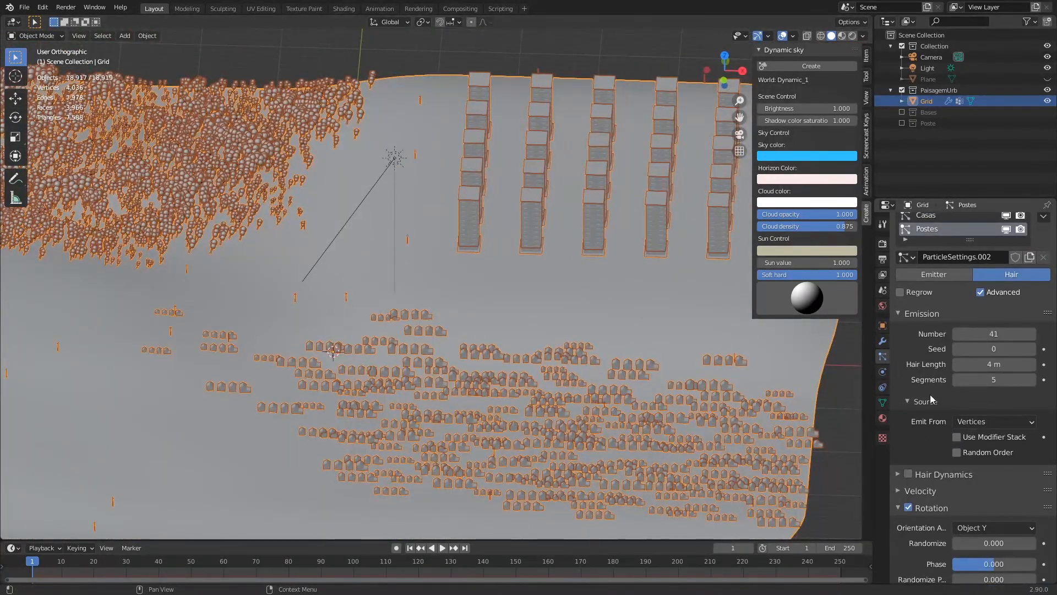
scroll(917, 367, down, 2)
key(ctrl+s)
middle_drag(618, 321, 607, 299)
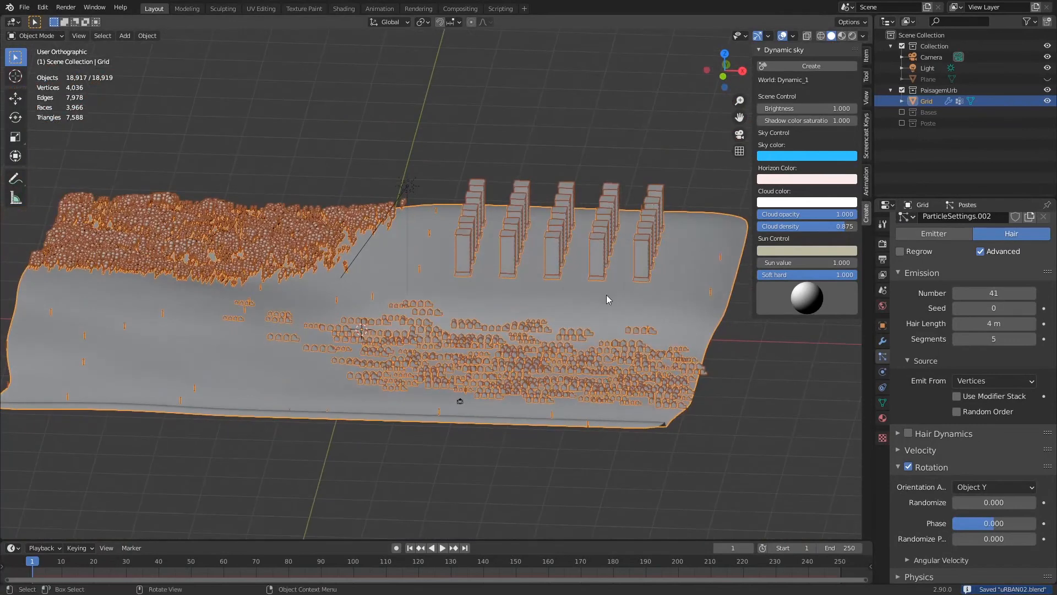
Look through the camera in rendered shading, save the file, and render a test image of the scene with the poles.
key(KP_0)
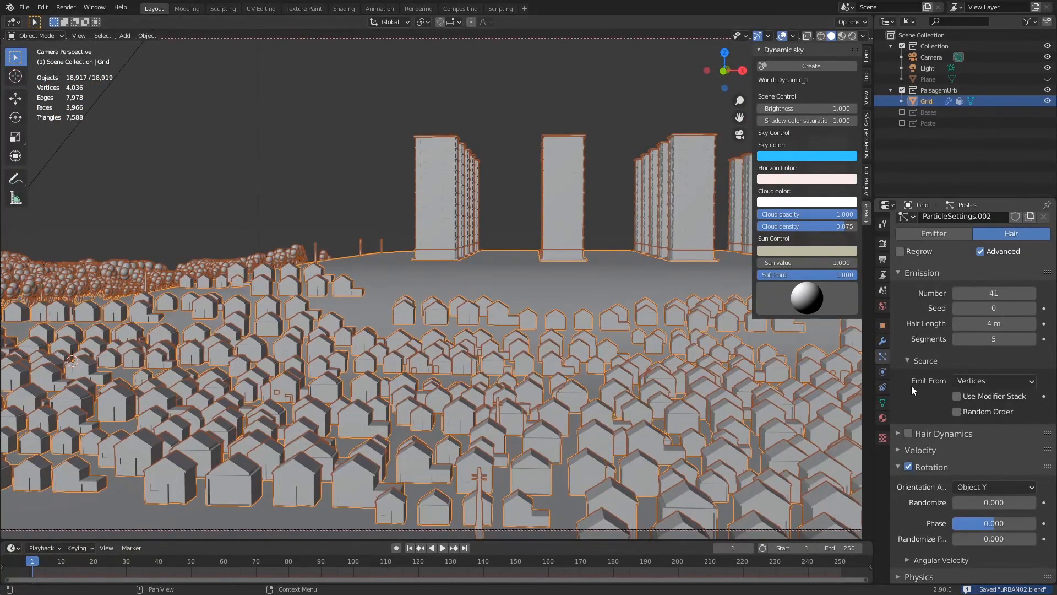
scroll(910, 391, down, 2)
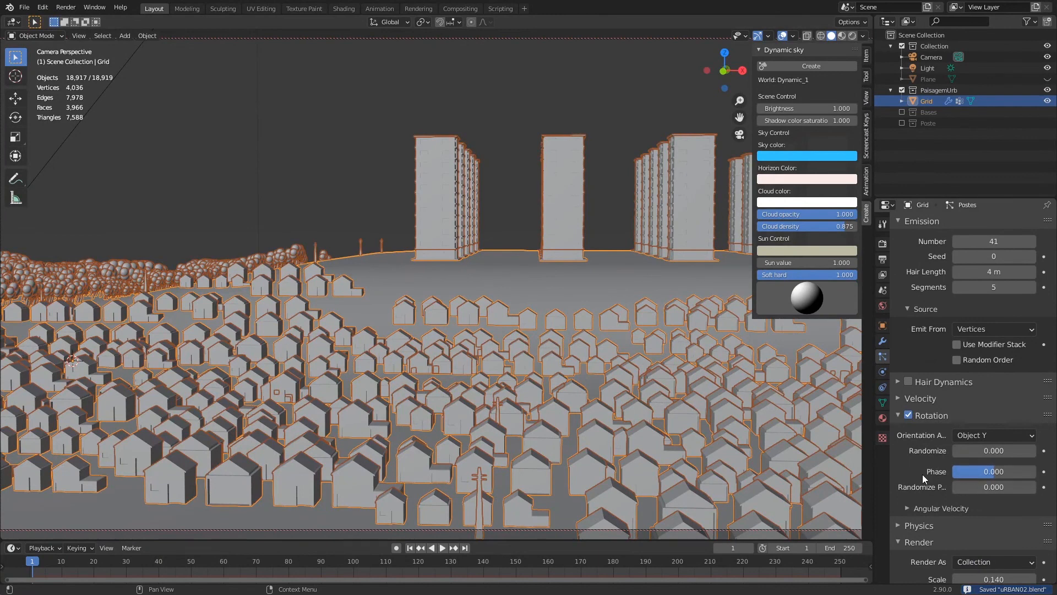
scroll(922, 474, down, 2)
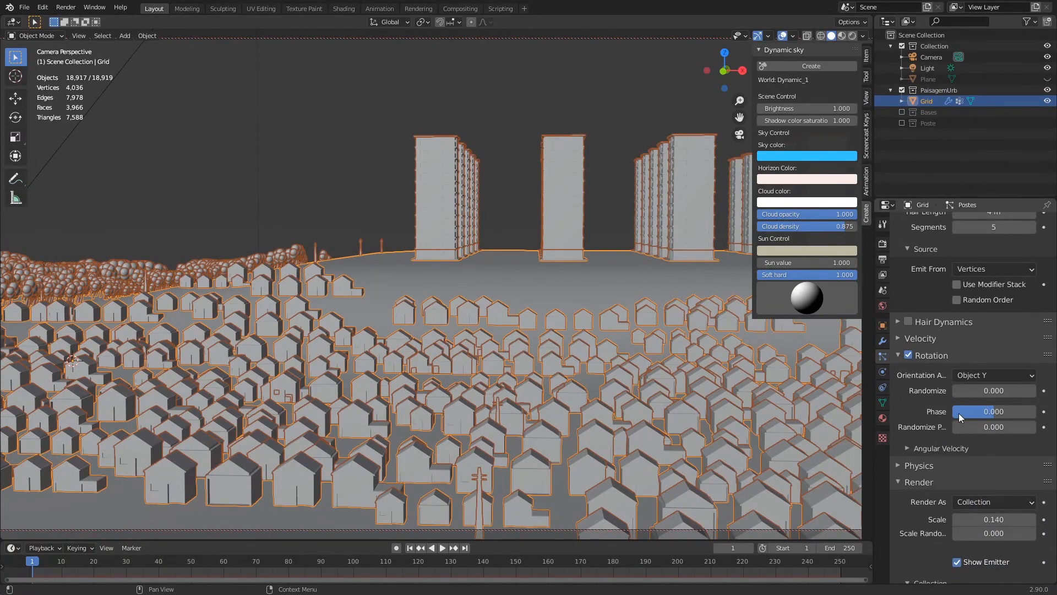
scroll(964, 426, down, 11)
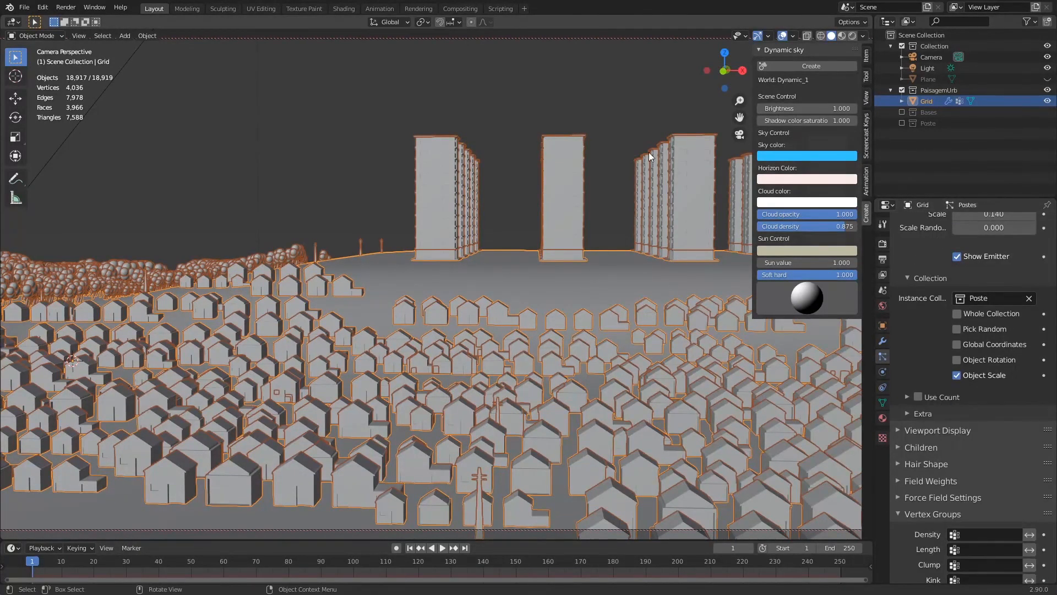
click(852, 36)
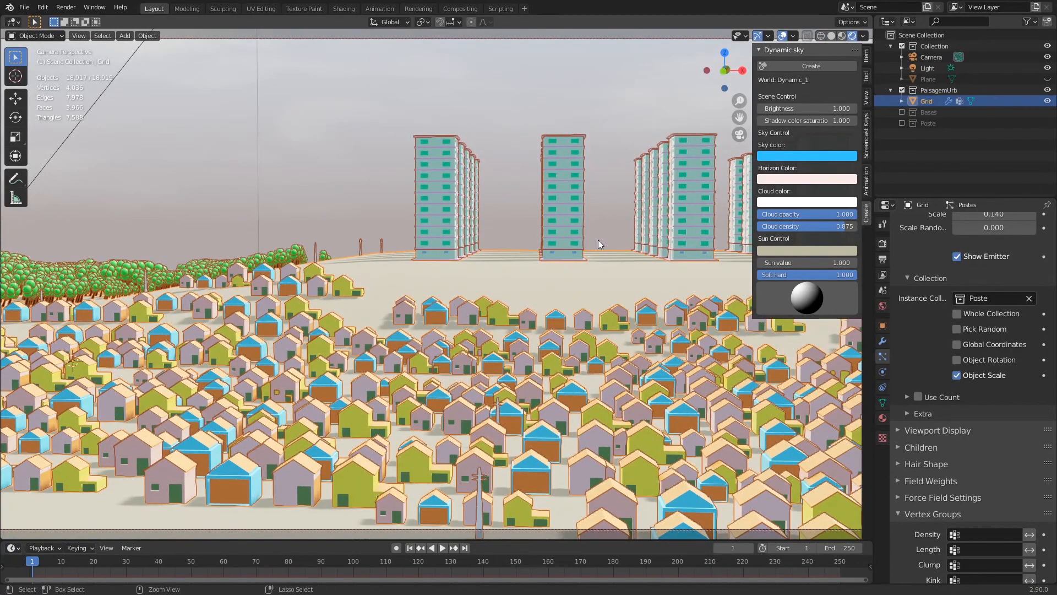
key(ctrl+s)
key(F12)
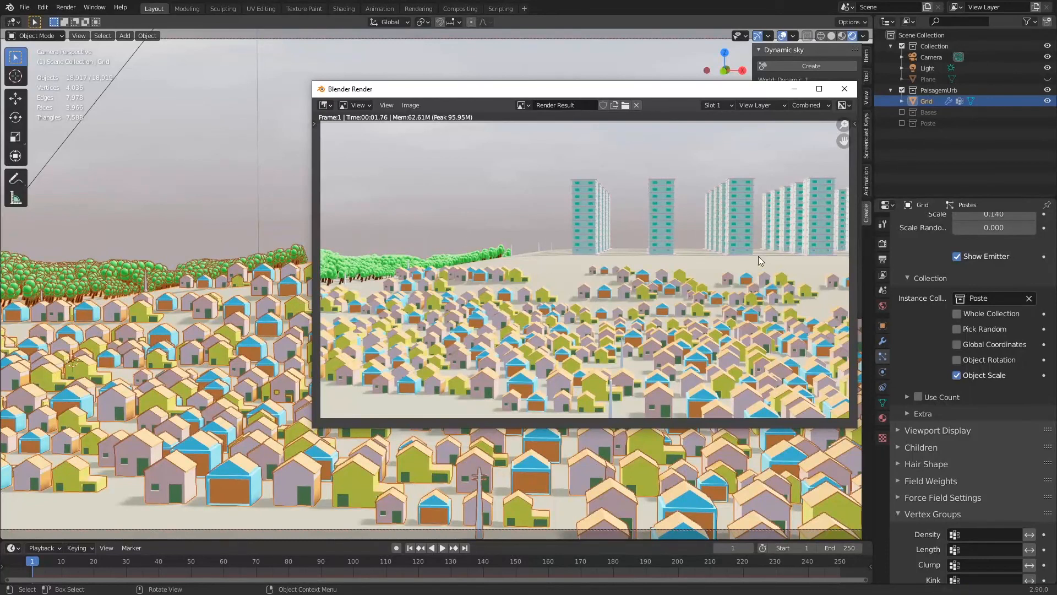
click(845, 89)
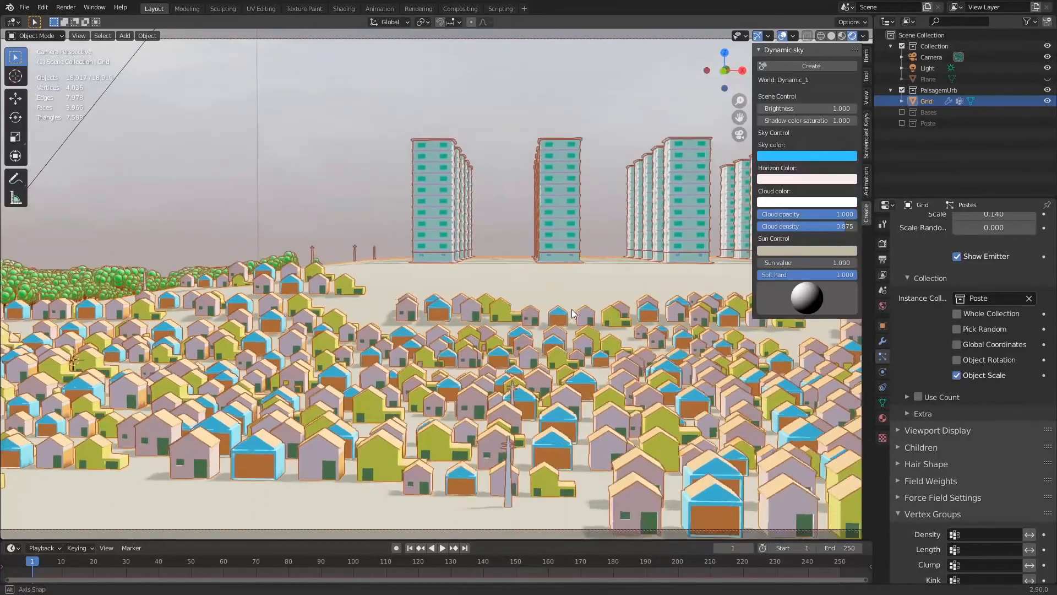
Reframe the camera on the houses and apartment buildings, save the file, deselect everything, and render the image.
middle_drag(568, 335, 537, 303)
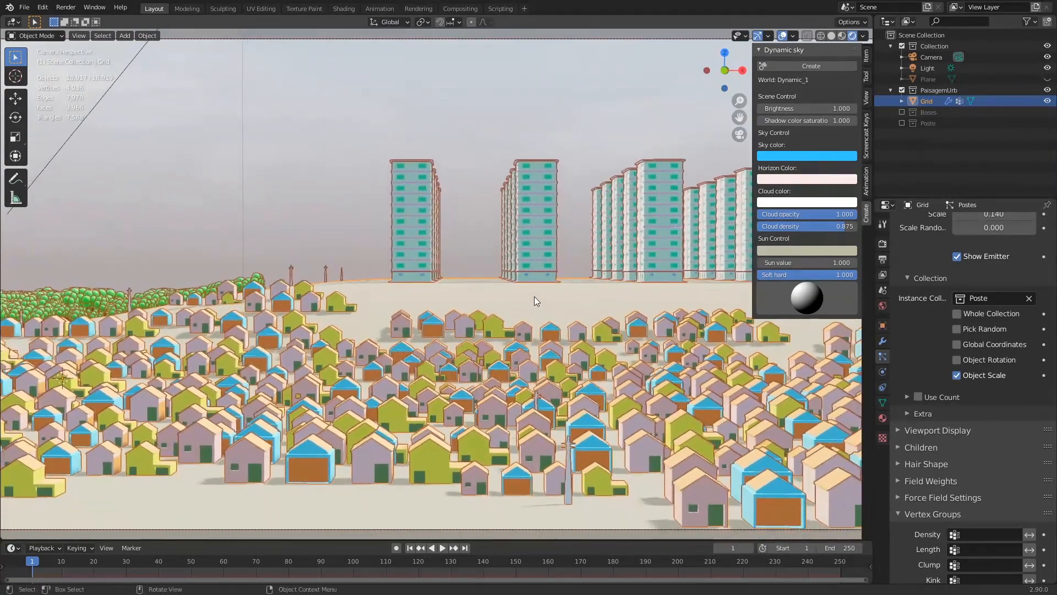
key(ctrl+s)
key(alt+a)
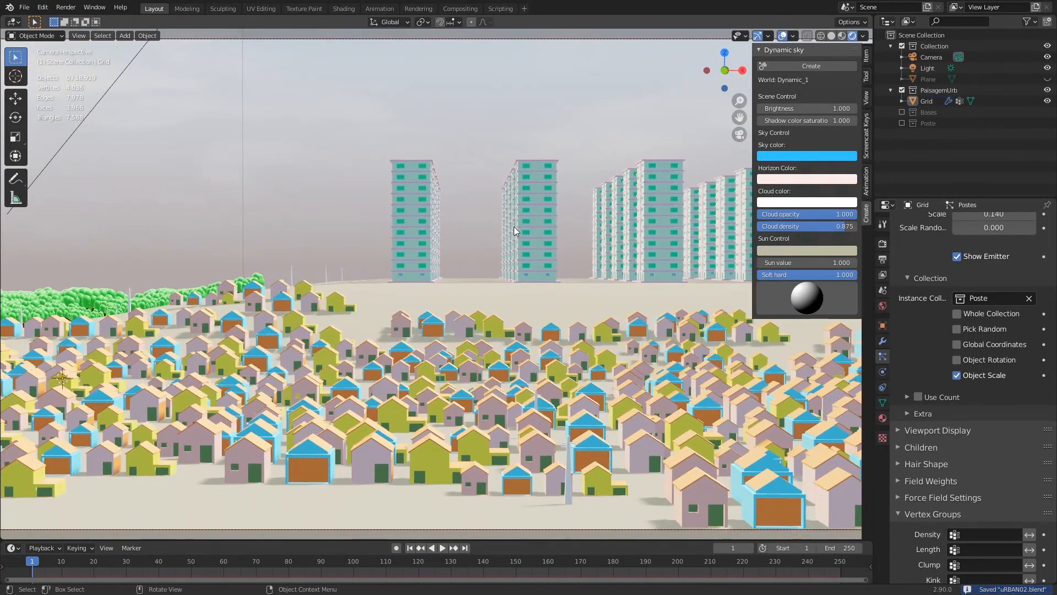
key(F12)
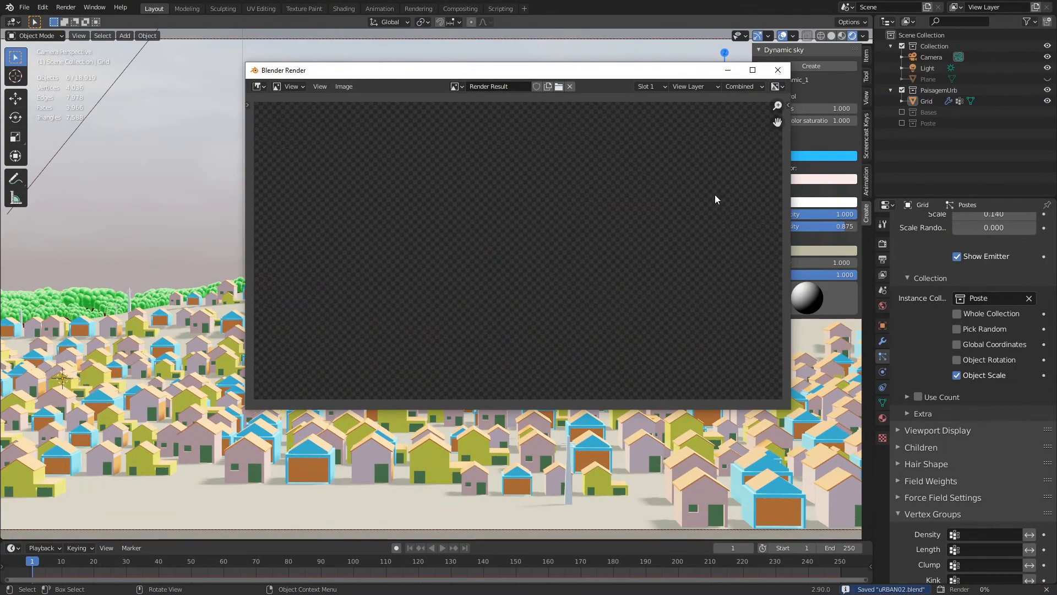